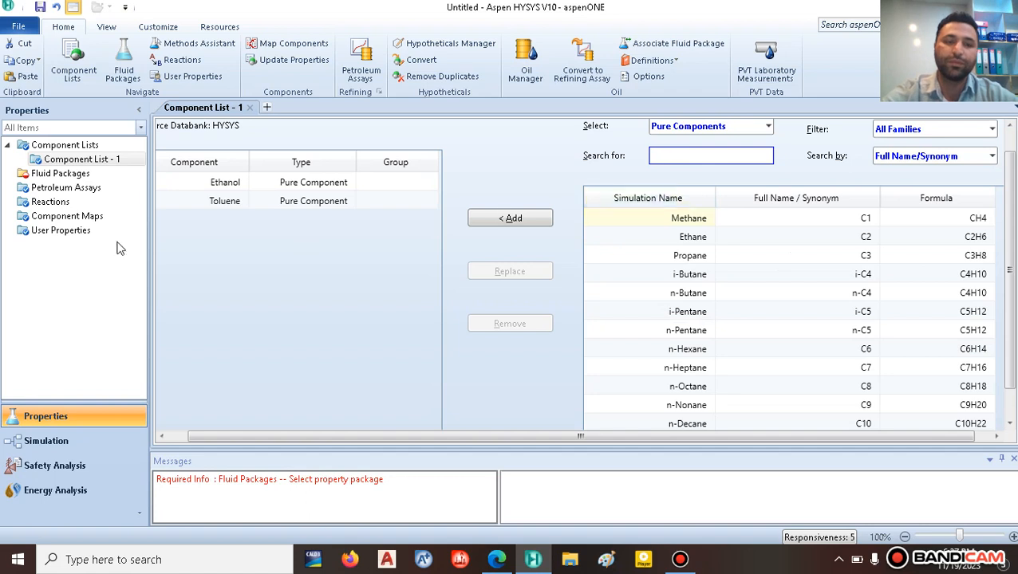
Step: Add fluid package Basis-1 with the NRTL property package and enter the Simulation environment
click(65, 175)
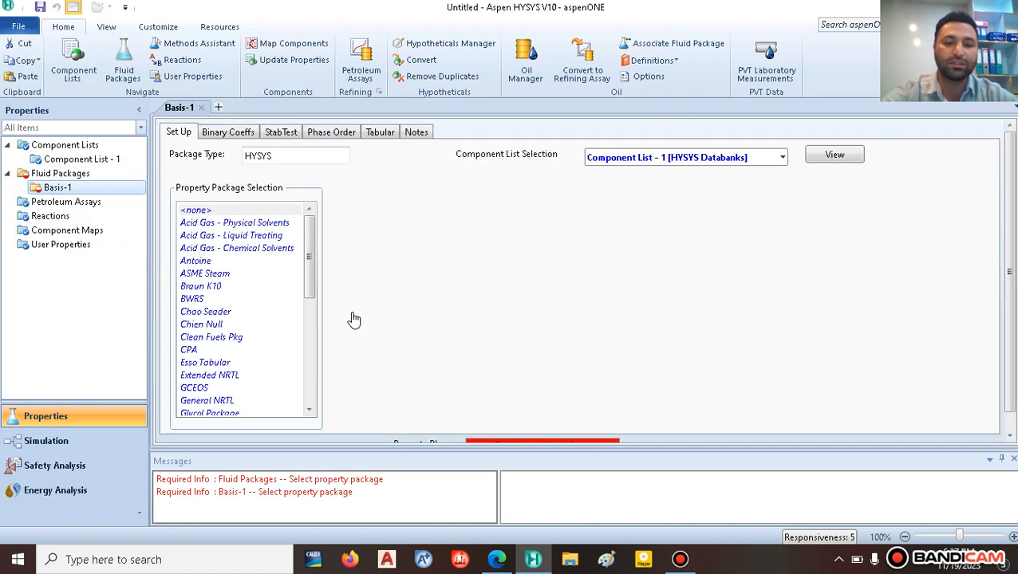
scroll(308, 318, down, 4)
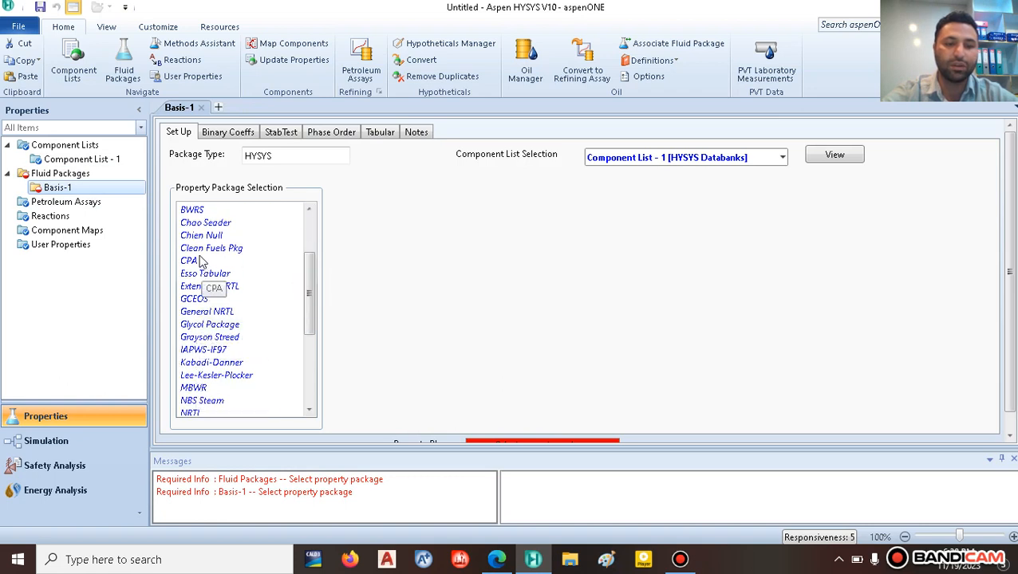
click(198, 413)
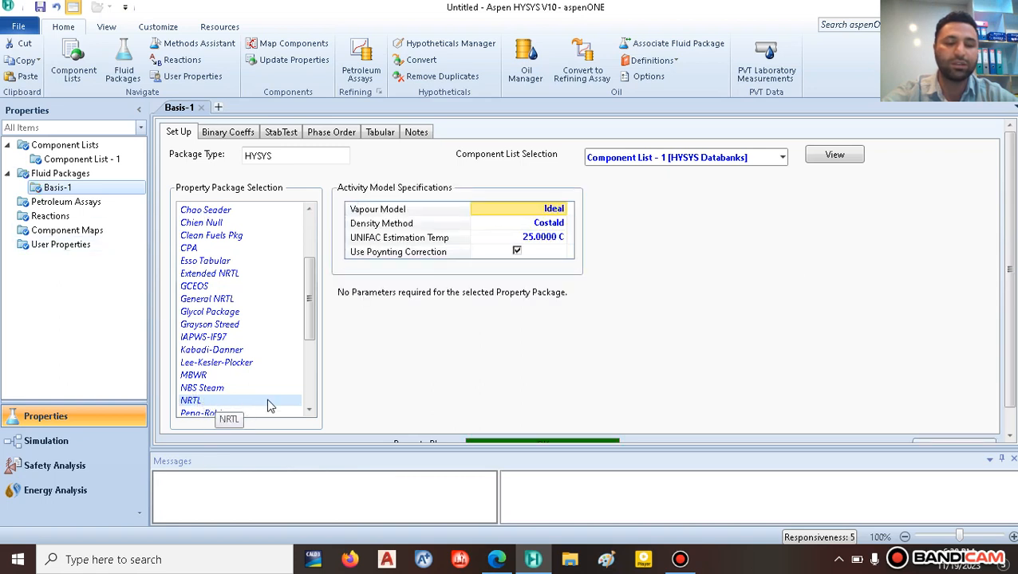
click(89, 442)
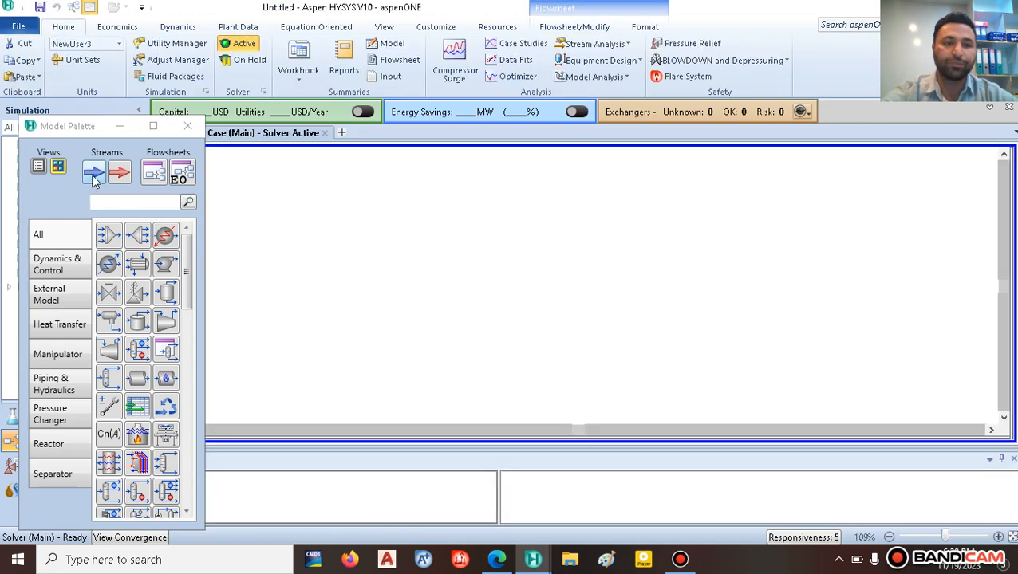
Step: Place a new material stream on the flowsheet and name it feed
drag(96, 183, 297, 285)
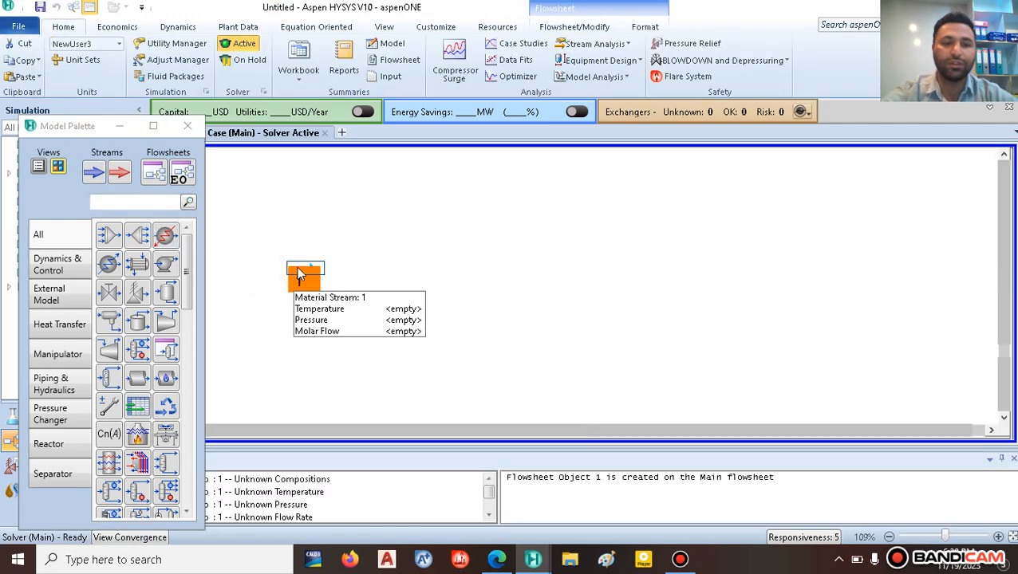
double_click(293, 273)
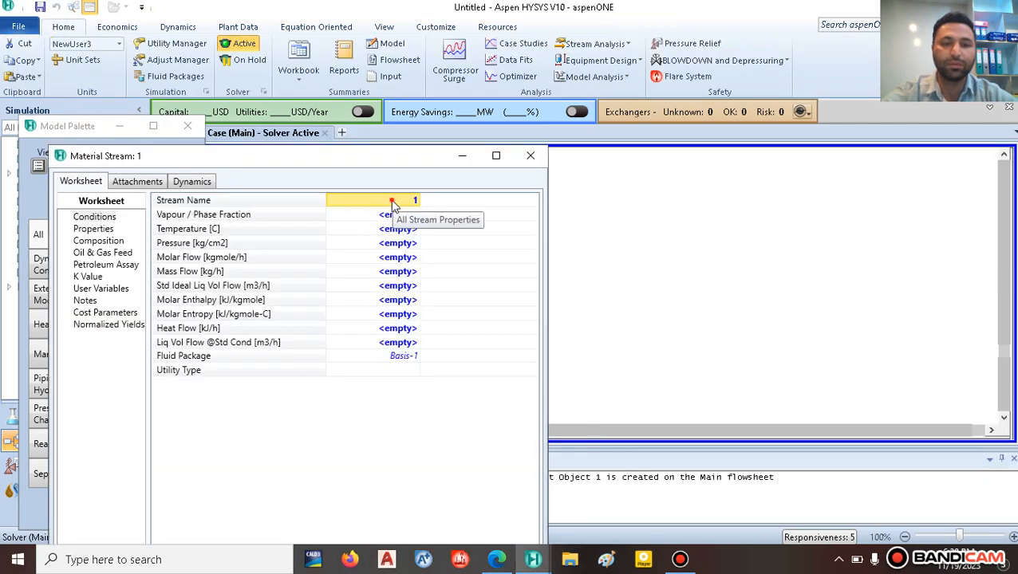
text(f)
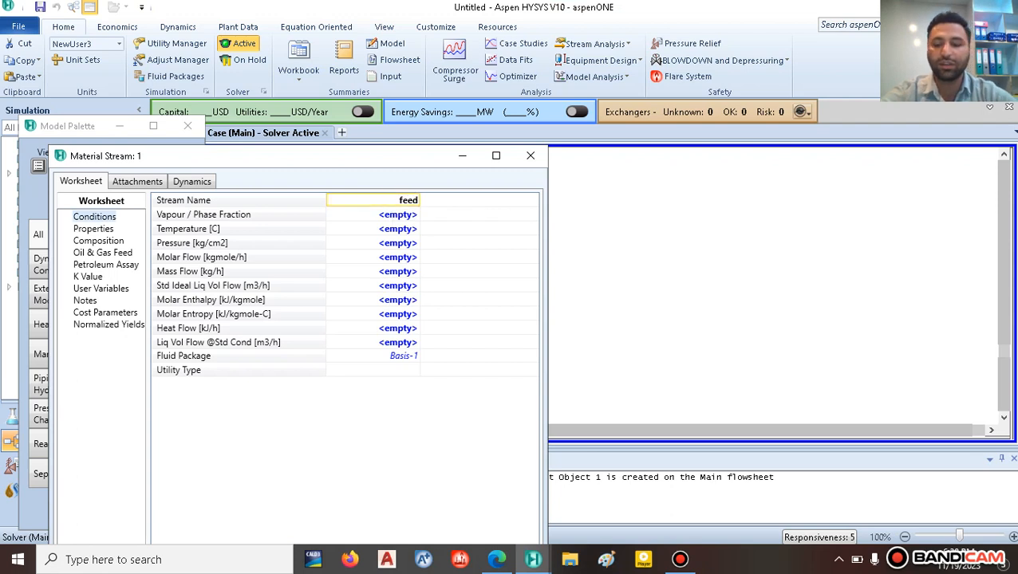
text(eed)
key(Return)
Step: Set the feed temperature to 30 C and pressure to 0.5 atm, checking the reference paper
click(390, 233)
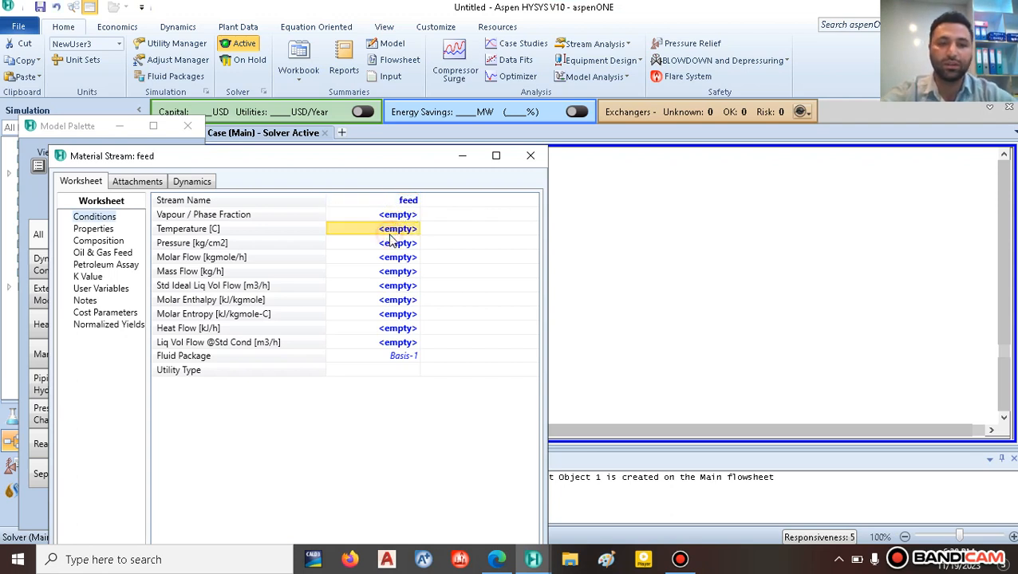
text(30)
key(Return)
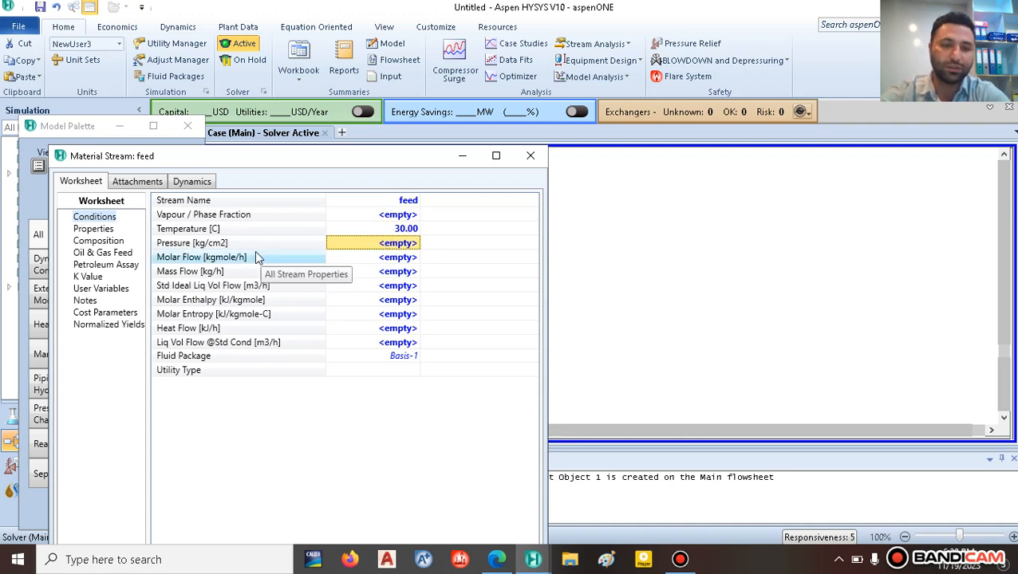
click(381, 246)
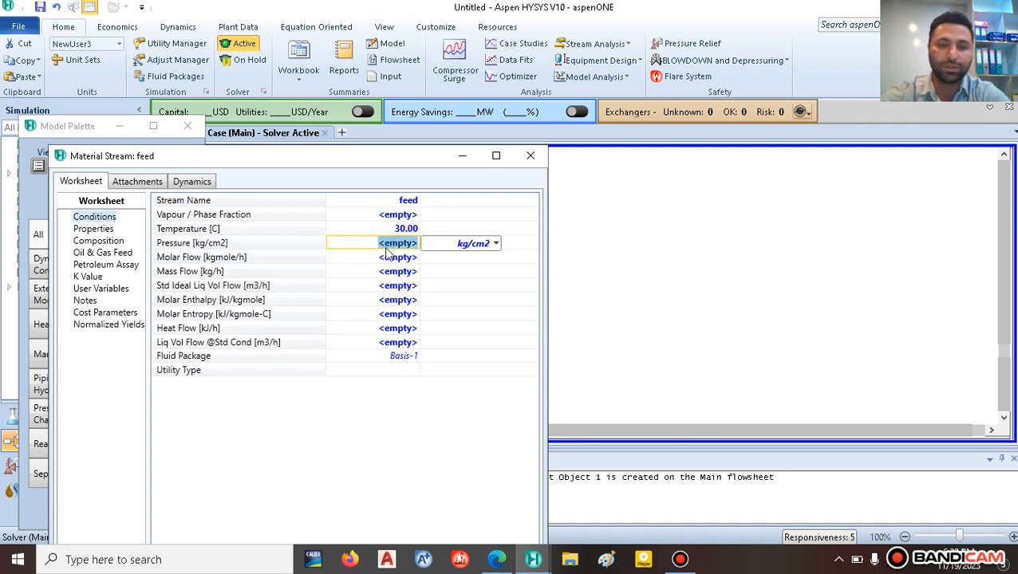
click(495, 559)
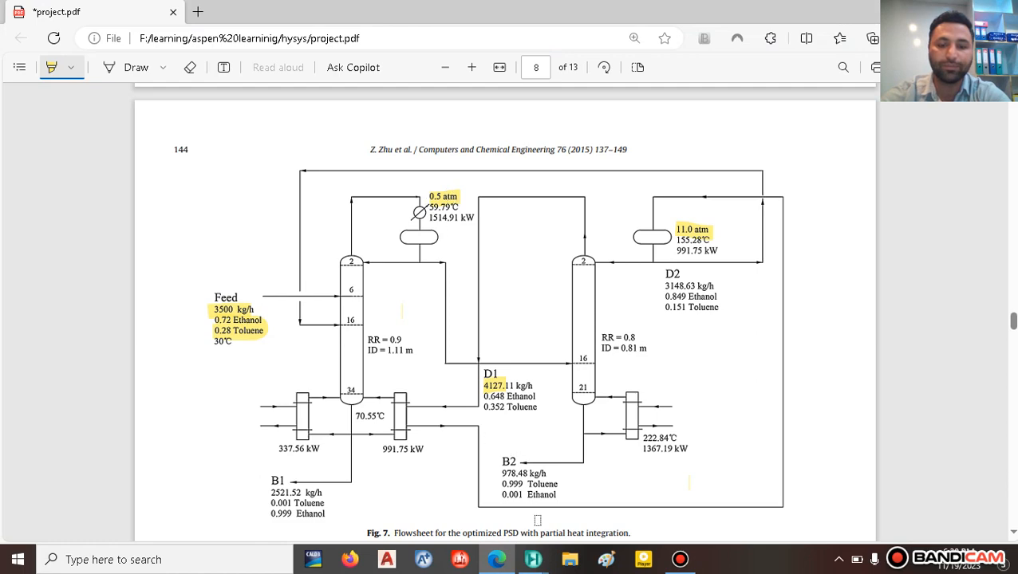
mouse_move(533, 559)
click(639, 500)
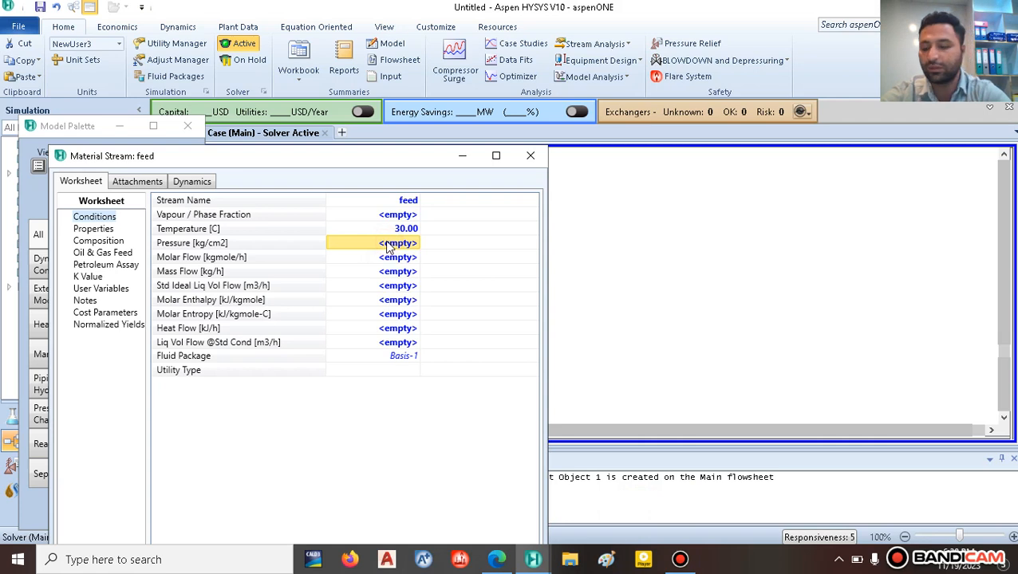
text(0.5)
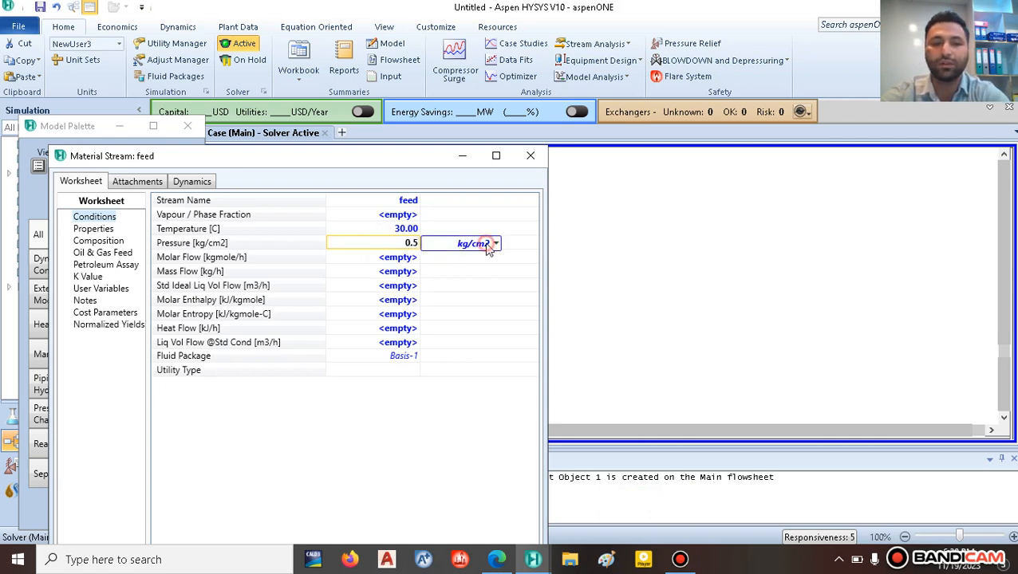
click(495, 244)
scroll(447, 339, up, 3)
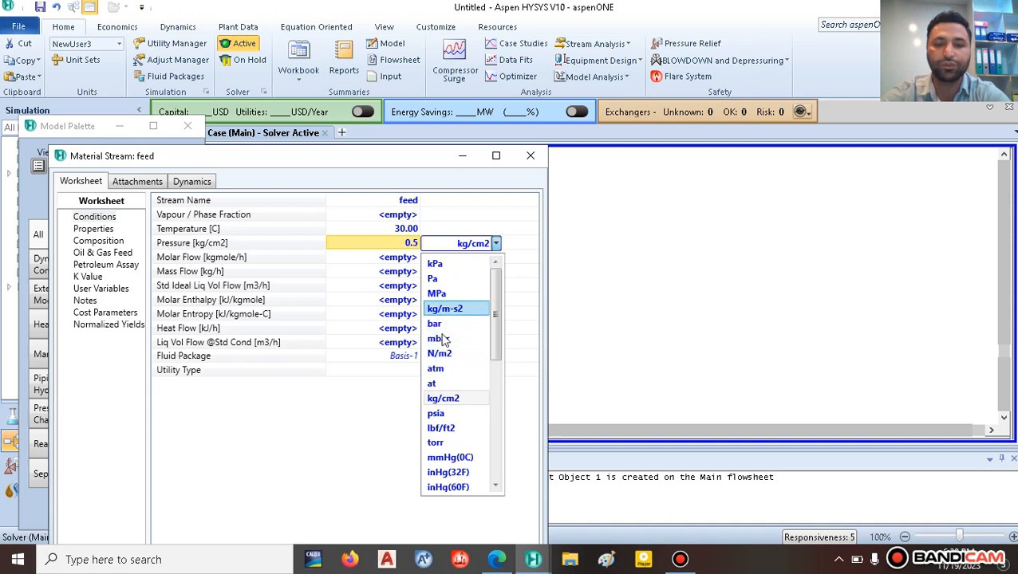
click(447, 372)
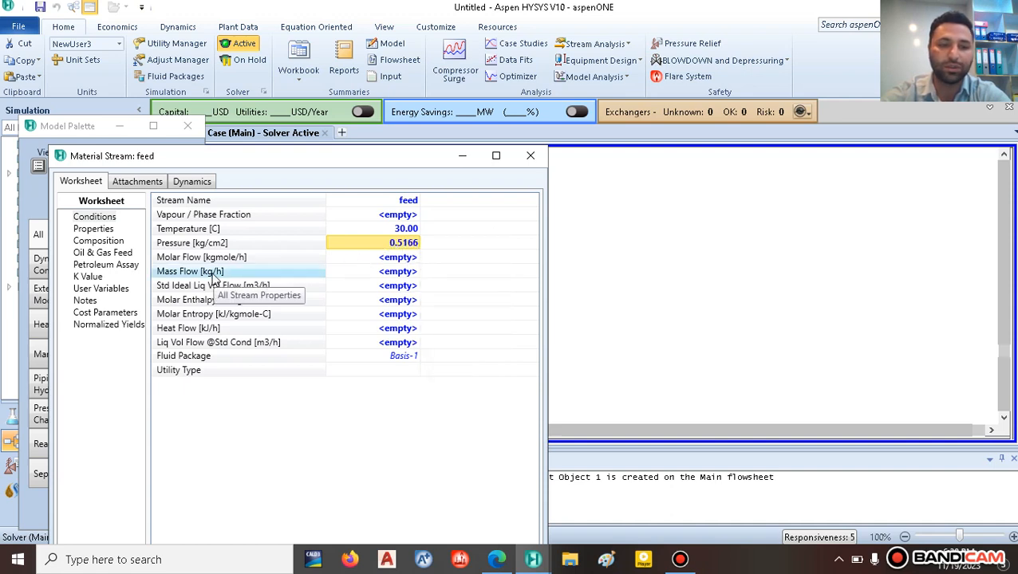
Step: Enter a 3500 kg/h feed mass flow and verify it against the paper
click(390, 274)
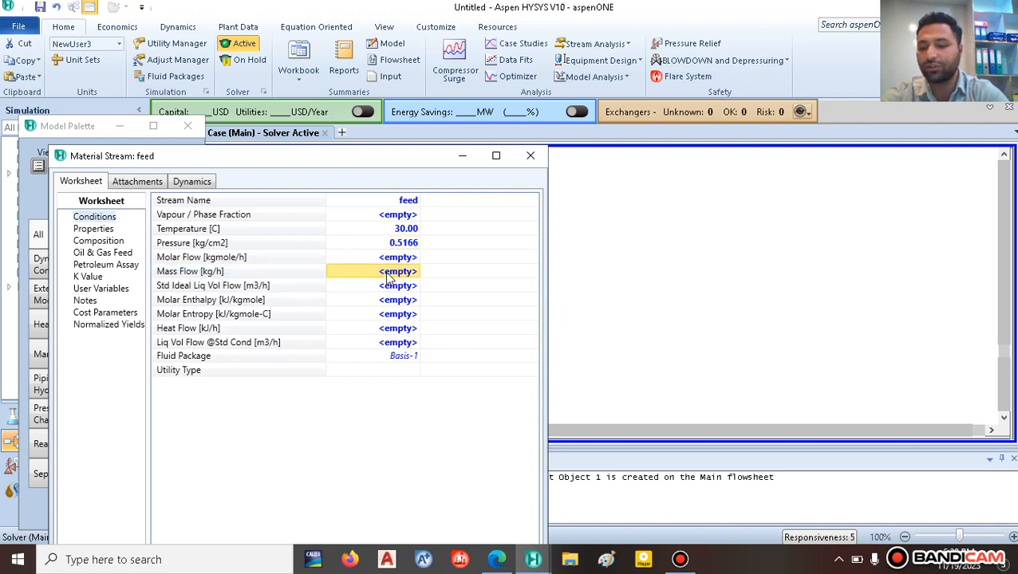
text(3)
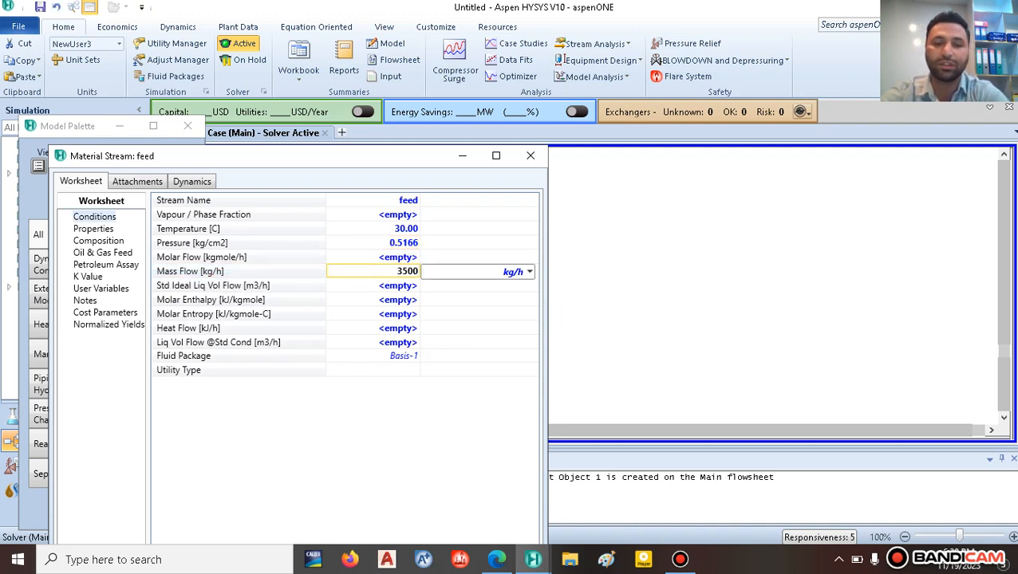
text(500)
key(Return)
click(496, 561)
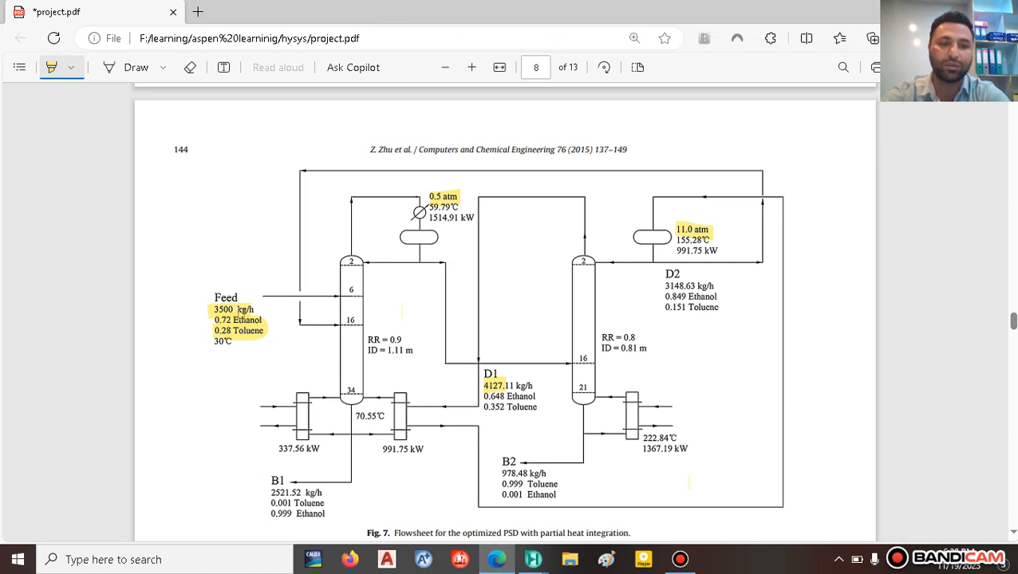
mouse_move(533, 558)
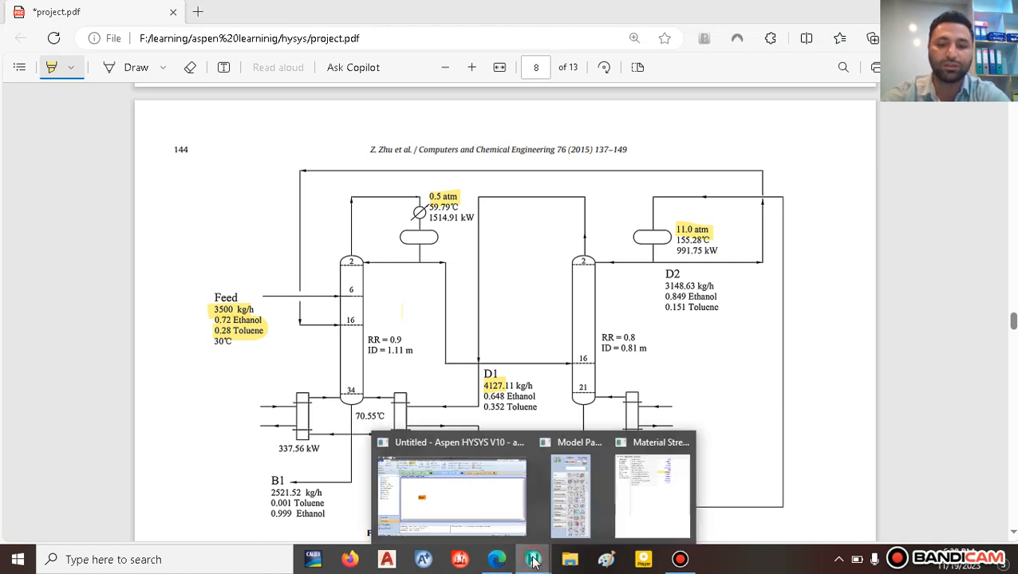
click(633, 498)
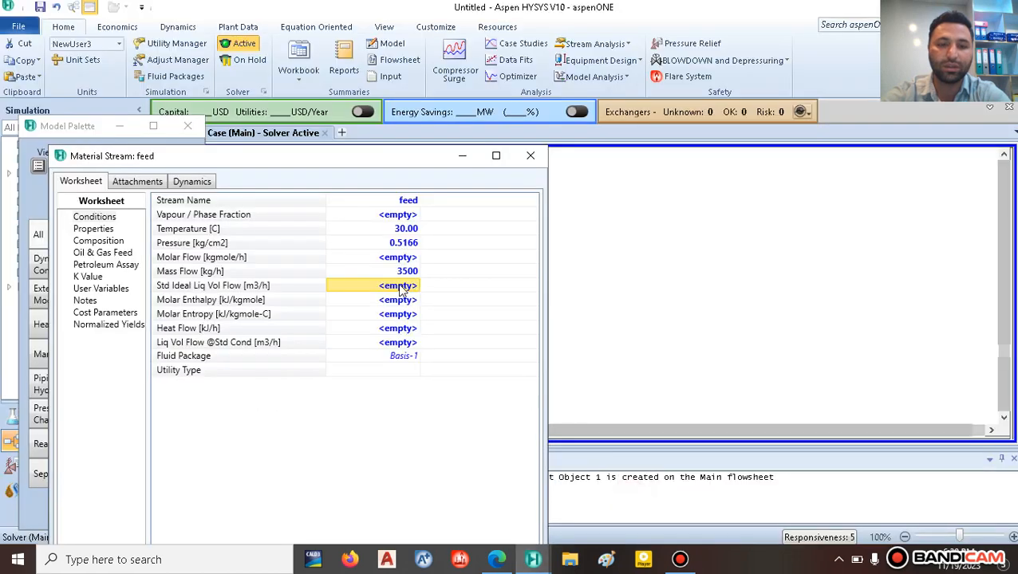
Step: Give feed mole fractions of 0.72 Ethanol and 0.28 Toluene, then close its worksheet
click(98, 240)
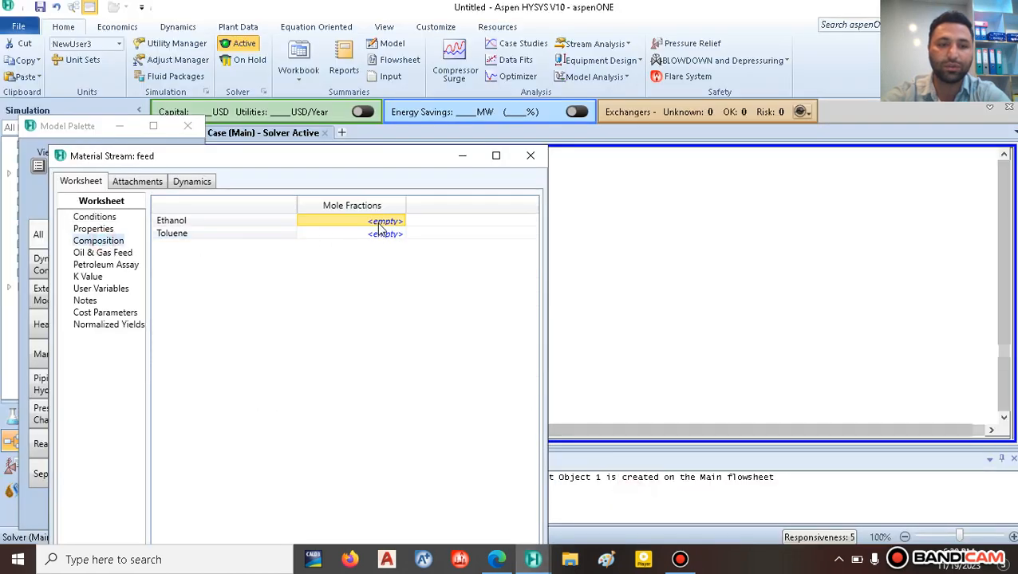
text(0.72)
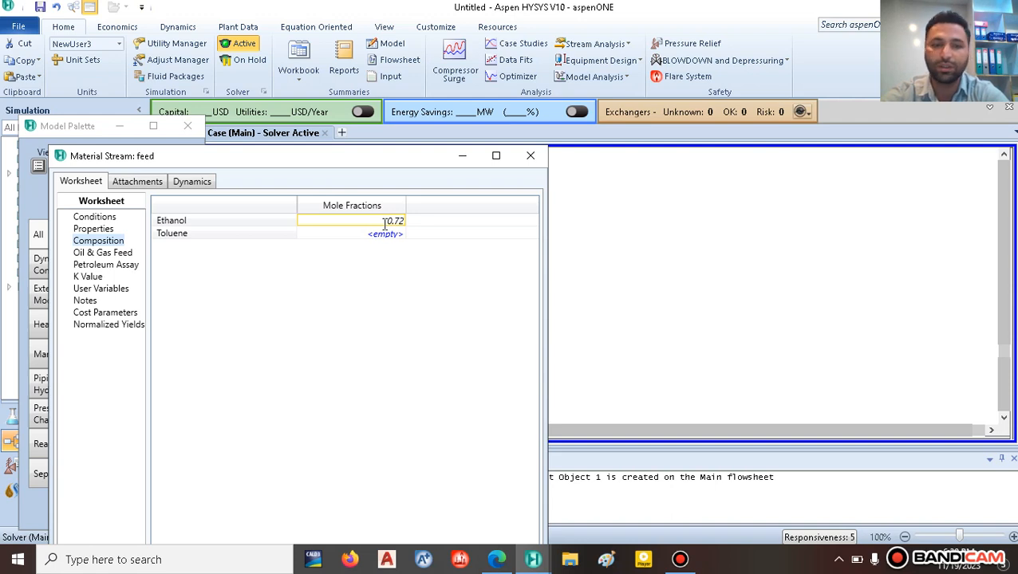
key(Return)
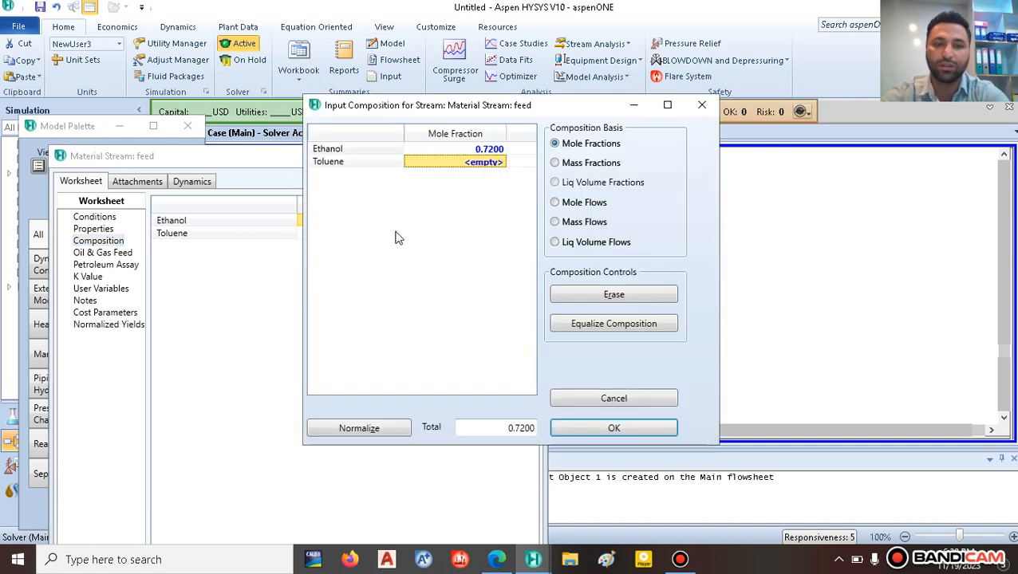
text(0.)
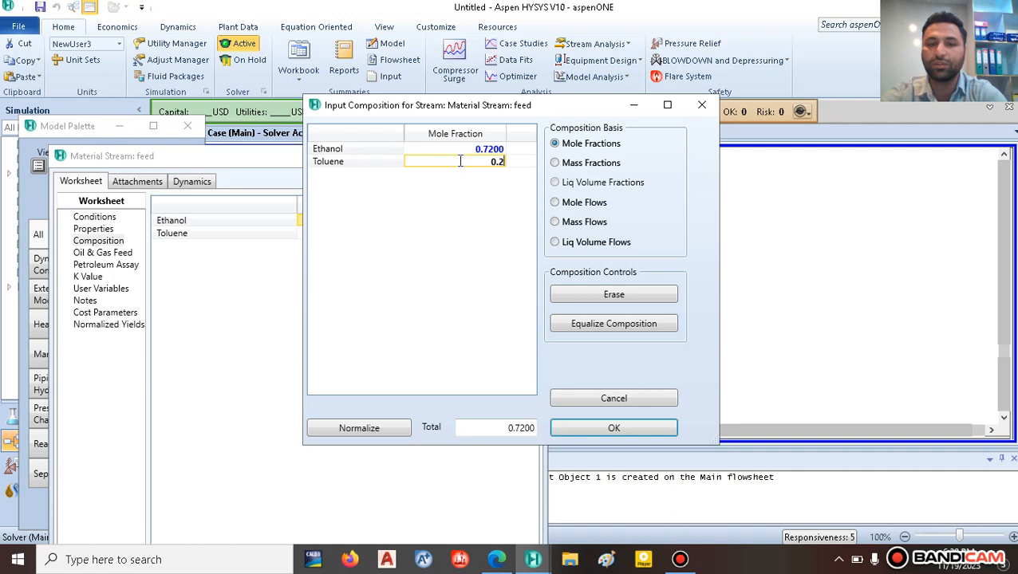
text(28)
key(Return)
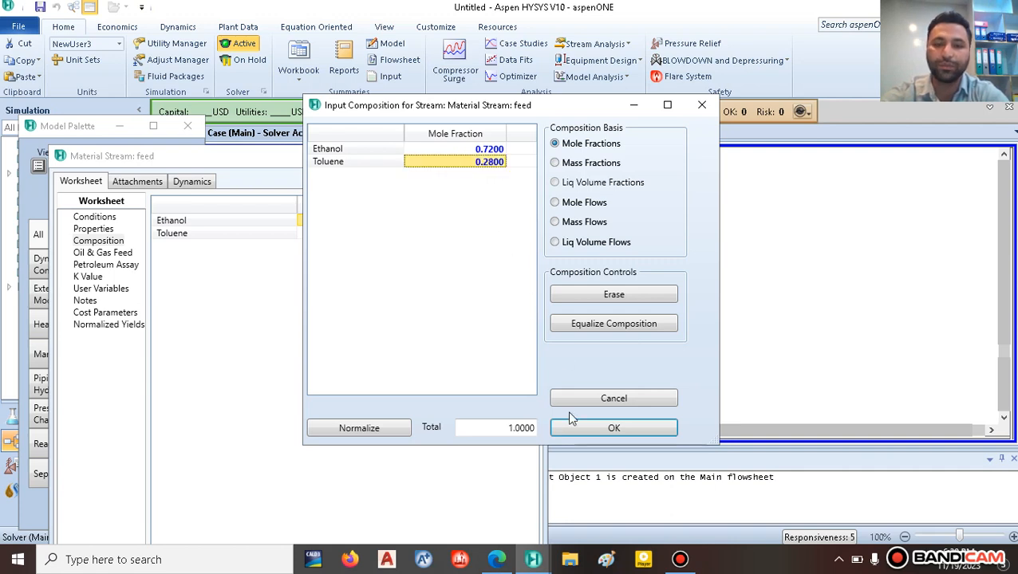
click(604, 427)
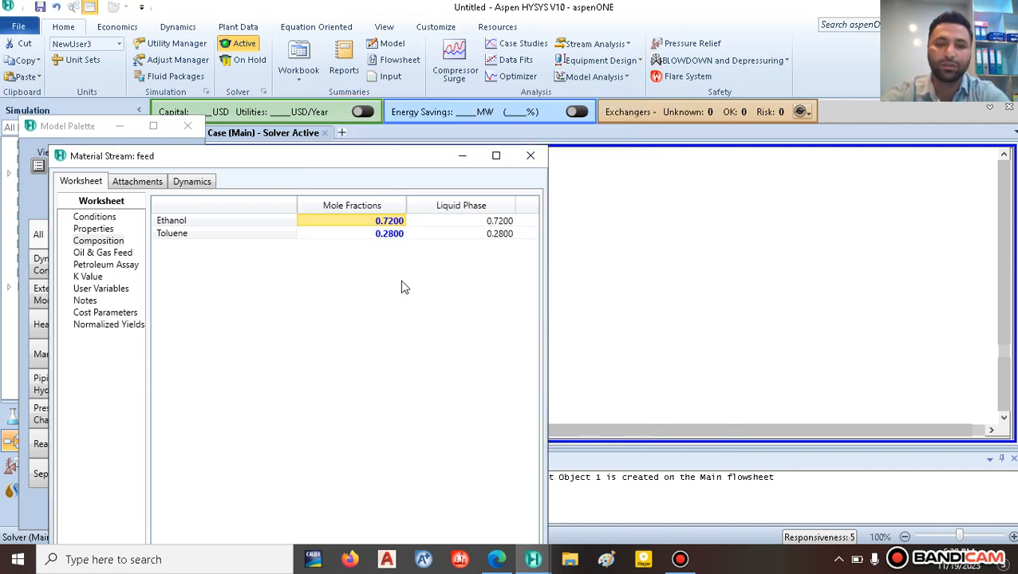
click(530, 156)
drag(304, 274, 335, 275)
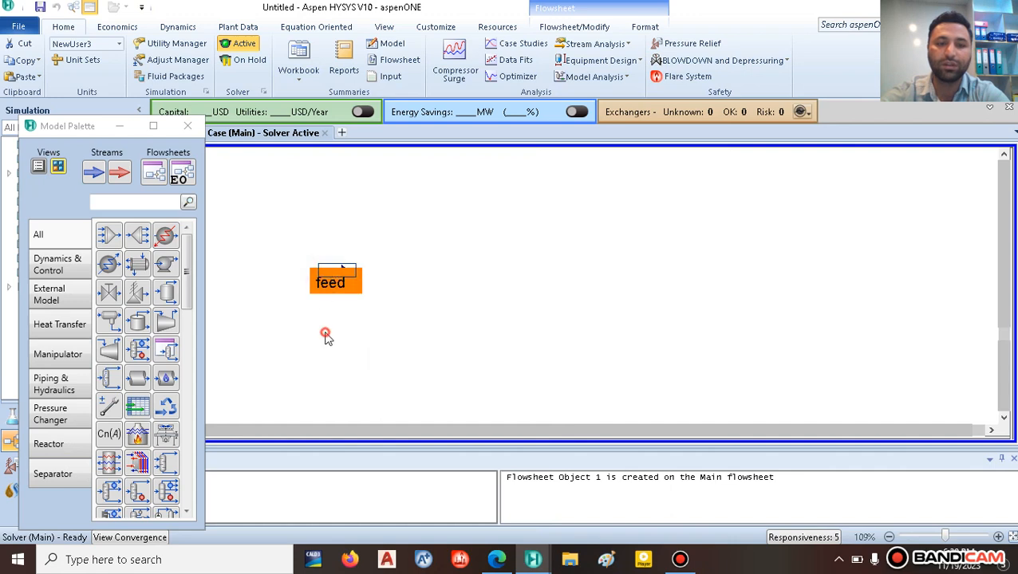
Step: Place distillation column T-100 from the separator palette and connect feed as its inlet
click(325, 334)
click(497, 560)
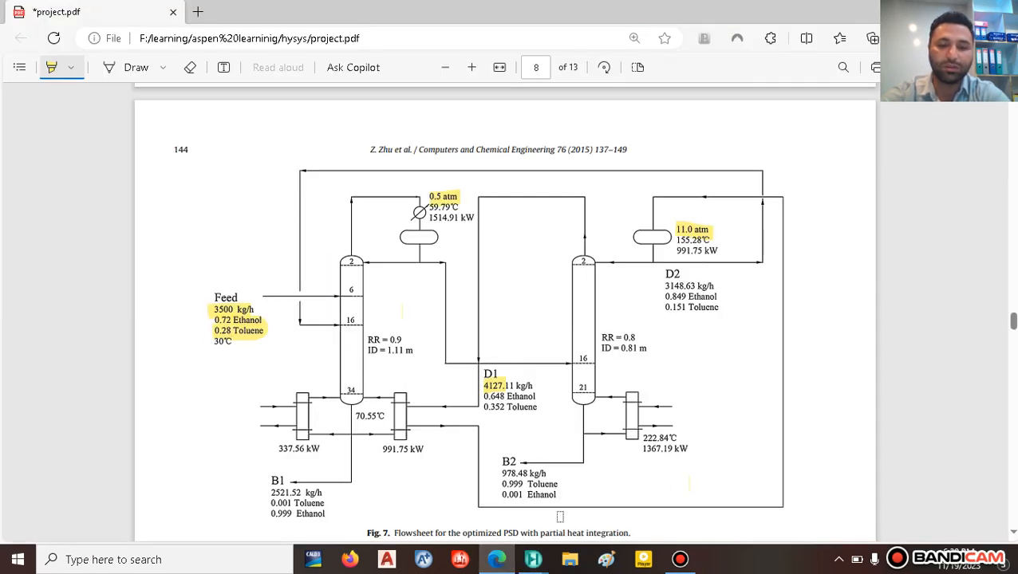
mouse_move(532, 560)
click(508, 498)
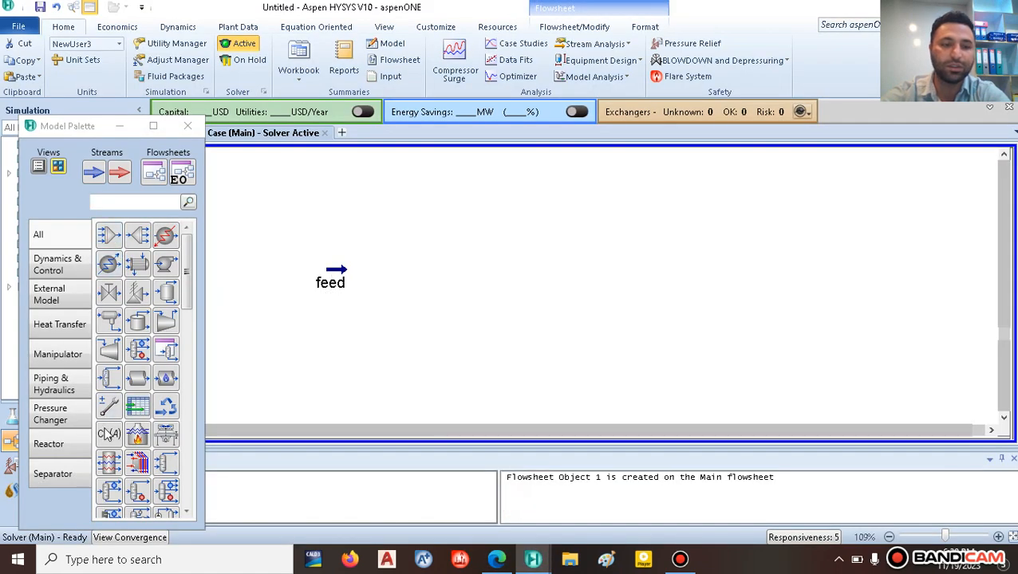
click(54, 474)
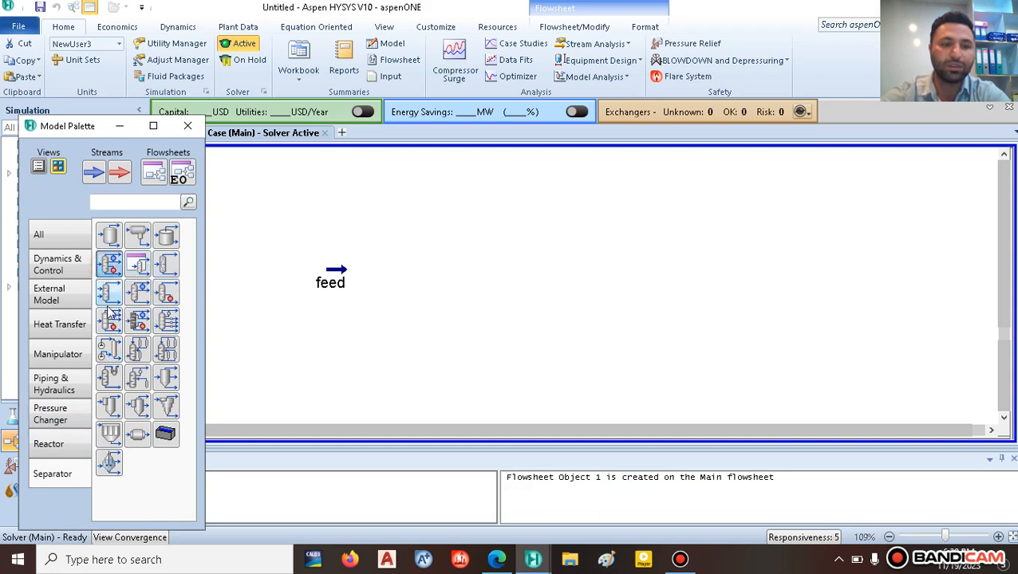
drag(110, 311, 404, 364)
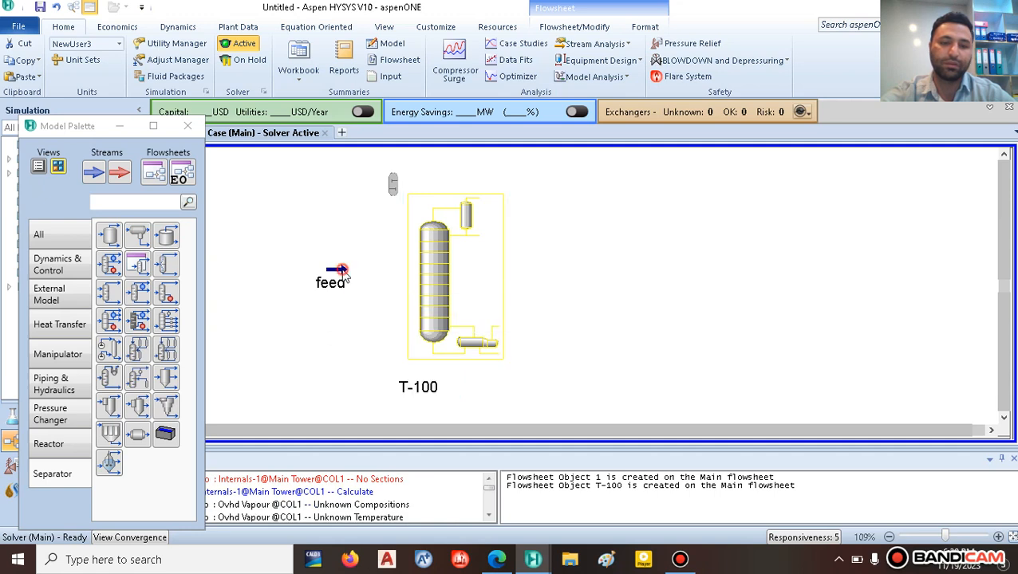
drag(348, 273, 427, 271)
click(425, 292)
Step: Choose a total condenser and name outlets d1, b1 and energy streams q-c1, q-r1
double_click(425, 292)
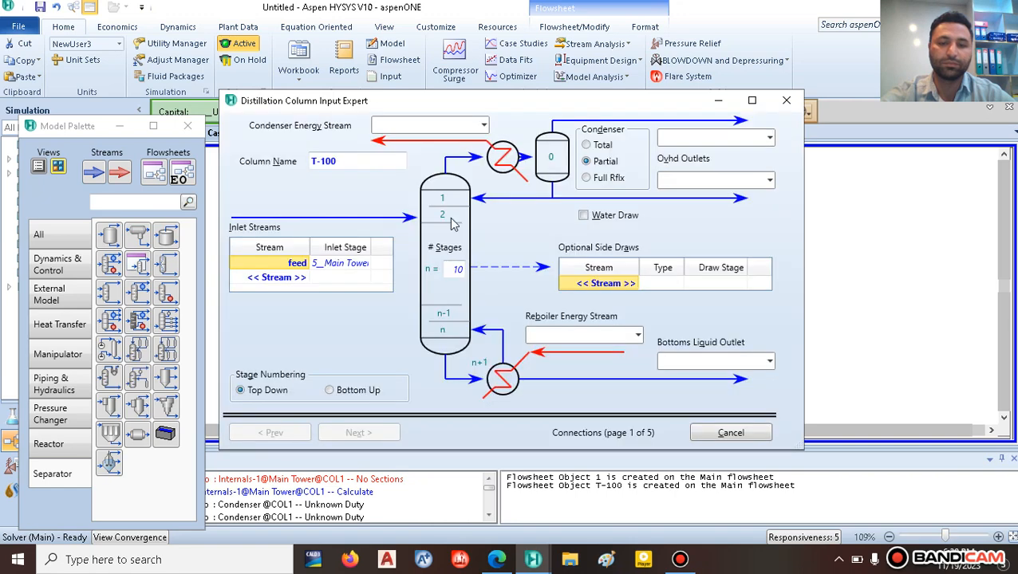
drag(448, 99, 460, 55)
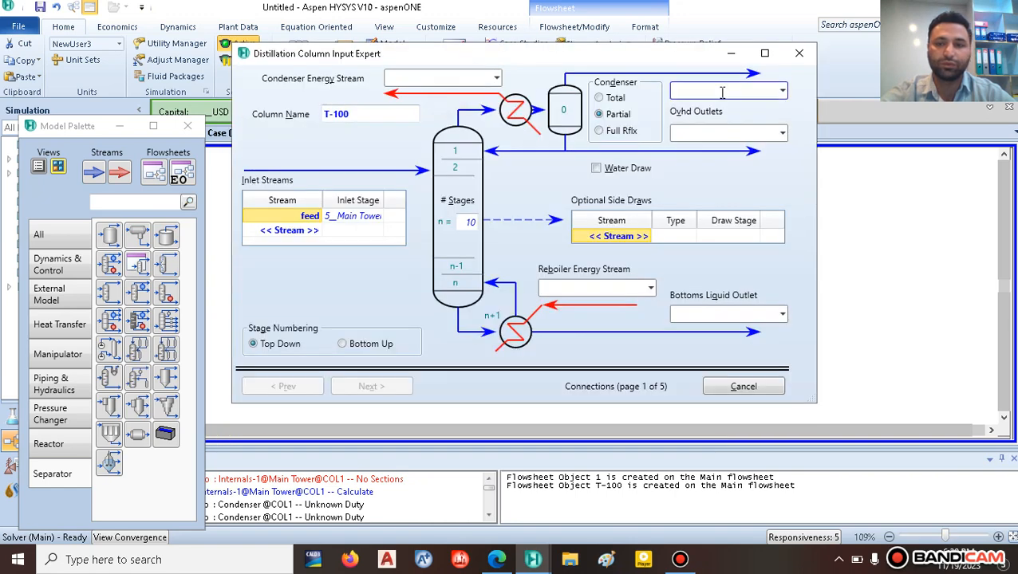
click(599, 98)
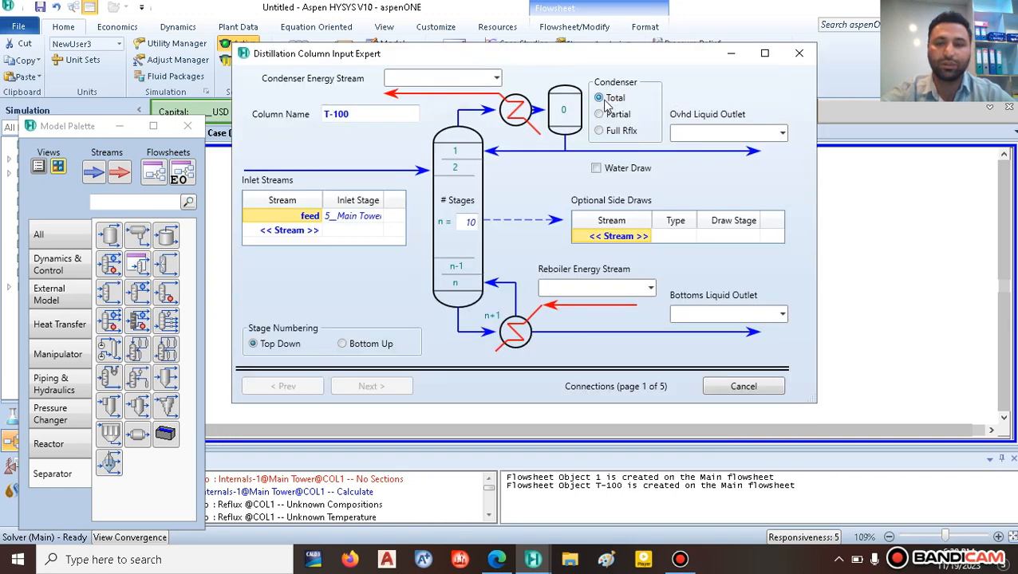
click(698, 132)
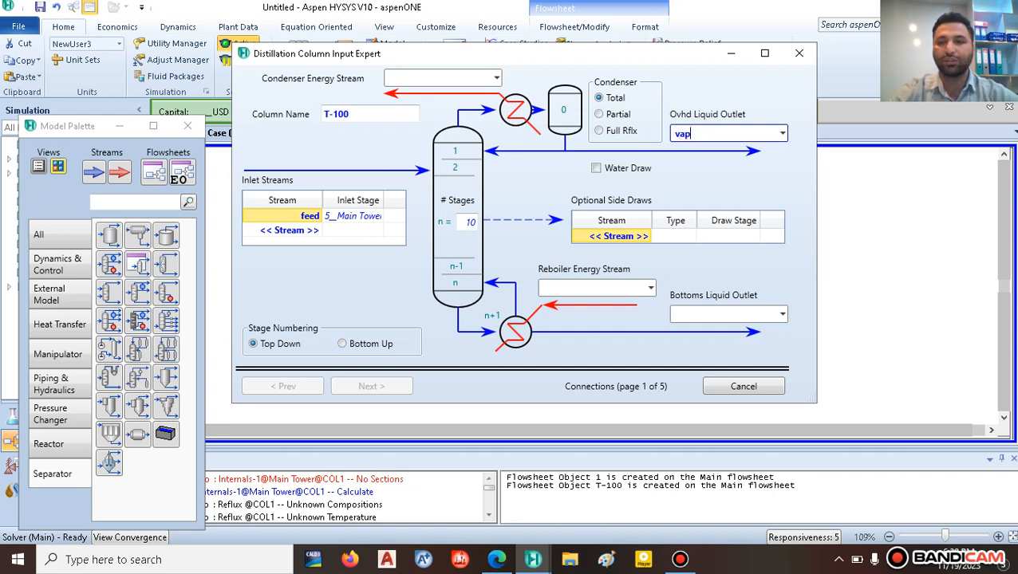
click(698, 314)
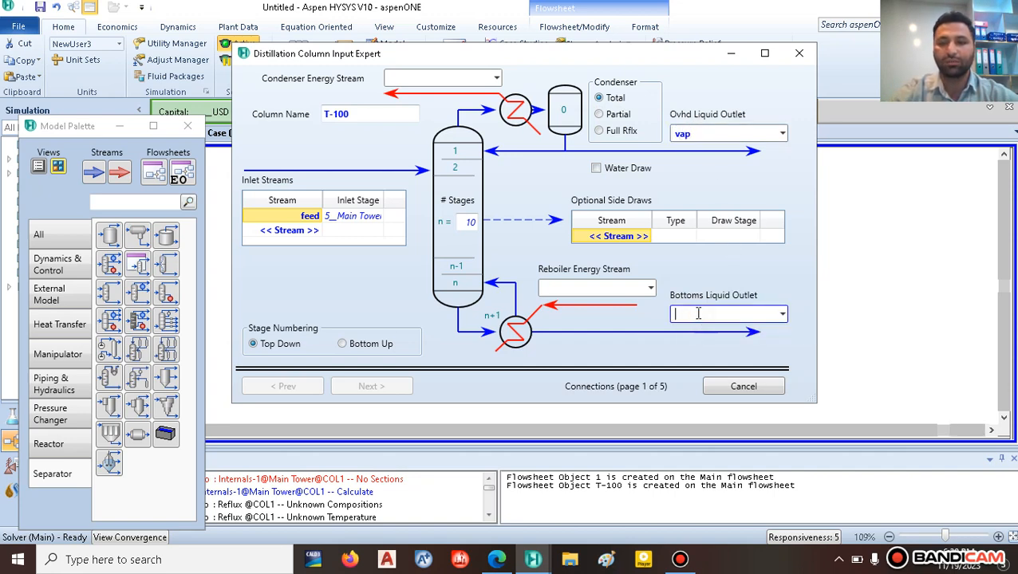
drag(698, 133, 627, 126)
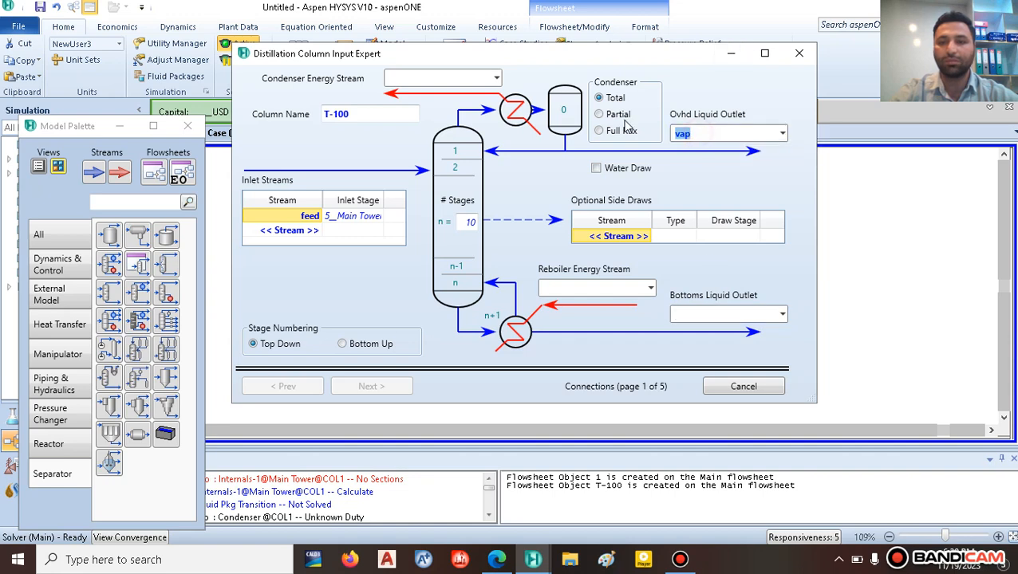
text(v)
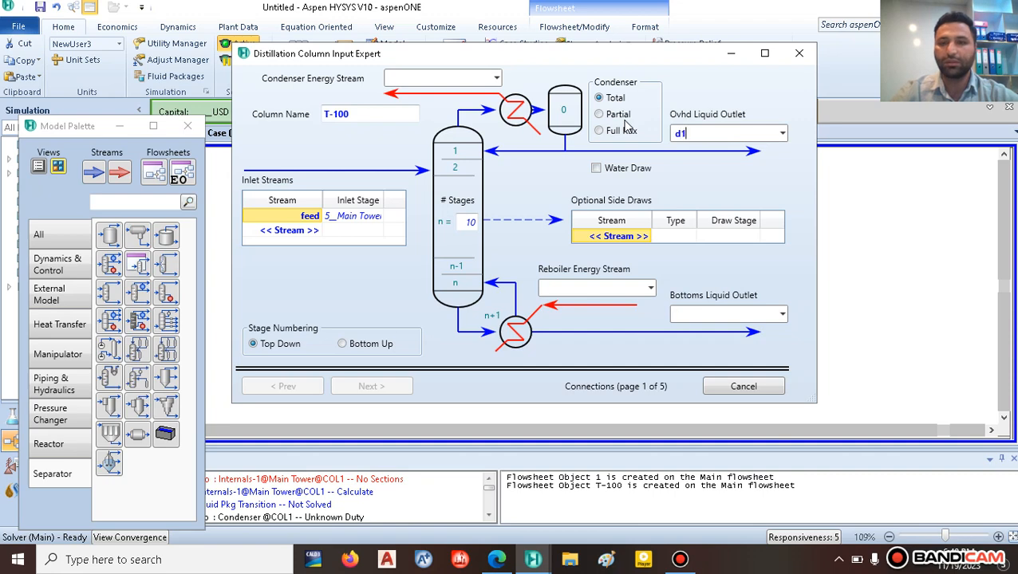
text(1)
click(692, 313)
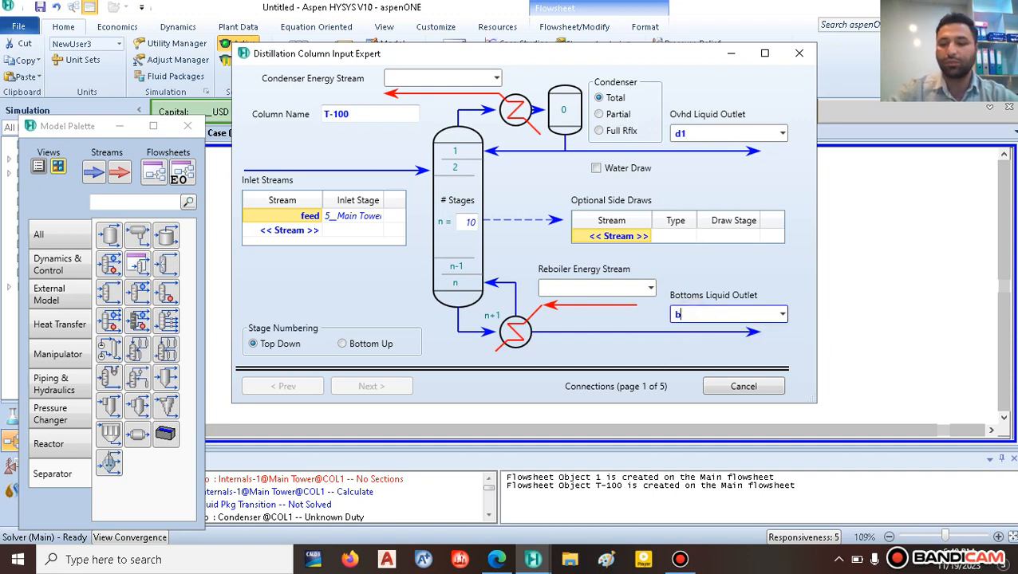
text(b1)
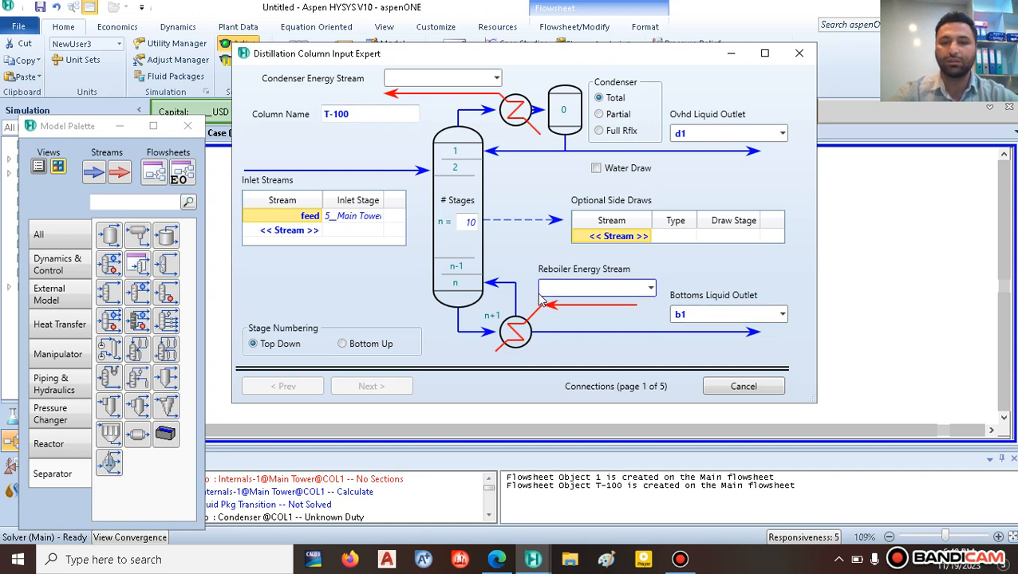
click(442, 78)
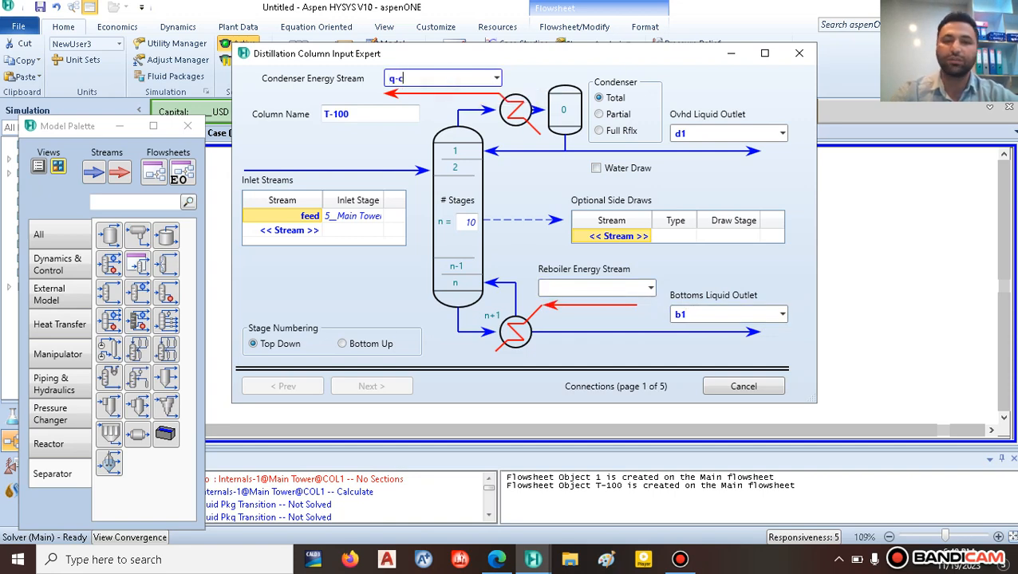
text(q-c1)
click(563, 288)
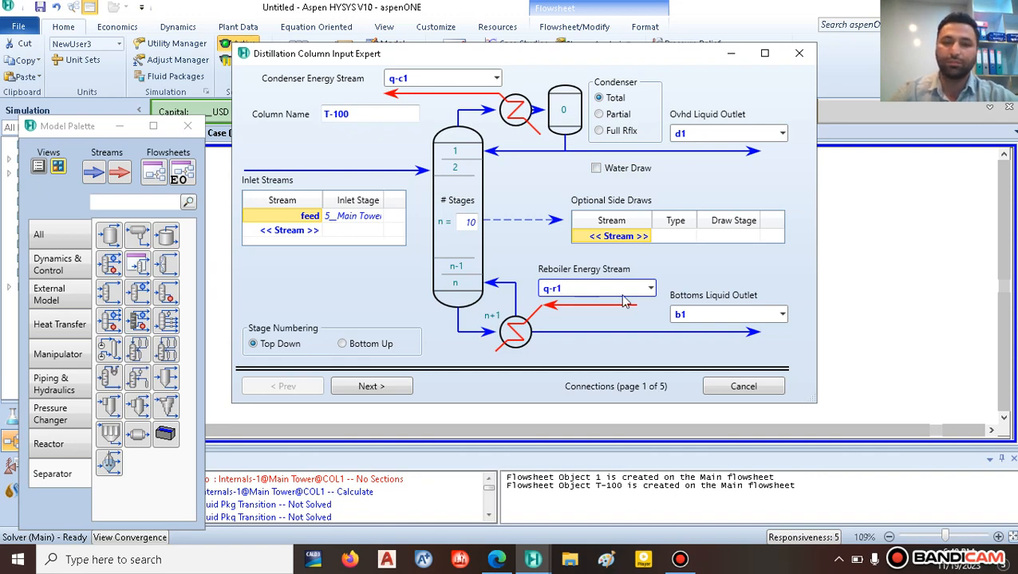
Step: Set 34 stages with feed entering on stage 6, per the paper's first column
click(356, 276)
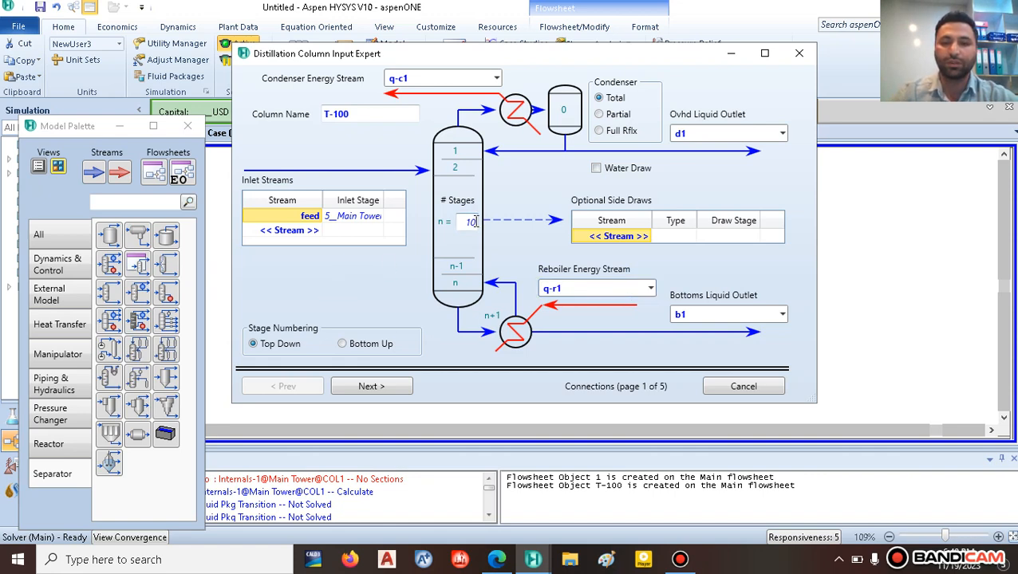
click(496, 559)
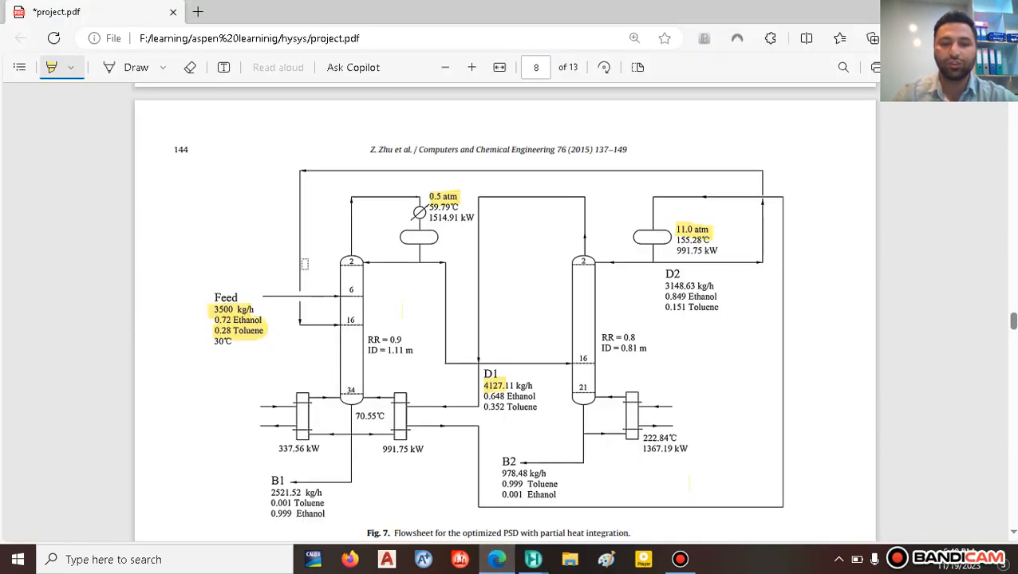
drag(345, 289, 364, 291)
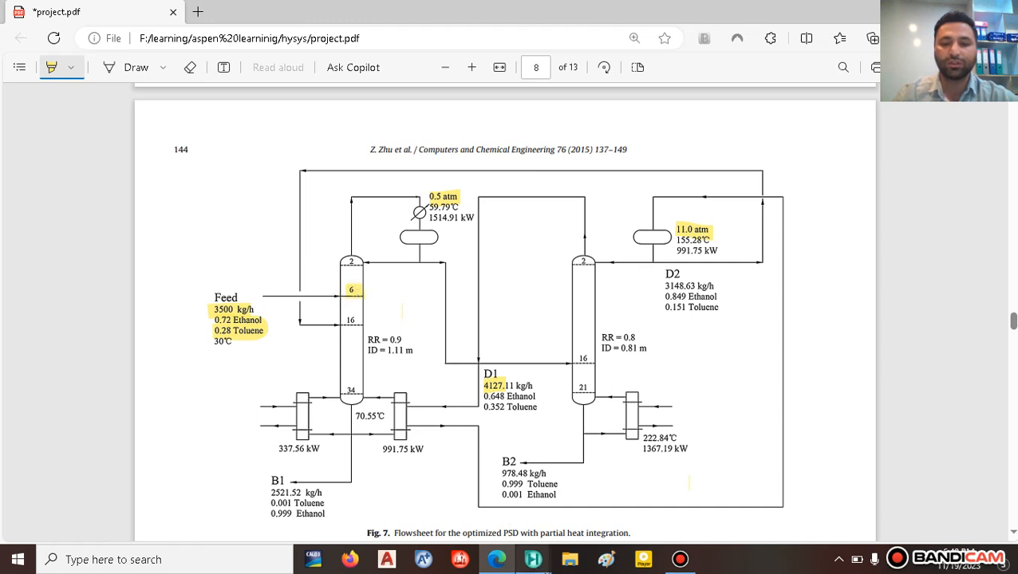
mouse_move(533, 559)
click(635, 499)
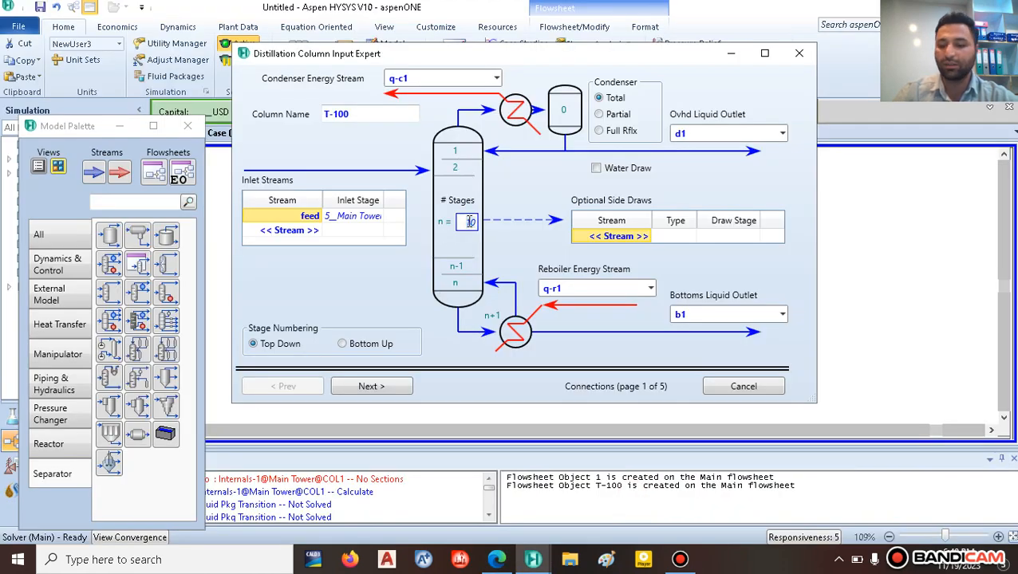
key(Return)
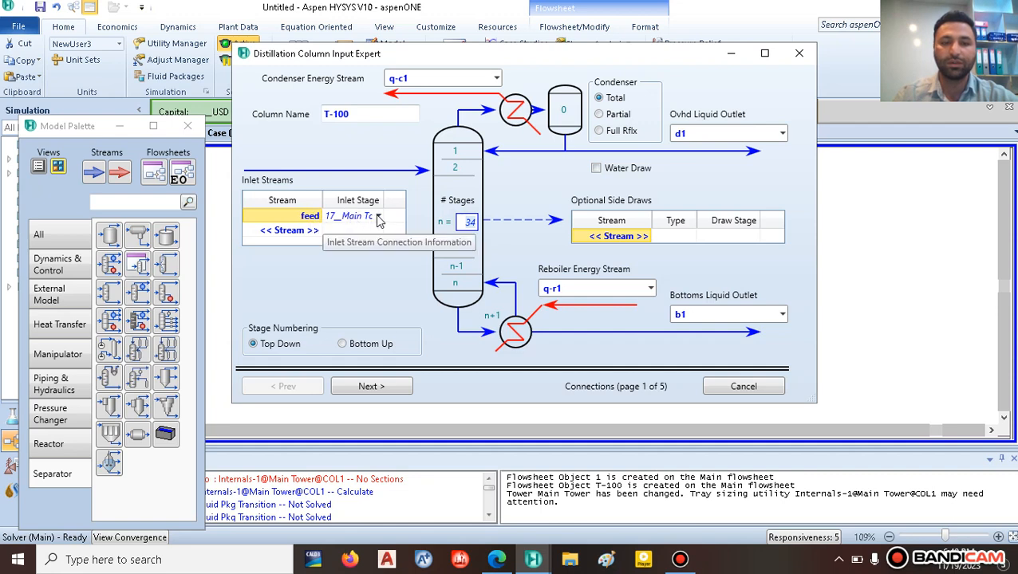
click(379, 217)
scroll(380, 287, up, 5)
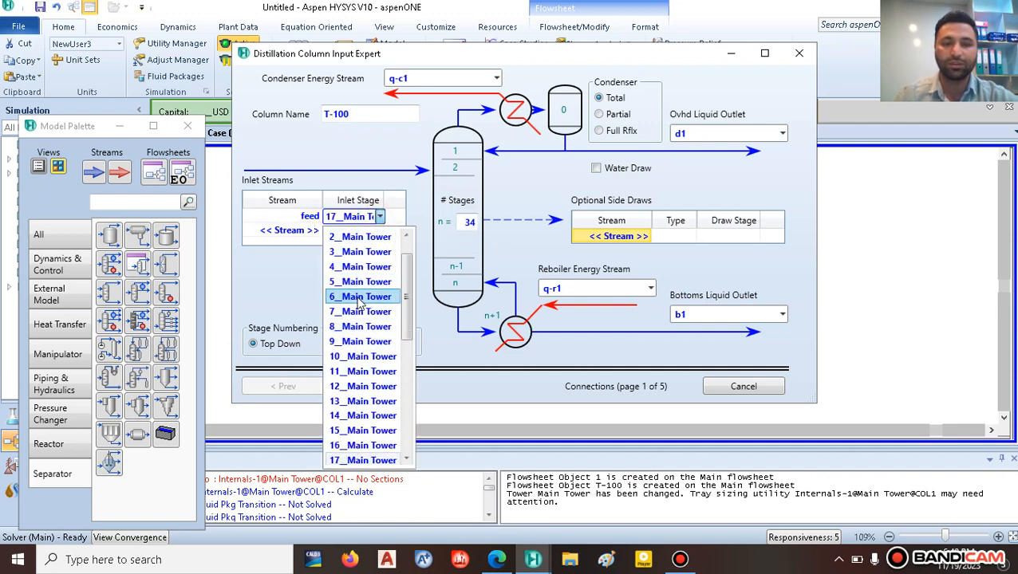
click(361, 297)
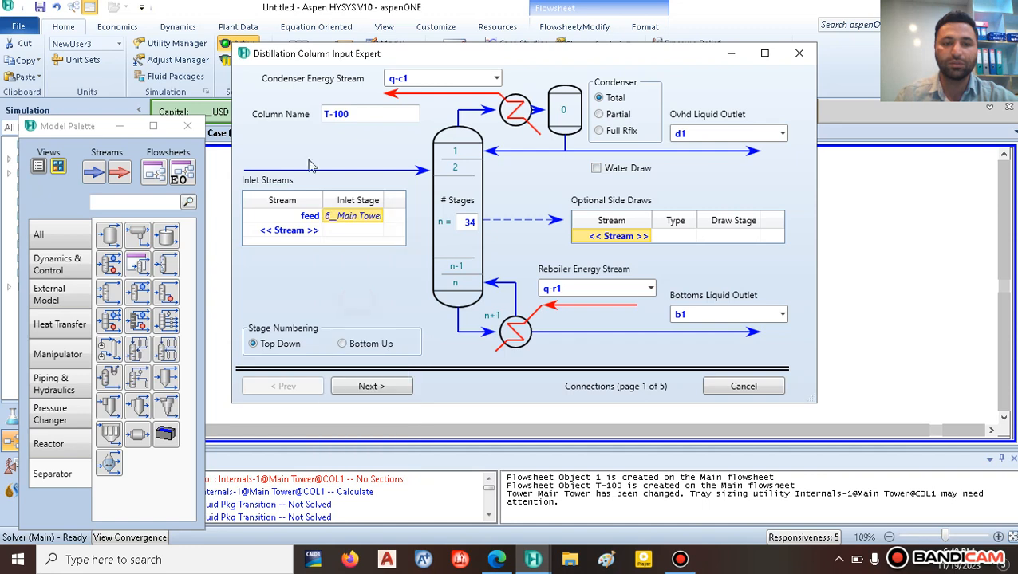
click(384, 389)
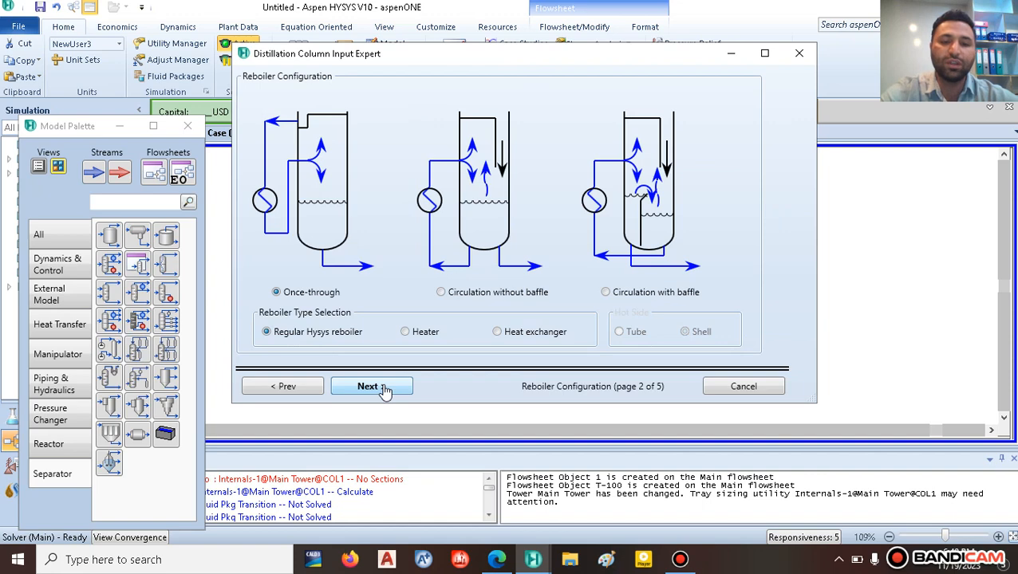
Step: Set both condenser and reboiler pressures to 0.5 atm on the pressure profile page
click(384, 389)
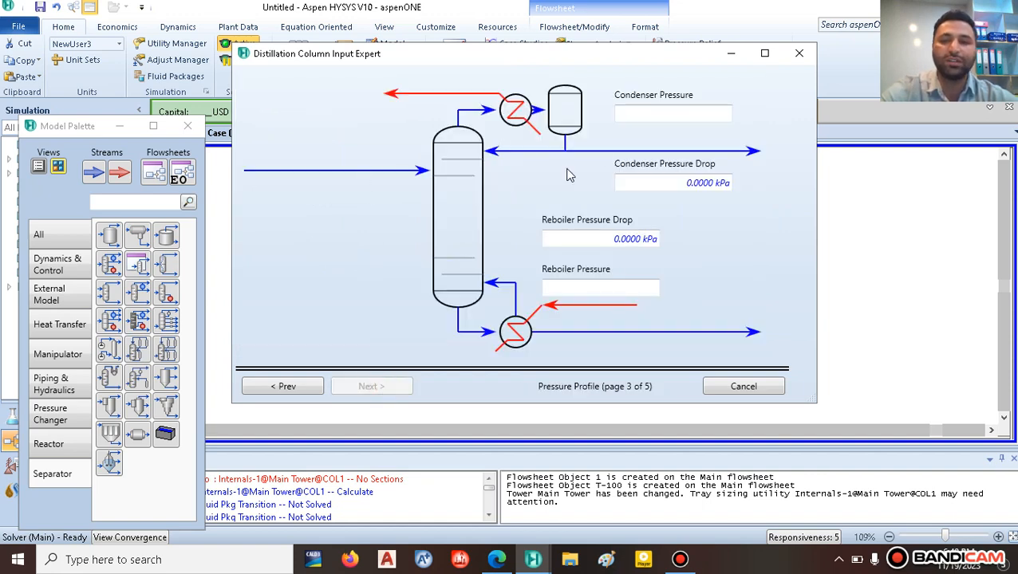
click(642, 112)
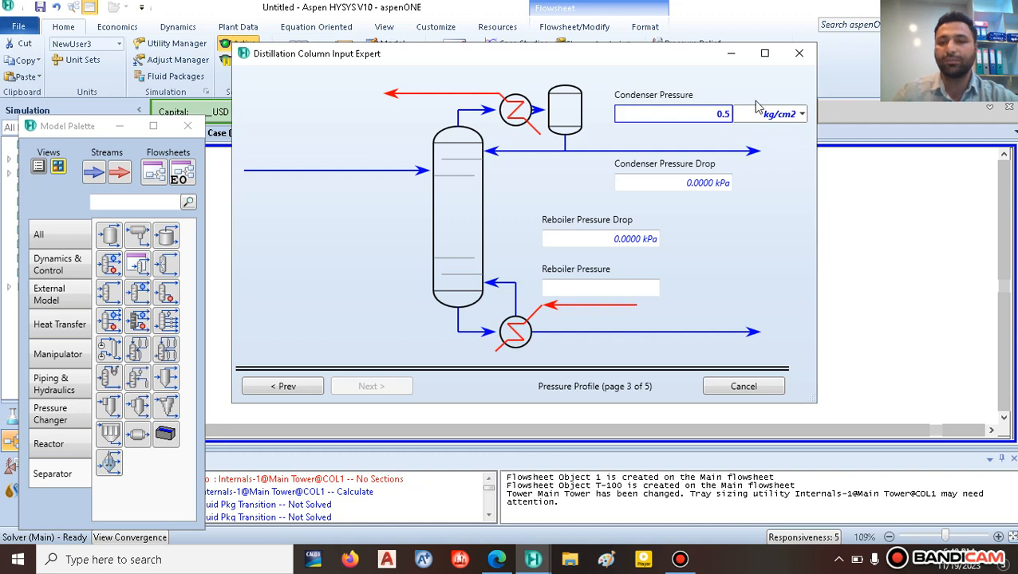
click(790, 114)
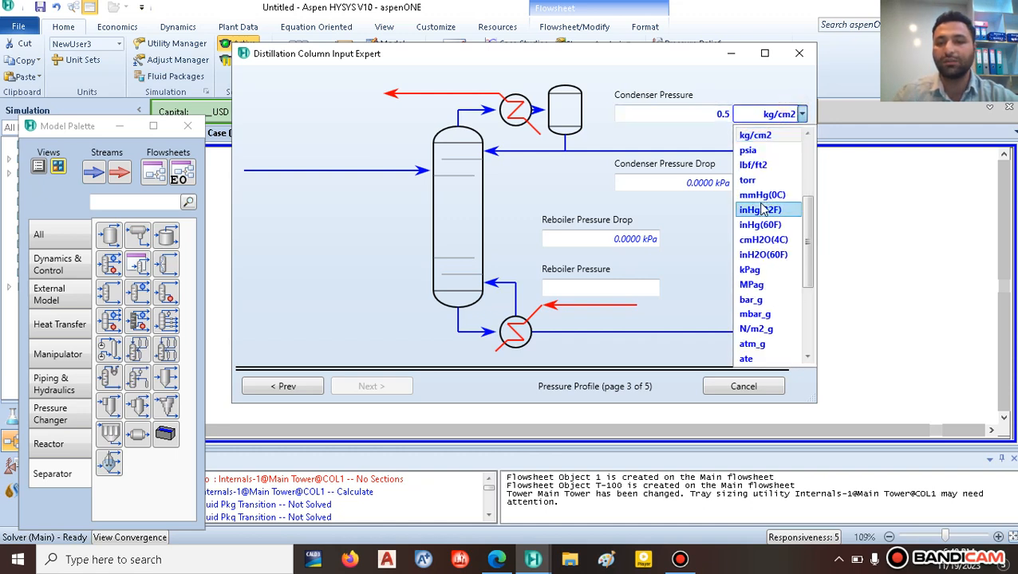
scroll(762, 209, up, 3)
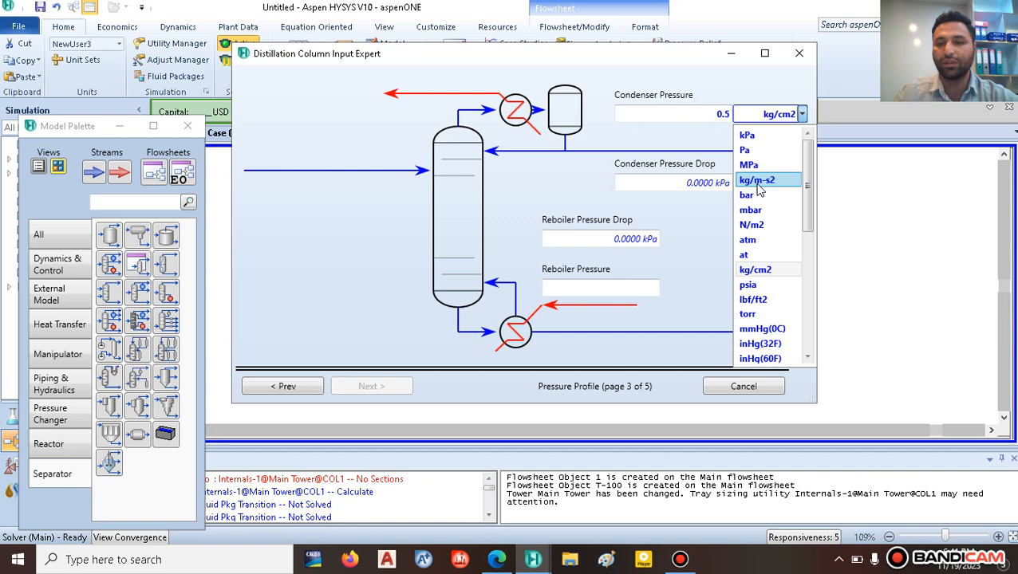
click(747, 239)
click(596, 283)
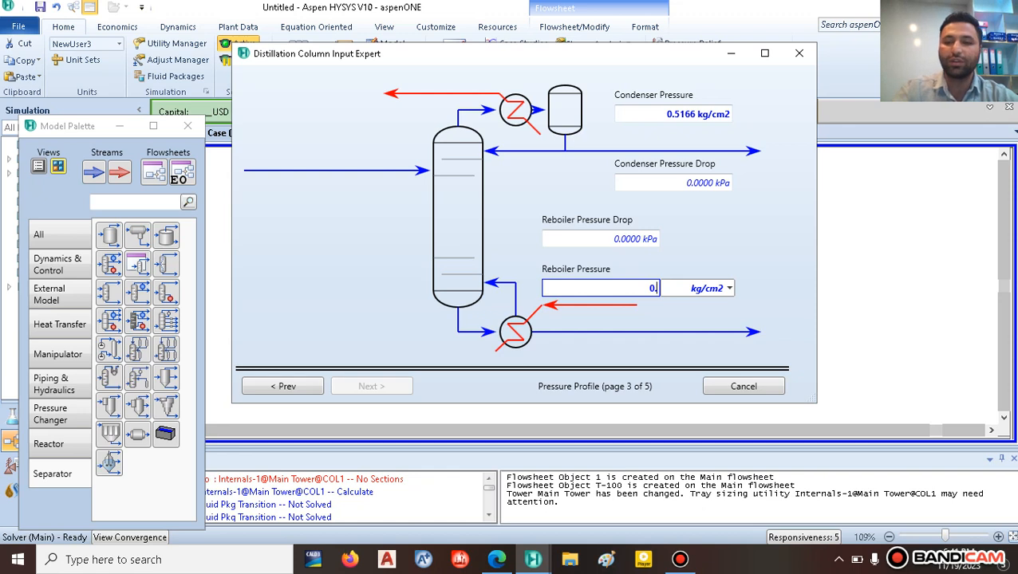
click(728, 288)
scroll(699, 367, up, 3)
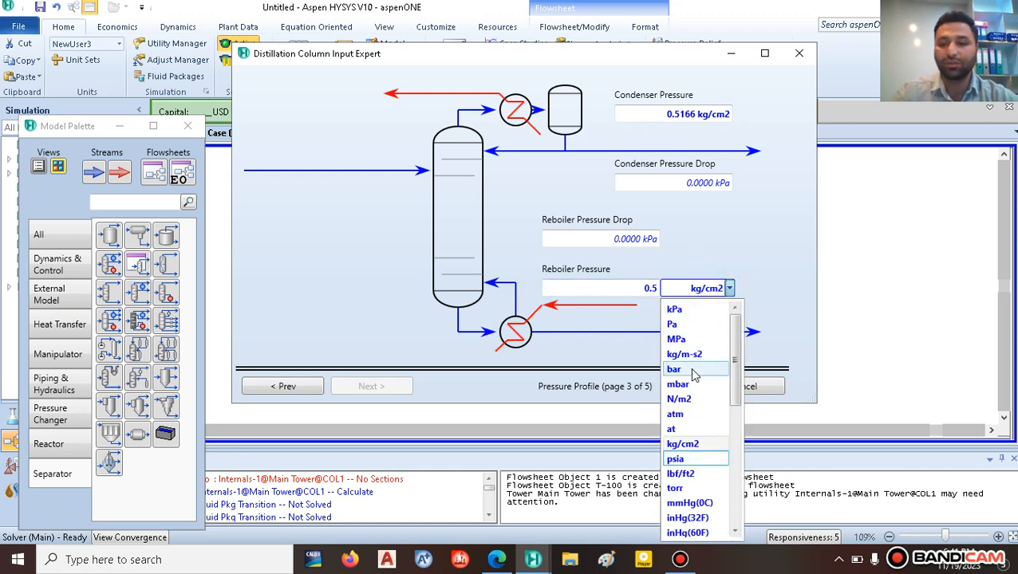
click(696, 418)
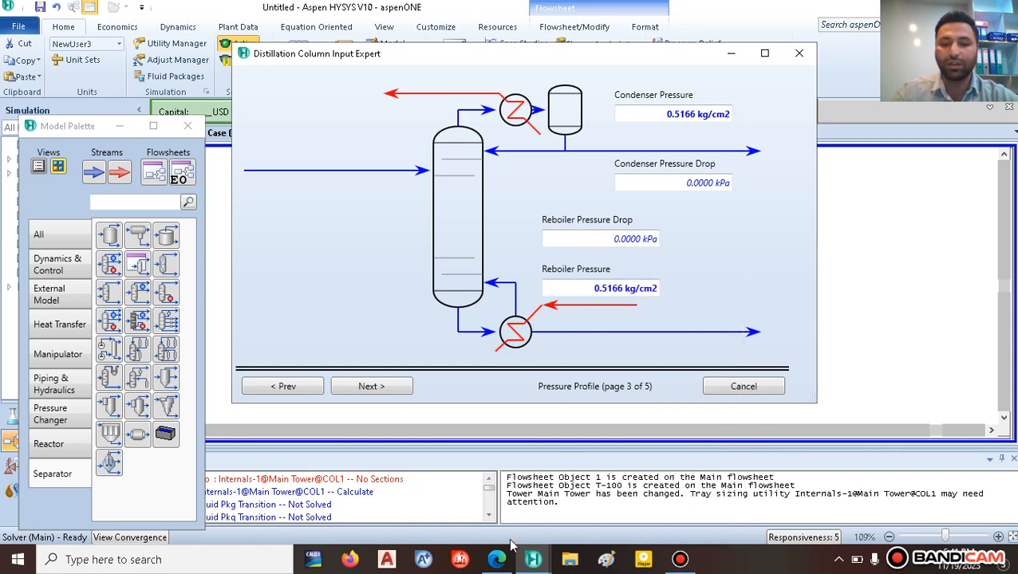
click(496, 559)
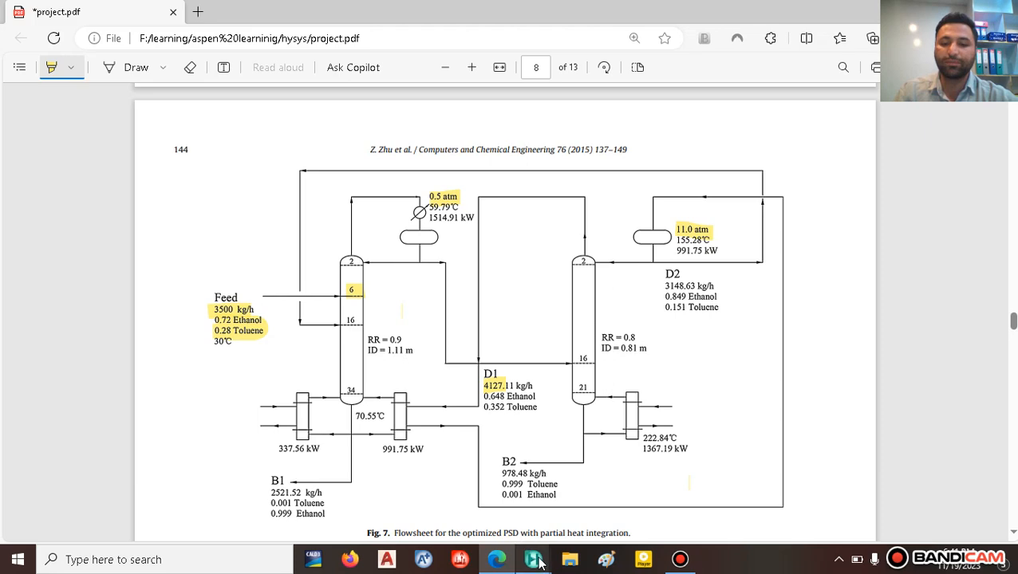
mouse_move(539, 562)
click(638, 501)
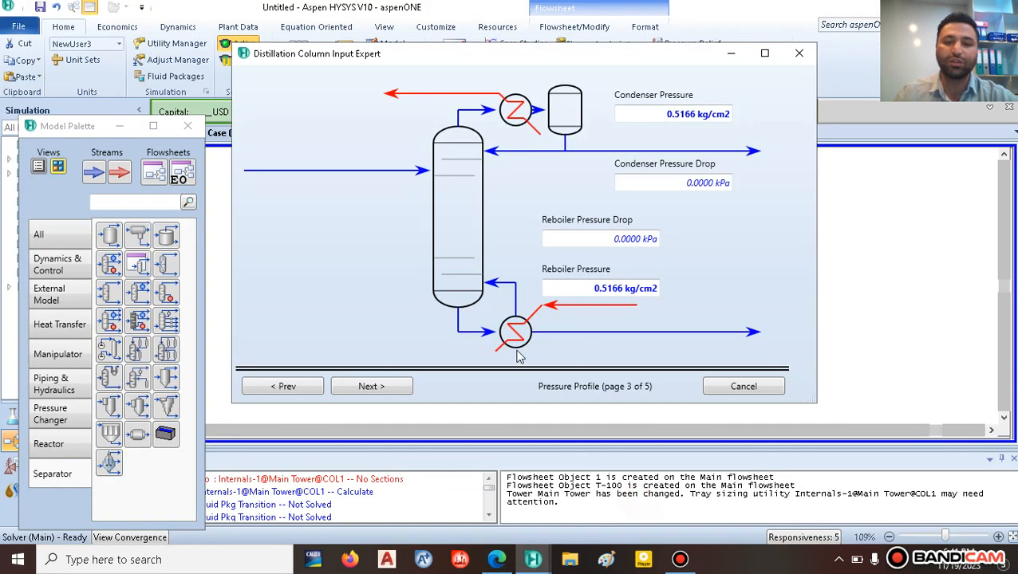
Step: Enter a 60 C condenser temperature estimate and a reflux ratio of 2
click(382, 388)
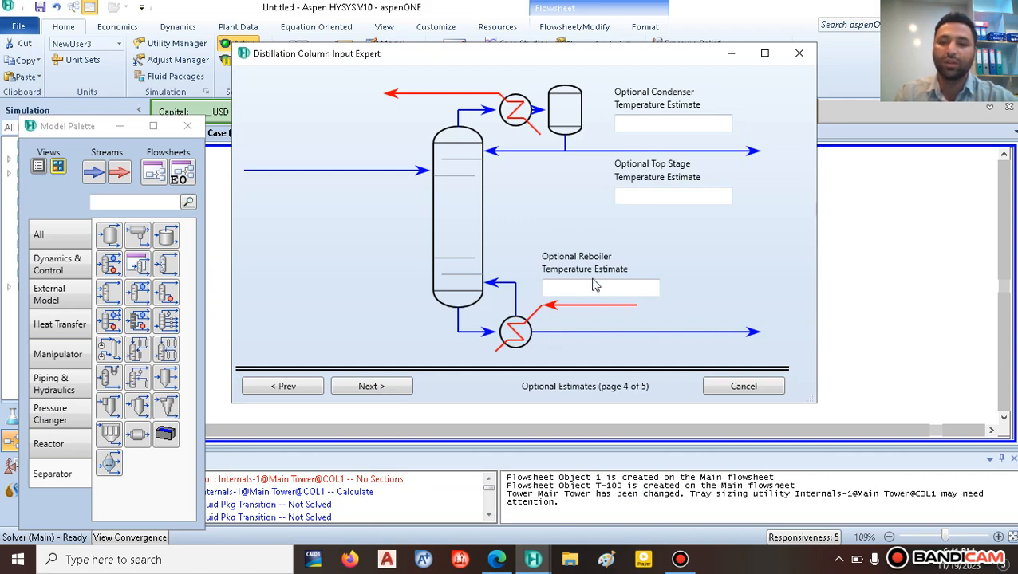
click(494, 561)
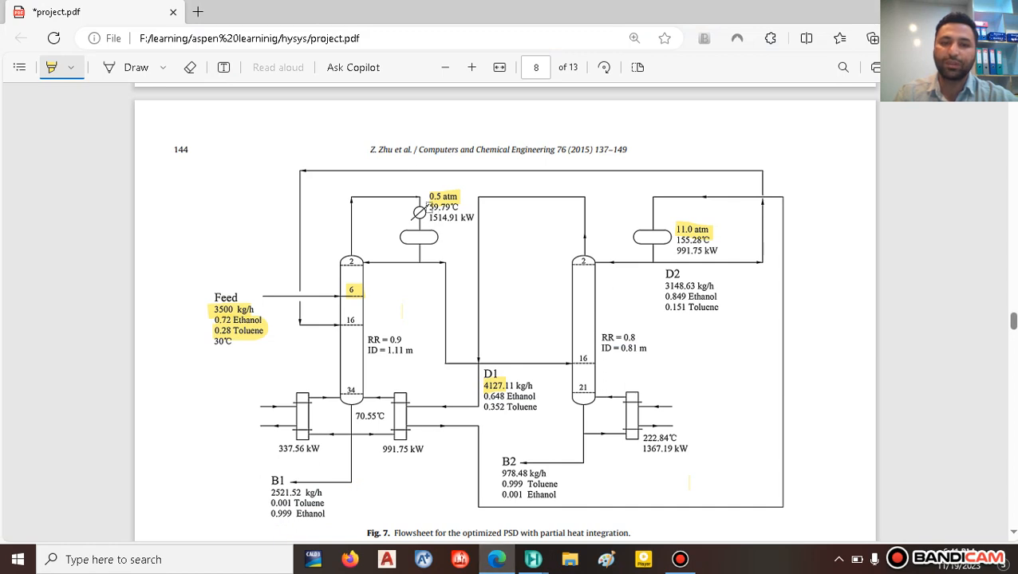
drag(426, 208, 468, 207)
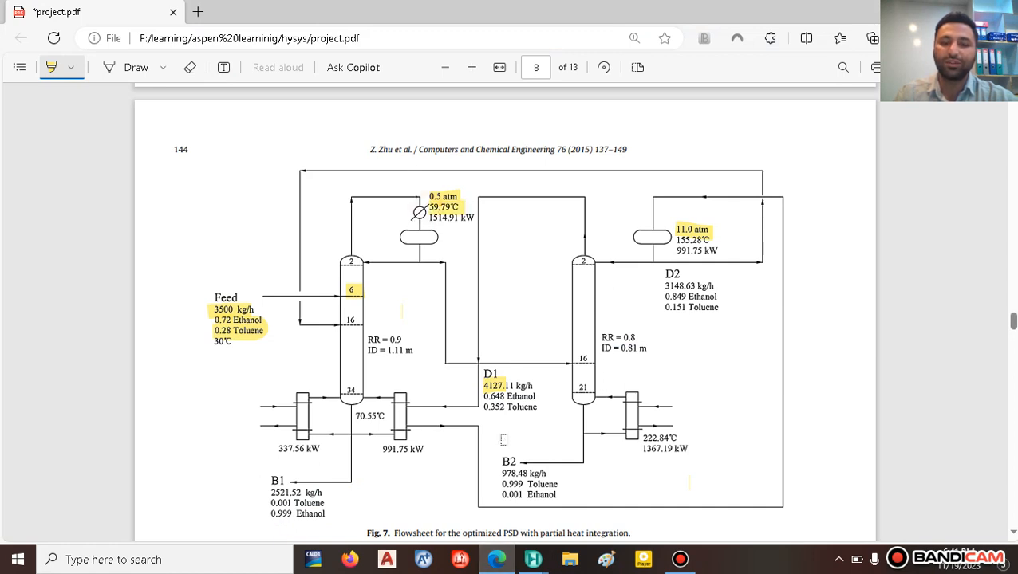
mouse_move(533, 559)
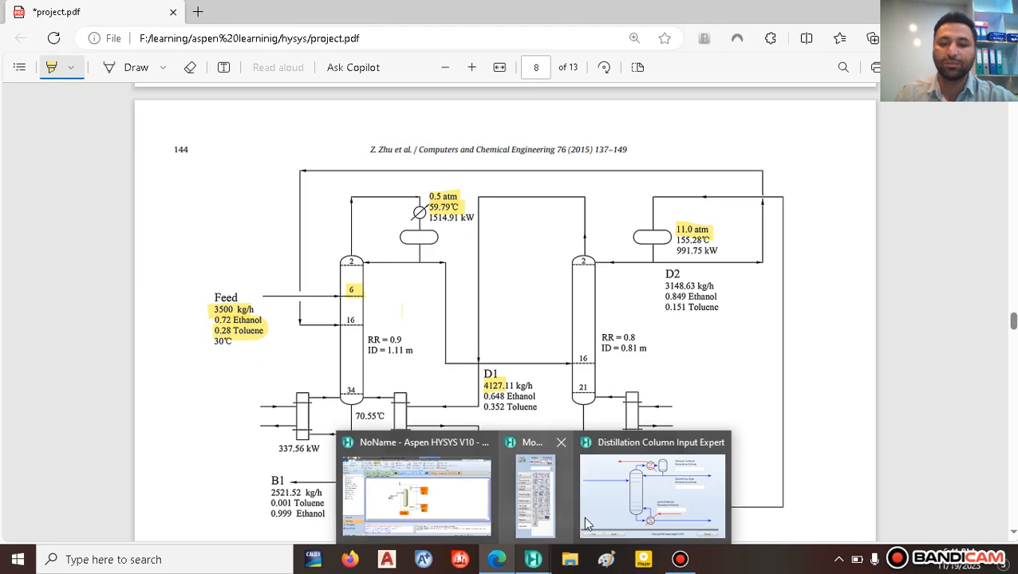
click(614, 506)
click(659, 125)
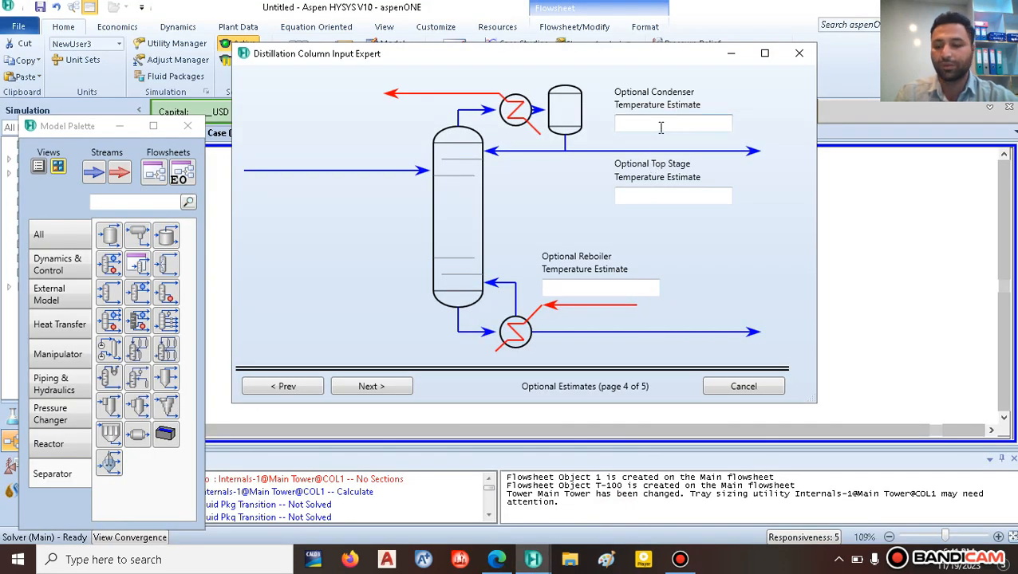
text(60)
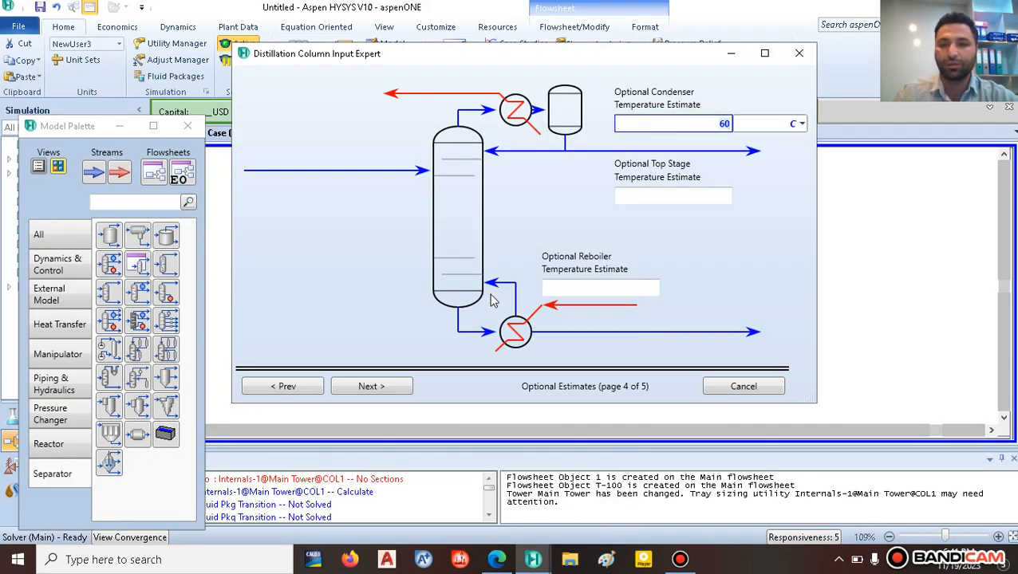
click(361, 387)
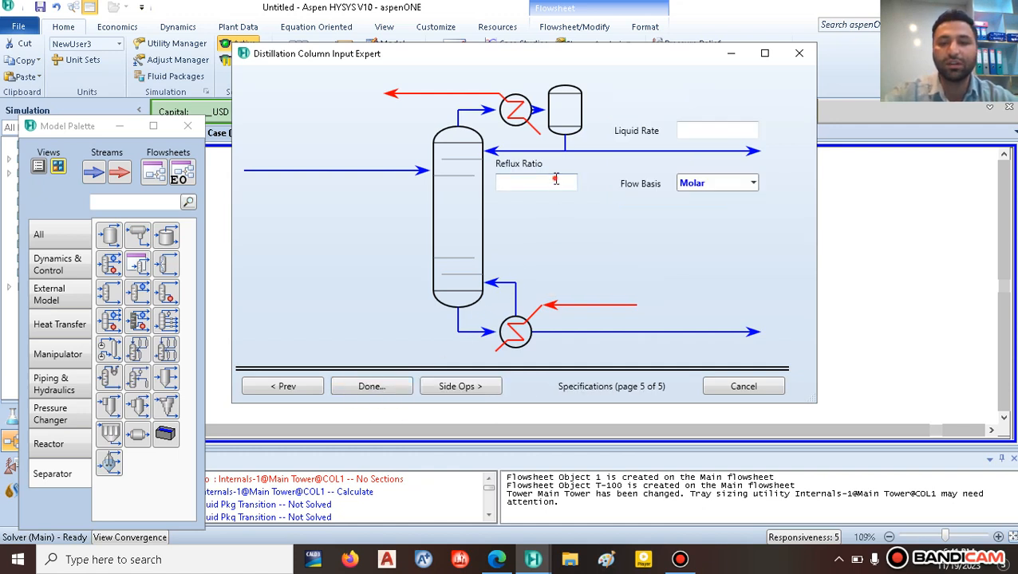
click(556, 181)
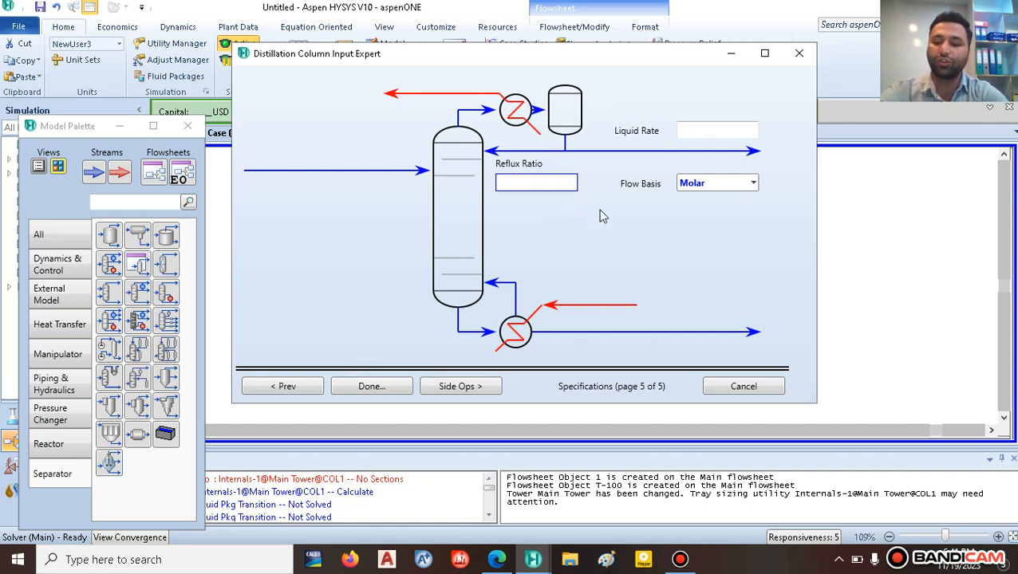
text(2)
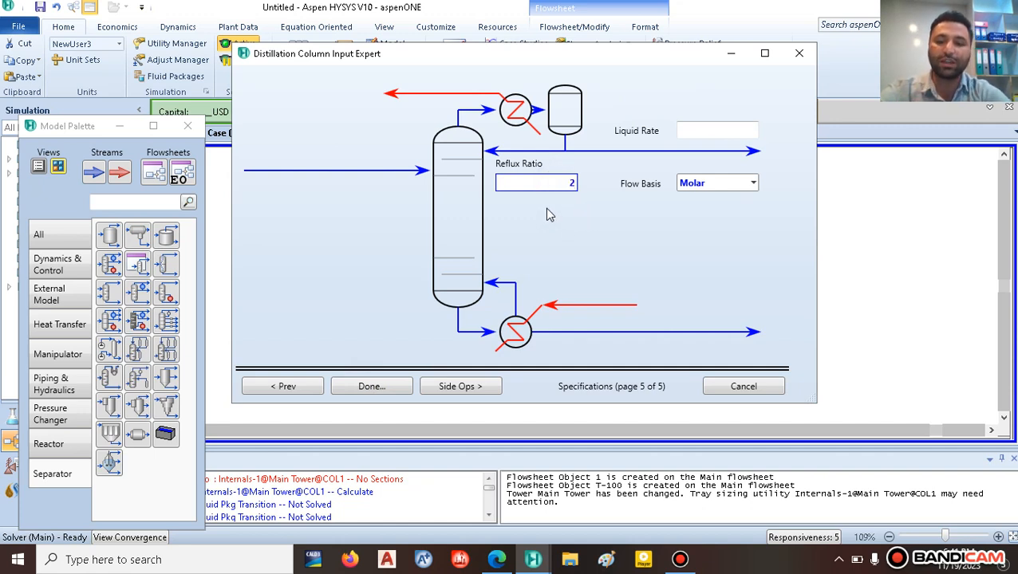
Step: Create T-100 and review its 2.000 reflux ratio spec on the Monitor page against the paper
click(373, 391)
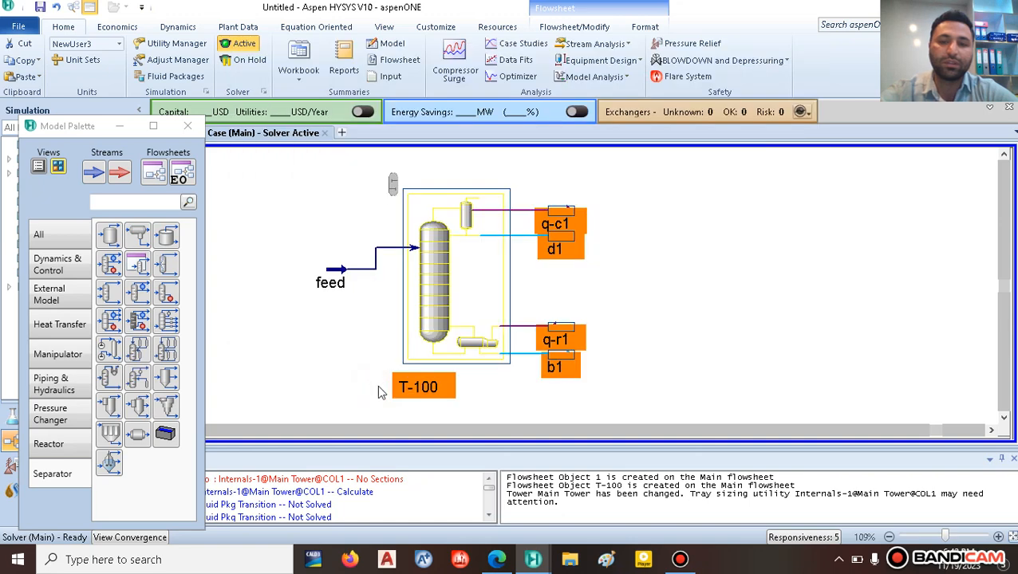
drag(366, 189, 380, 34)
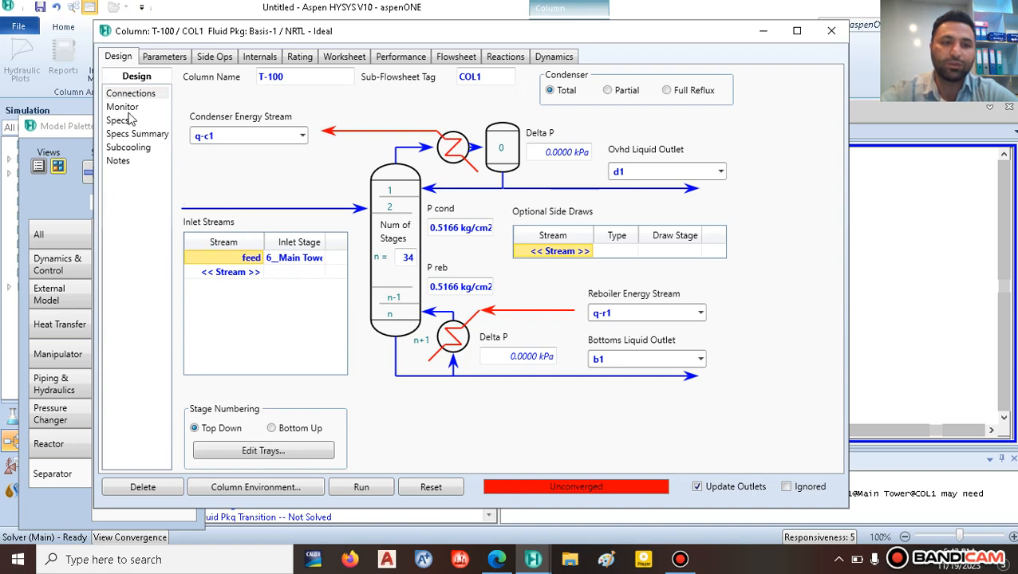
click(569, 493)
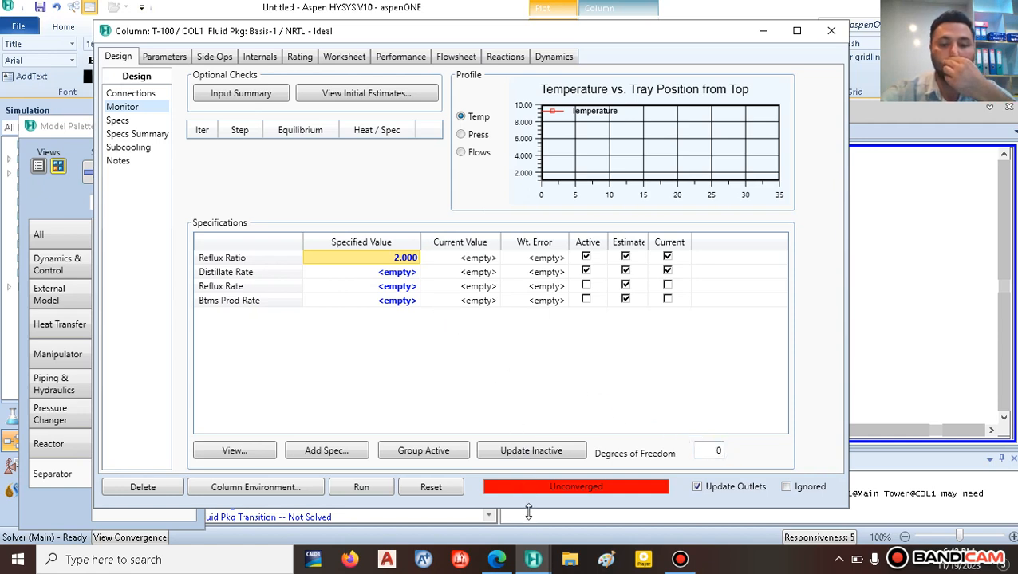
click(501, 562)
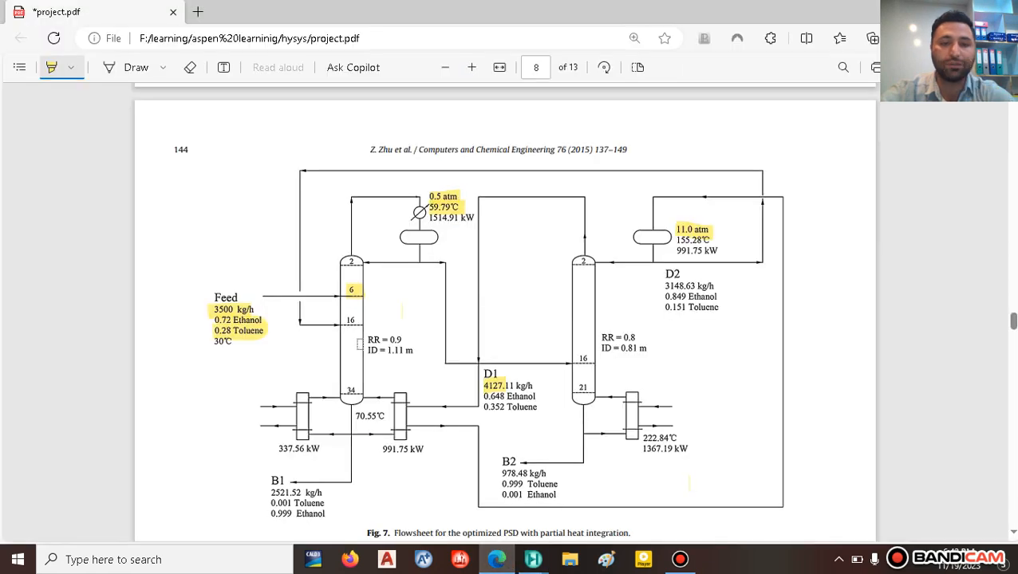
drag(333, 327, 293, 327)
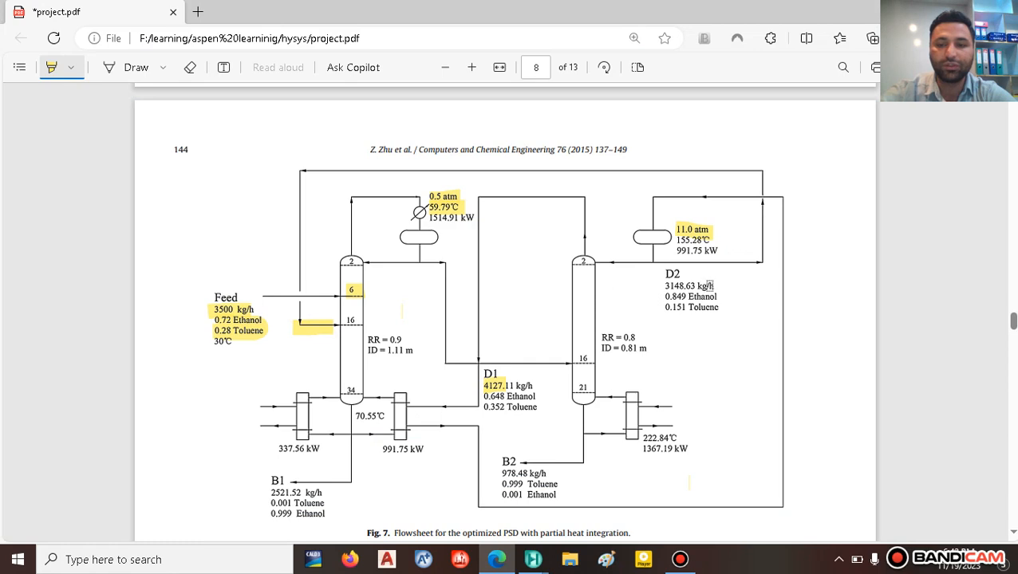
mouse_move(718, 285)
mouse_down()
mouse_move(645, 292)
mouse_move(715, 303)
mouse_move(643, 311)
mouse_up()
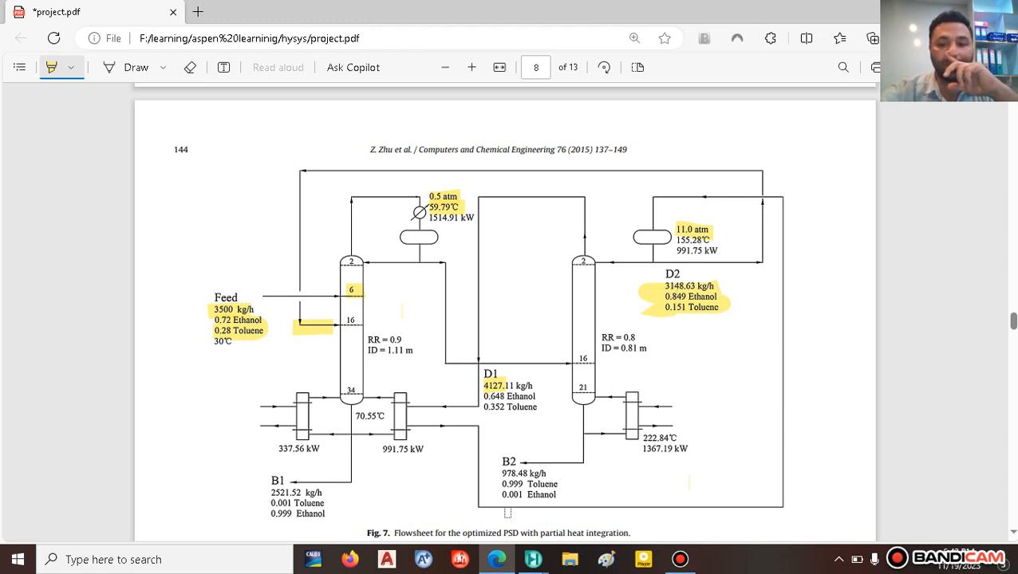
mouse_move(523, 560)
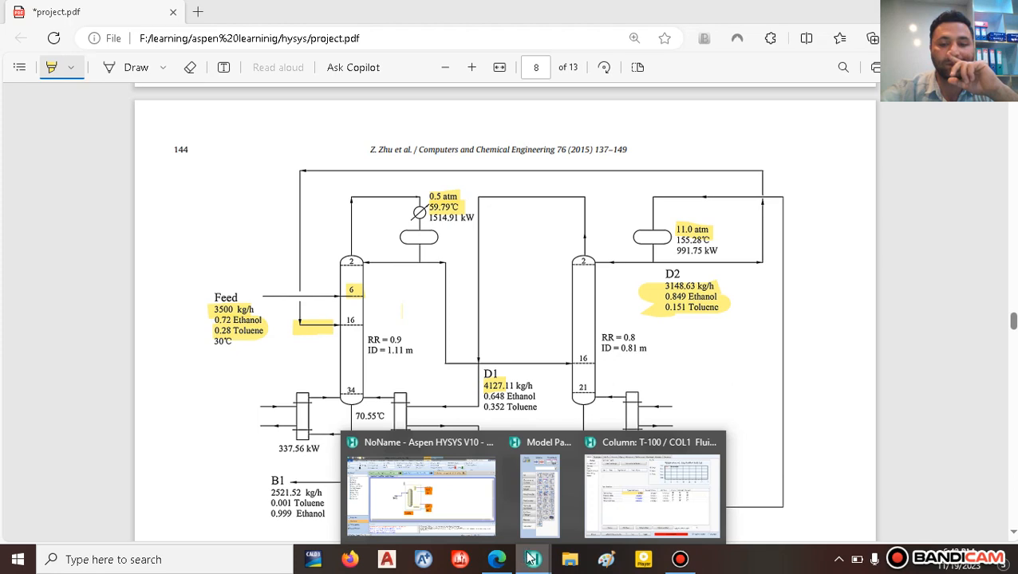
click(446, 495)
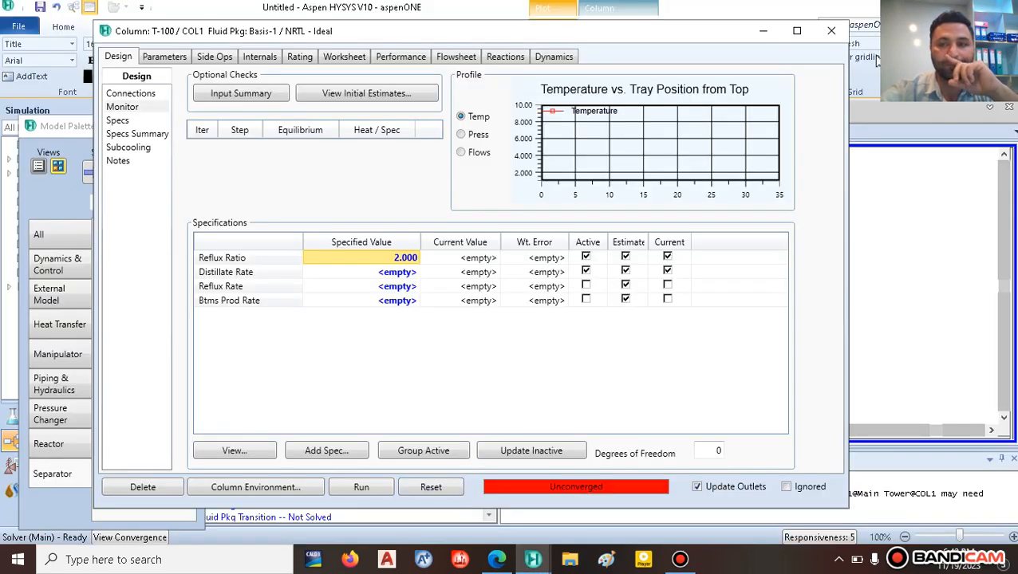
Step: Add a new material stream left of the column and name it rec
click(830, 30)
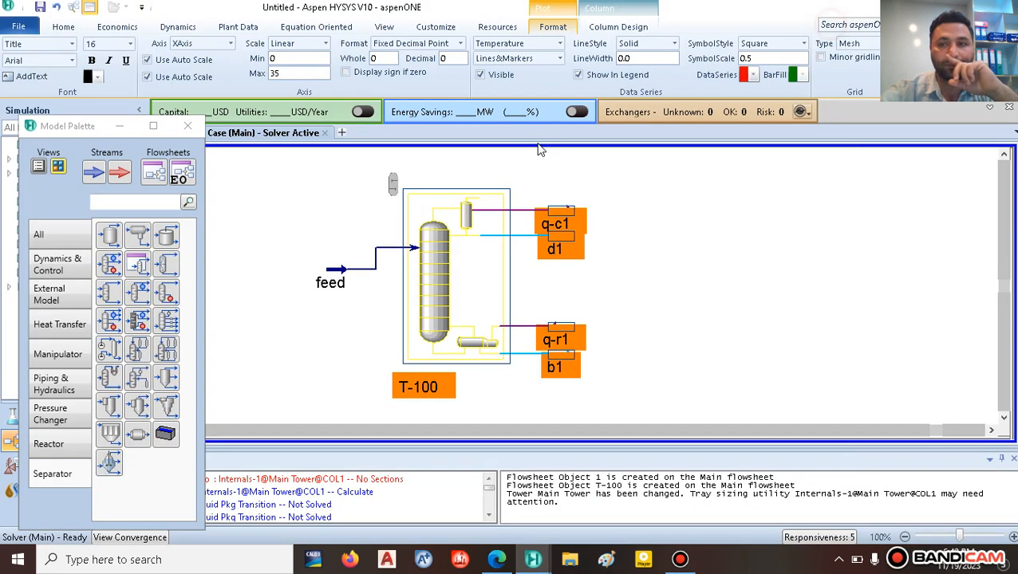
click(93, 173)
click(317, 334)
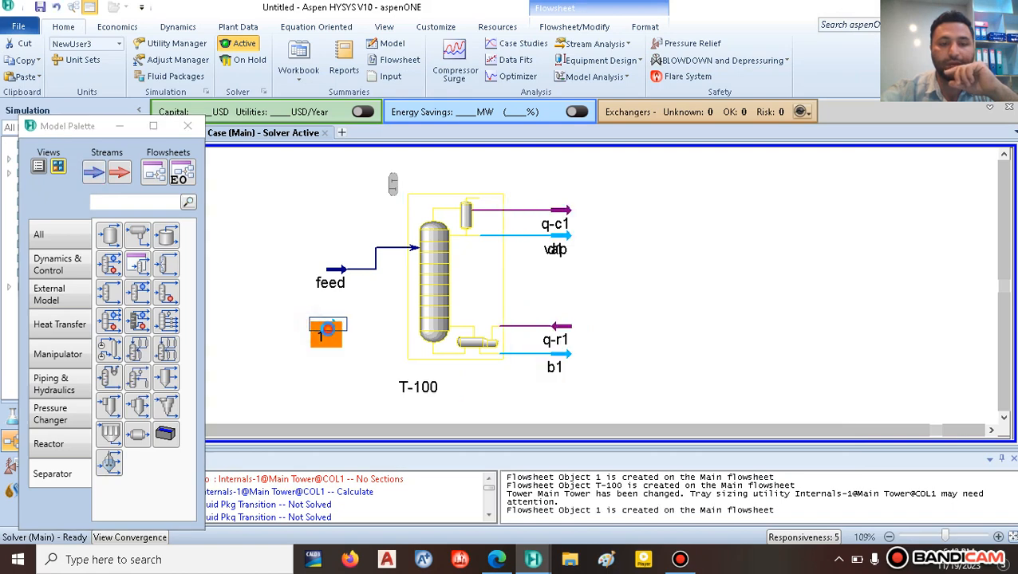
double_click(326, 334)
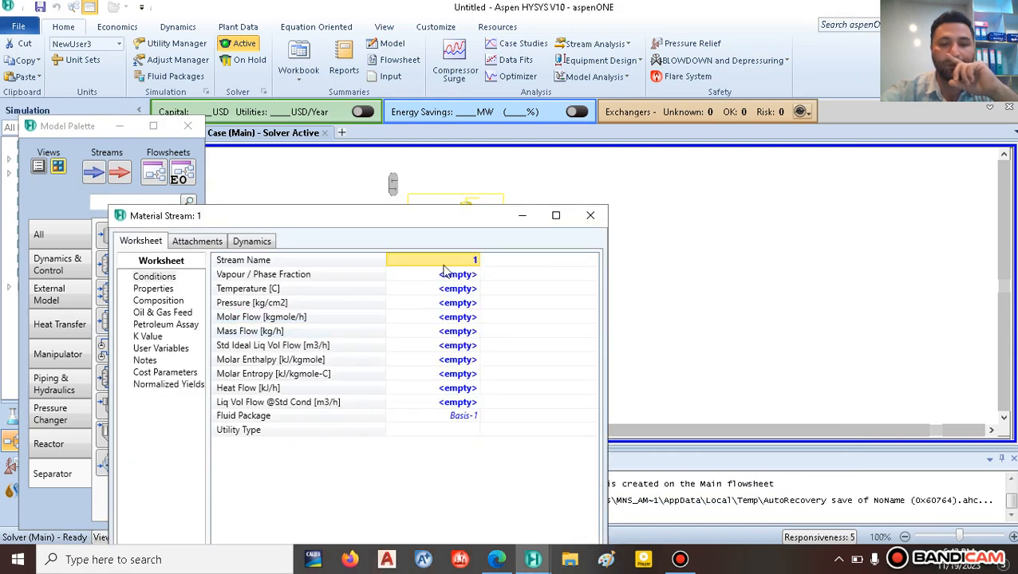
text(rec)
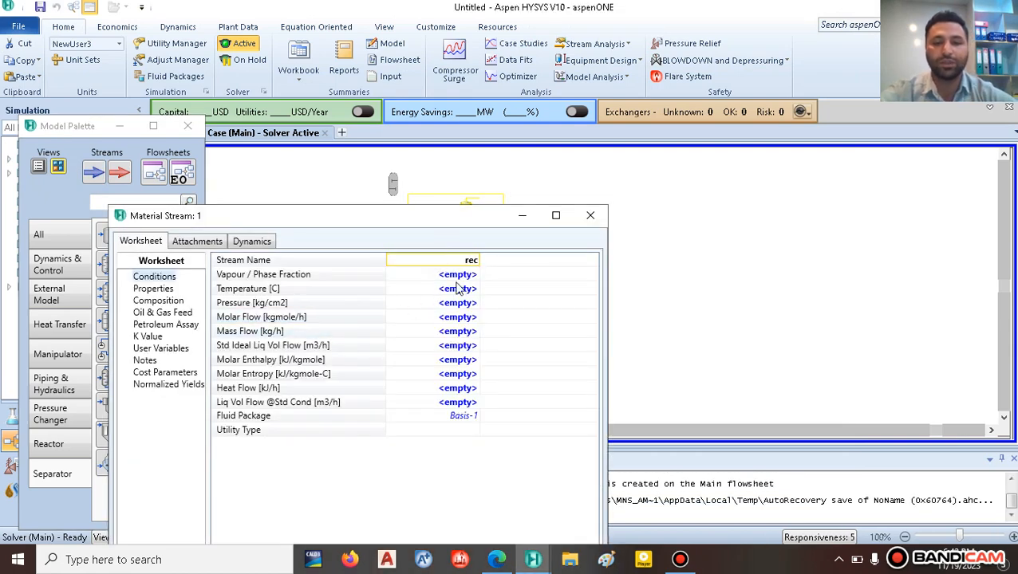
click(459, 289)
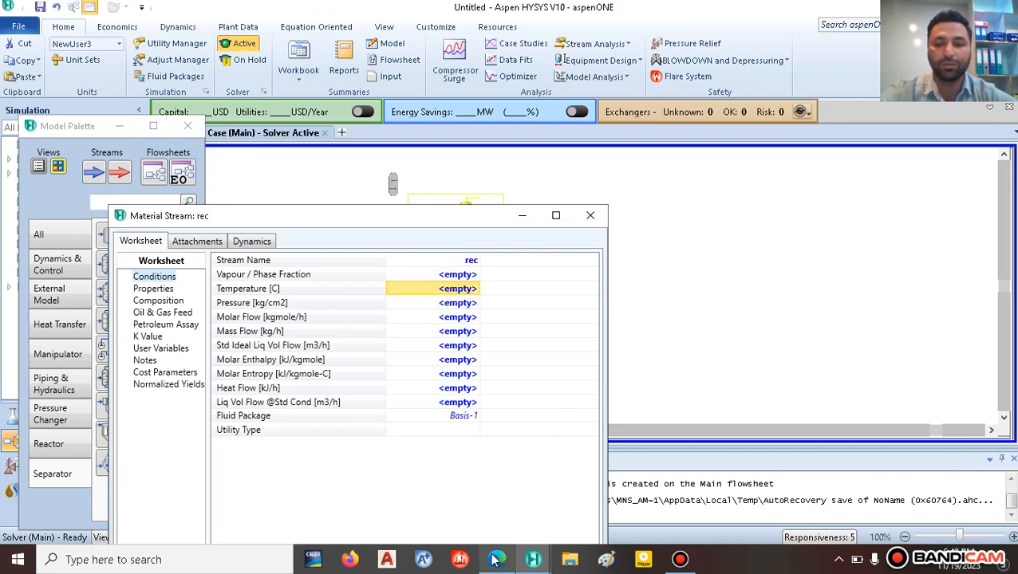
Step: Set the rec stream temperature to 155 C using the reference paper's value
key(alt+Tab)
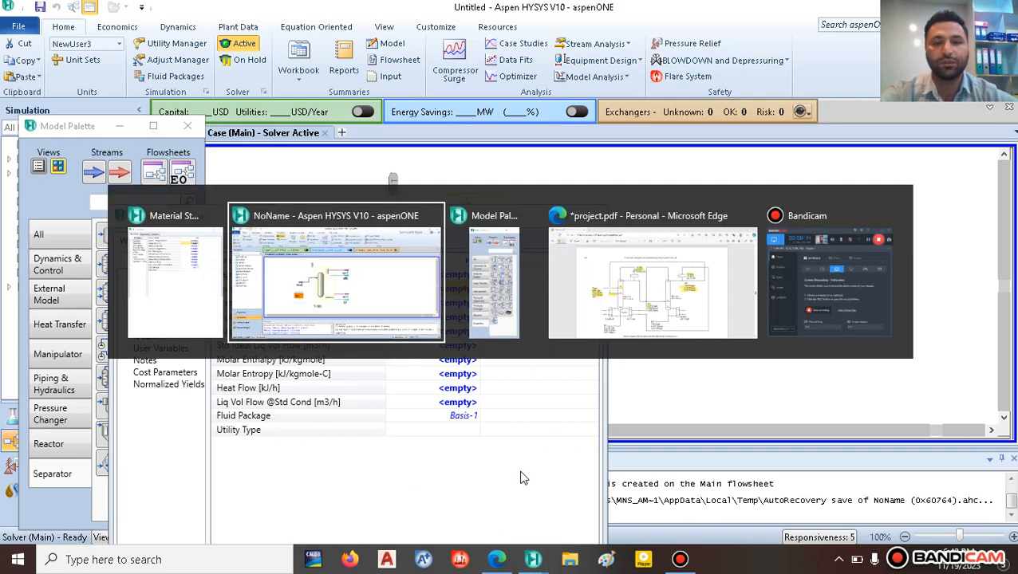
key(alt+Tab)
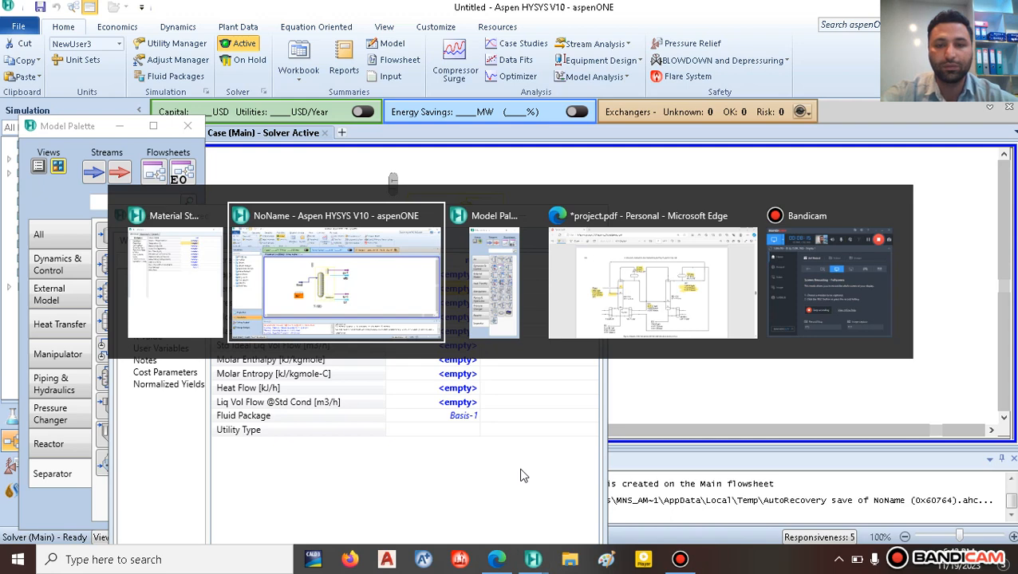
key(alt+Tab)
key(alt+Tab)
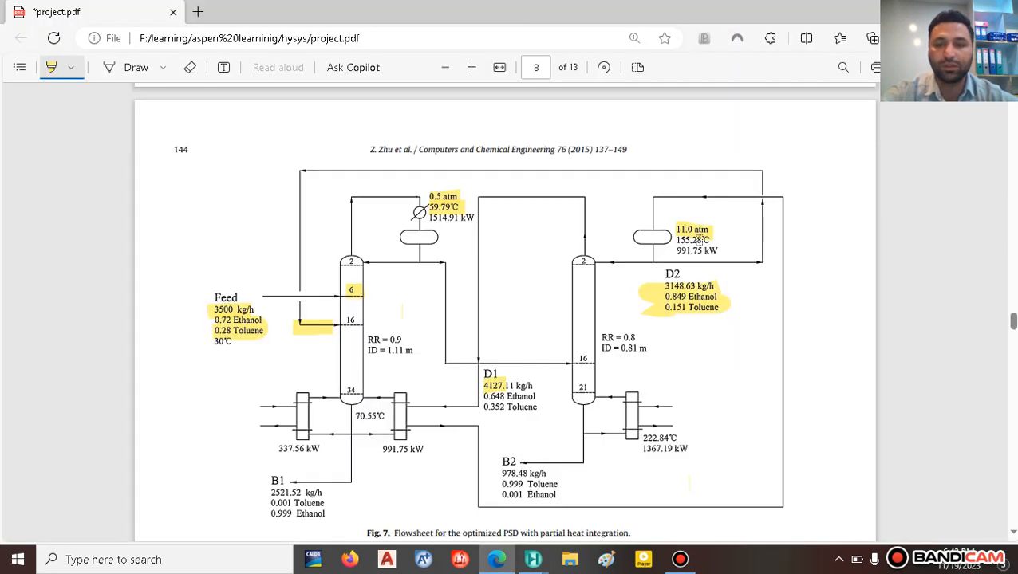
key(alt+Tab)
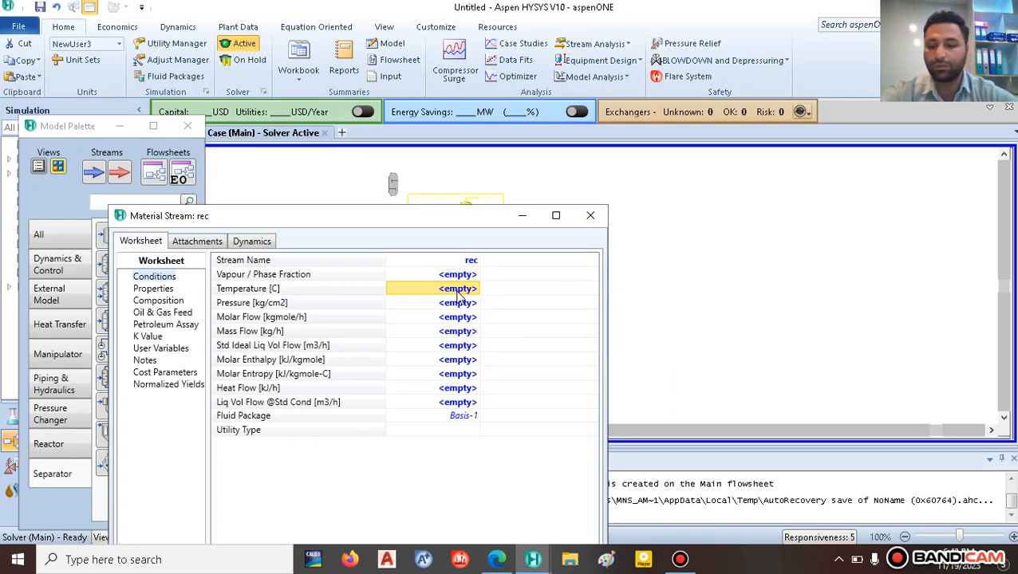
text(150)
key(Return)
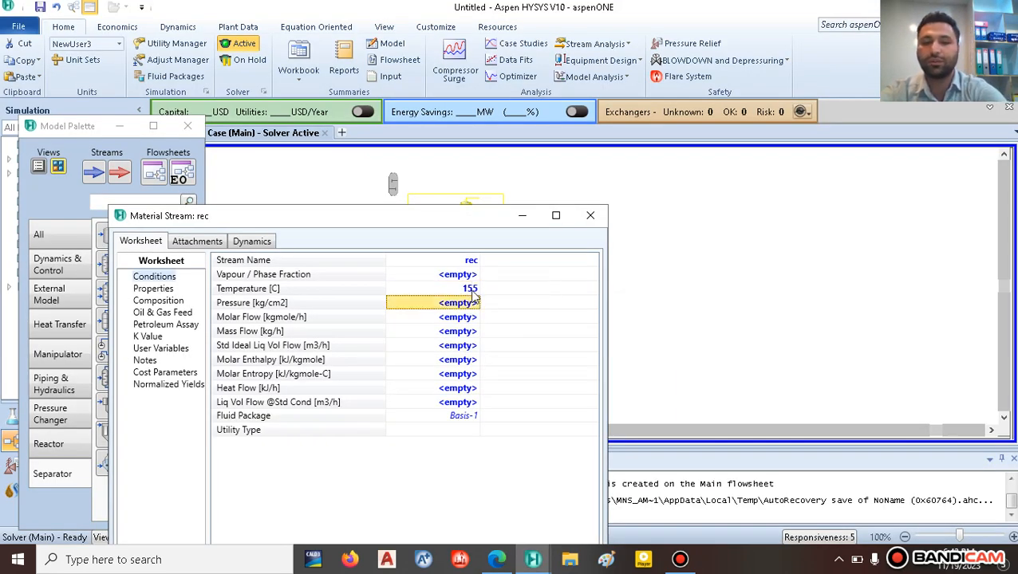
key(alt+Tab)
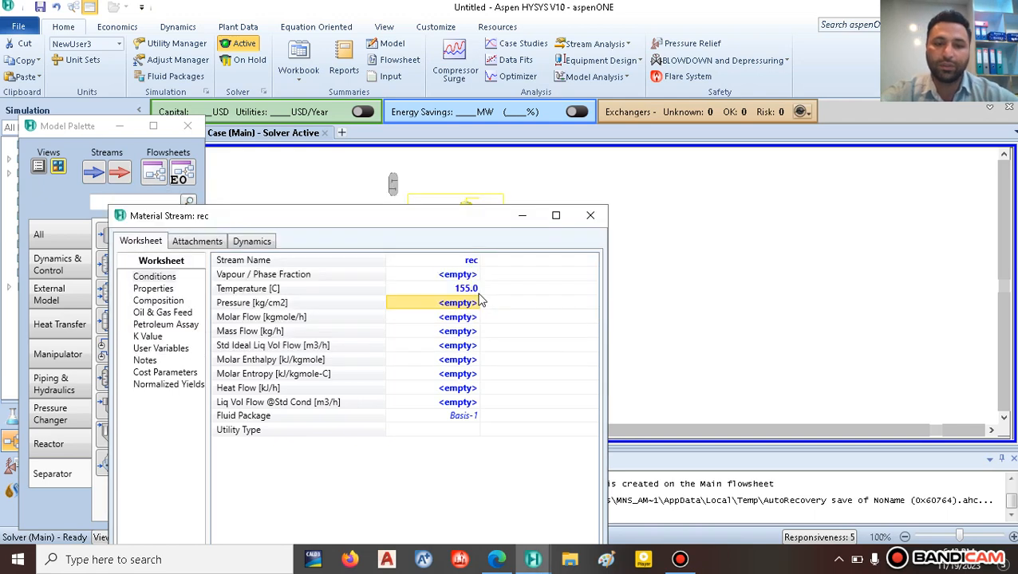
key(alt+Tab)
key(Tab)
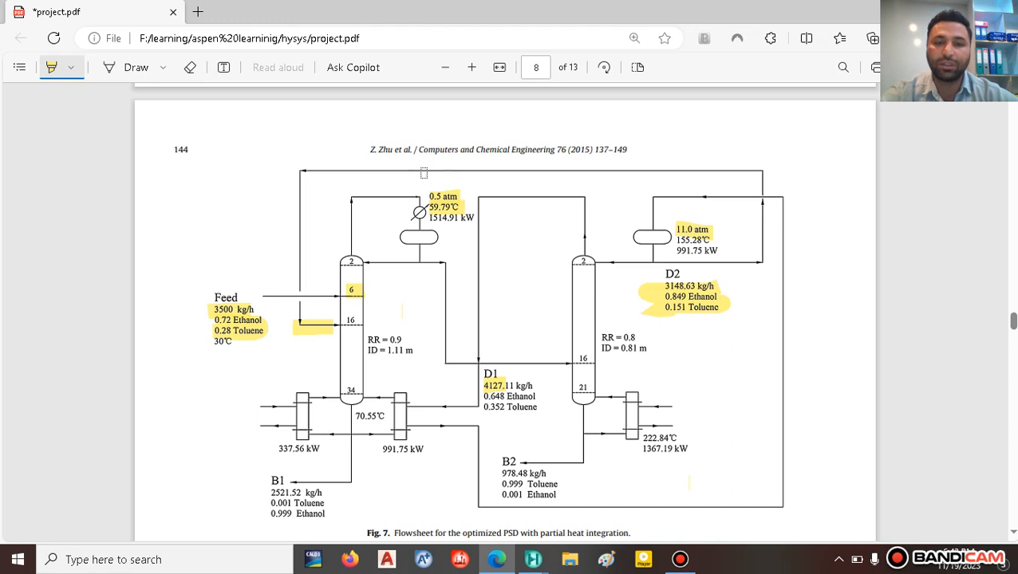
Step: Highlight the paper's condenser data and give rec a 3148 kg/h mass flow
mouse_move(415, 182)
mouse_down()
mouse_move(459, 149)
mouse_move(417, 173)
mouse_up()
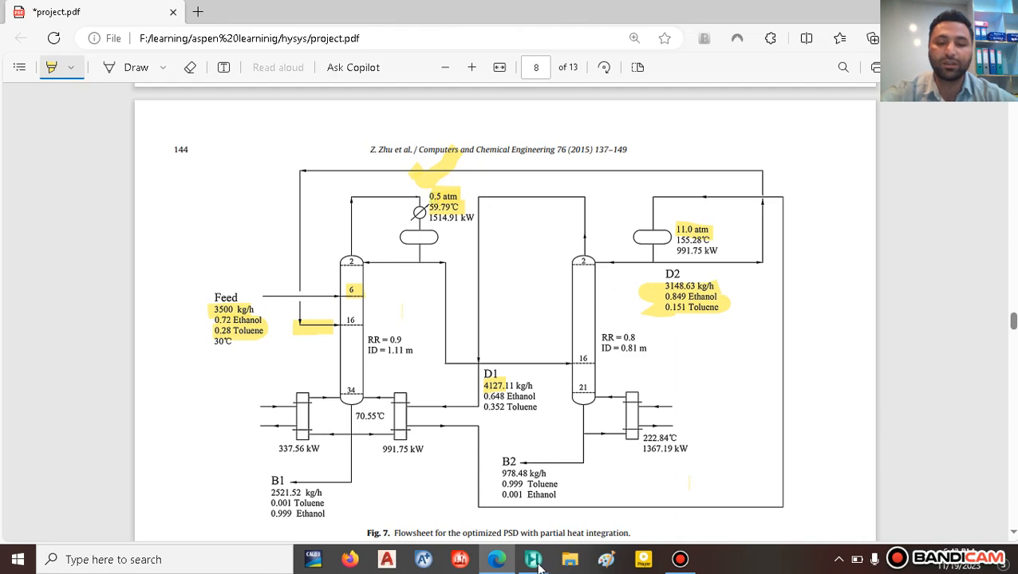
mouse_move(536, 565)
click(631, 466)
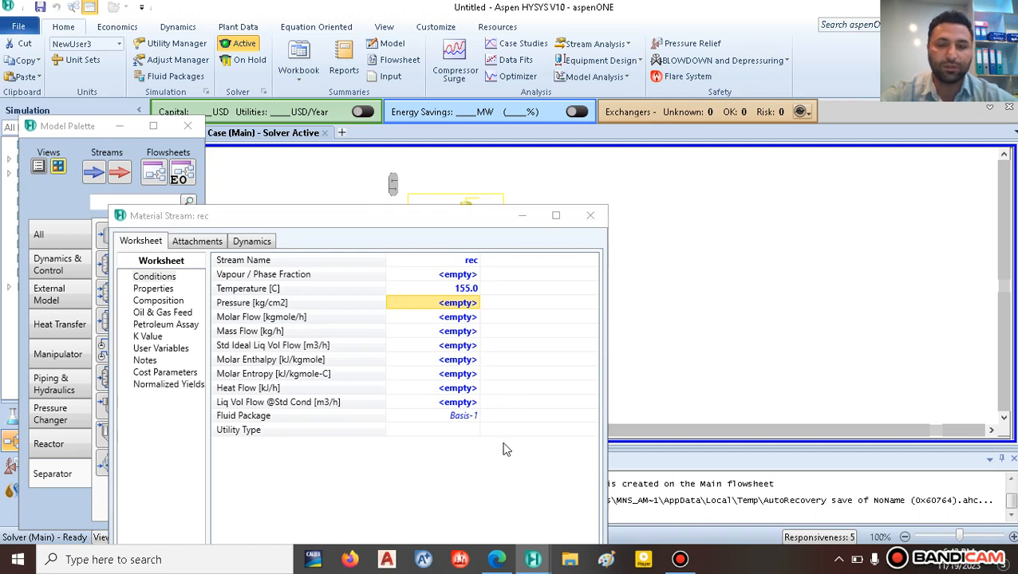
key(alt+Tab)
key(alt+Tab)
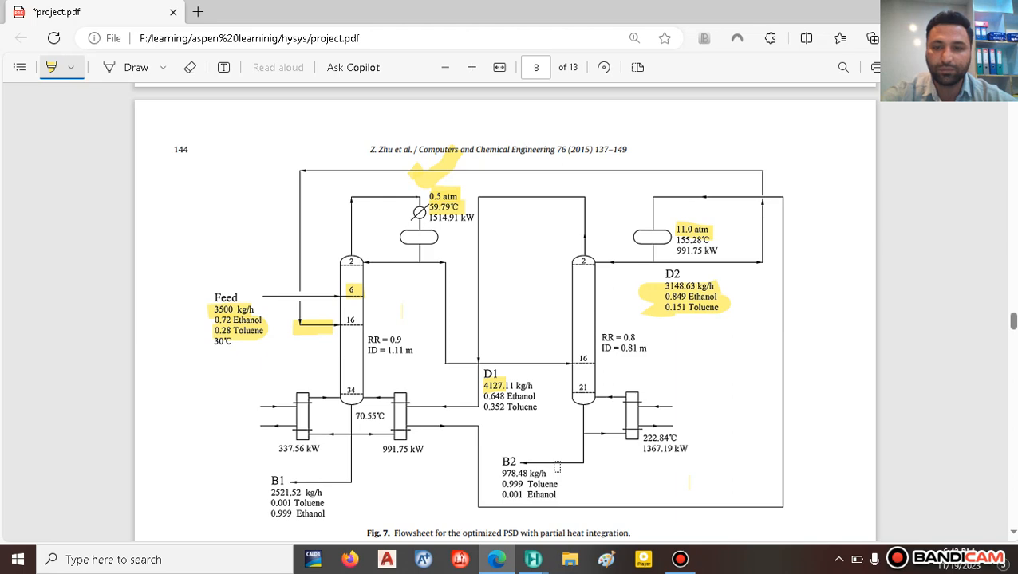
mouse_move(526, 563)
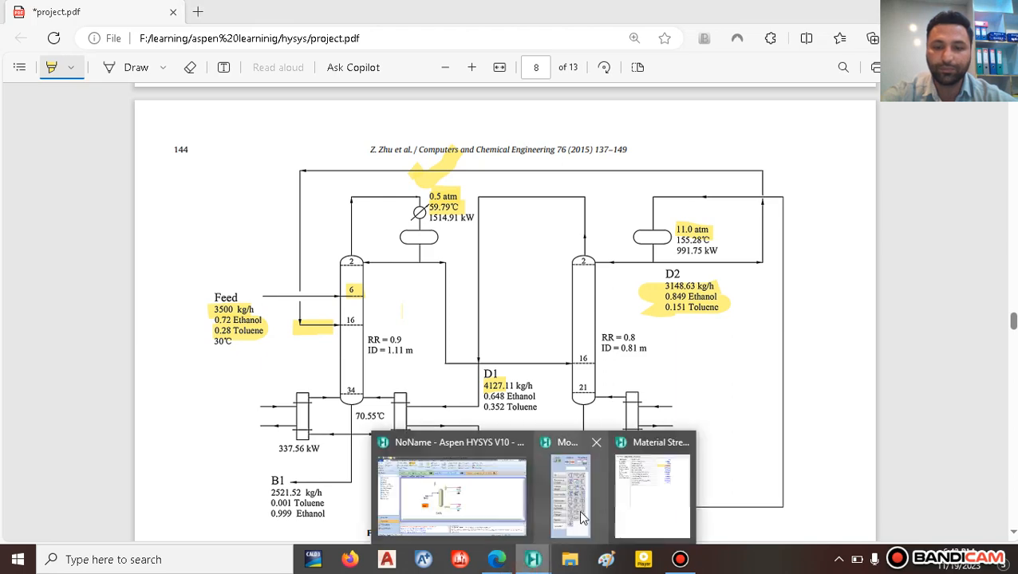
click(638, 494)
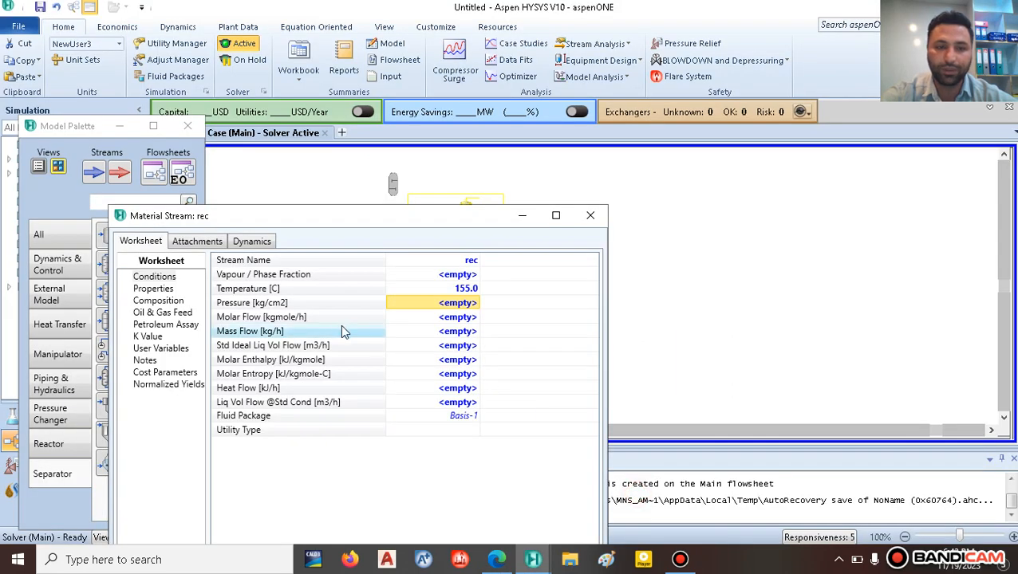
click(446, 331)
text(31)
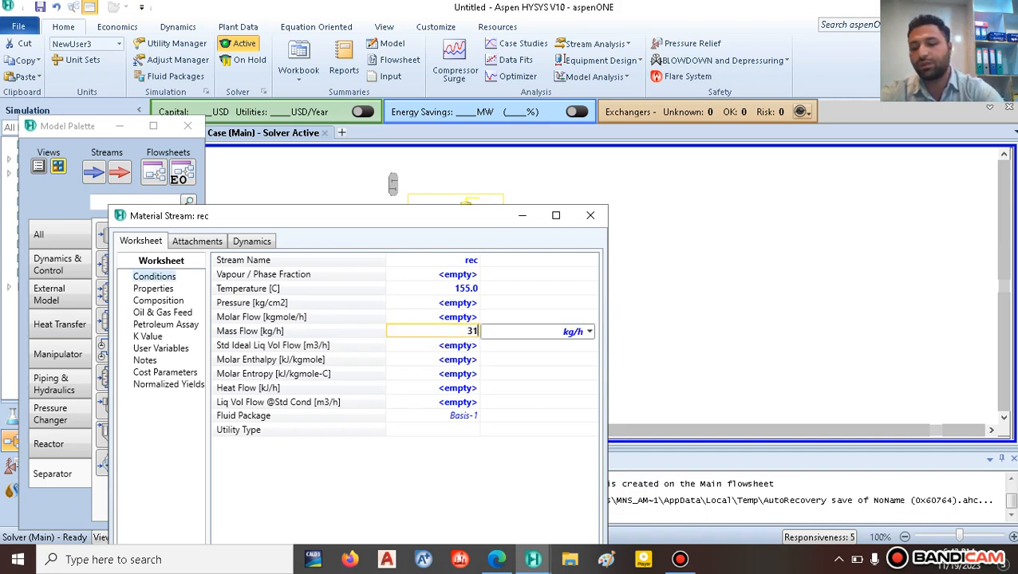
text(48)
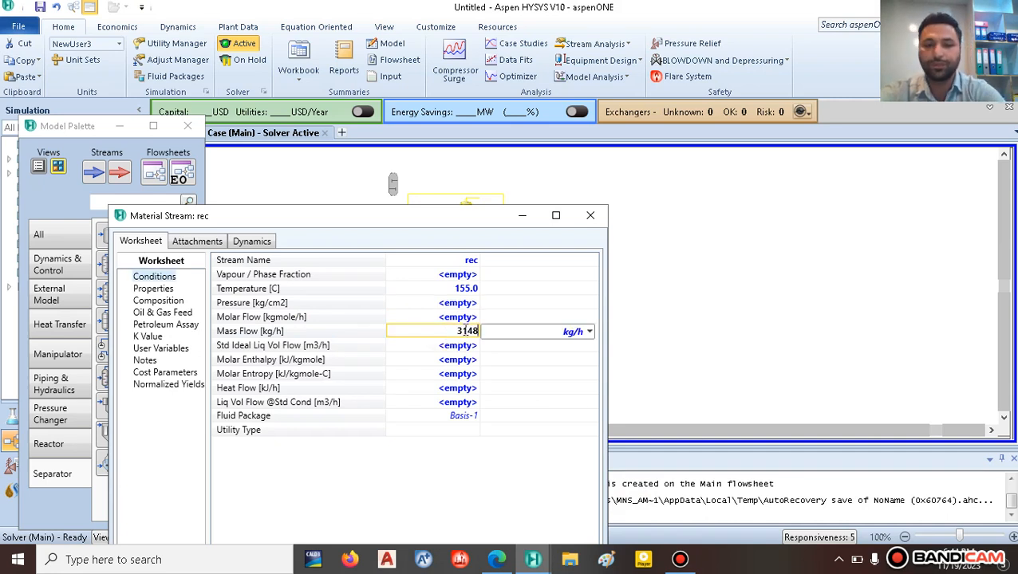
key(Return)
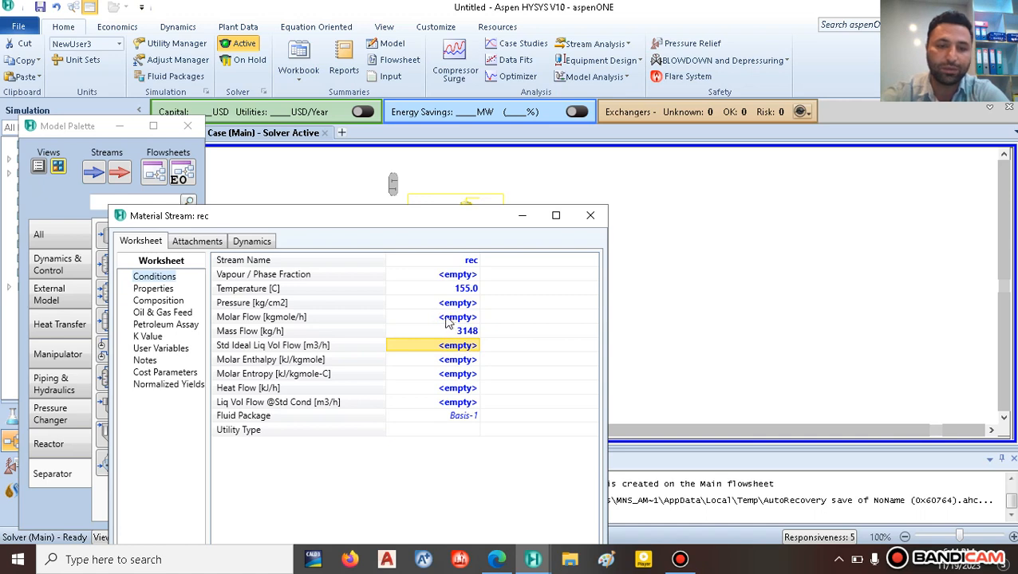
Step: Enter rec mole fractions of 0.85 Ethanol and 0.15 Toluene, then close the worksheet
click(175, 302)
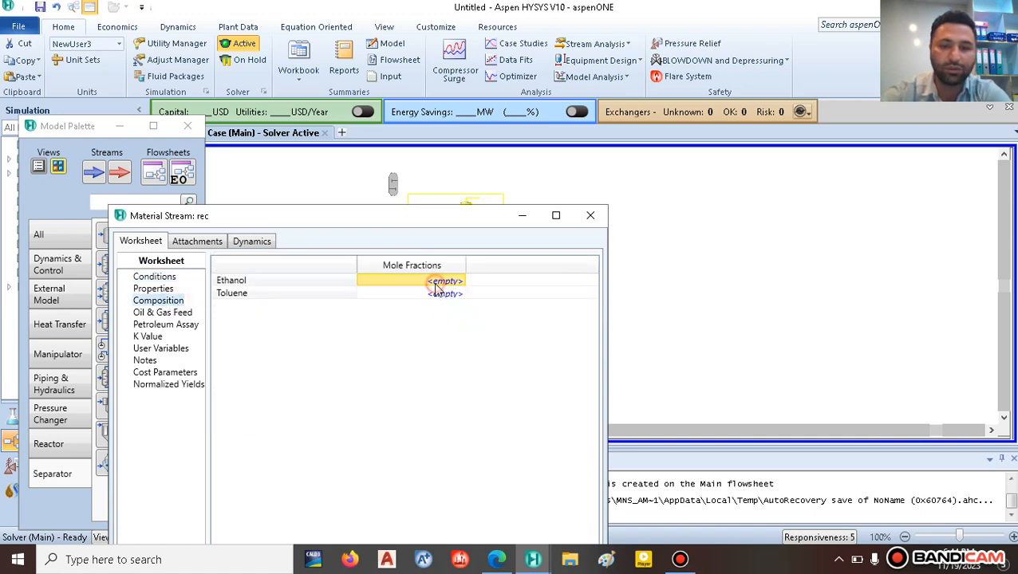
click(496, 559)
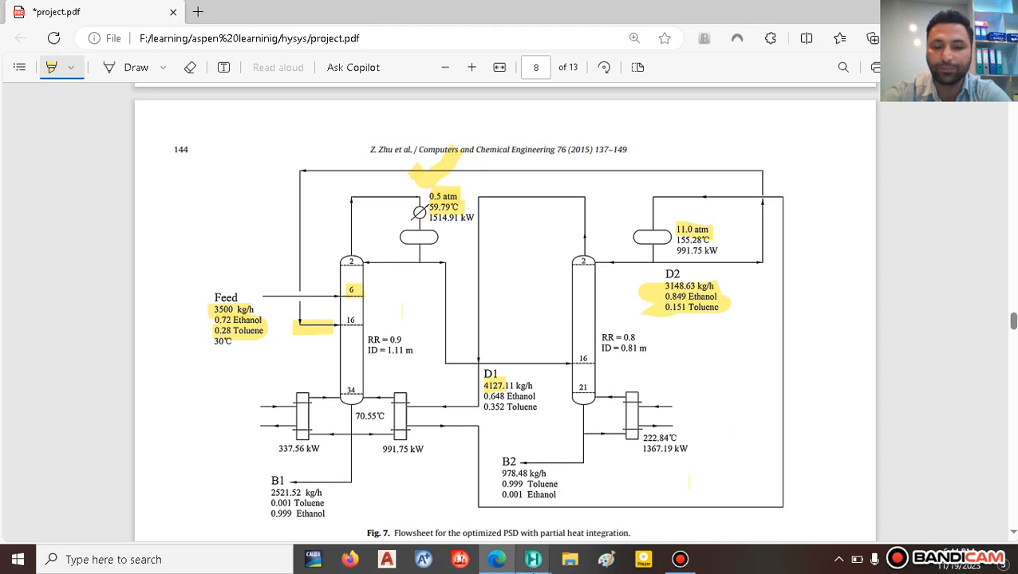
mouse_move(533, 559)
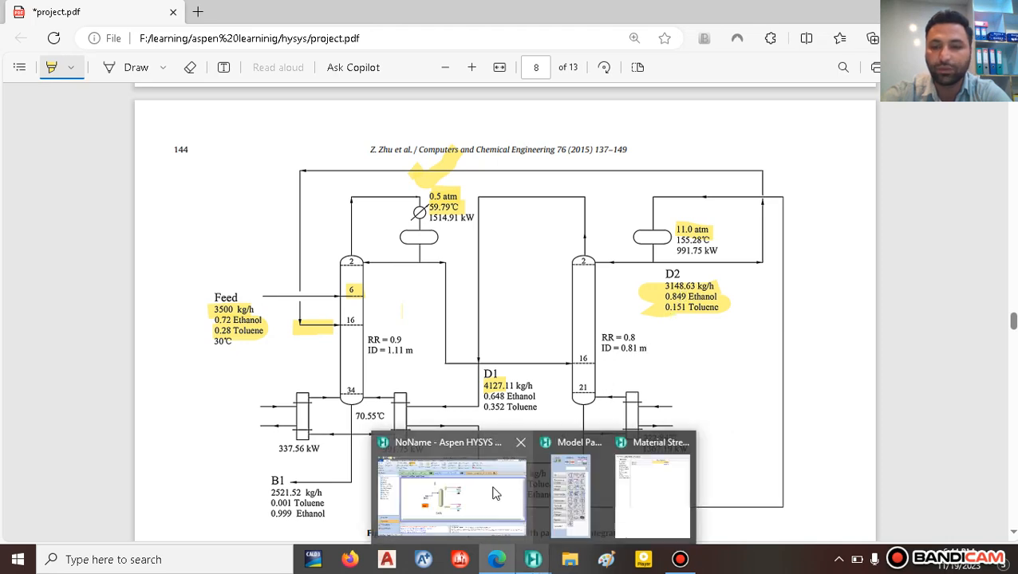
click(630, 481)
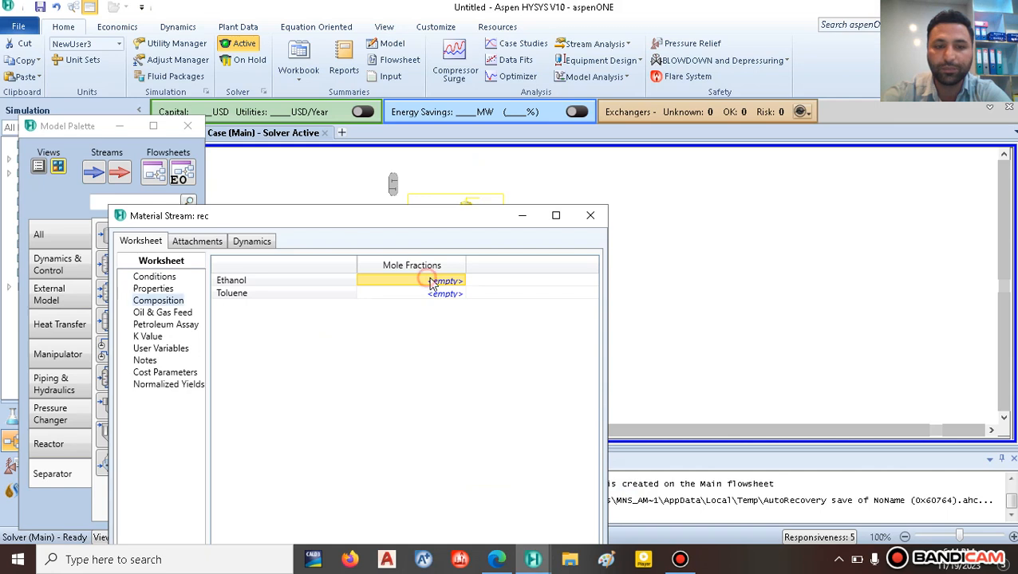
text(0.85)
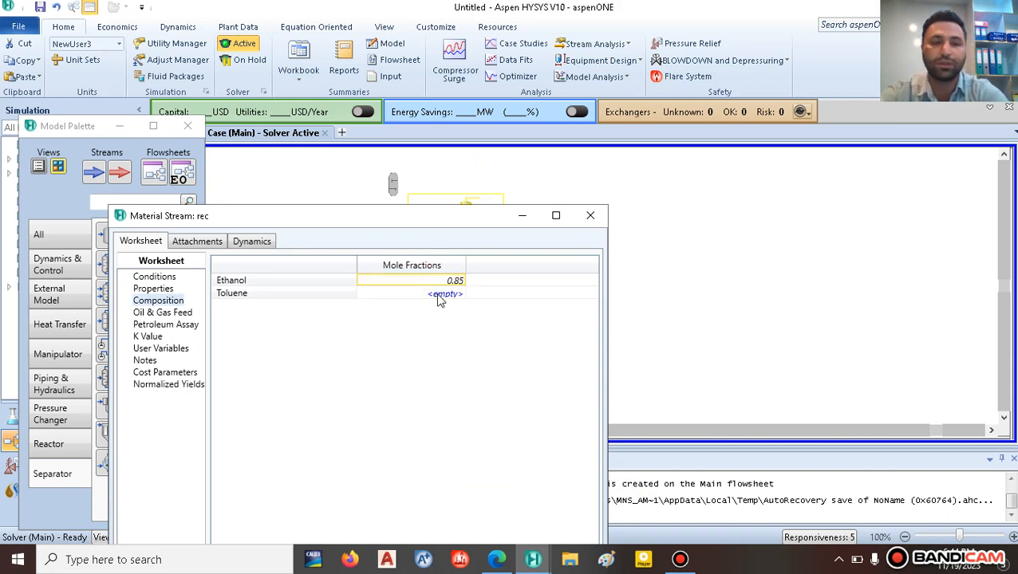
key(Return)
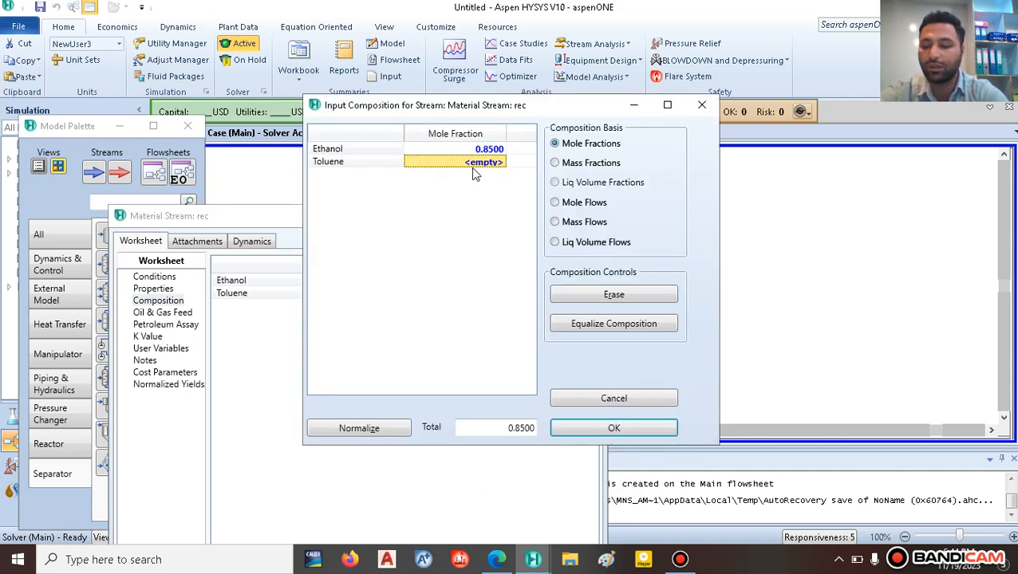
text(0.15)
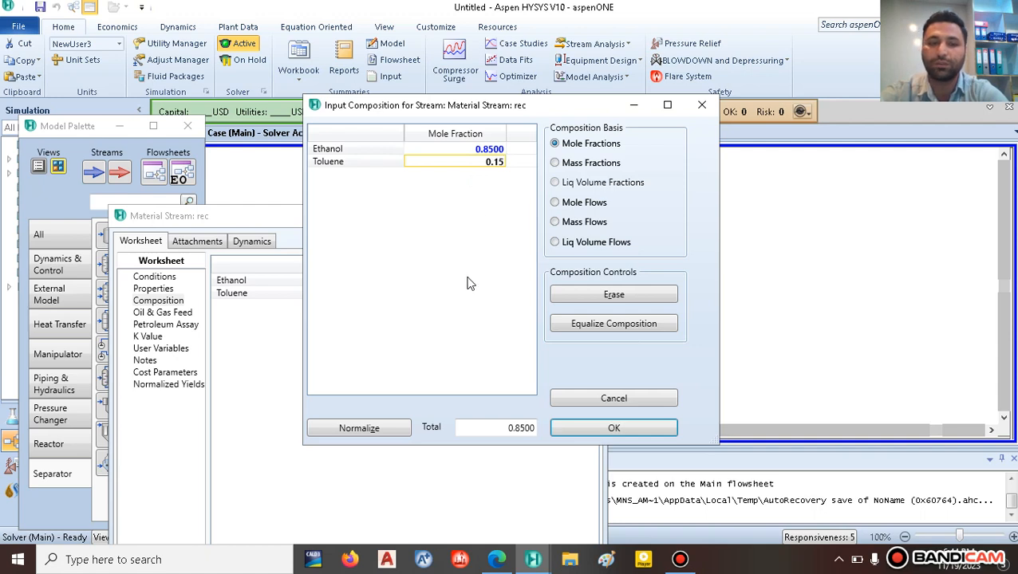
key(Return)
click(613, 428)
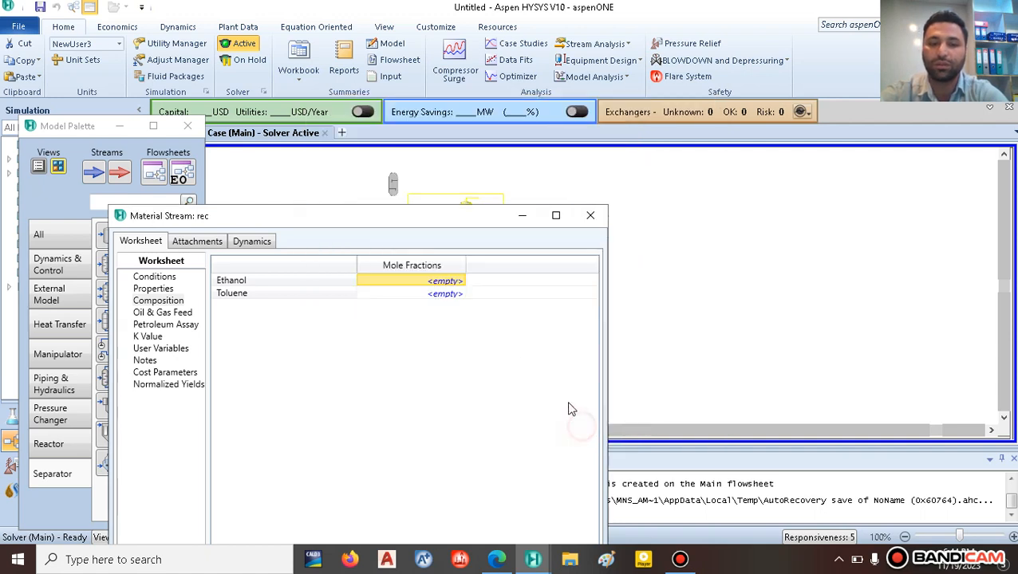
drag(444, 222, 554, 158)
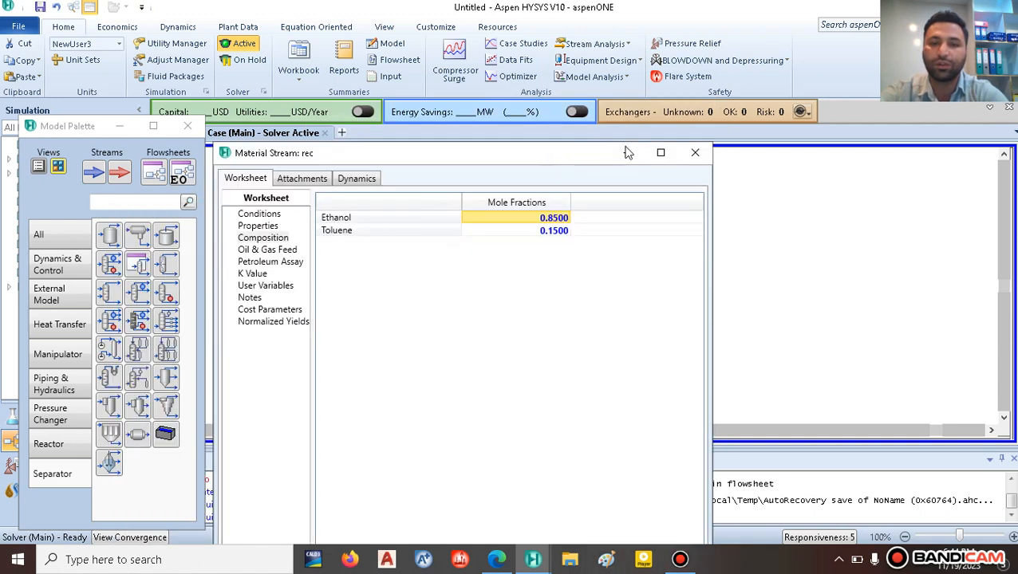
click(702, 150)
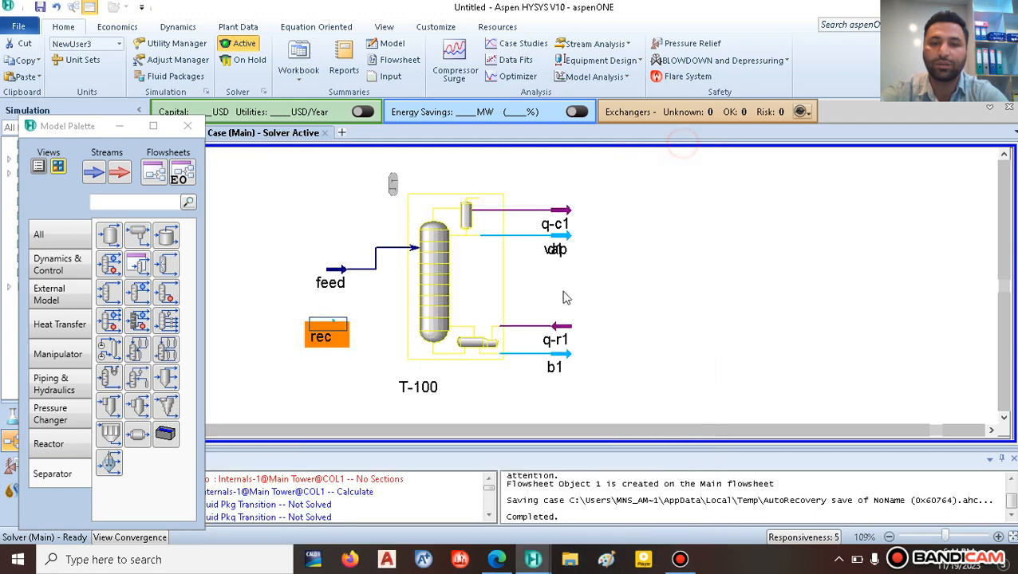
Step: Give the rec stream a pressure of 0.5 atm
double_click(327, 331)
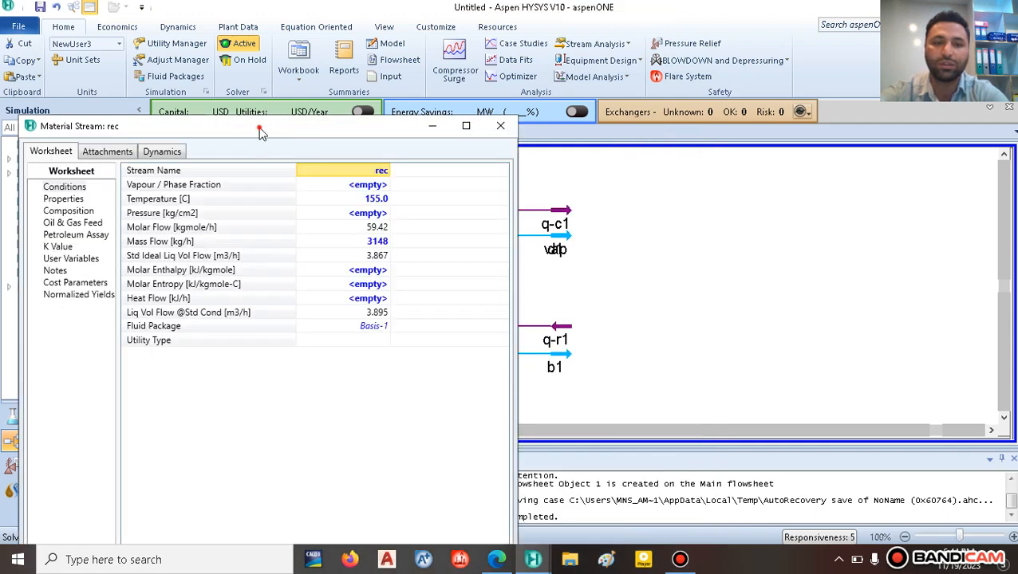
drag(263, 126, 357, 32)
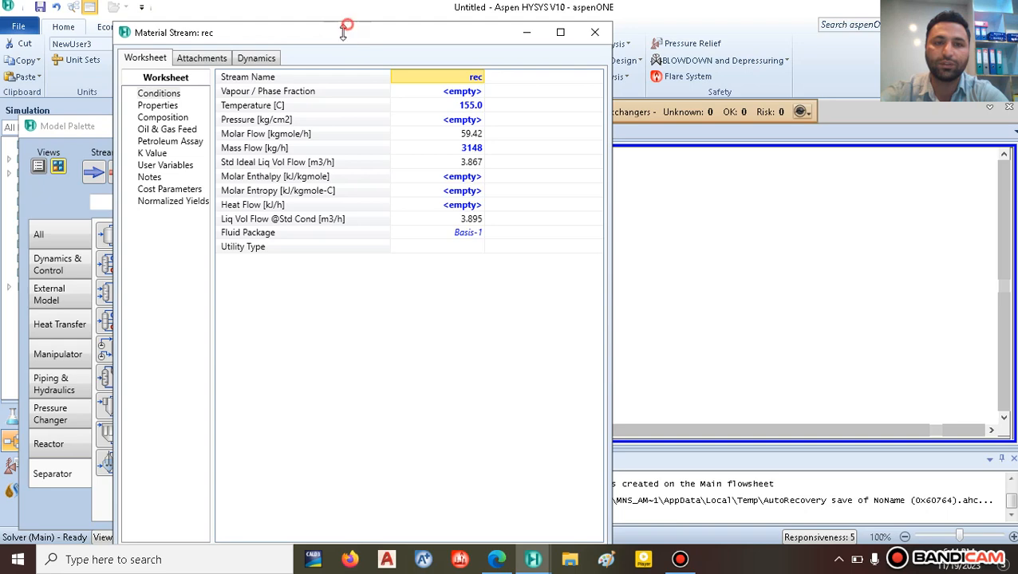
mouse_move(343, 27)
mouse_down()
mouse_move(329, 128)
mouse_move(346, 37)
mouse_up()
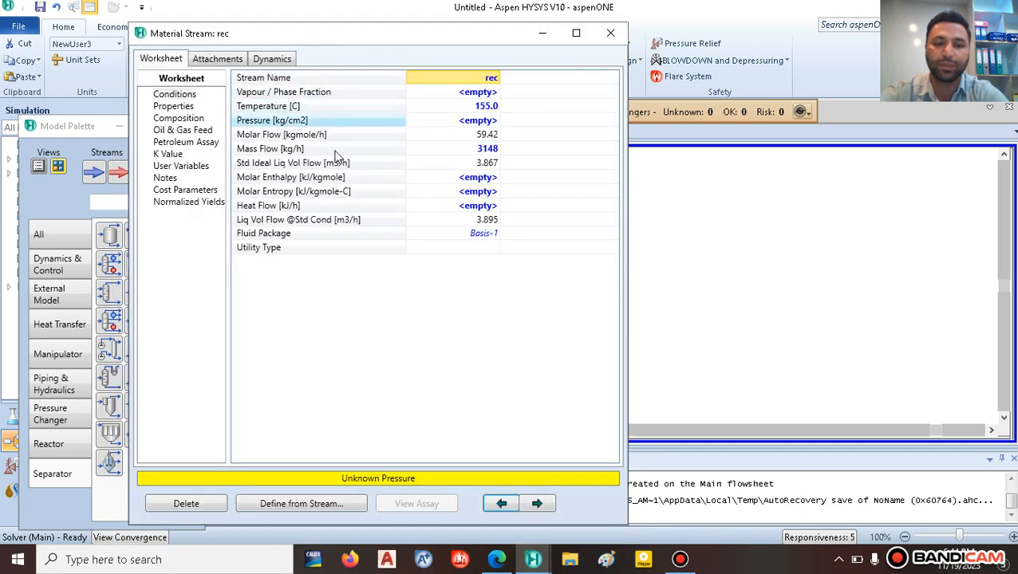
click(471, 125)
text(0.5)
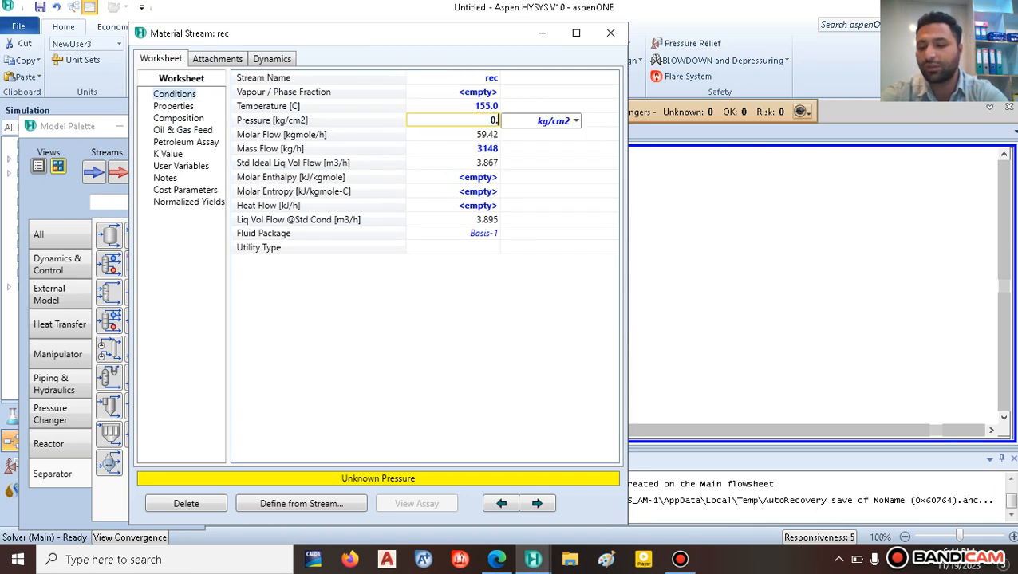
click(575, 122)
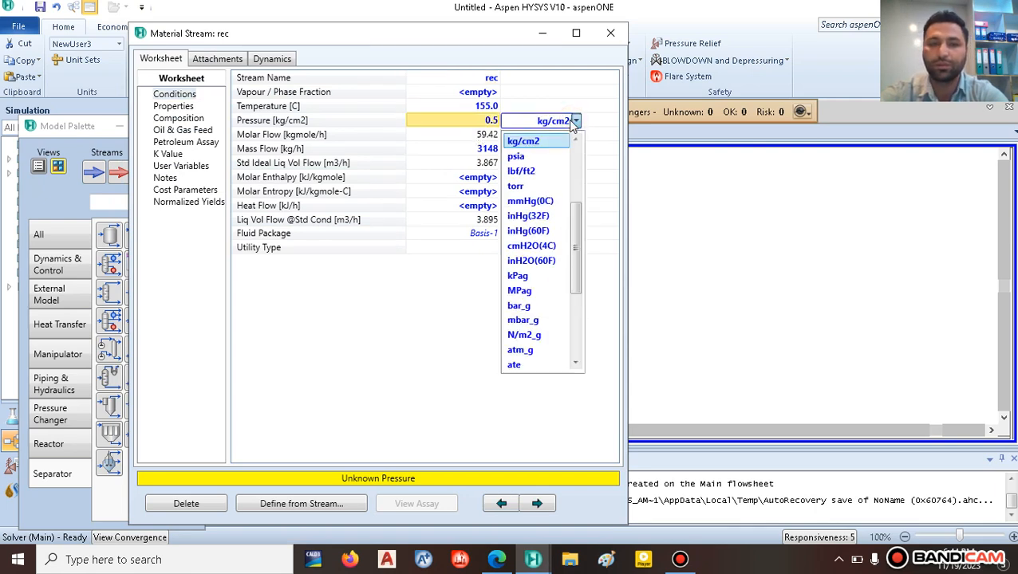
scroll(517, 209, up, 3)
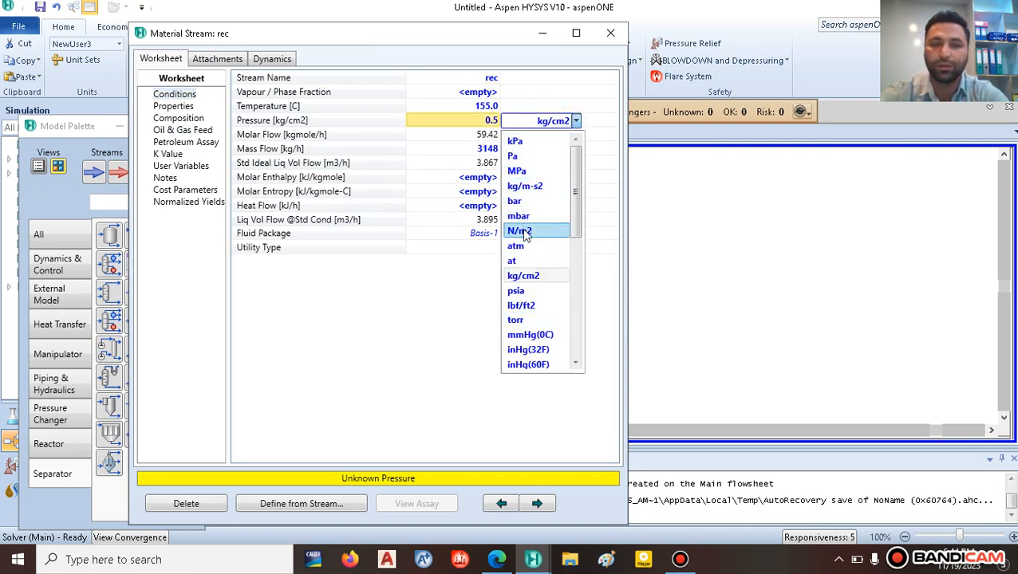
click(517, 246)
click(611, 35)
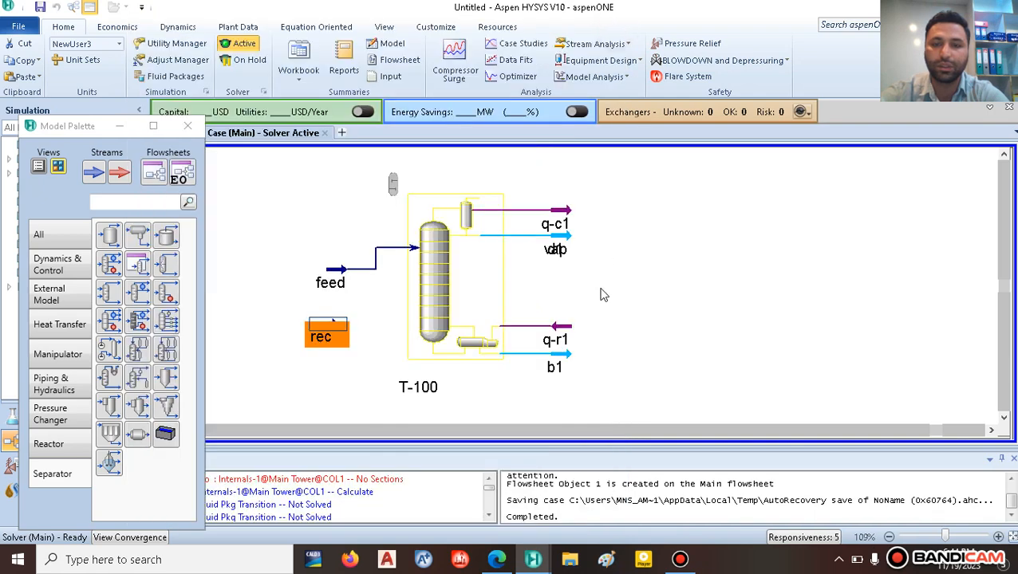
Step: Nudge the rec and feed streams upward on the flowsheet
drag(337, 319, 320, 249)
click(325, 201)
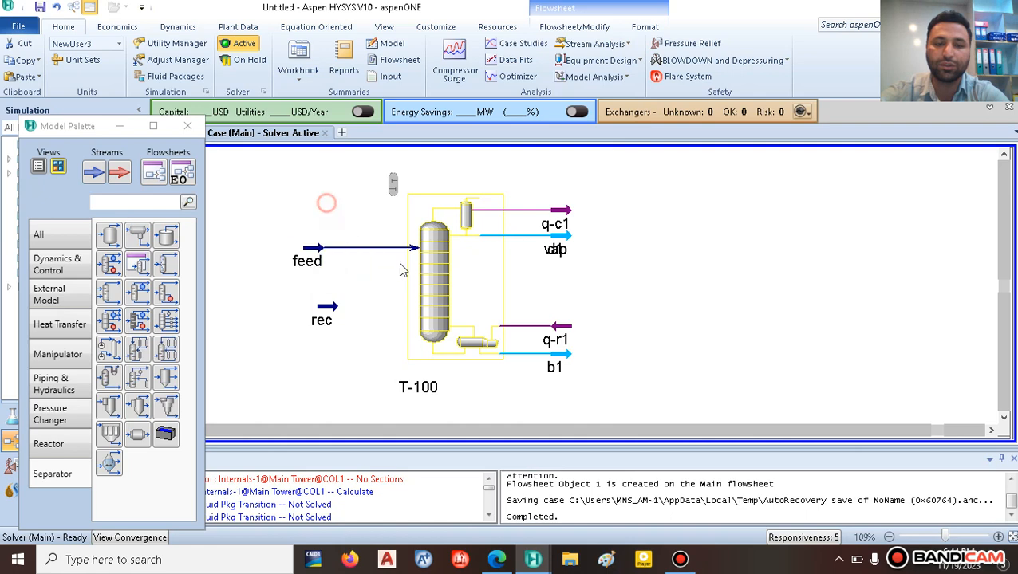
click(433, 294)
Step: Add rec as a T-100 inlet at stage 16_Main Tower and show the Monitor page
double_click(433, 293)
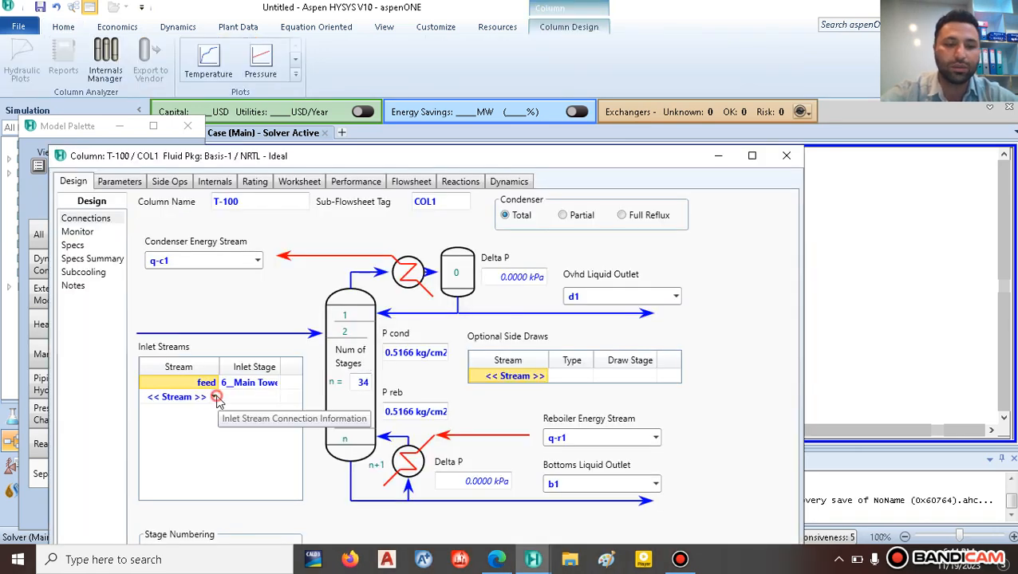
click(215, 397)
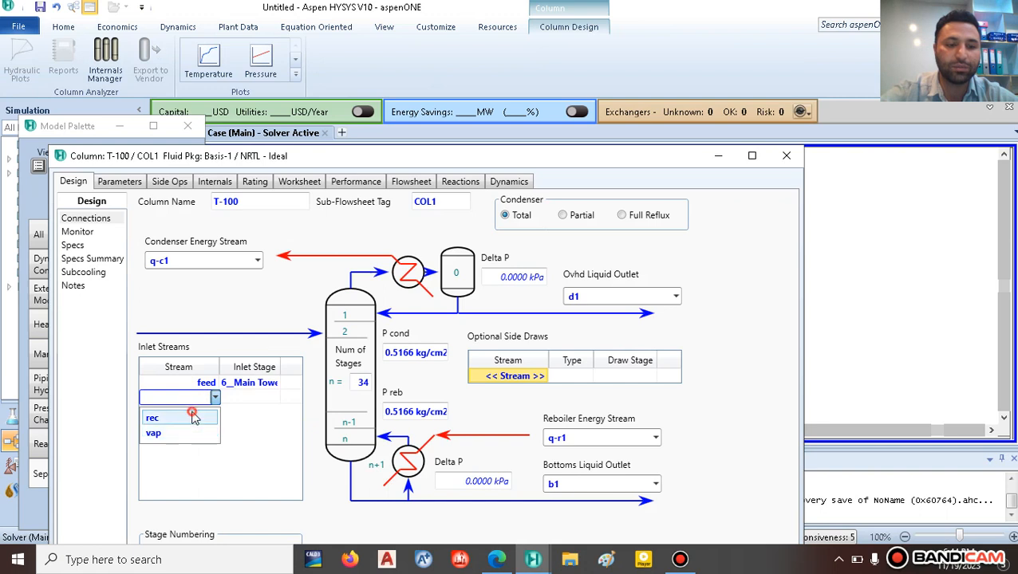
click(193, 417)
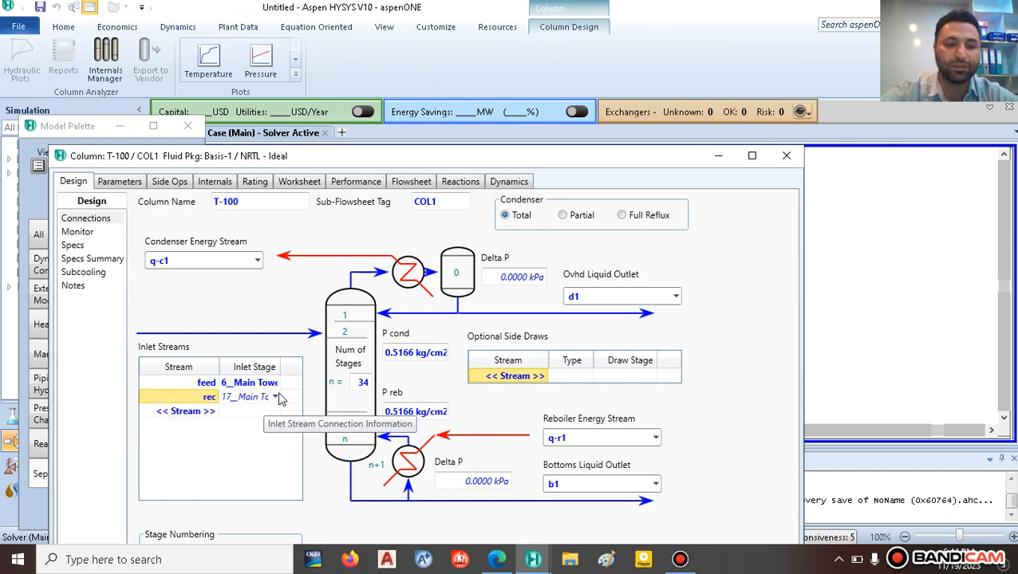
click(277, 397)
scroll(271, 276, up, 3)
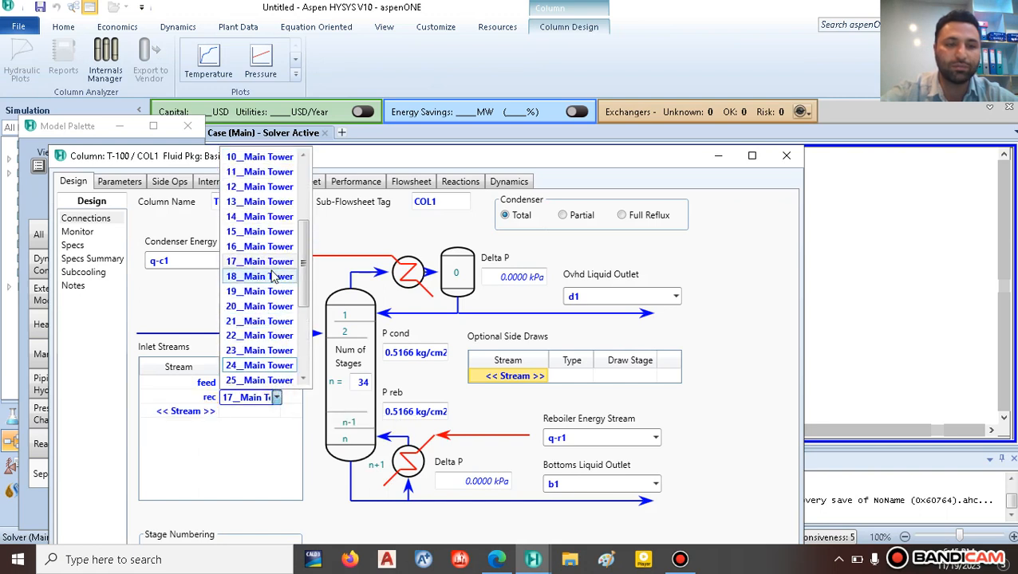
click(272, 246)
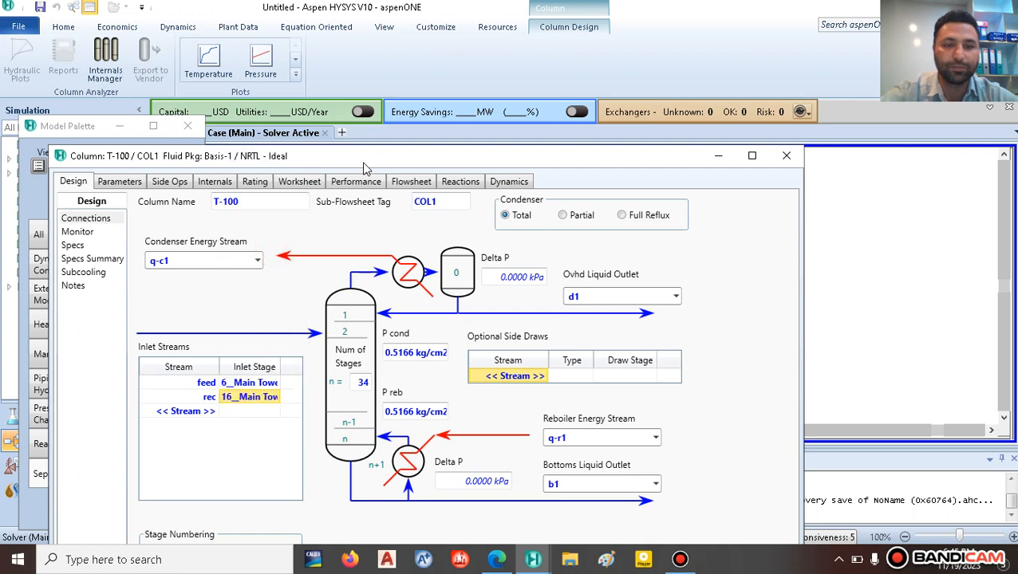
drag(363, 168, 384, 68)
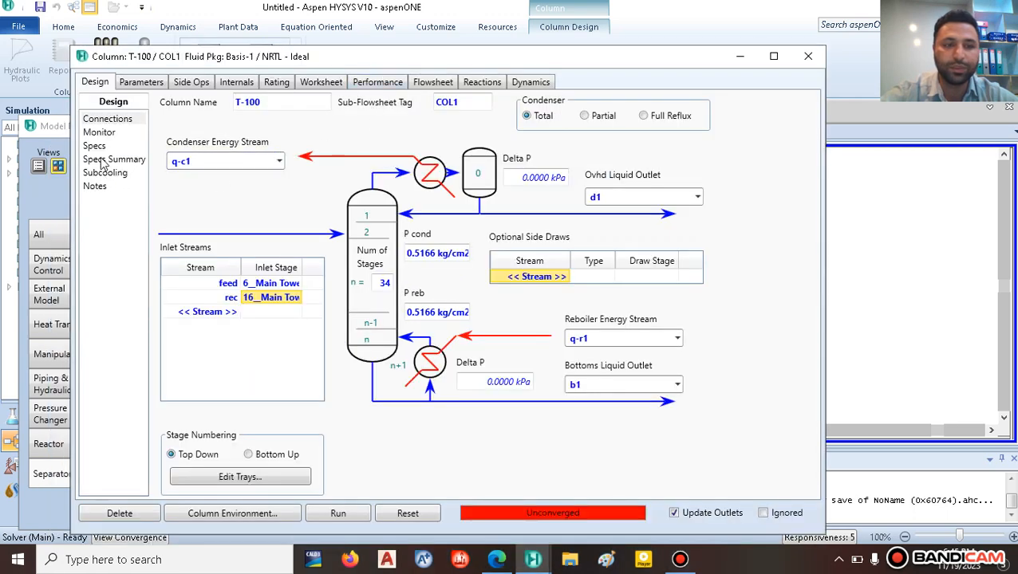
click(100, 133)
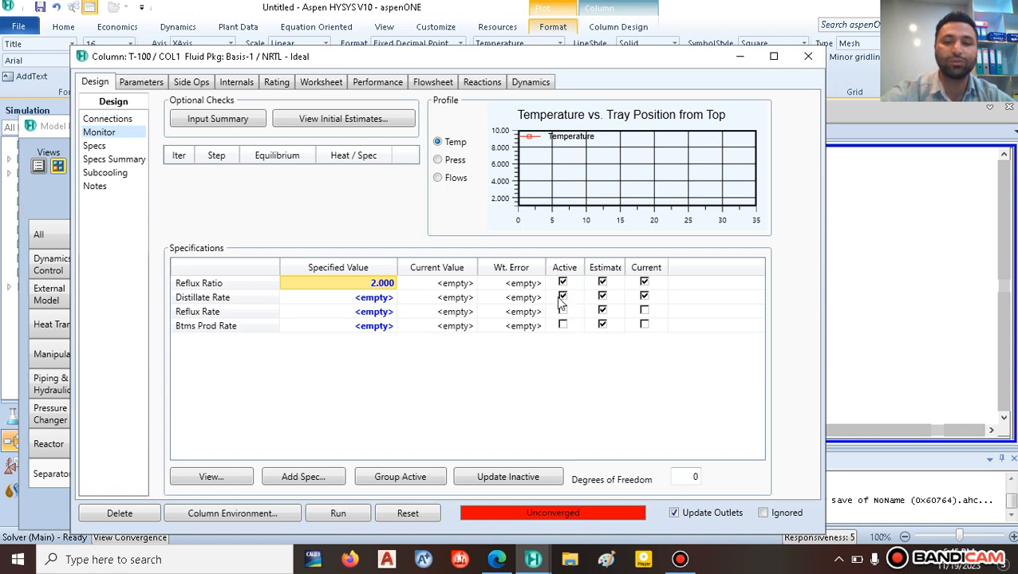
Step: Begin editing T-100's Distillate Rate value, then consult the Fig. 7 flowsheet in project.pdf
click(374, 299)
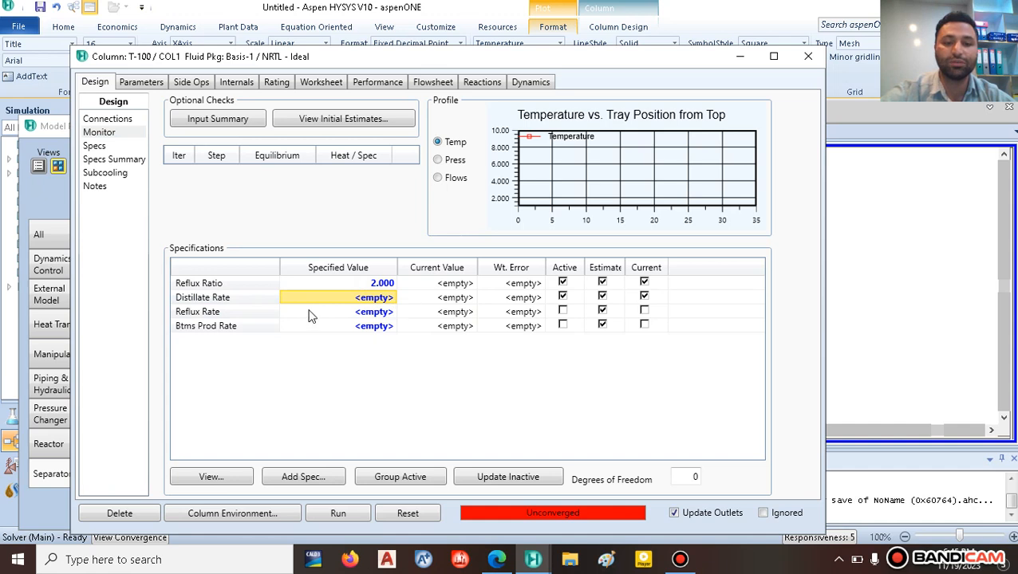
click(384, 298)
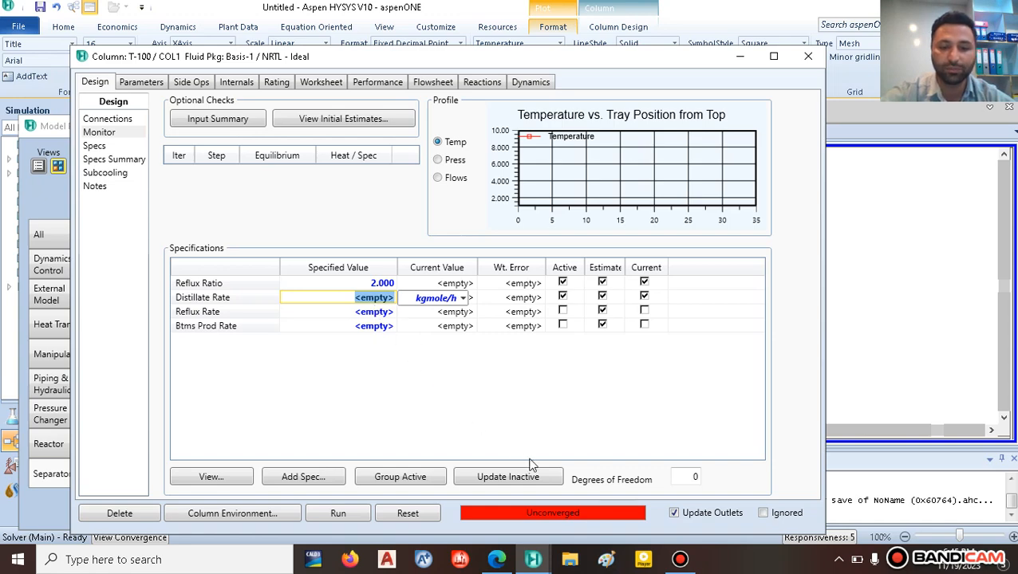
click(495, 564)
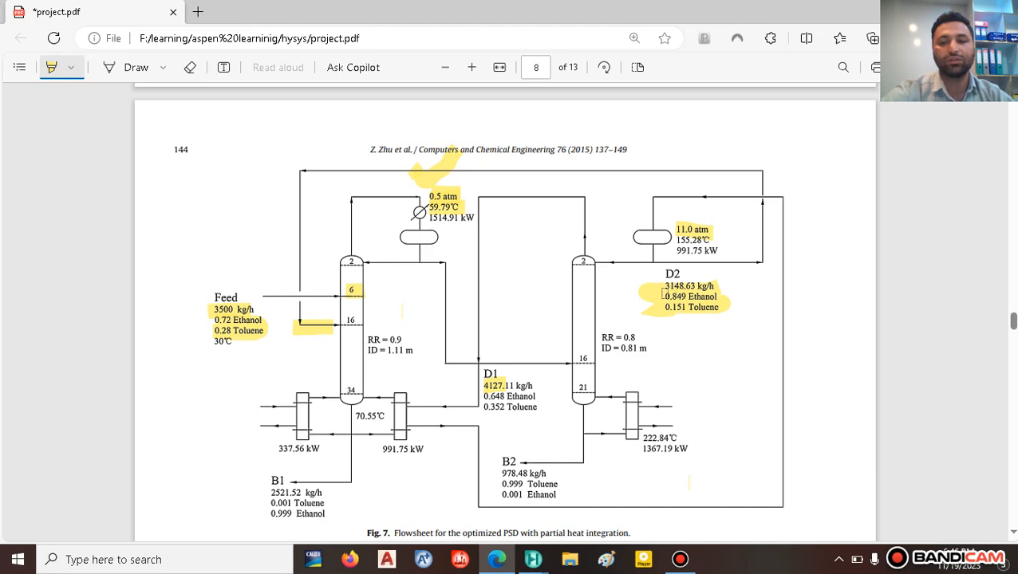
Step: Return to the T-100 column window and run the solver
mouse_move(533, 560)
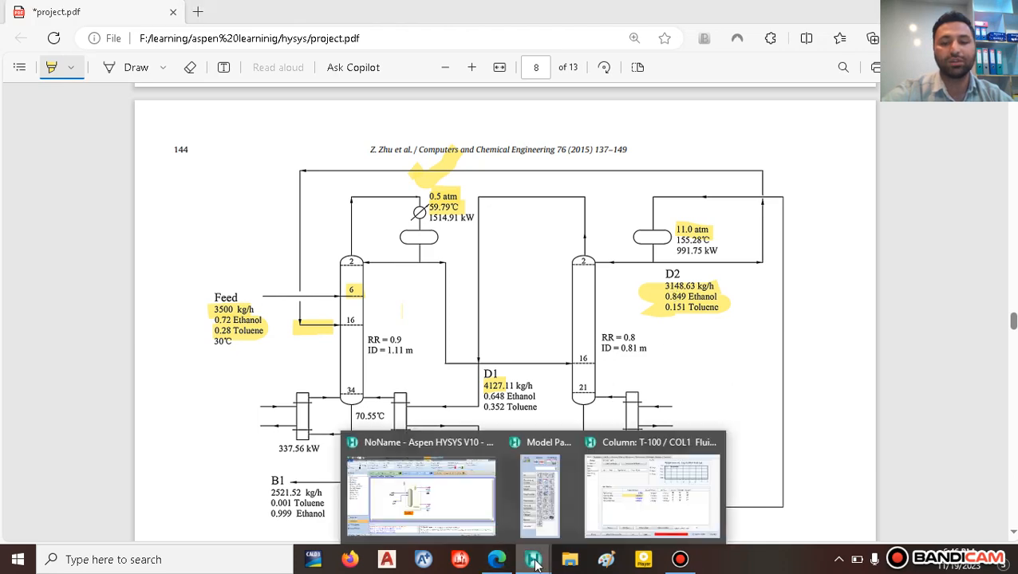
click(648, 510)
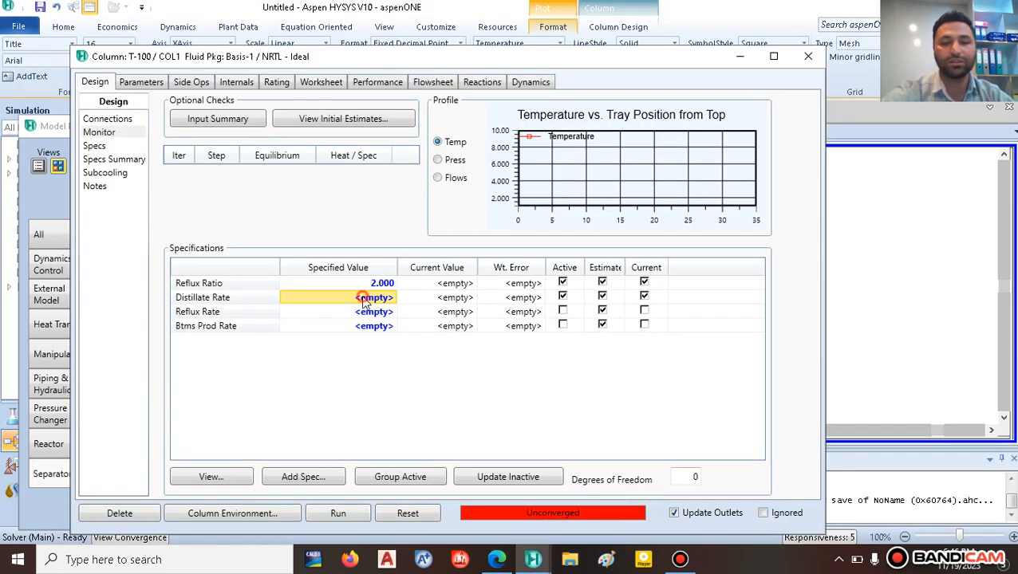
text(3)
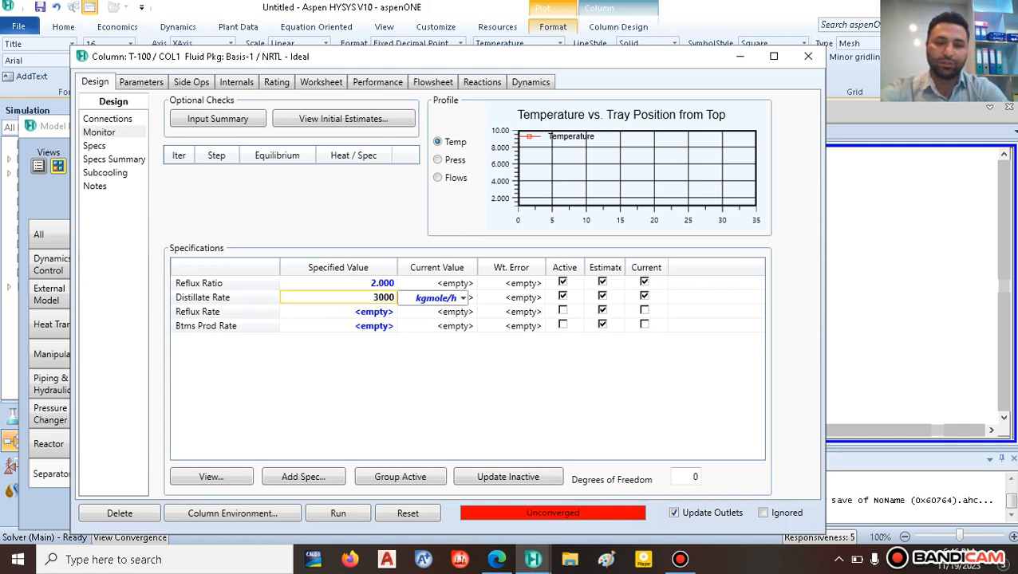
click(354, 367)
click(338, 515)
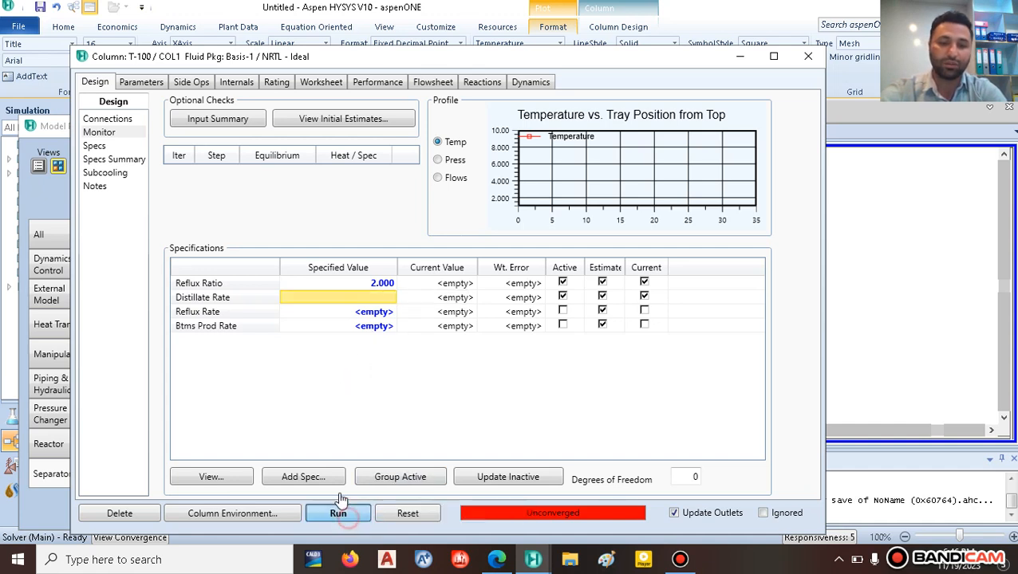
Step: Specify the Distillate Rate as 3000 kg/h on a Mass flow basis
click(316, 260)
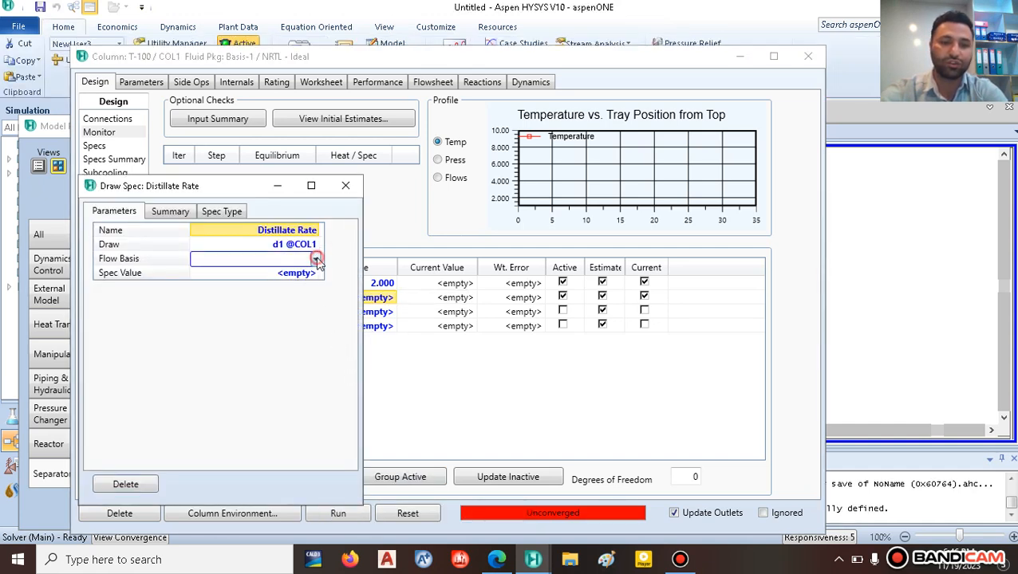
click(257, 293)
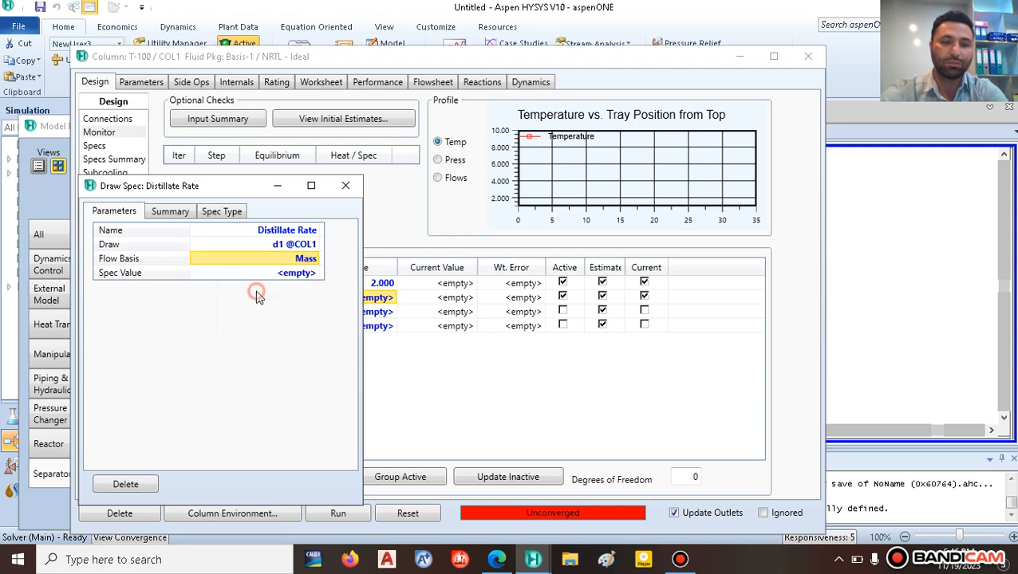
click(298, 274)
text(300)
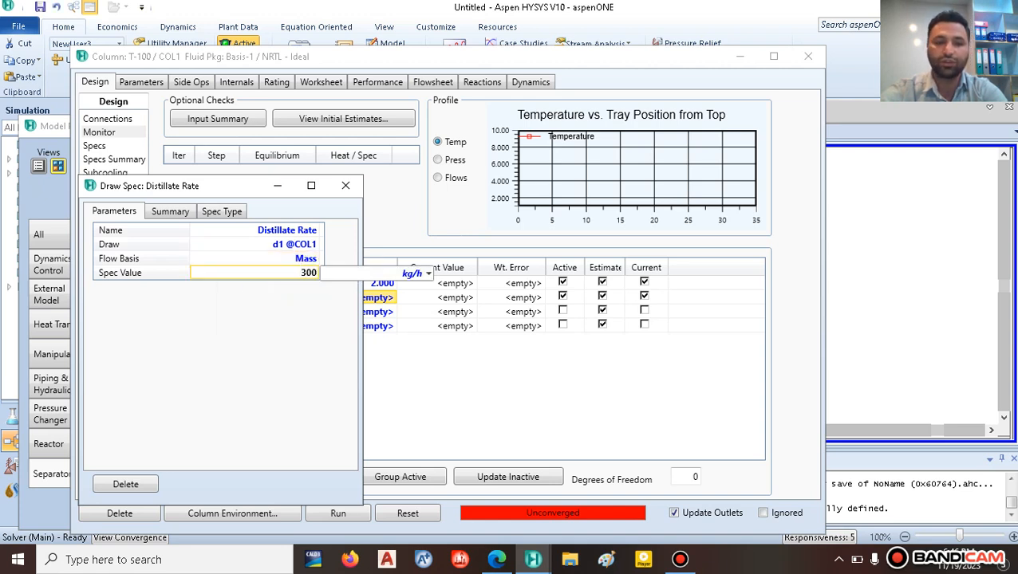
text(0)
key(Return)
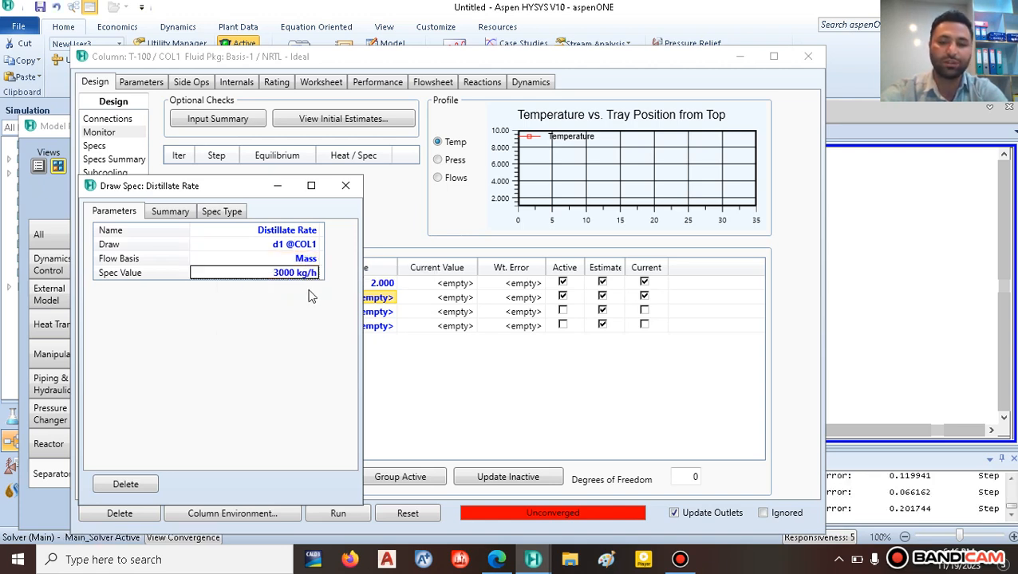
click(344, 188)
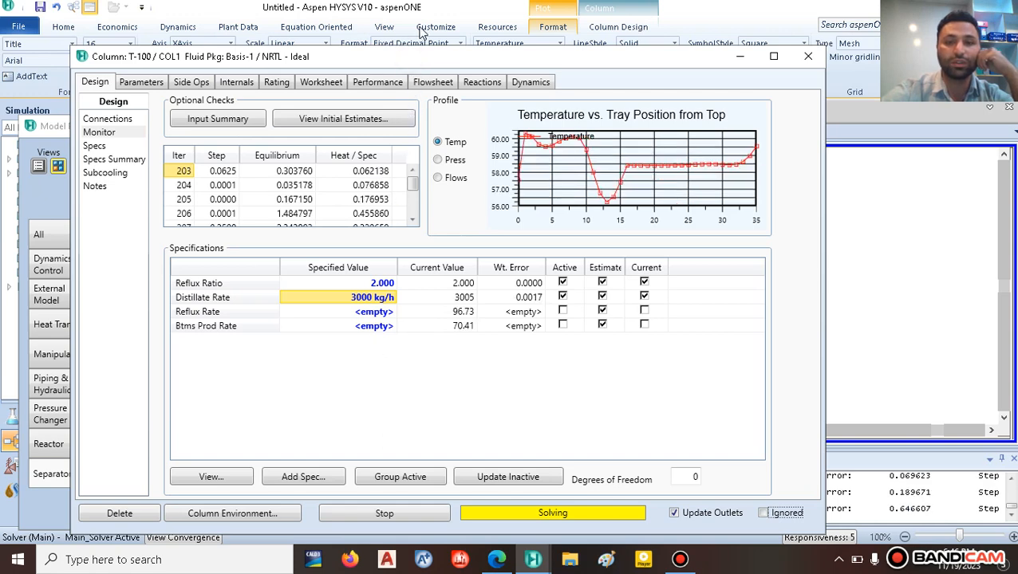
Step: Review the Reflux Ratio and Distillate Rate values in the specifications table
drag(422, 54, 432, 21)
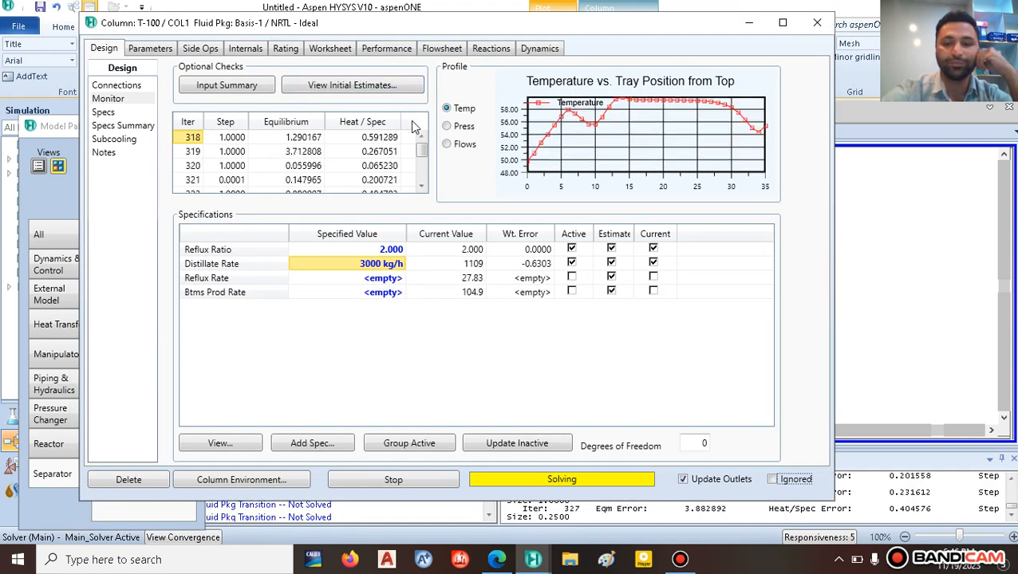
click(385, 251)
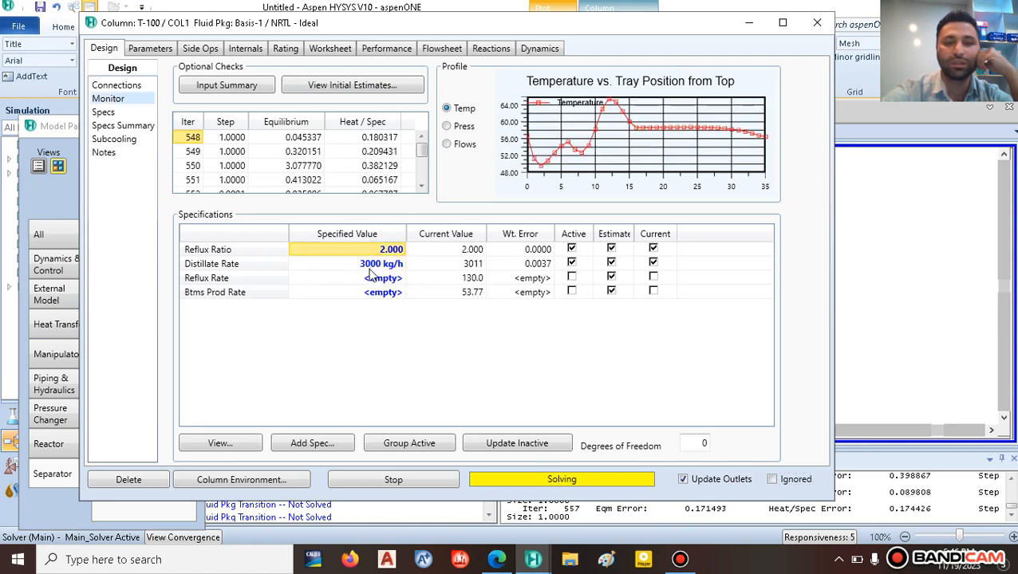
click(372, 266)
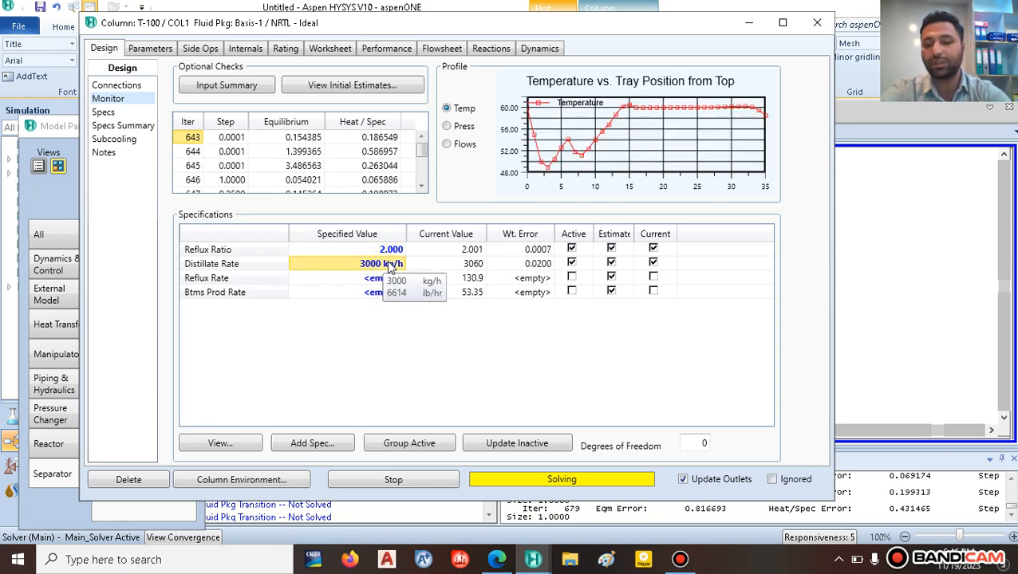
Step: Lower the Distillate Rate to 2000 kg/h and stop the still-unconverged solver
text(2000)
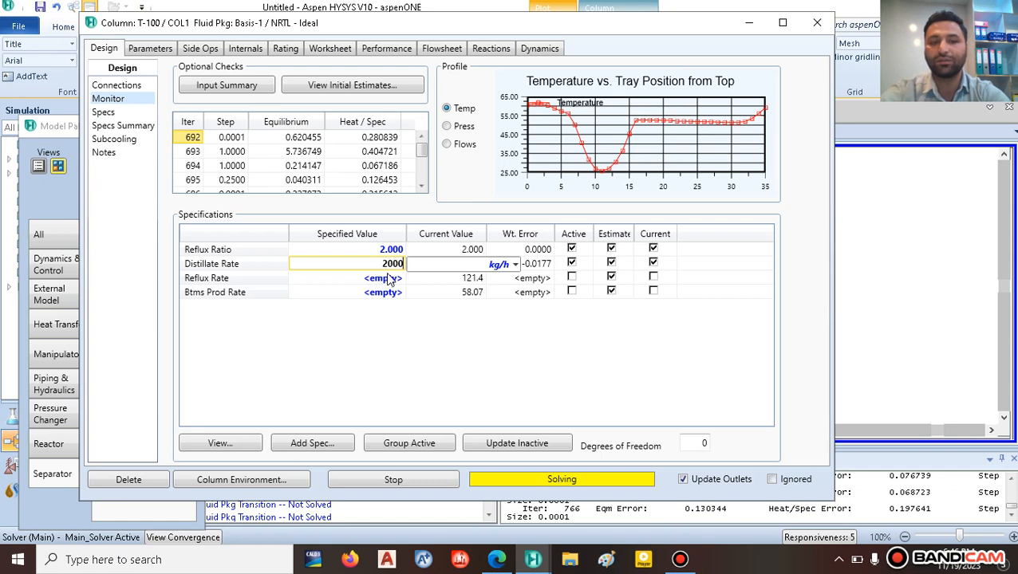
key(Return)
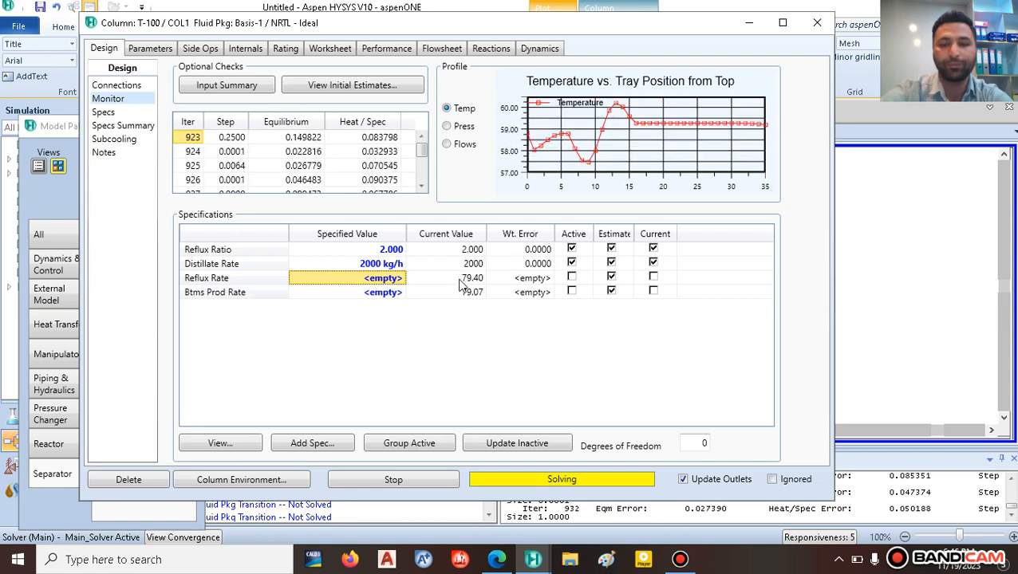
mouse_move(459, 285)
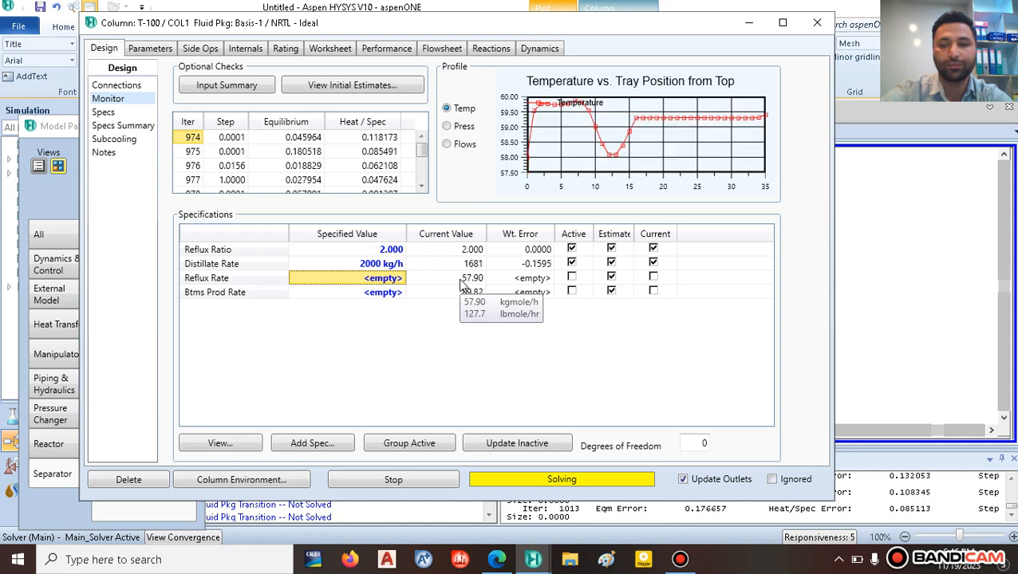
click(381, 484)
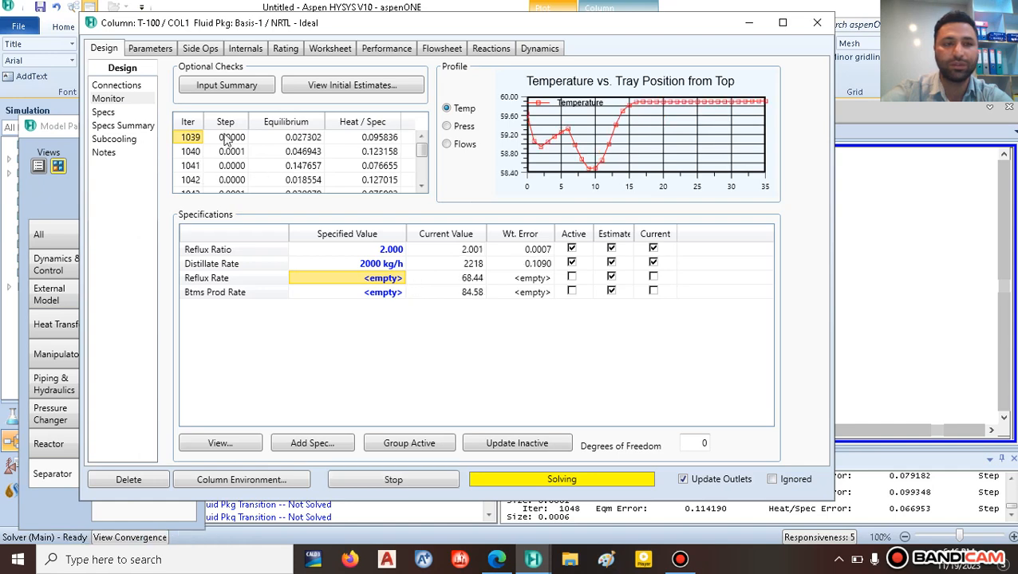
click(159, 49)
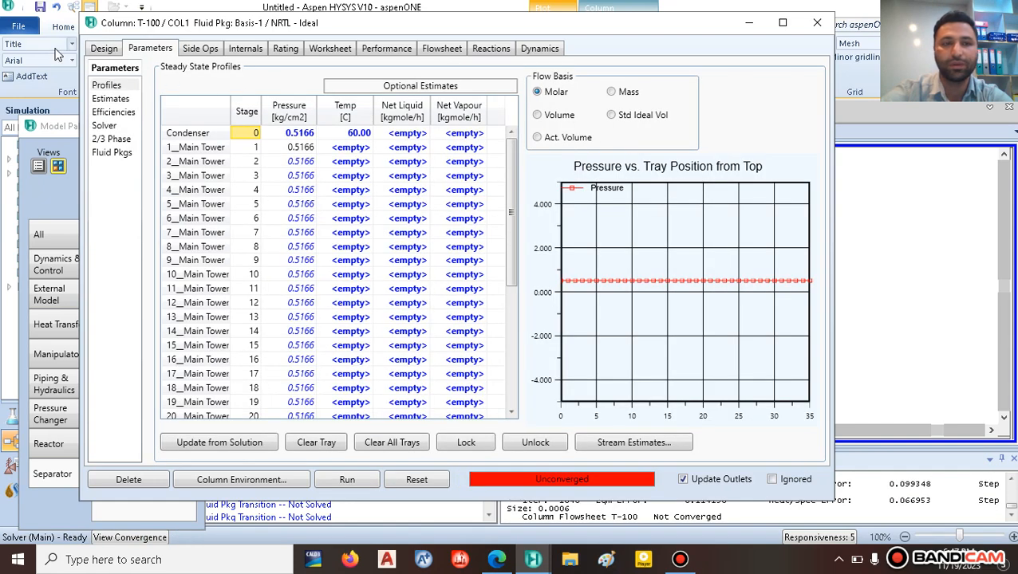
Step: Tick Azeotropic damping in T-100's Solver parameters and rerun until Converged
click(110, 50)
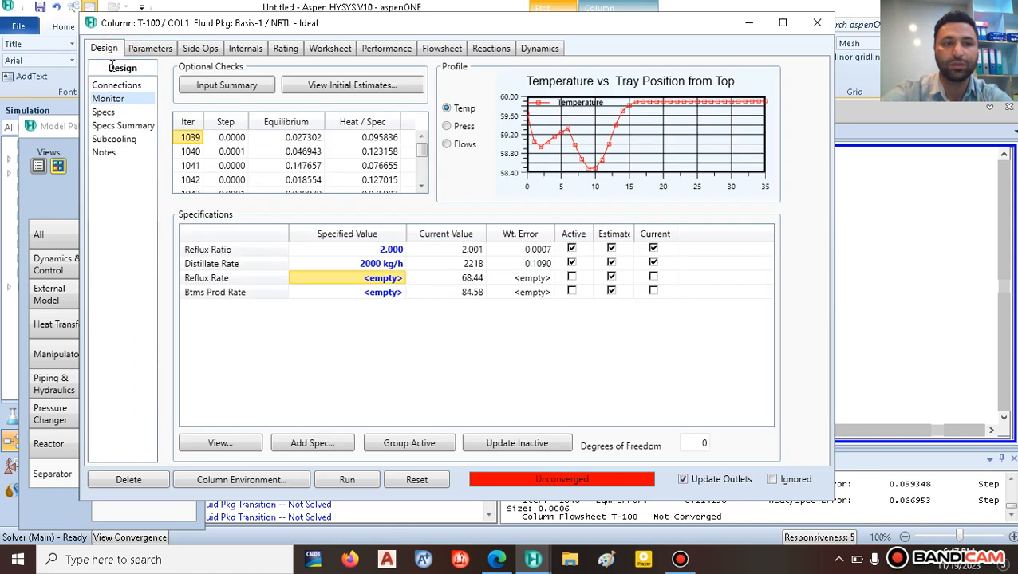
click(103, 112)
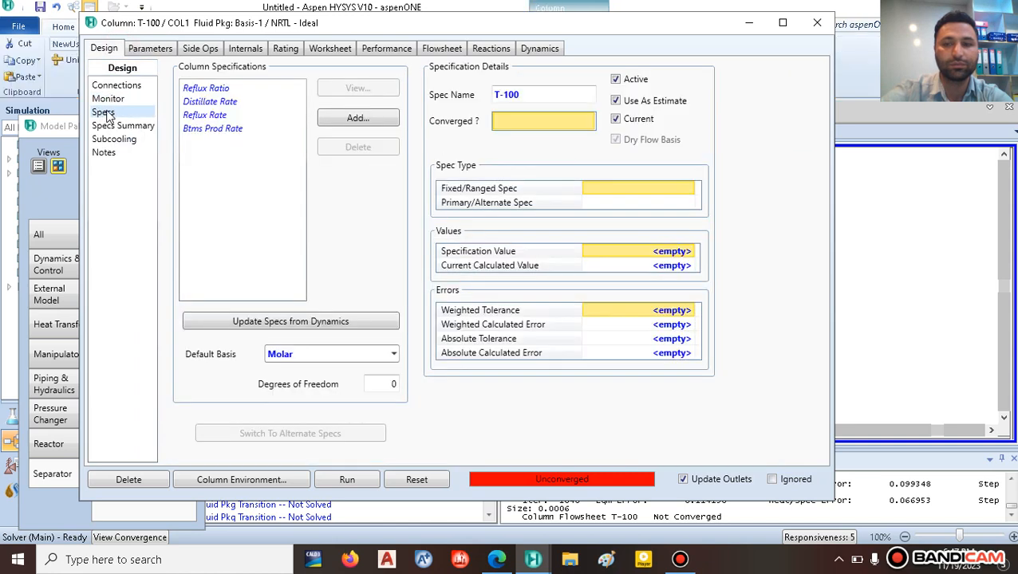
click(123, 129)
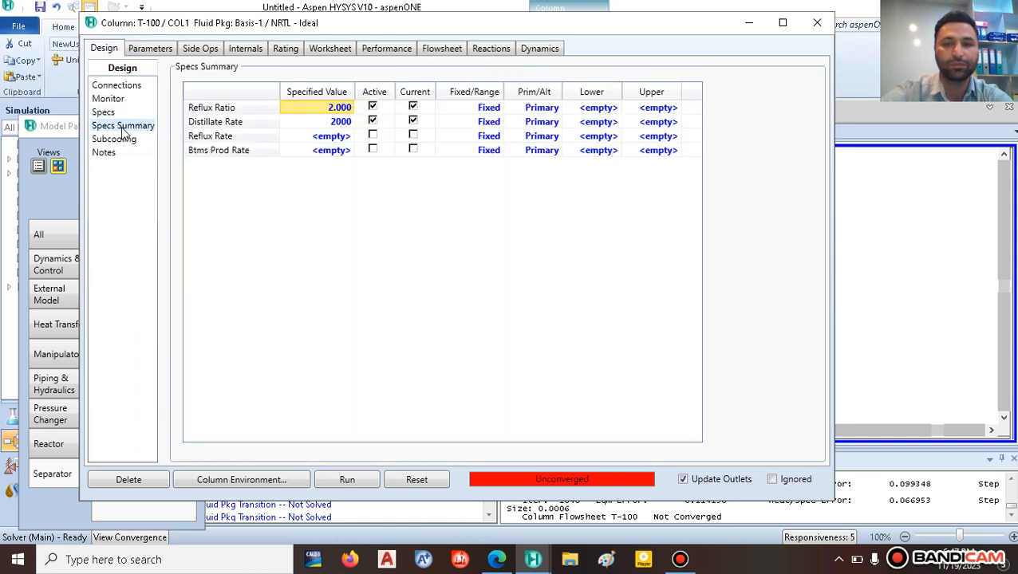
click(148, 51)
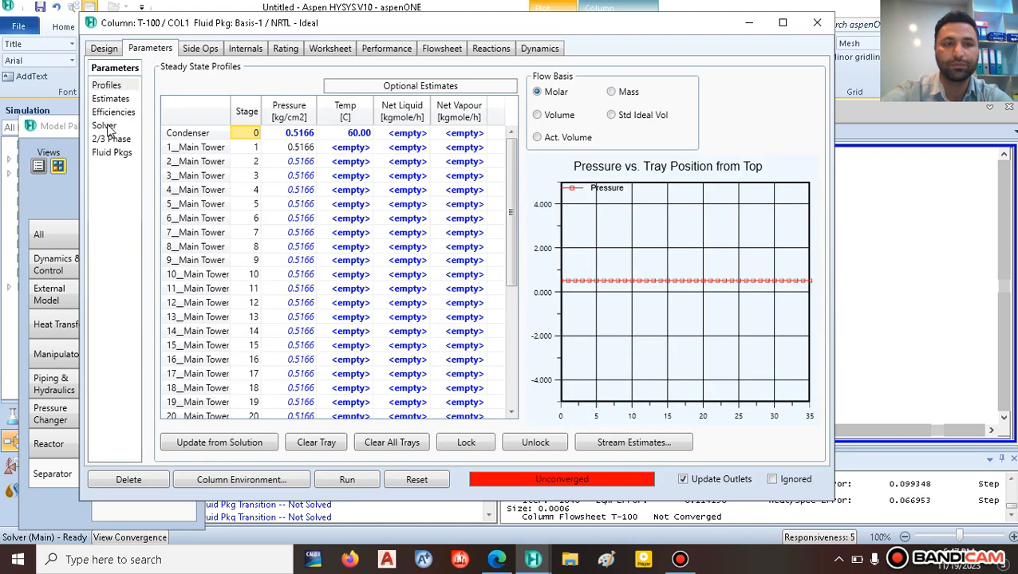
click(105, 126)
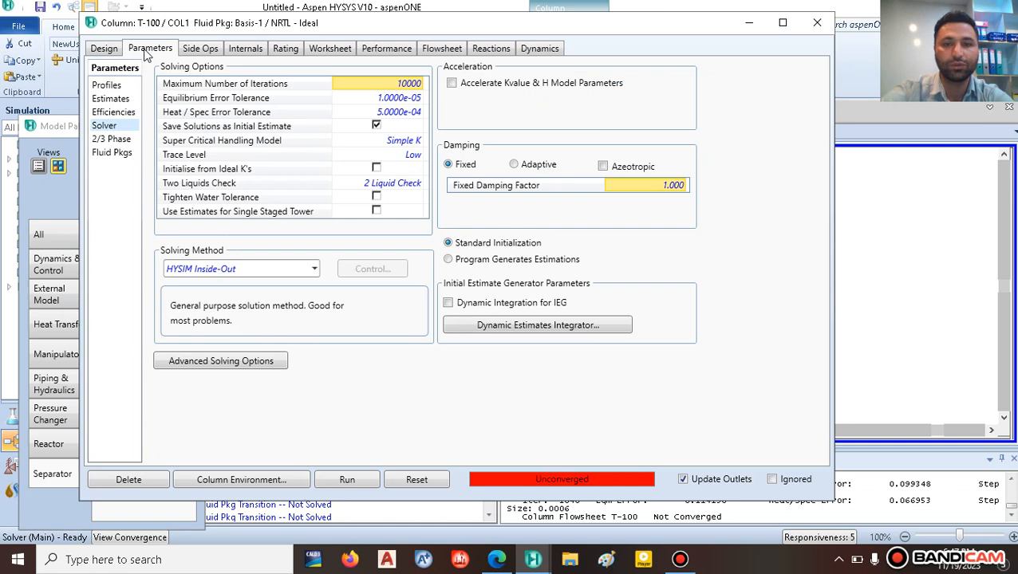
click(603, 167)
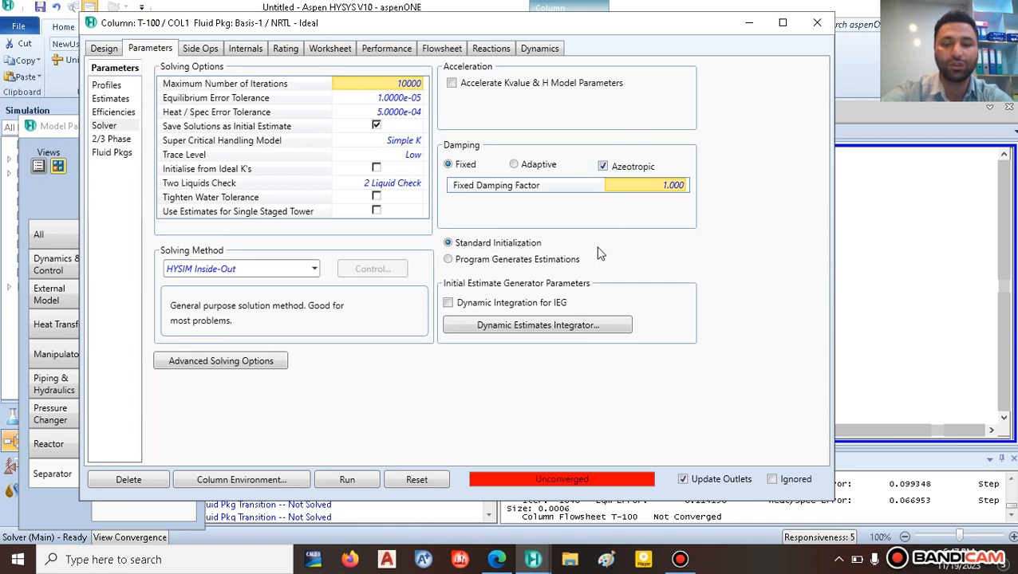
click(347, 480)
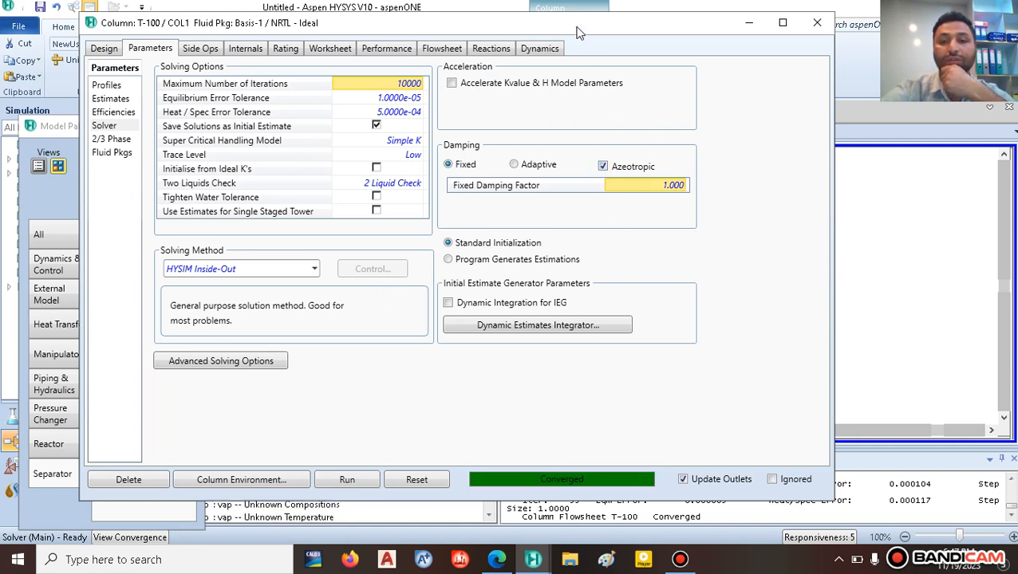
drag(574, 27, 563, 49)
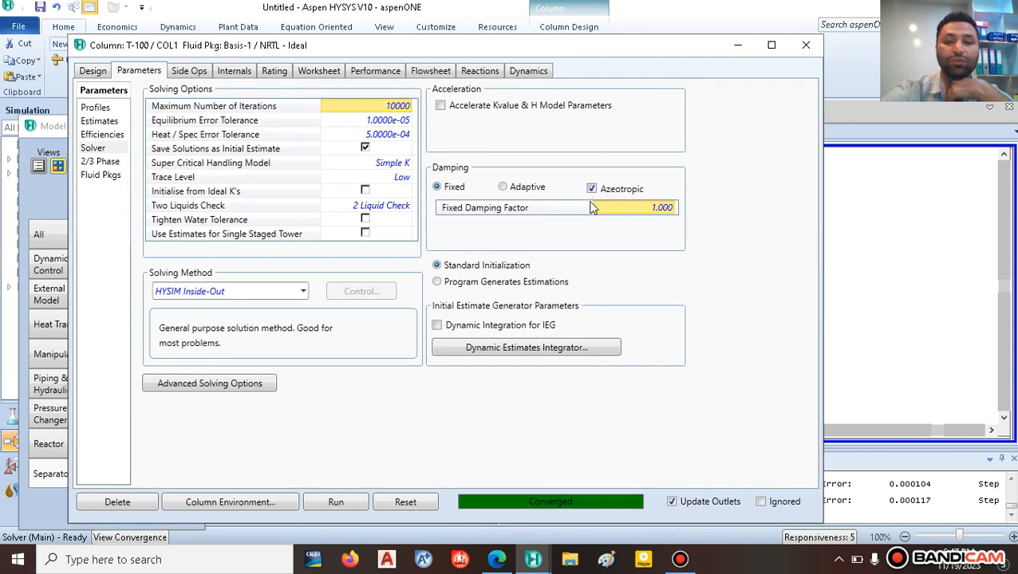
Step: Close the T-100 window, shift rec further left, and consult the reference PDF
click(806, 47)
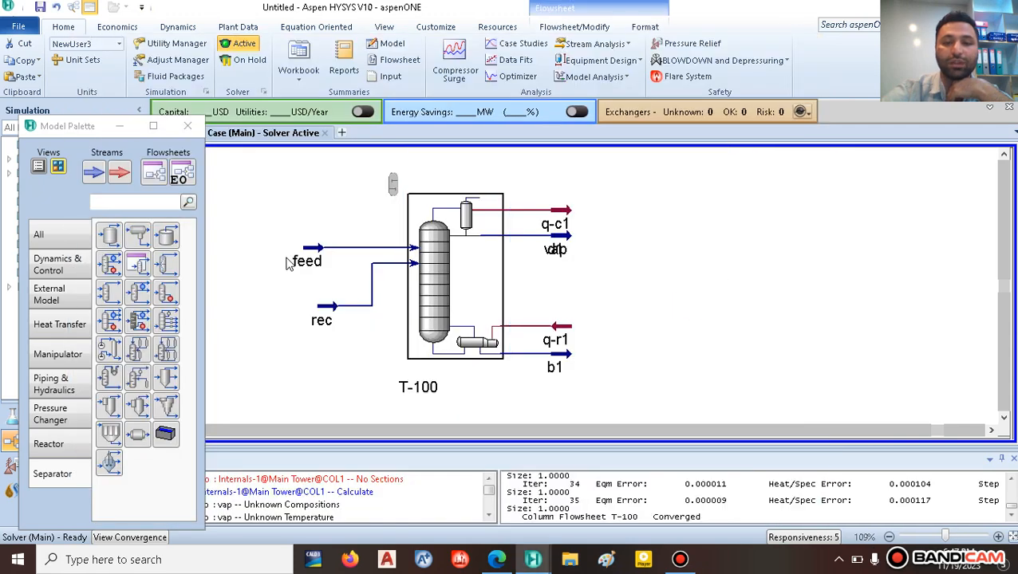
drag(318, 306, 234, 281)
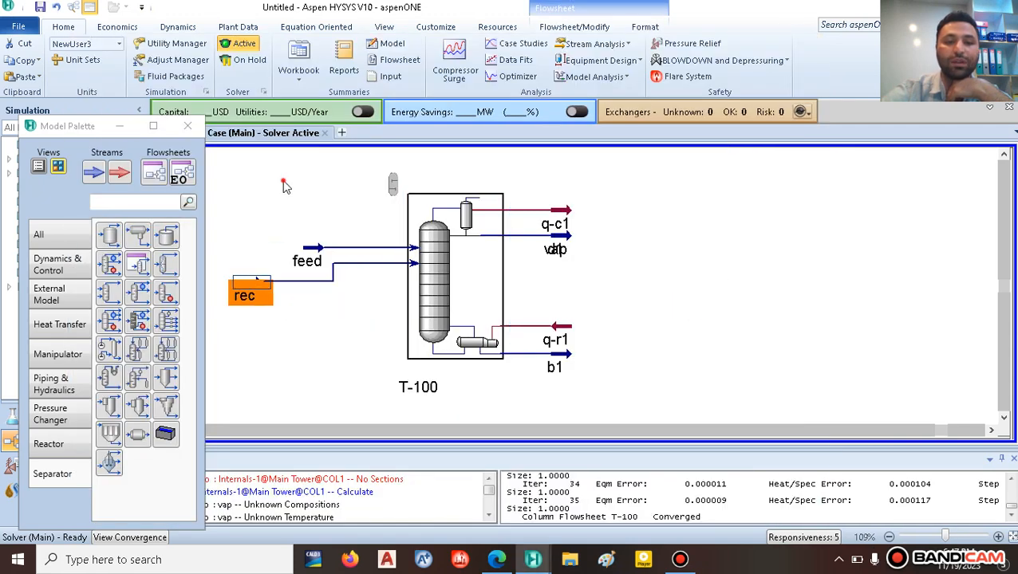
click(496, 559)
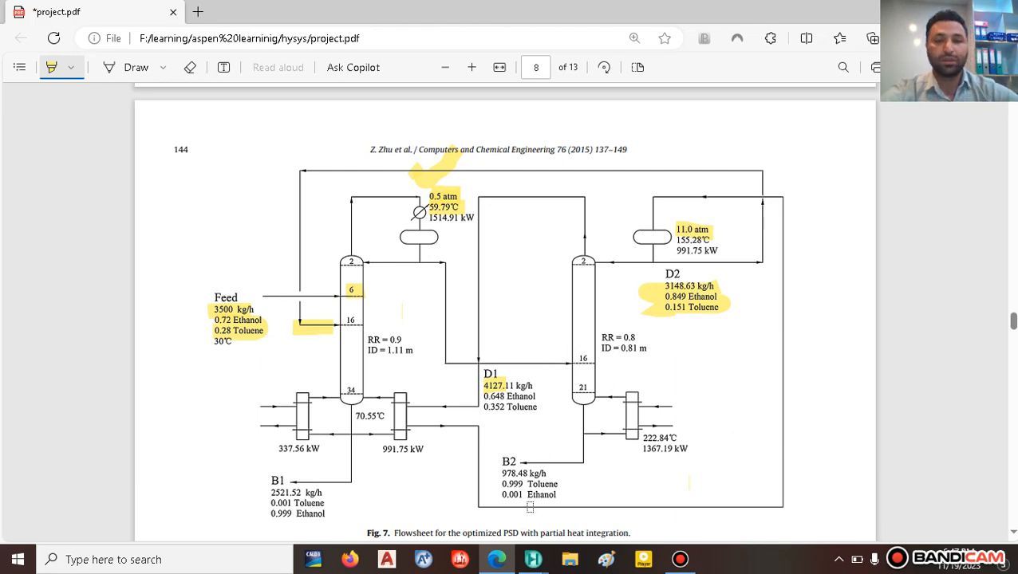
key(alt+Tab)
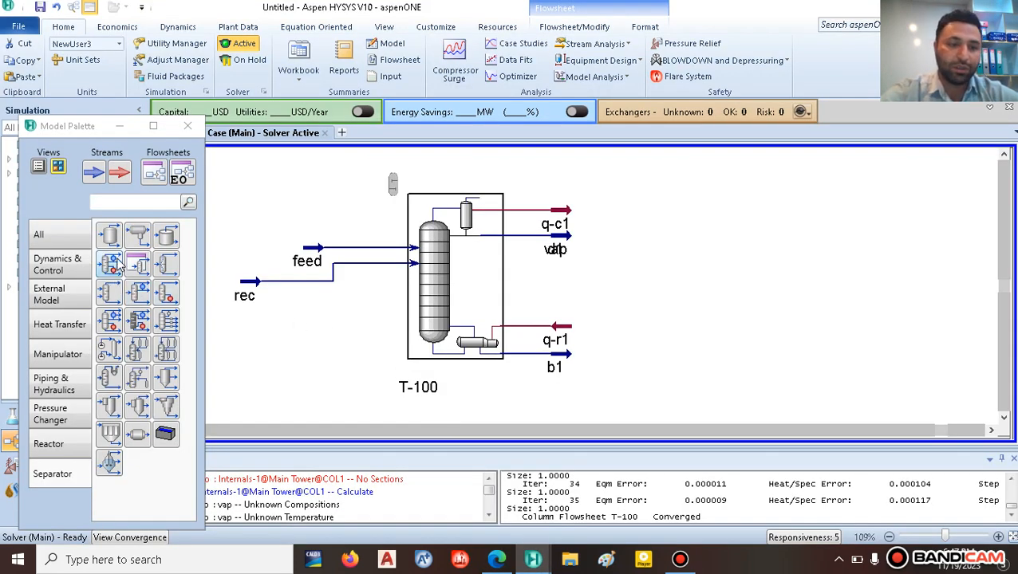
Step: Place pump P-100 to the right of column T-100
click(58, 234)
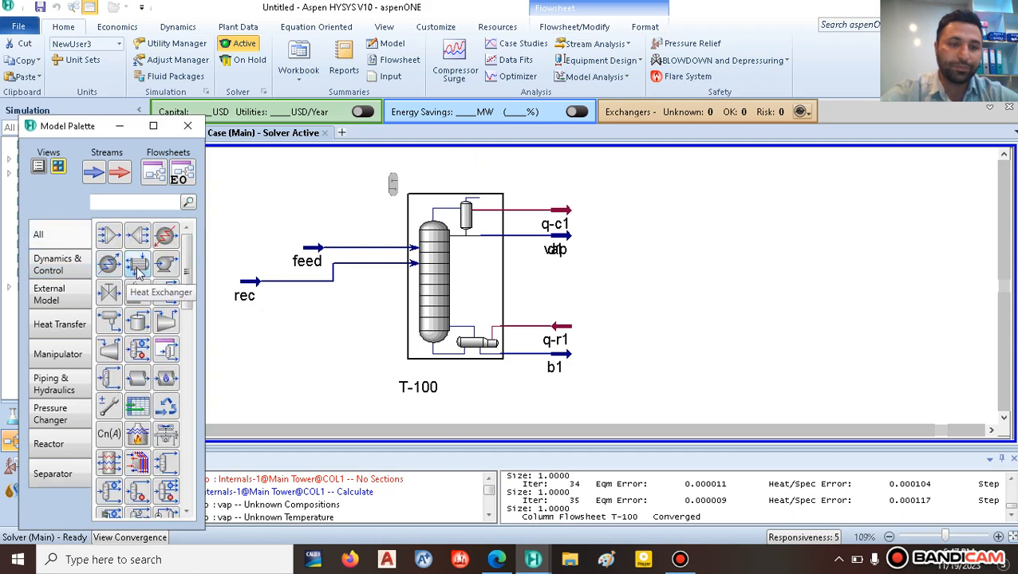
click(166, 264)
click(654, 284)
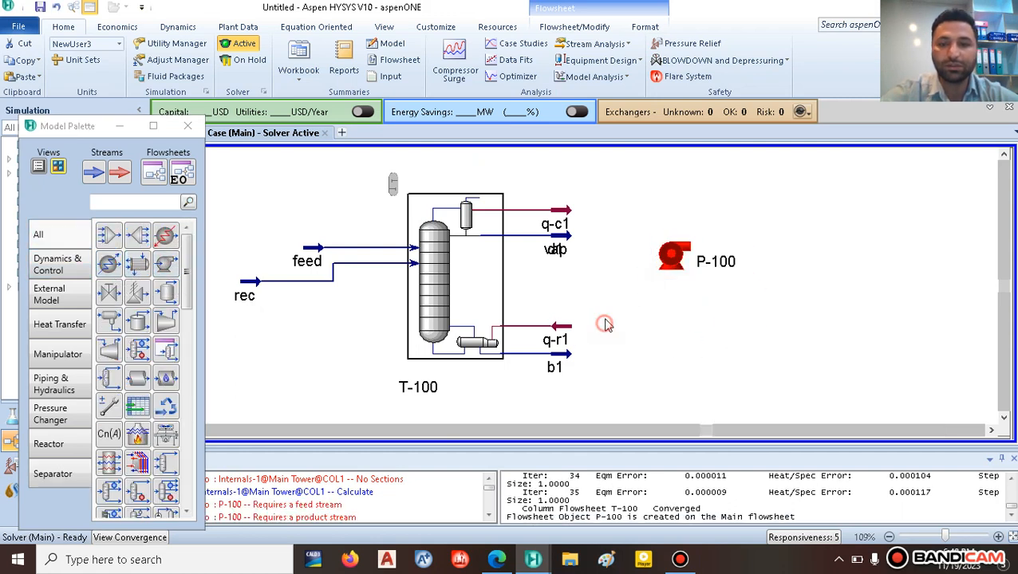
Step: Delete the unneeded vap stream
drag(562, 237, 590, 269)
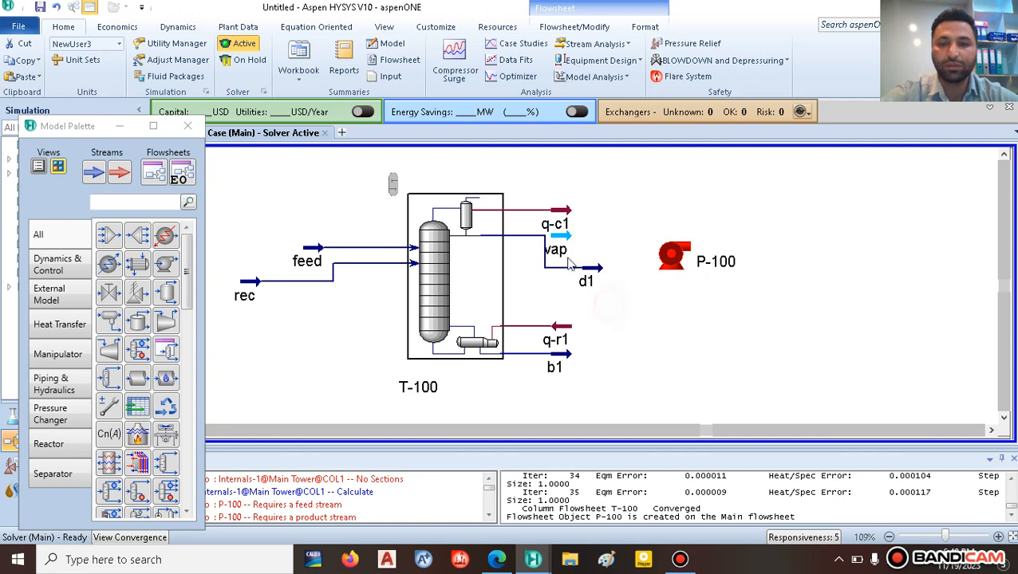
key(Delete)
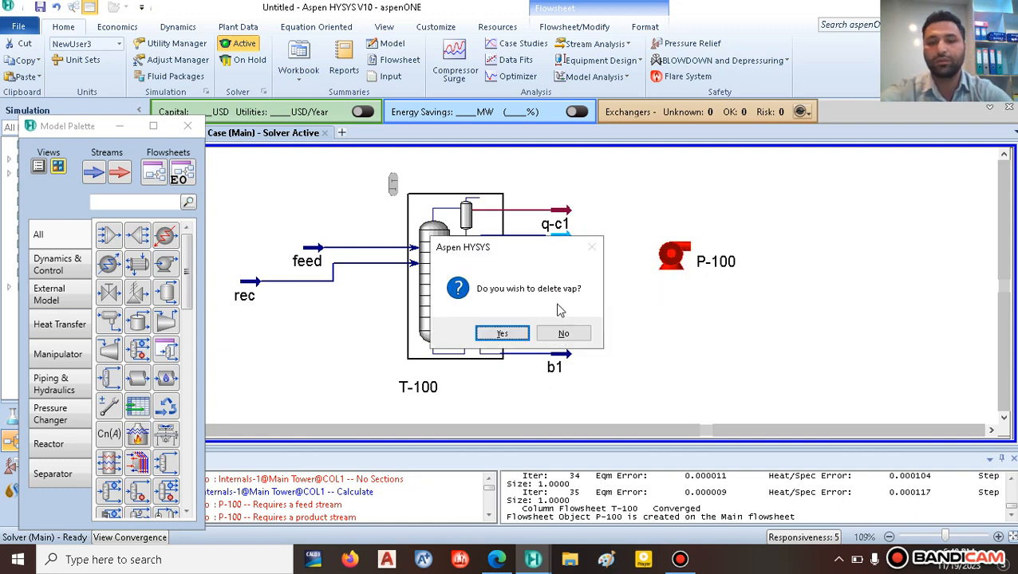
click(502, 333)
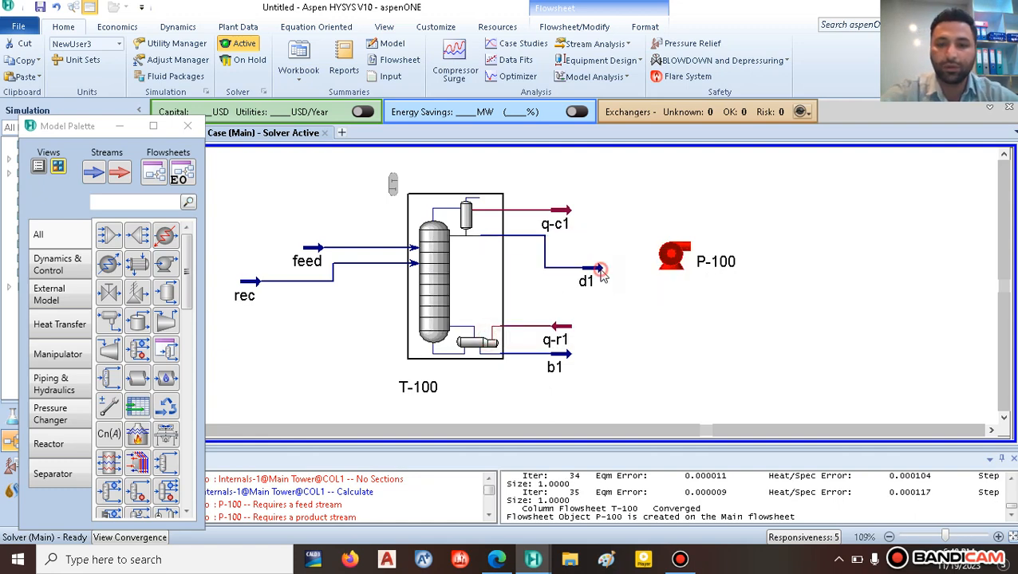
Step: Feed d1 into the pump and attach outlet stream 1 and energy stream Q-100
click(601, 274)
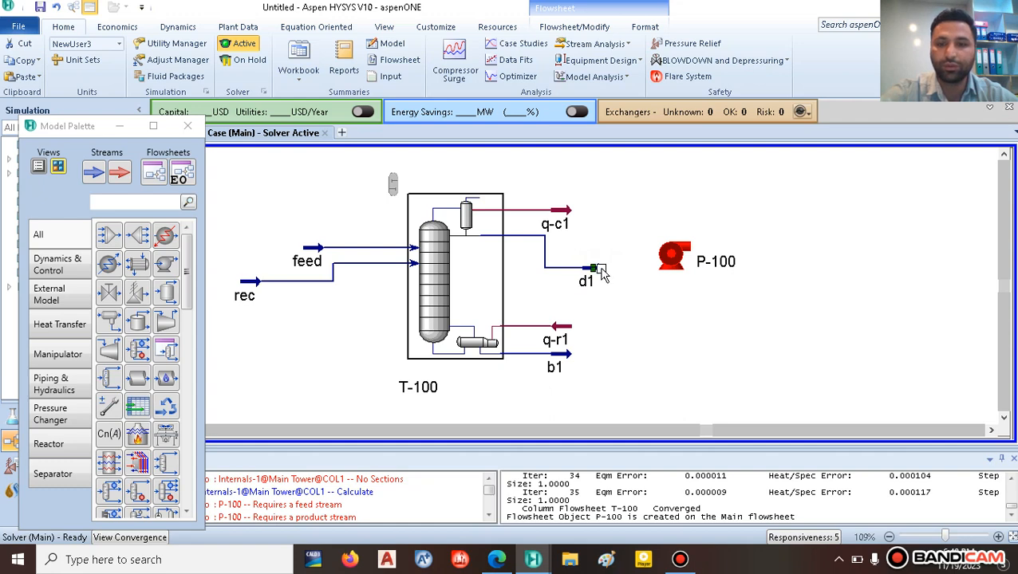
drag(600, 269, 659, 264)
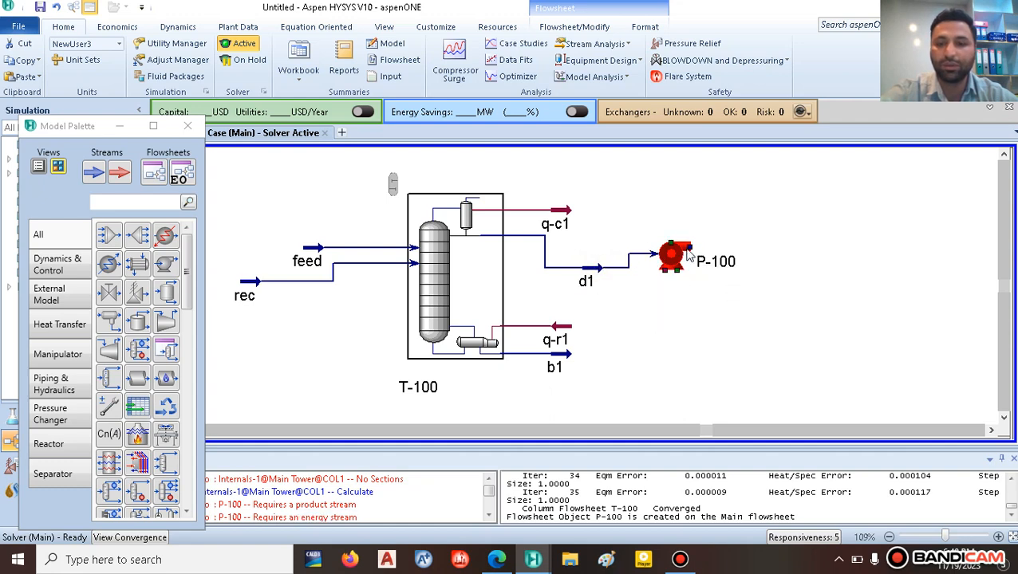
drag(691, 252, 771, 252)
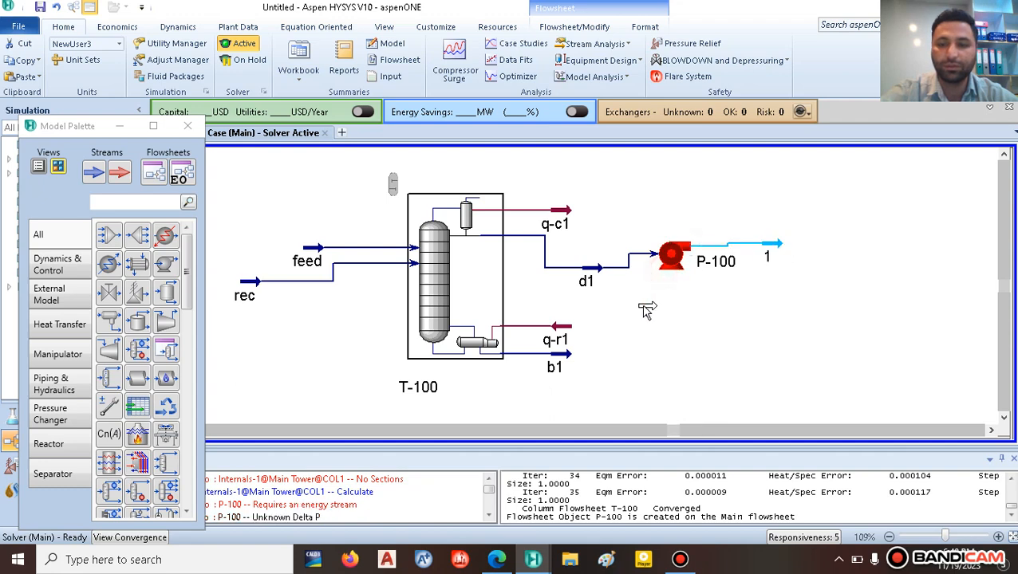
drag(609, 313, 634, 314)
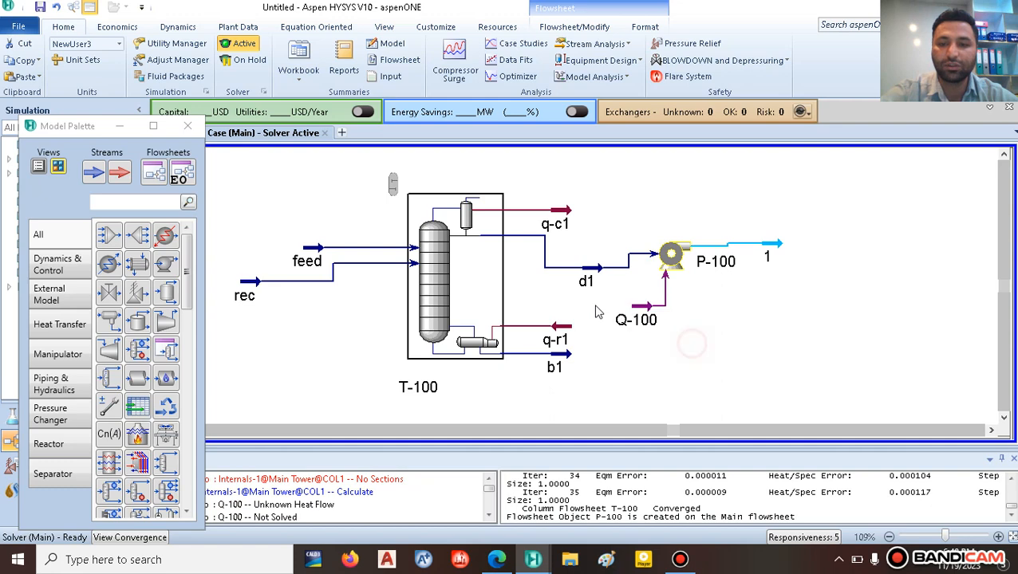
Step: Rename stream 1 to 'outlet pump' and set its pressure to 11 atm
double_click(767, 254)
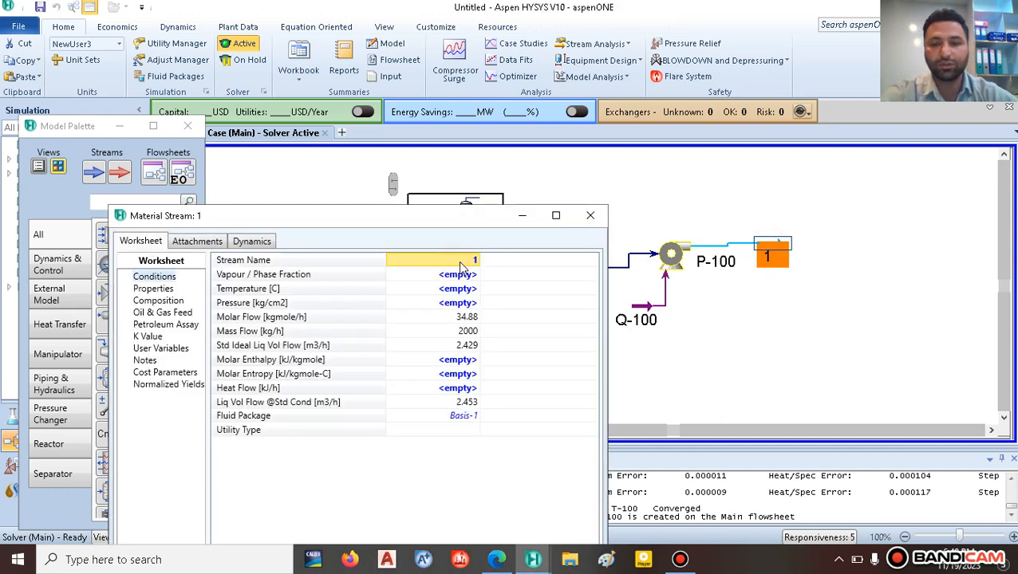
text(outlet)
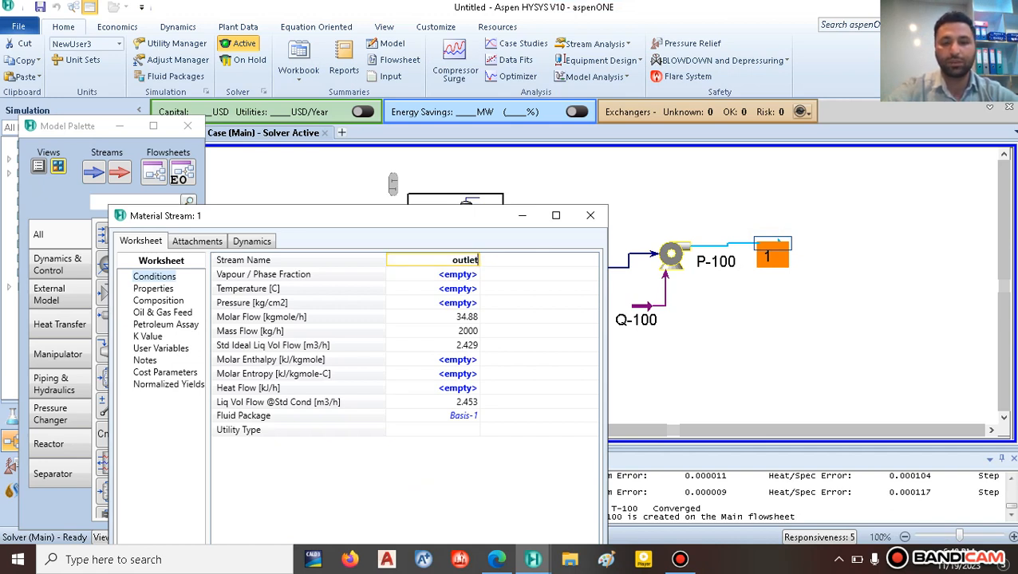
text( pump)
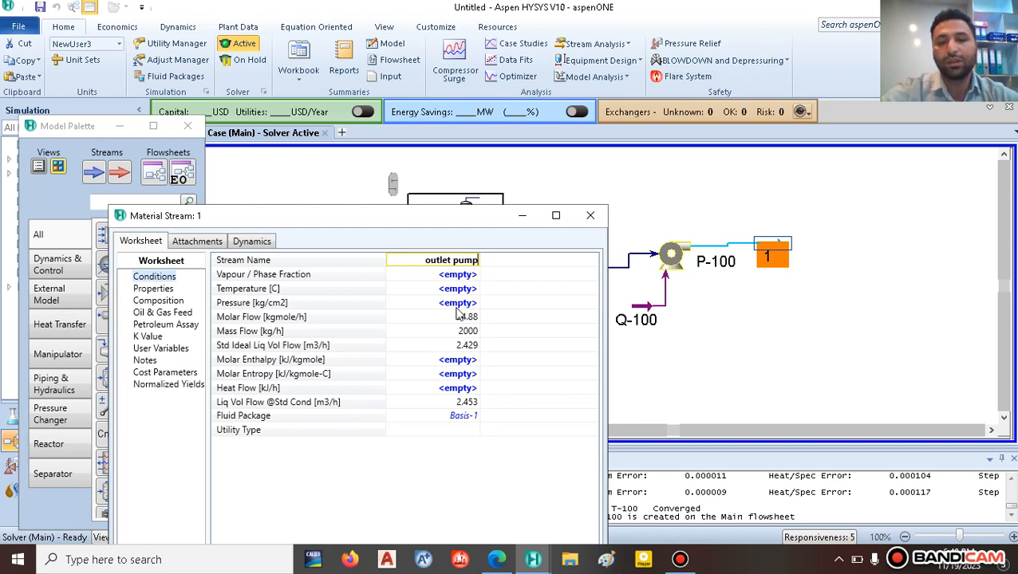
click(535, 288)
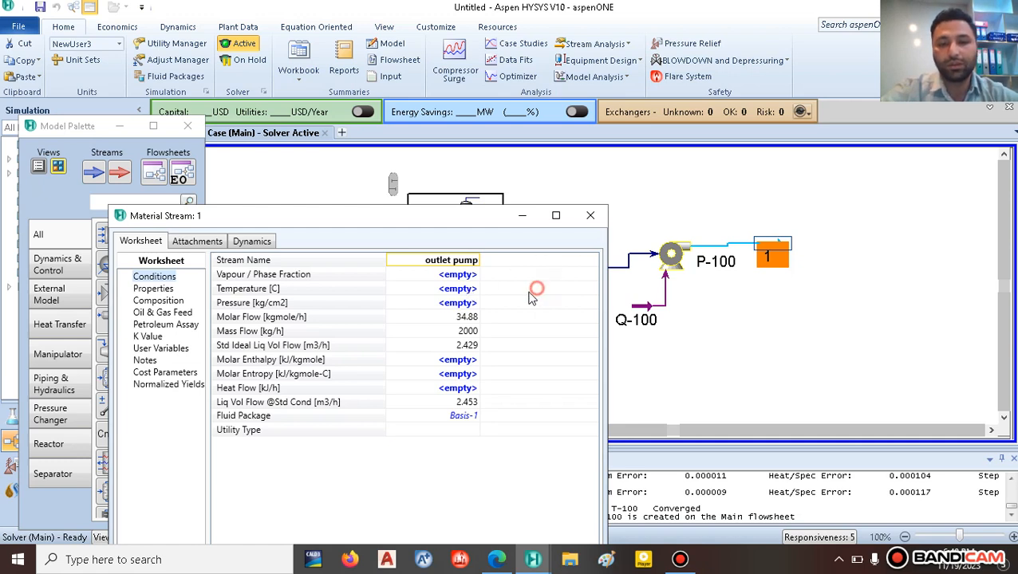
click(461, 284)
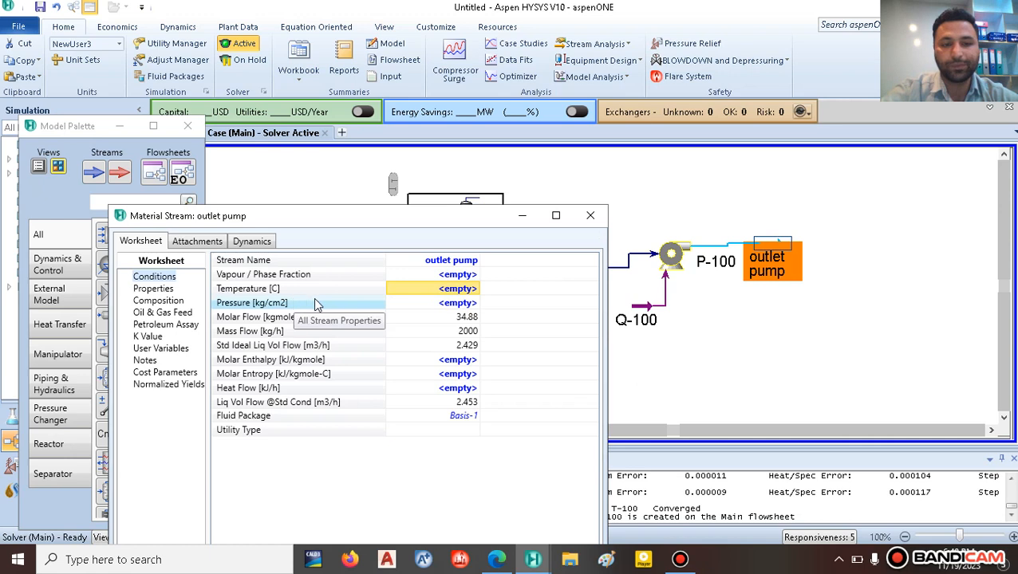
click(448, 304)
text(11)
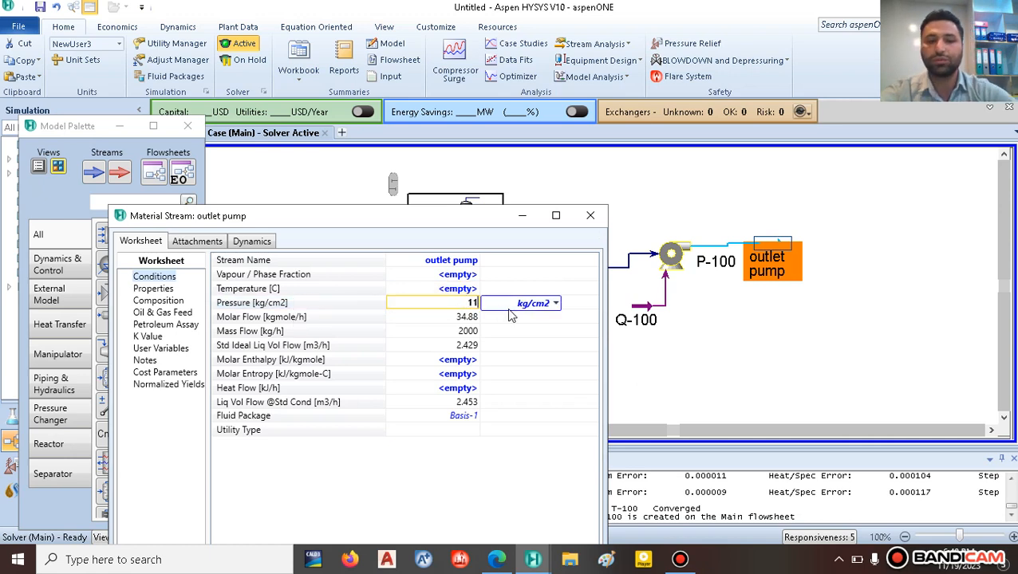
click(556, 303)
scroll(525, 354, up, 5)
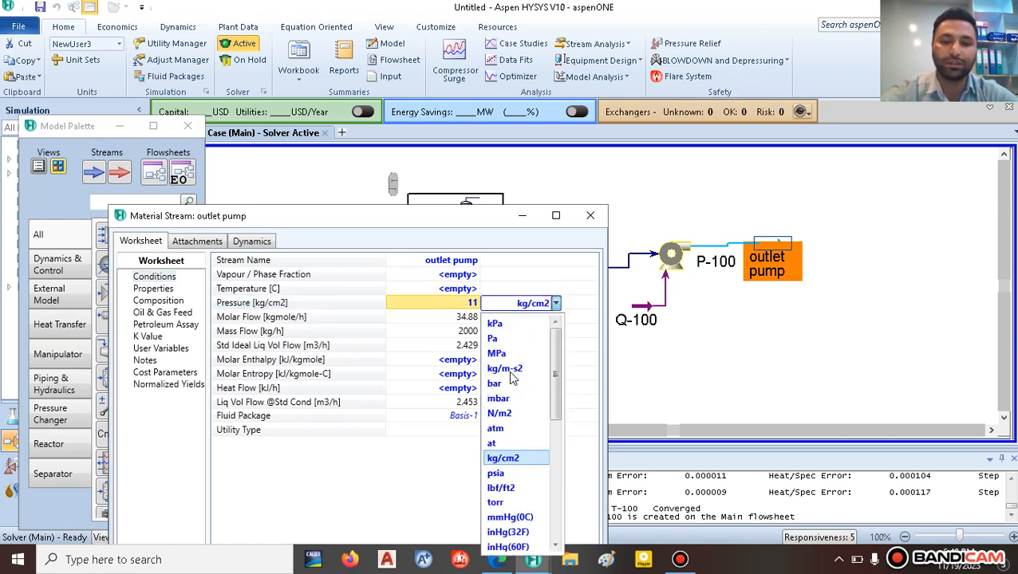
click(496, 428)
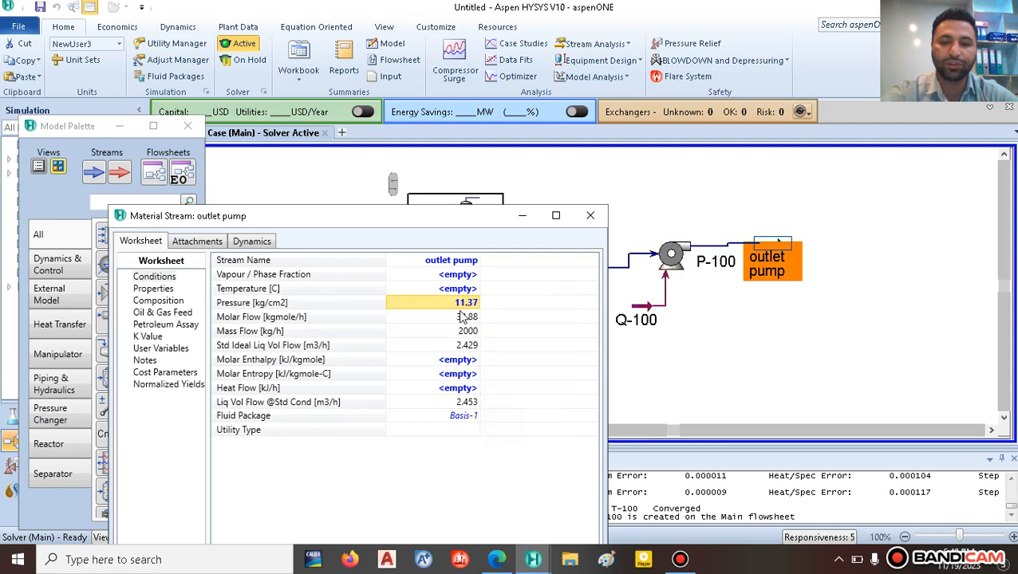
click(590, 215)
Step: Nudge pump P-100 and straighten the outlet pump stream line
mouse_move(782, 253)
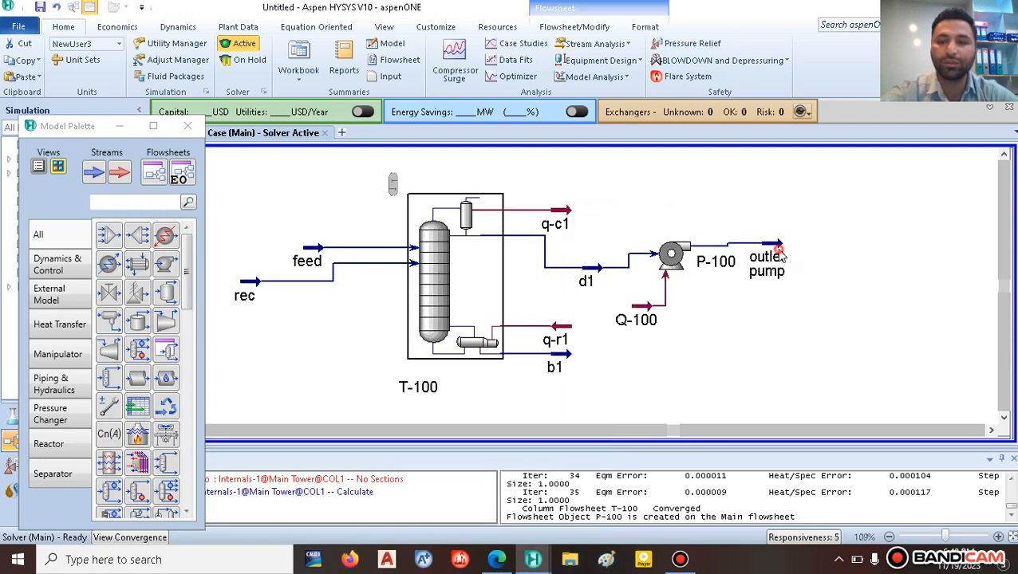
drag(777, 254, 800, 268)
click(760, 350)
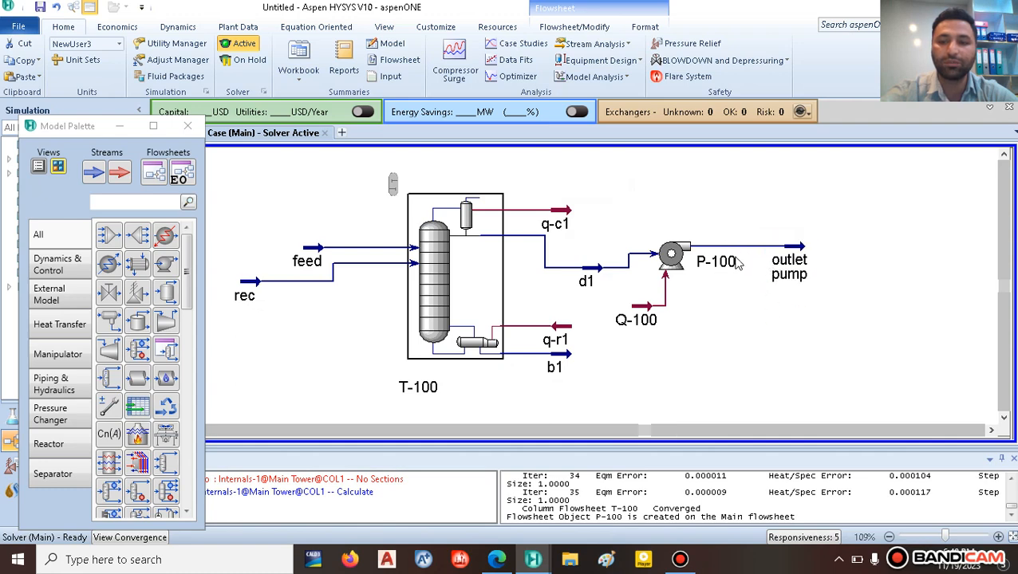
drag(671, 256, 682, 269)
click(730, 349)
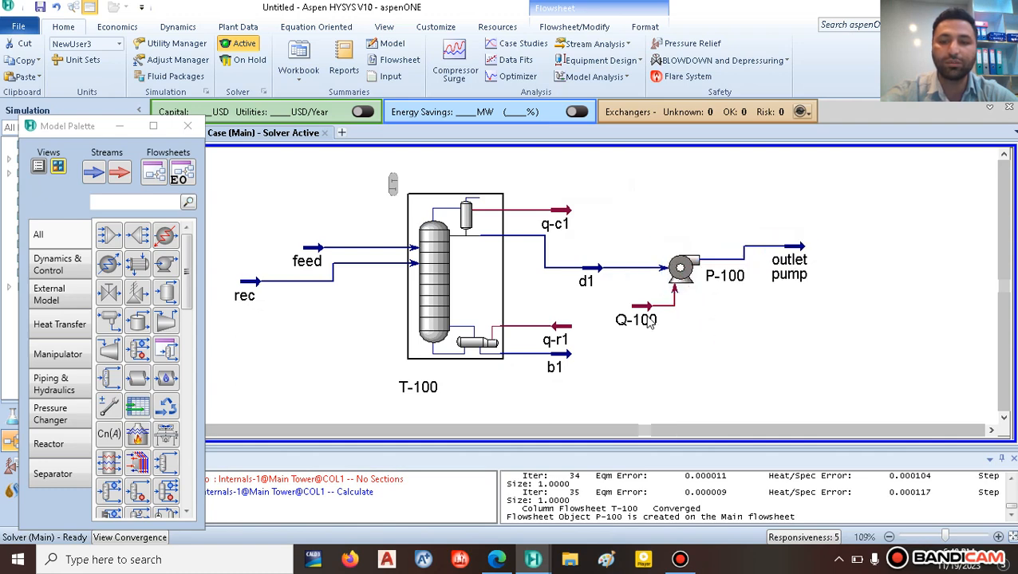
drag(785, 244, 787, 256)
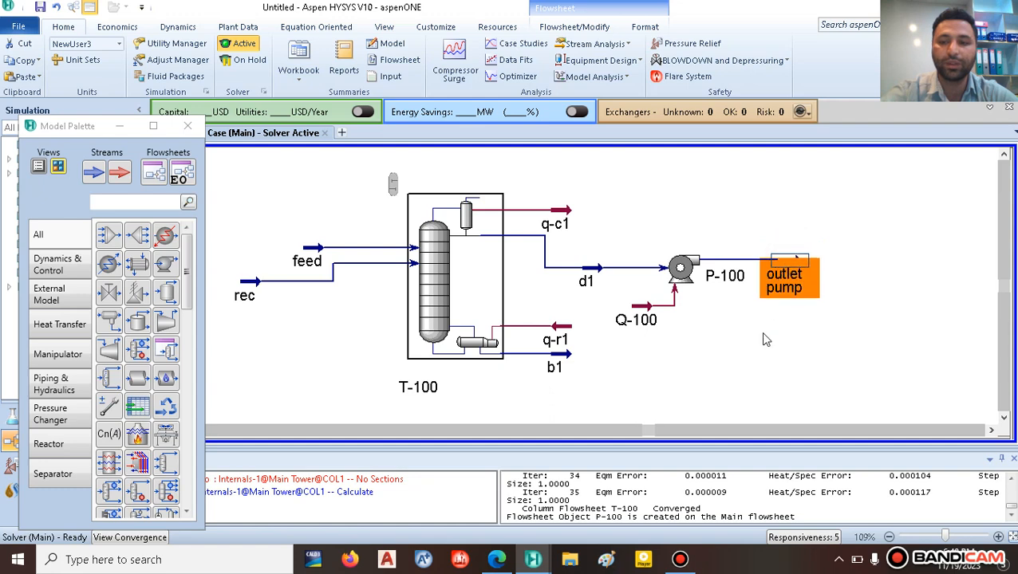
click(765, 339)
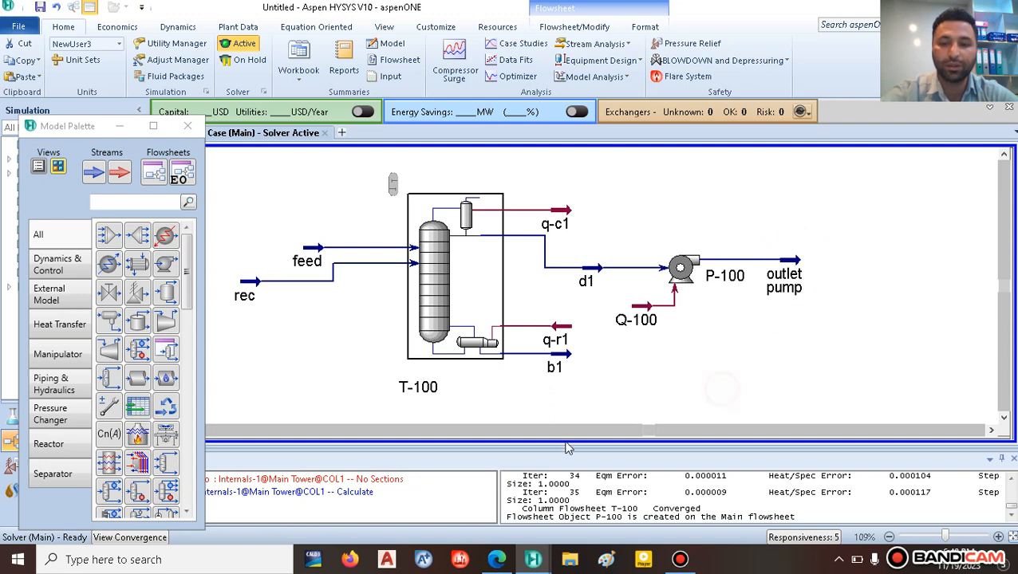
Step: Check the second column's stage 21 in the project PDF, then return to HYSYS
click(495, 561)
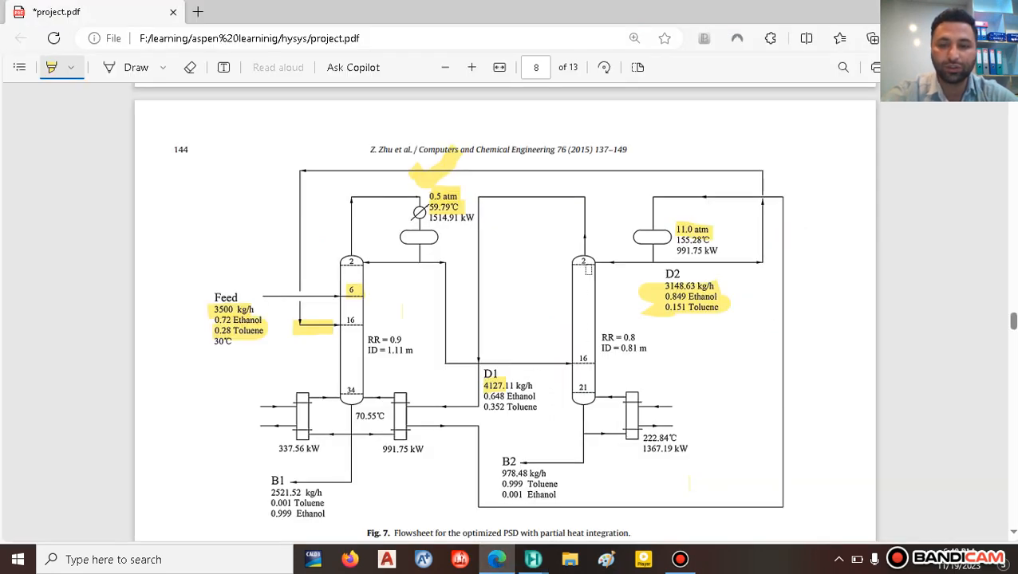
click(583, 388)
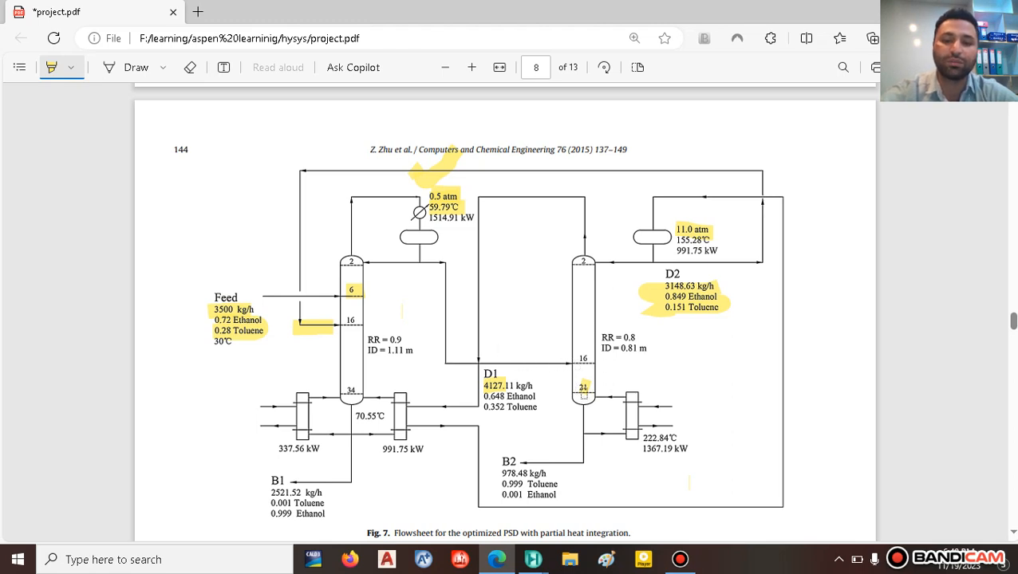
mouse_move(533, 559)
click(508, 491)
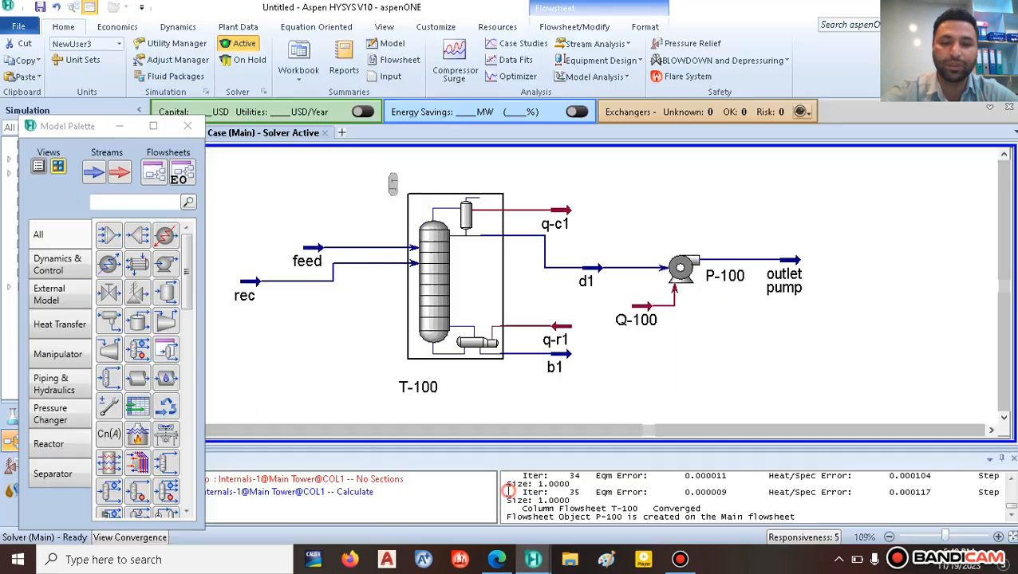
Step: Place distillation column T-101 on the flowsheet and connect the outlet pump stream as its feed
click(53, 478)
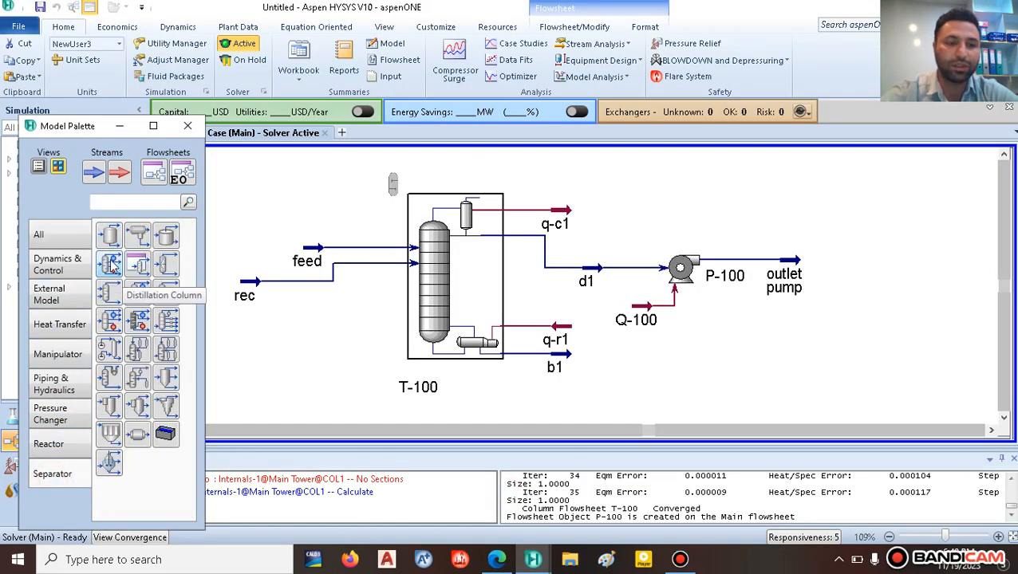
click(110, 266)
click(830, 359)
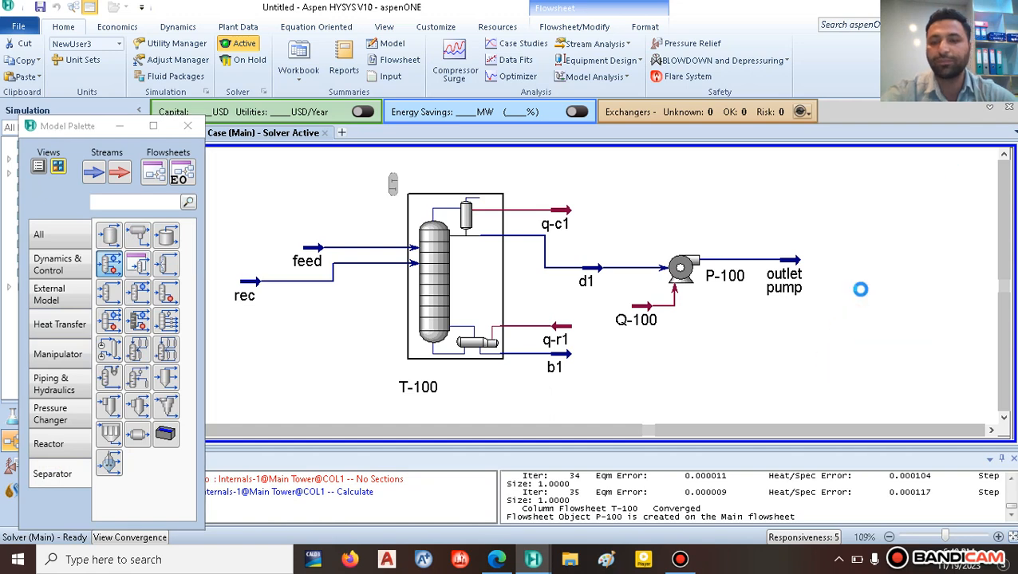
click(797, 262)
drag(798, 261, 861, 267)
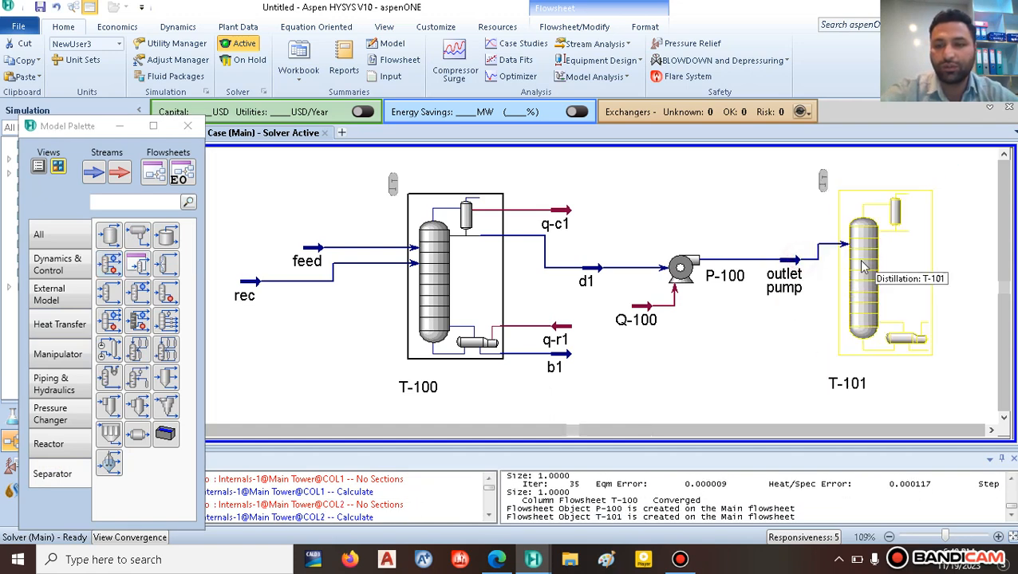
double_click(861, 268)
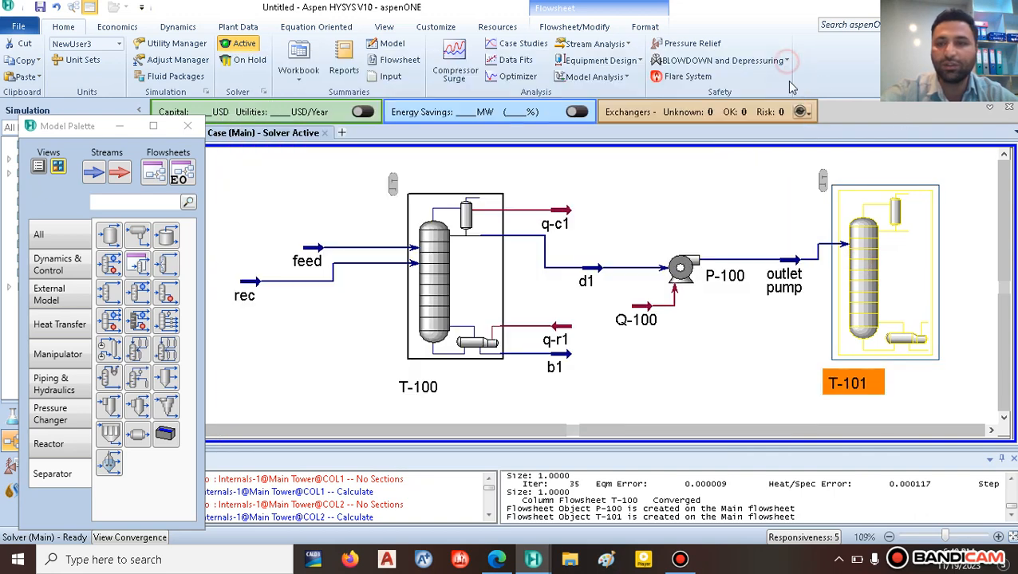
click(730, 433)
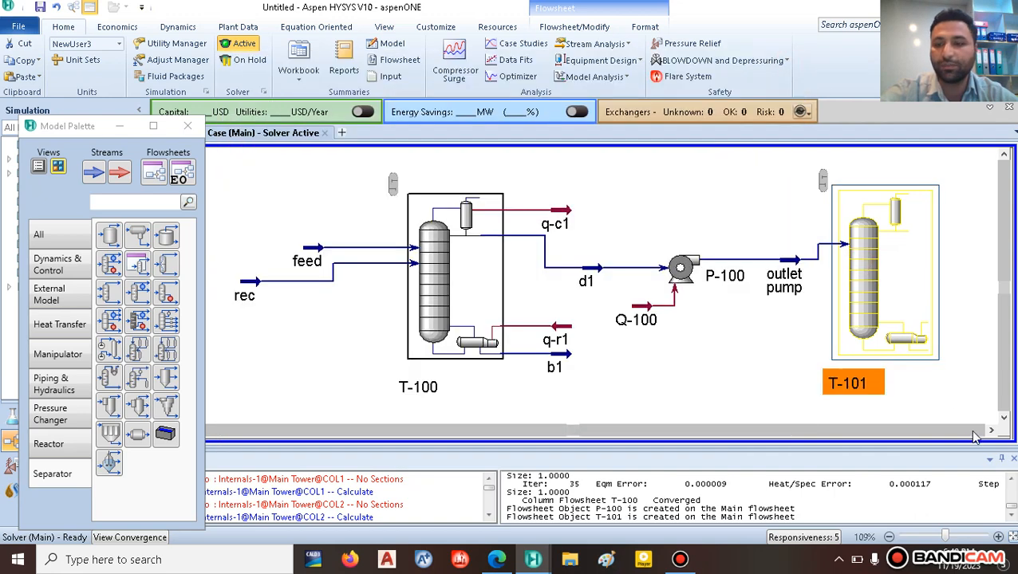
click(991, 430)
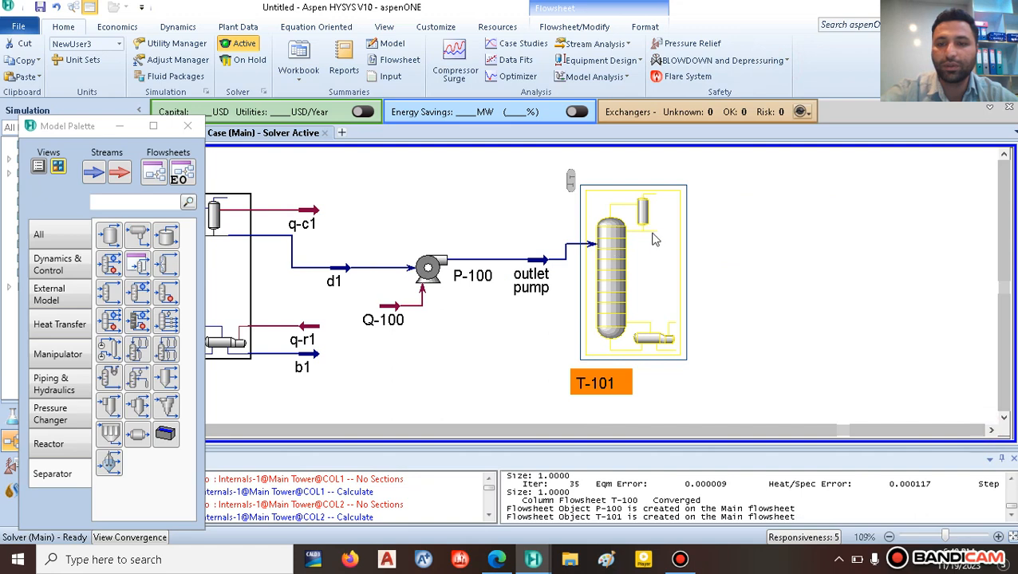
Step: Draw product streams 1 and 2 and energy streams Q-101 and Q-102 from T-101's nozzles
key(ctrl)
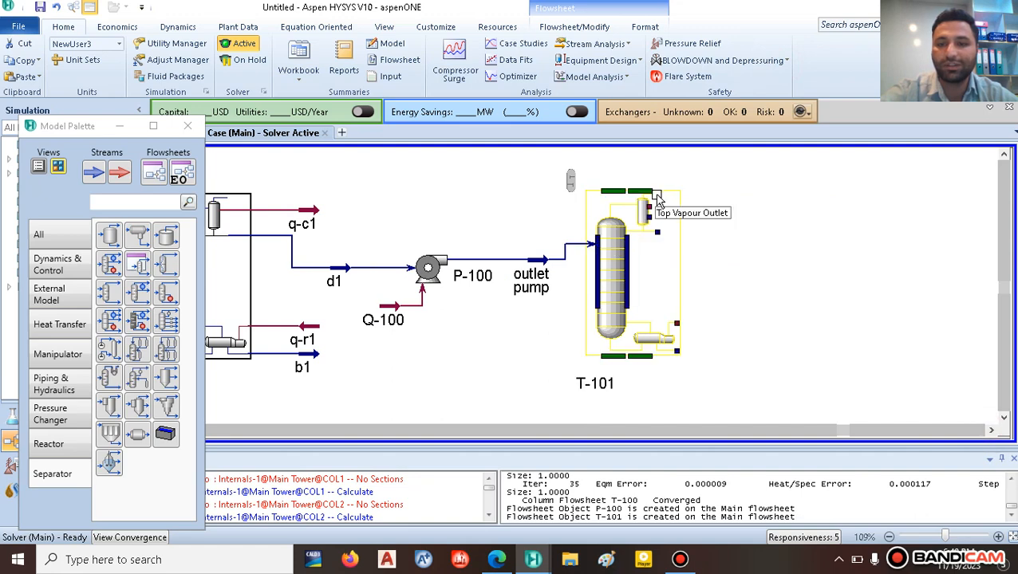
drag(656, 197, 768, 187)
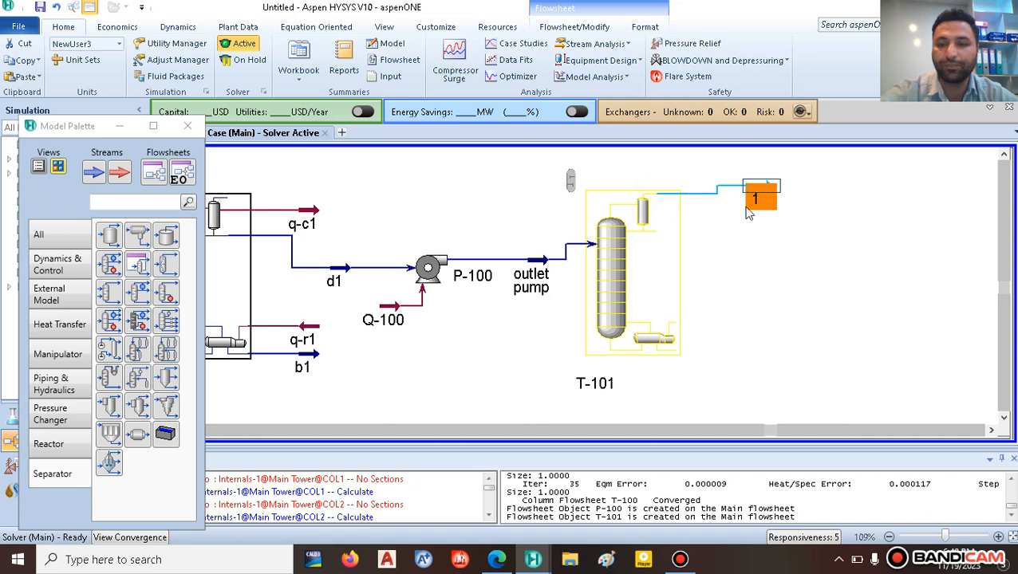
click(743, 244)
mouse_move(675, 339)
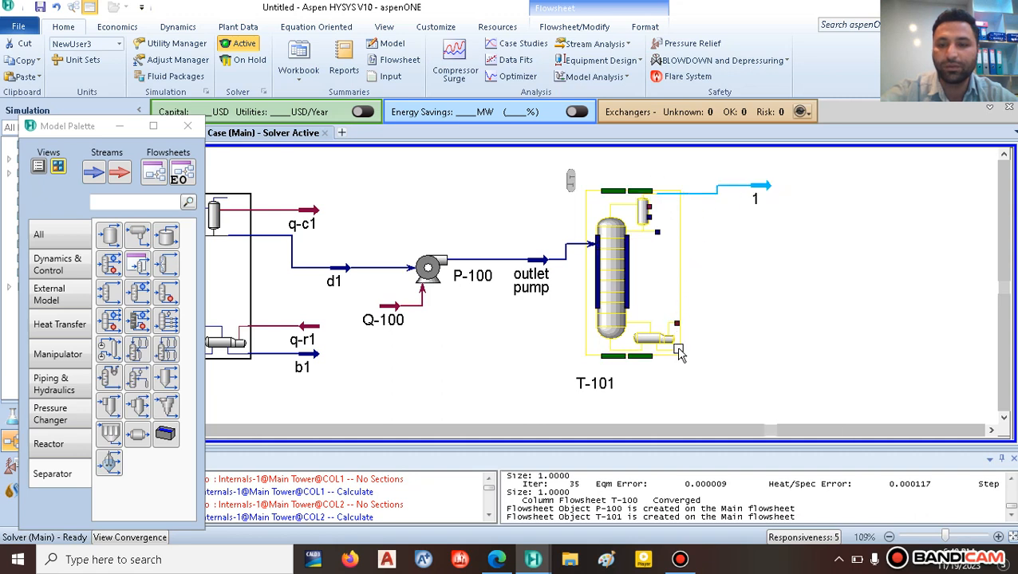
drag(677, 351, 751, 345)
click(764, 384)
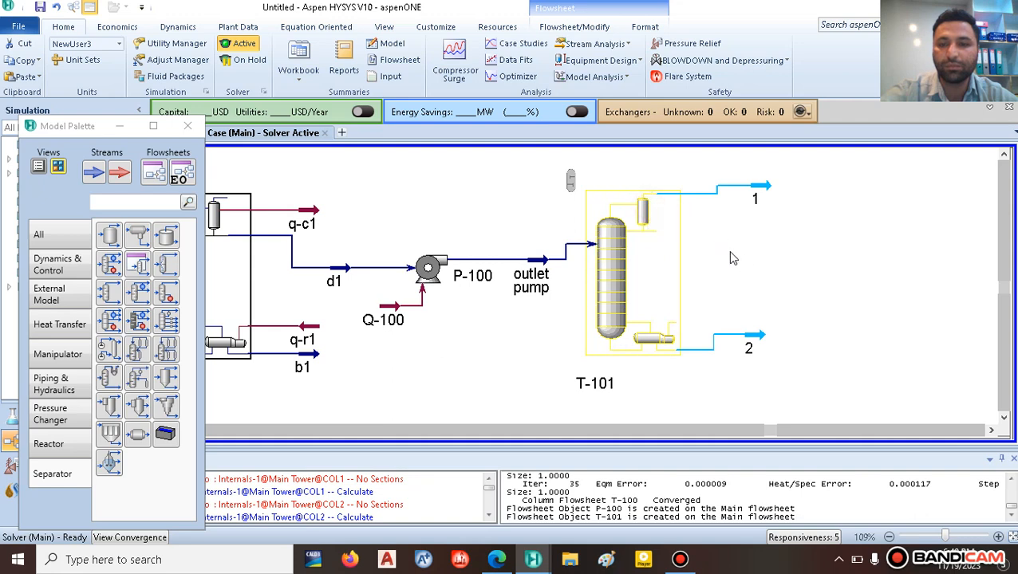
mouse_move(656, 216)
drag(647, 209, 740, 213)
drag(678, 329, 734, 303)
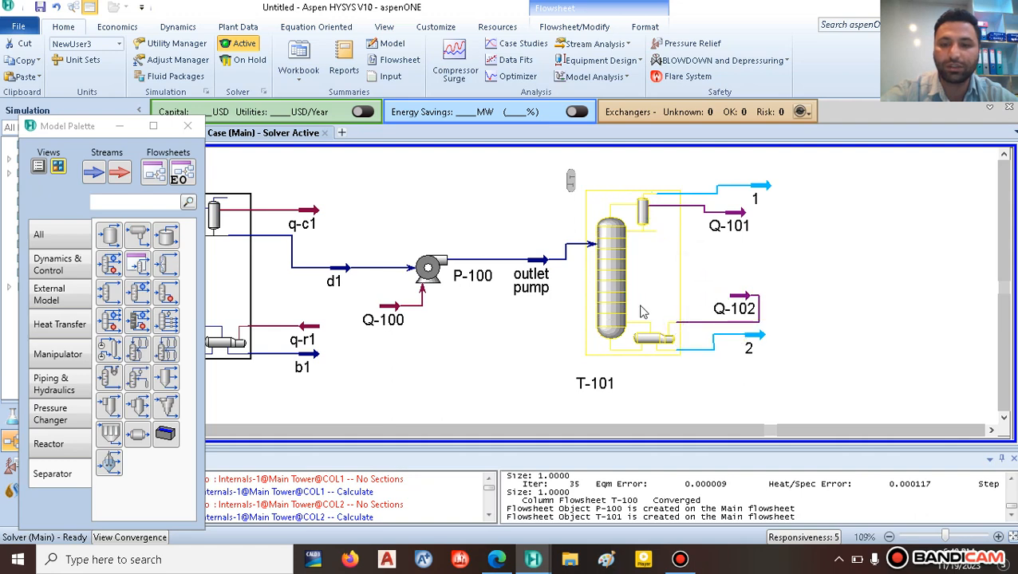
Step: Make T-101's condenser a total condenser and name the overhead liquid outlet d2
double_click(609, 275)
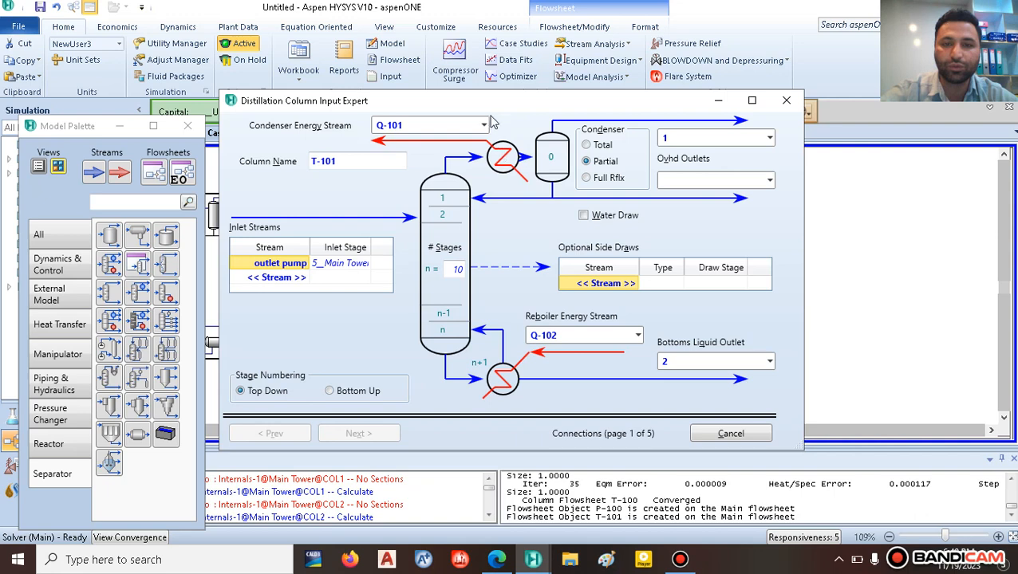
click(586, 144)
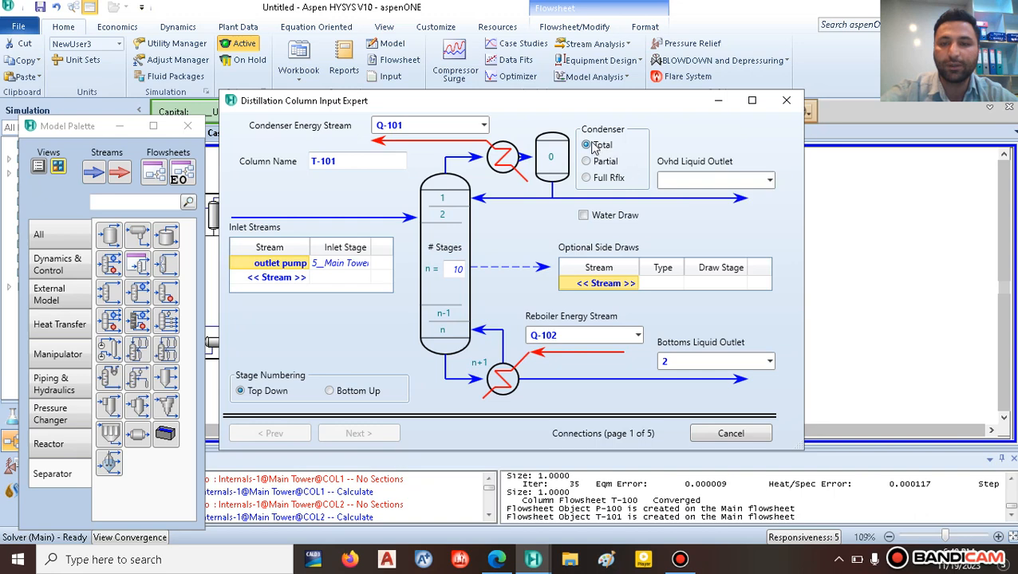
click(680, 179)
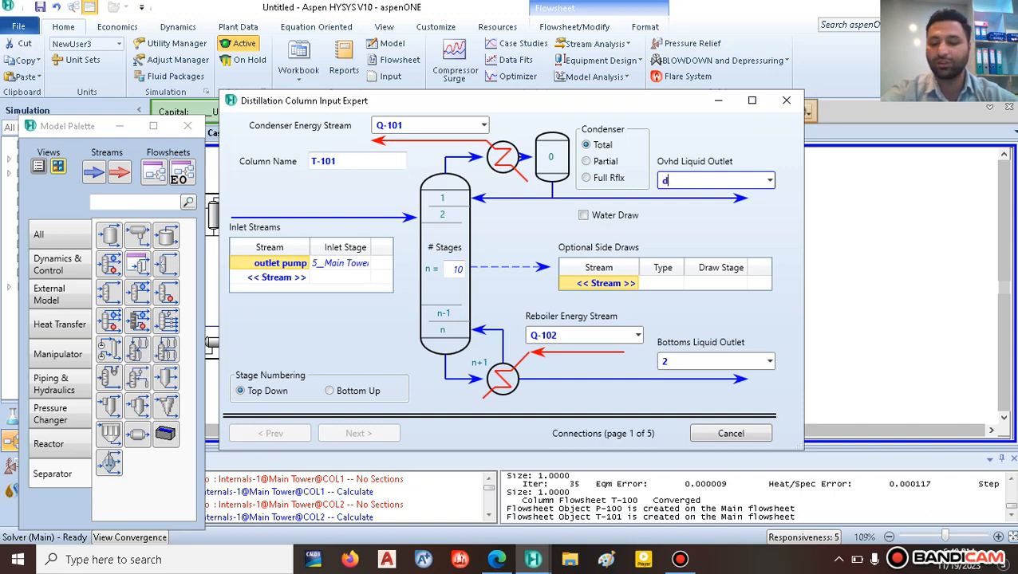
text(d2)
key(Return)
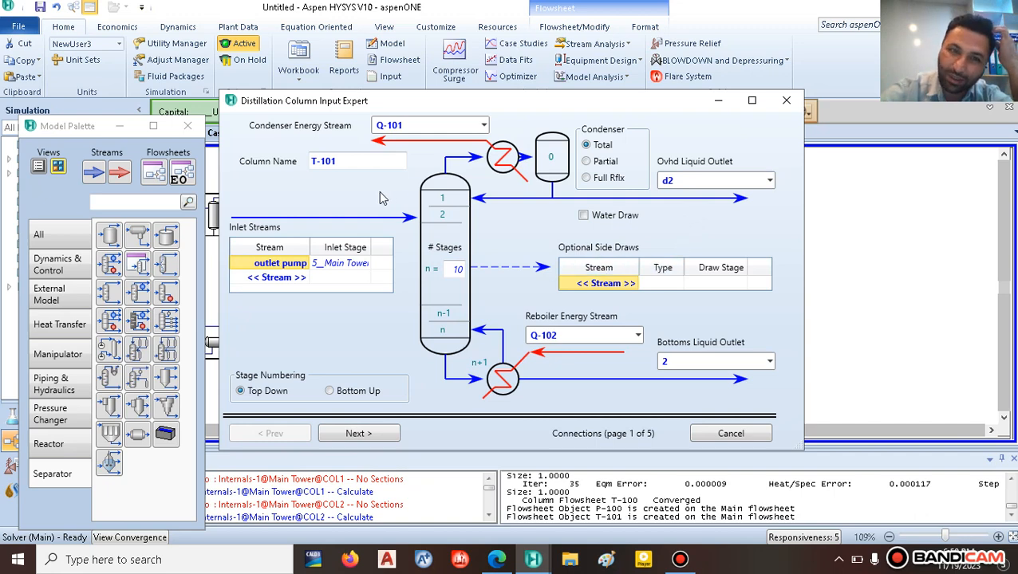
Step: Set 21 stages with the outlet pump feed on stage 16, checked against the paper's diagram
click(461, 269)
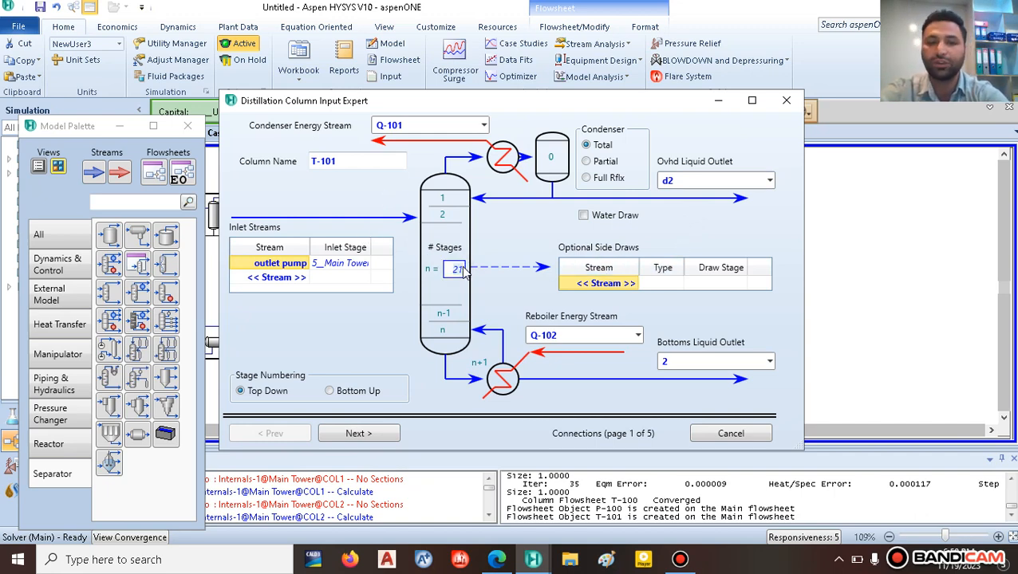
key(Return)
click(363, 266)
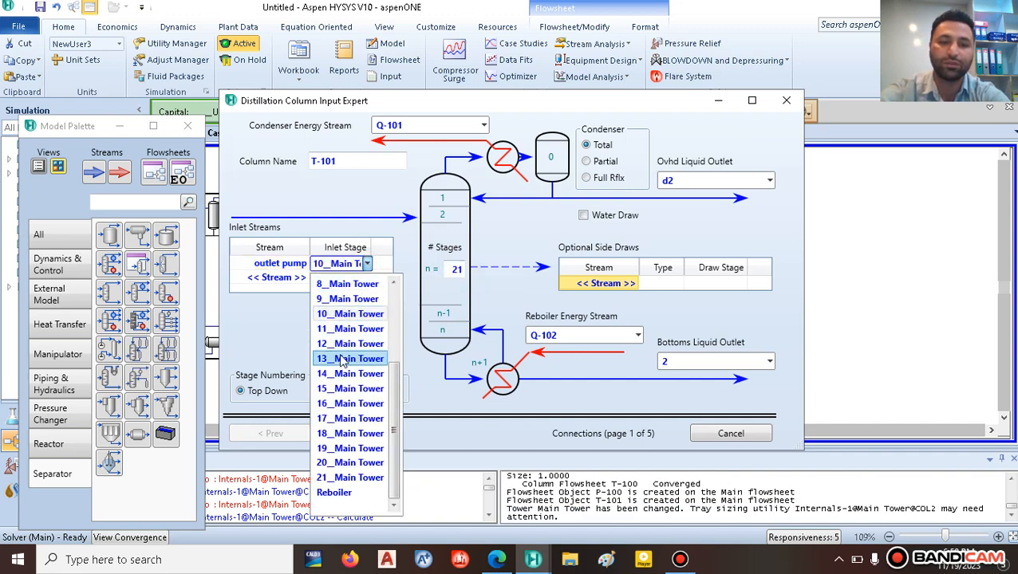
click(350, 404)
click(497, 558)
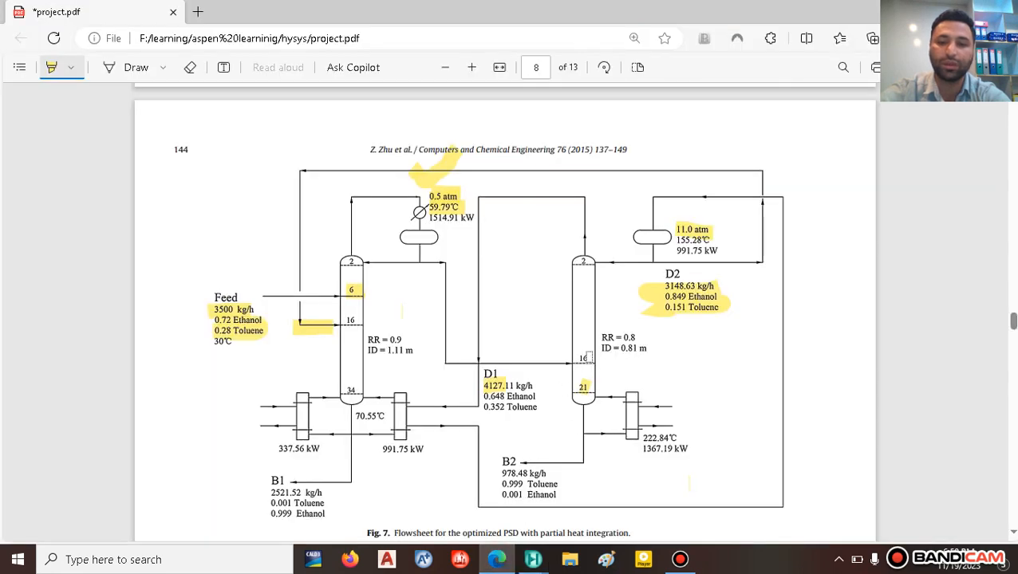
drag(597, 359, 573, 359)
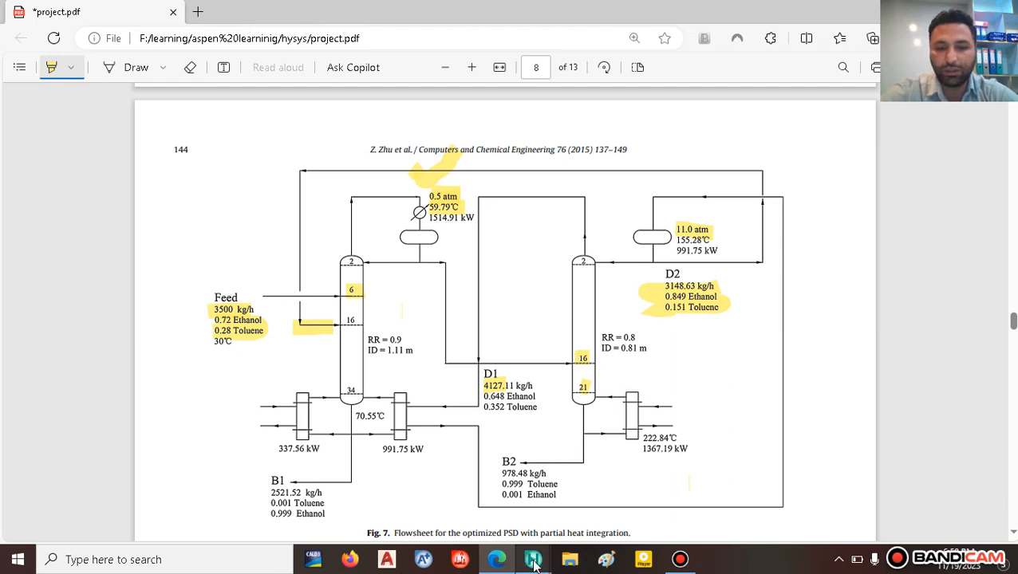
mouse_move(533, 563)
click(638, 499)
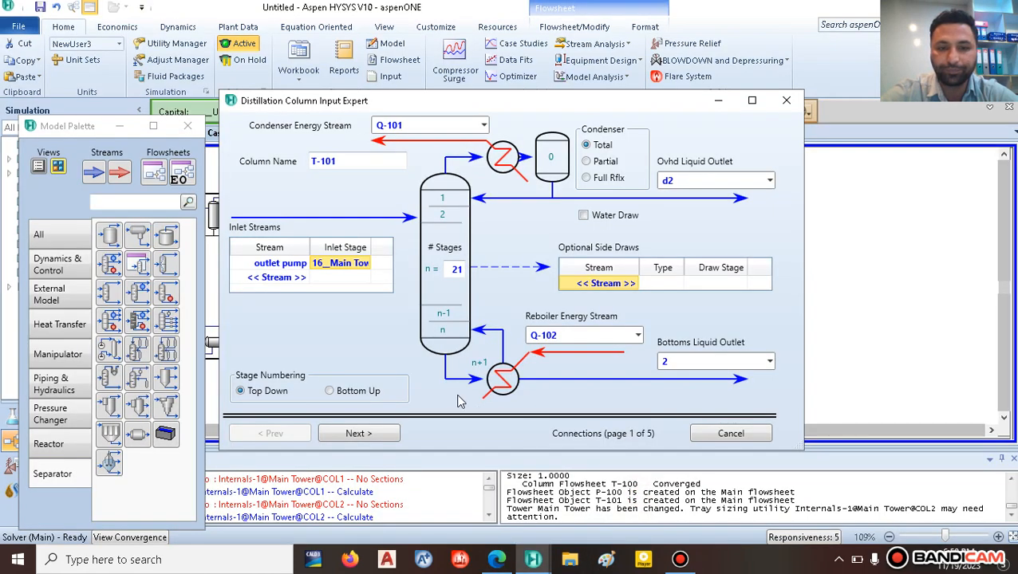
click(359, 433)
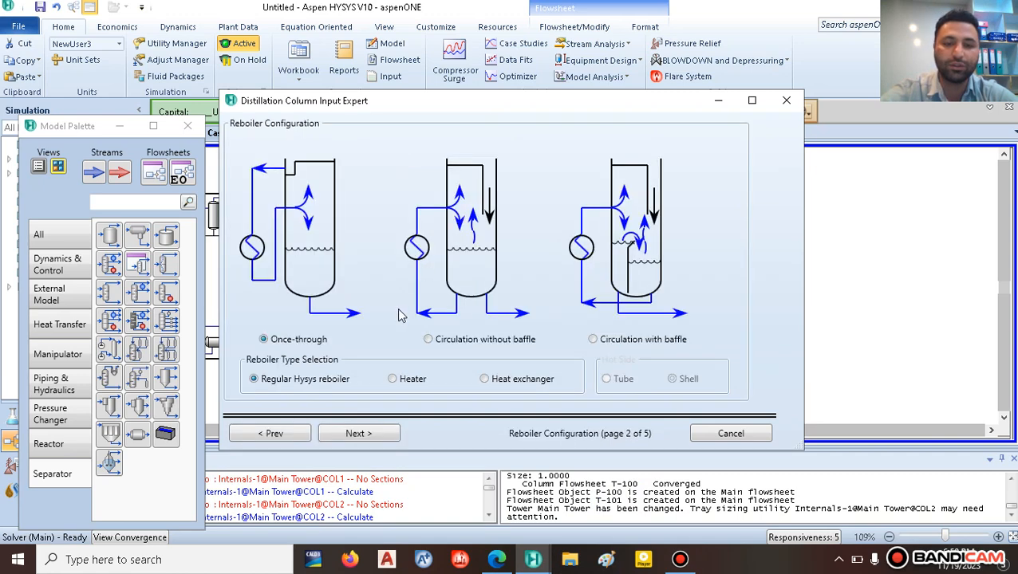
Step: Set T-101's condenser and reboiler pressures to 11 atm
click(357, 433)
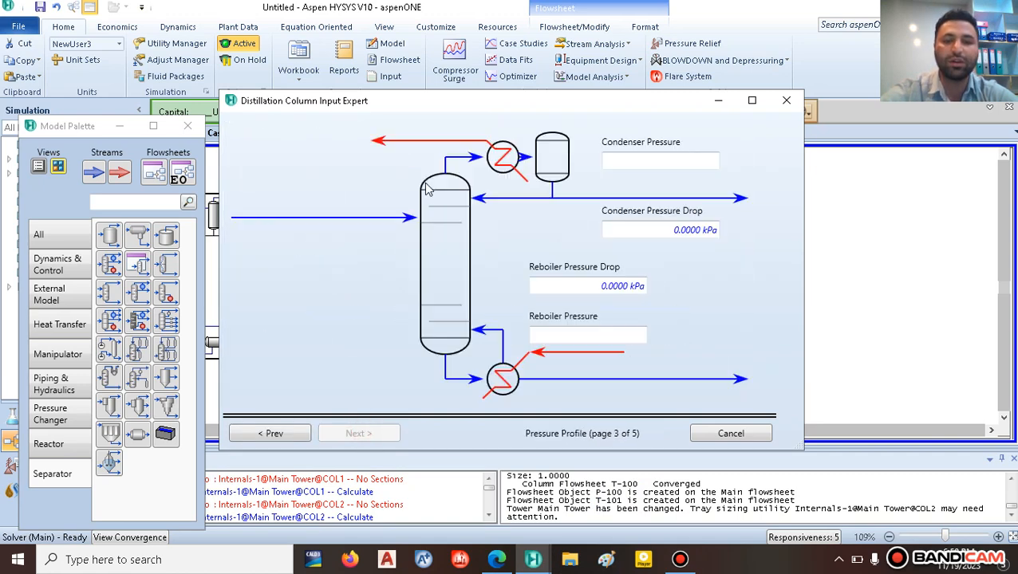
click(631, 162)
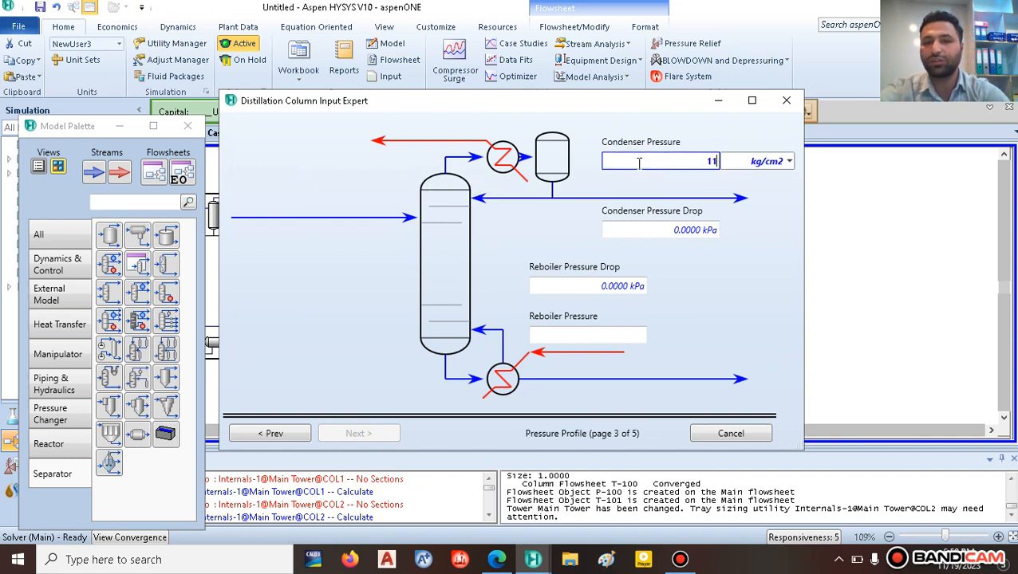
click(788, 161)
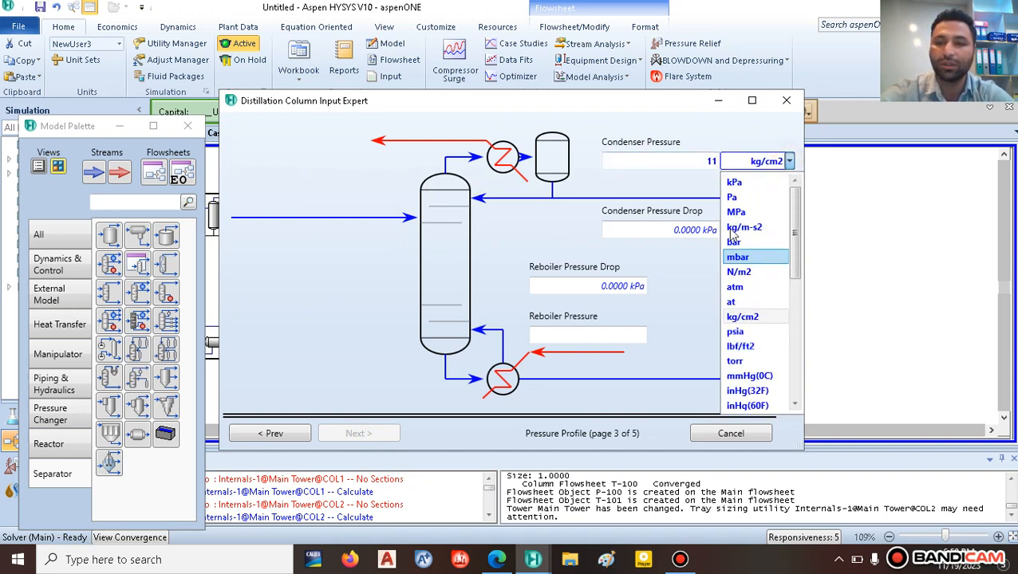
click(734, 287)
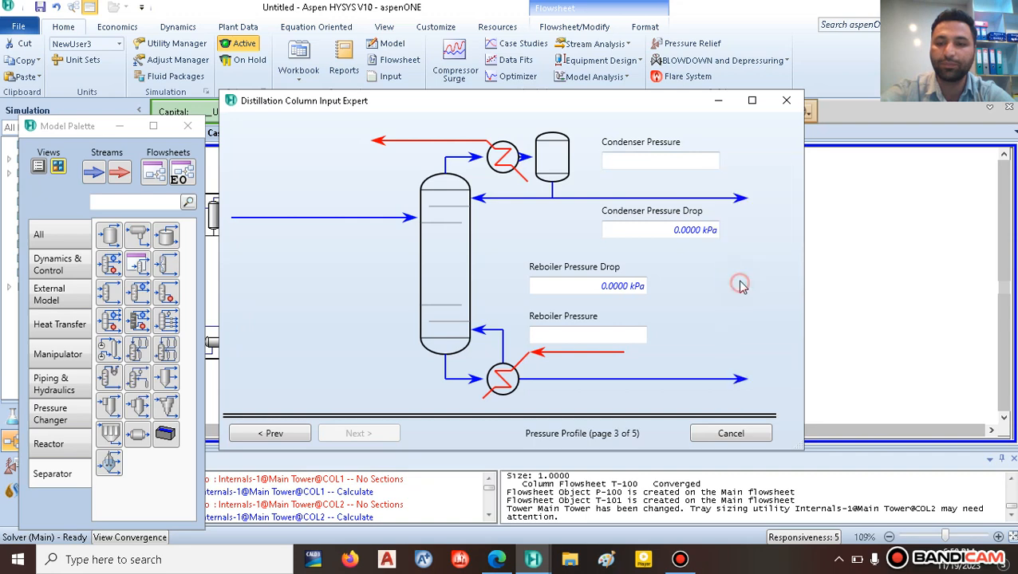
click(591, 333)
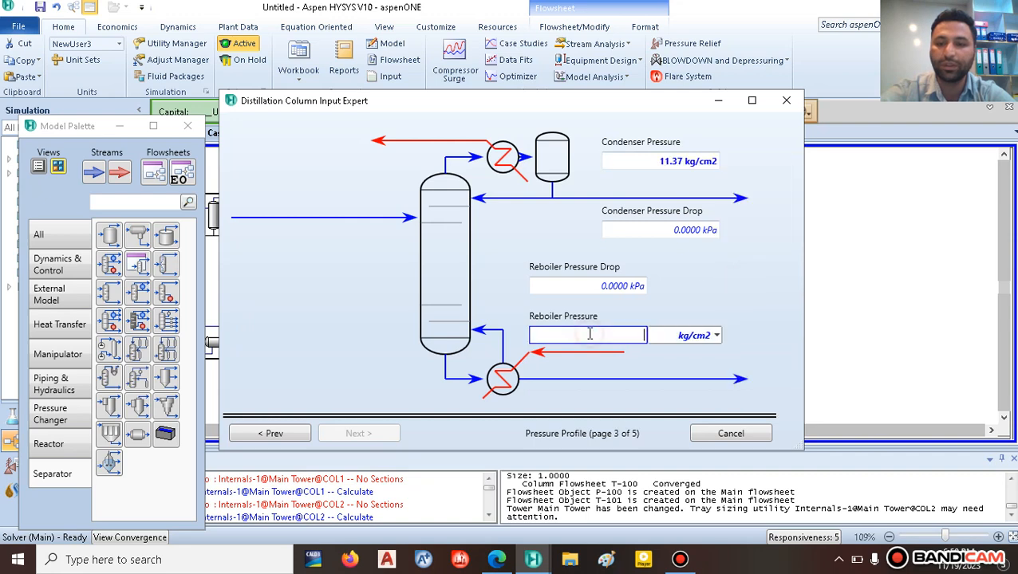
click(717, 335)
scroll(695, 283, down, 5)
scroll(695, 283, up, 5)
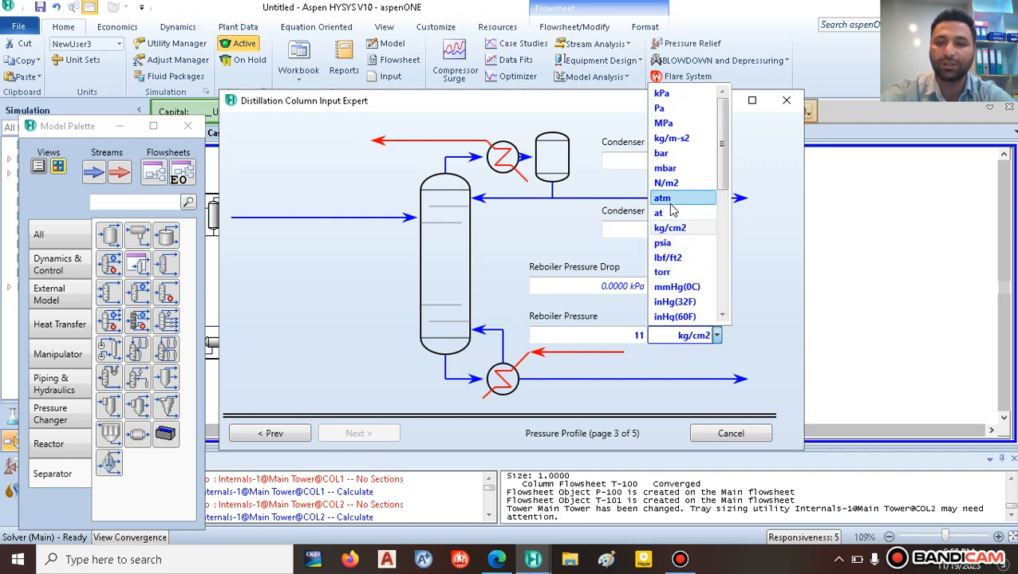
click(670, 200)
click(345, 263)
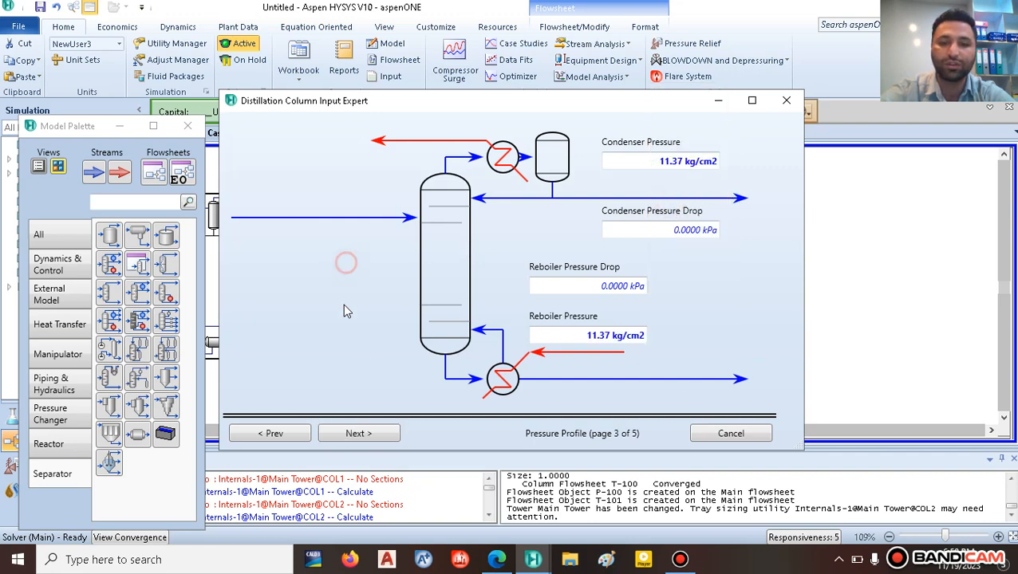
Step: Enter a 155 C condenser temperature estimate after checking the reference paper's flowsheet
click(358, 433)
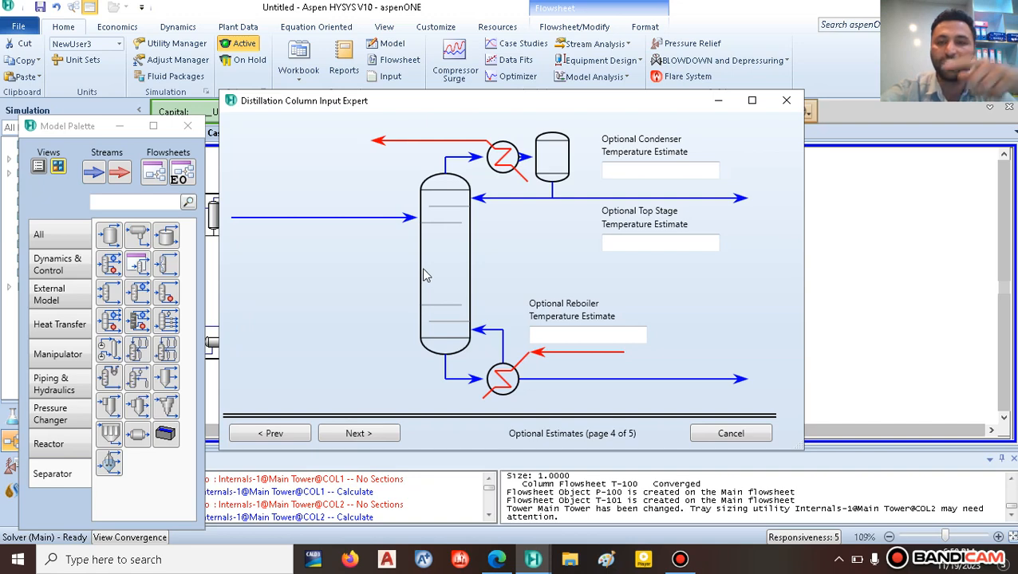
click(637, 169)
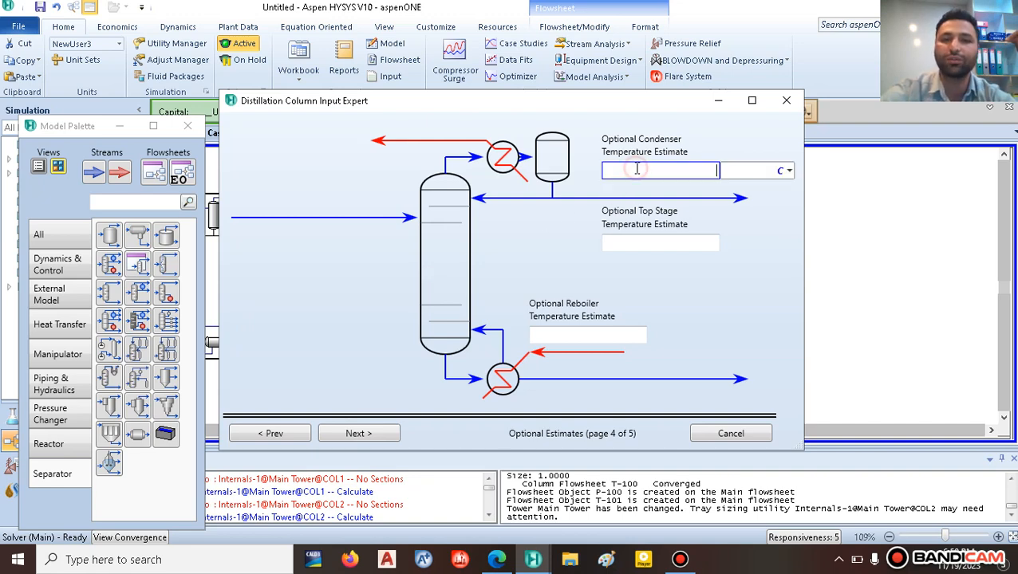
click(496, 559)
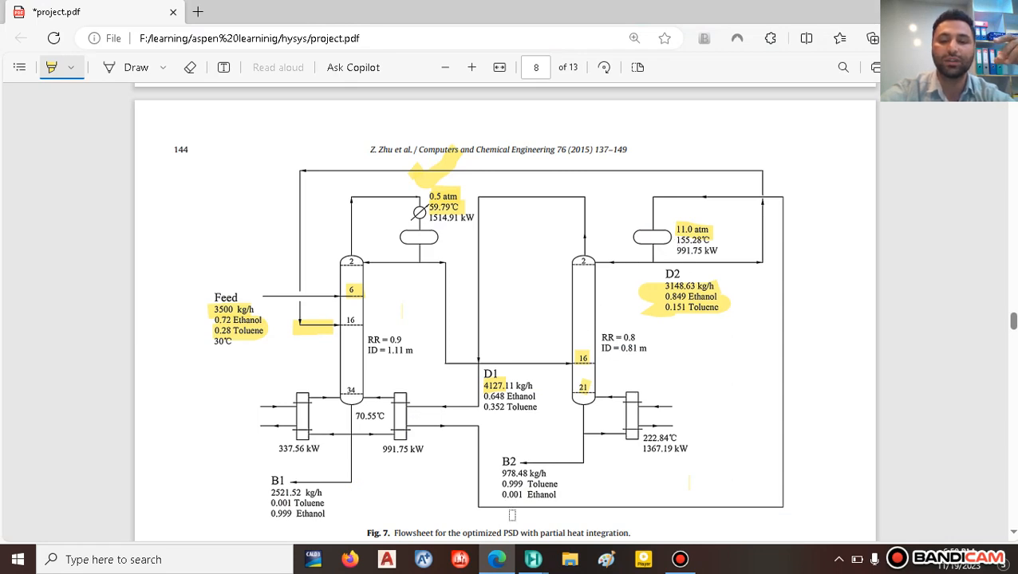
mouse_move(533, 559)
click(665, 485)
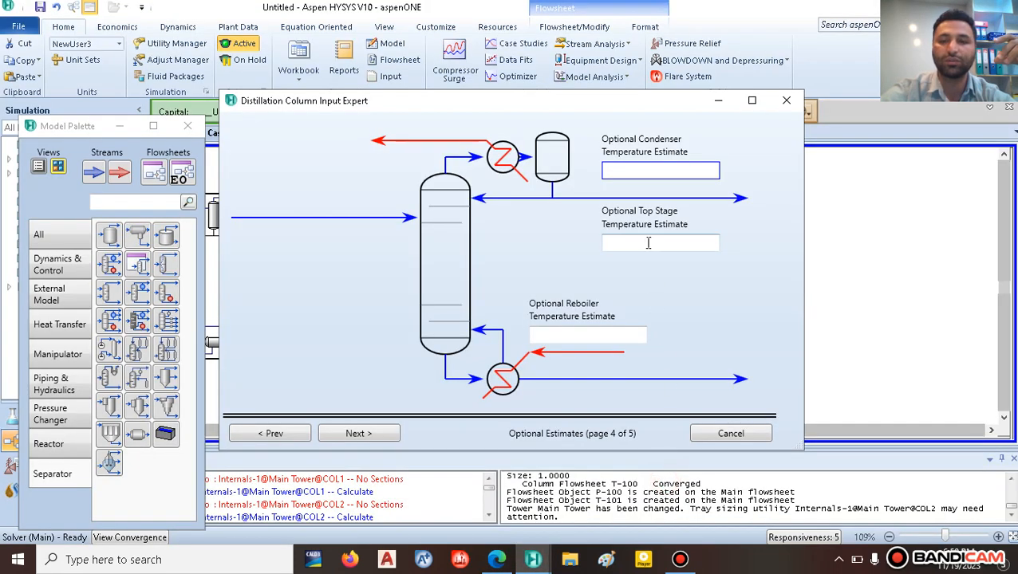
click(650, 169)
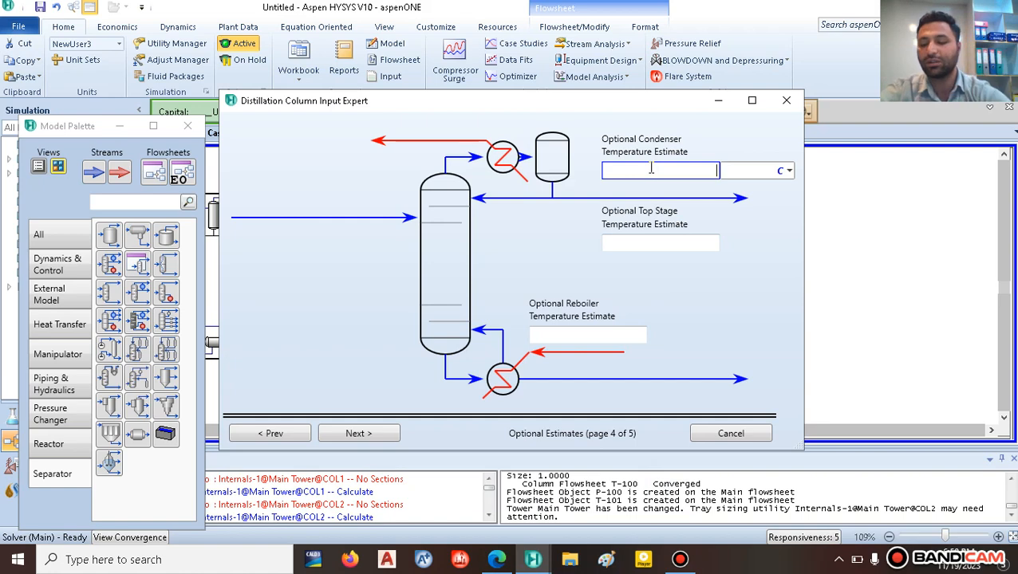
key(Return)
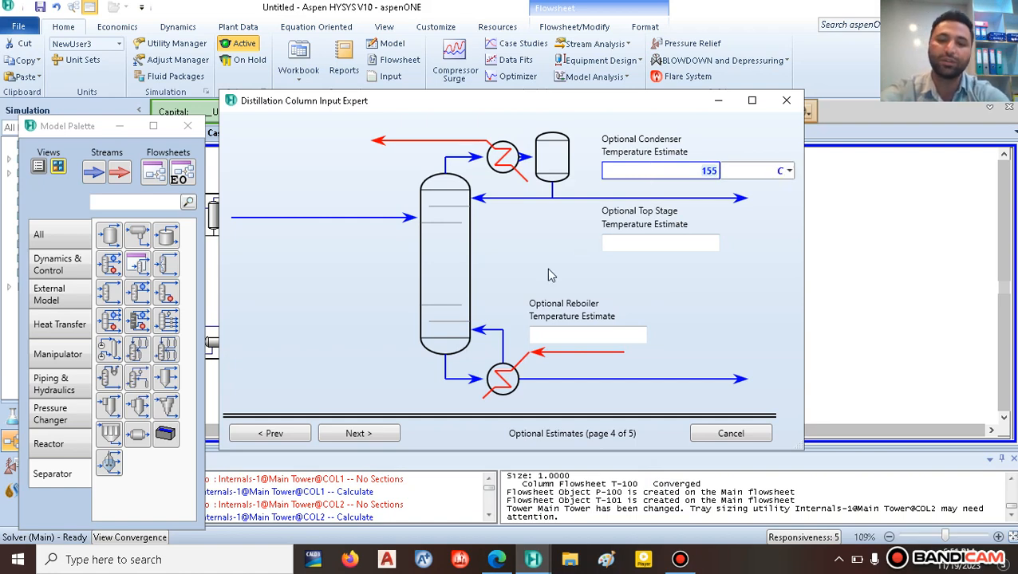
click(366, 435)
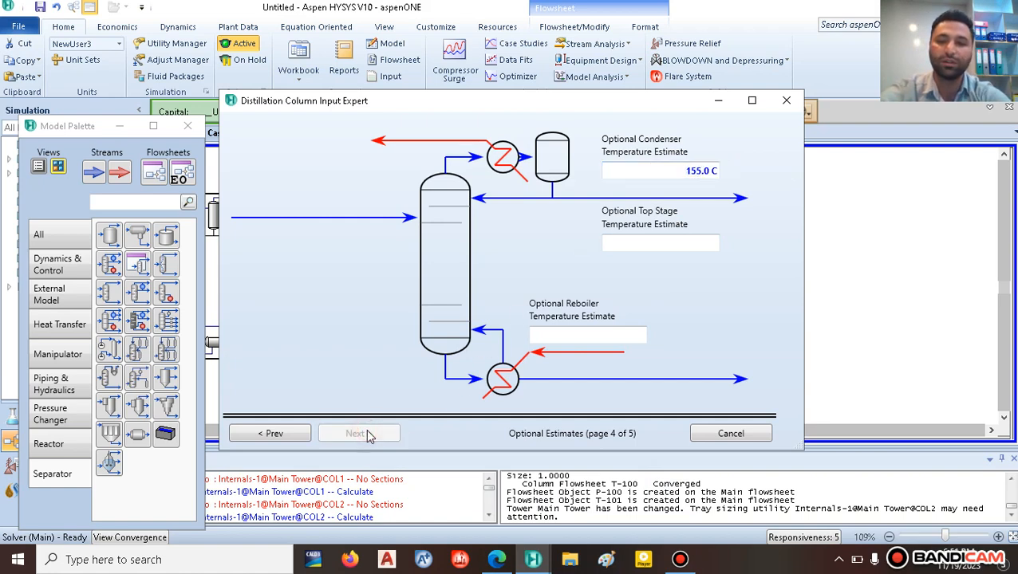
Step: Go back and verify the 155.0 C condenser temperature estimate
click(273, 433)
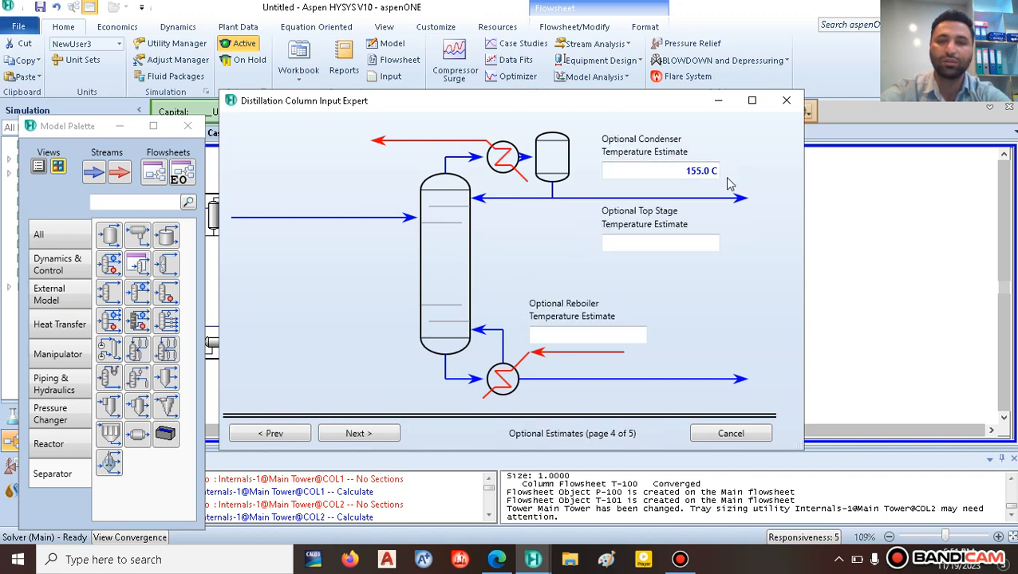
click(683, 172)
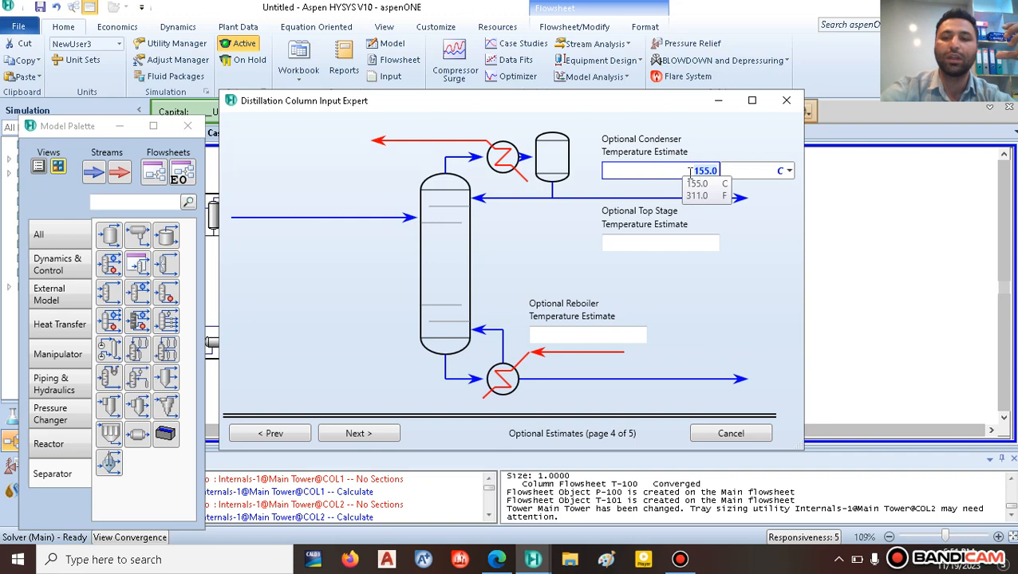
click(714, 171)
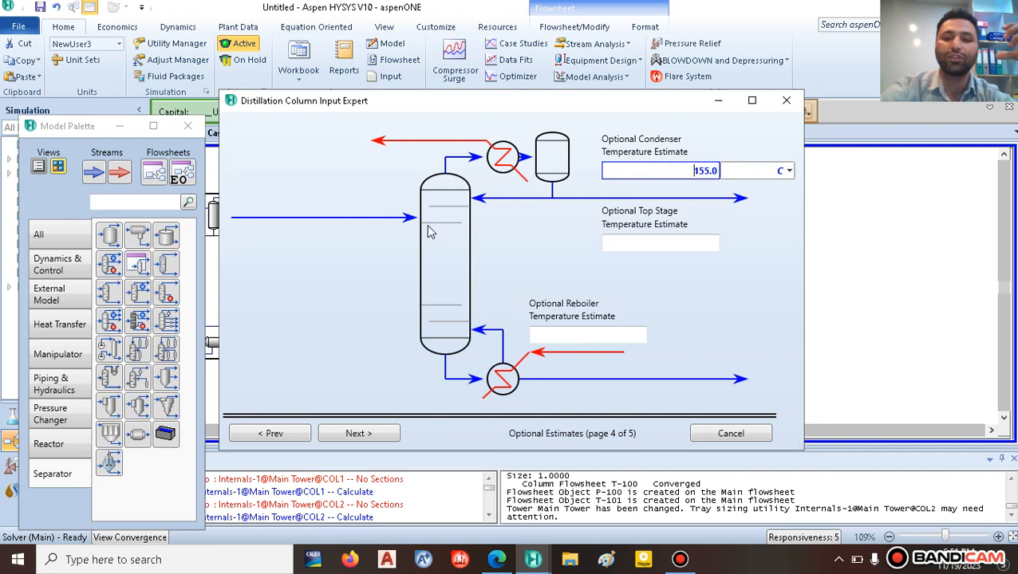
click(371, 436)
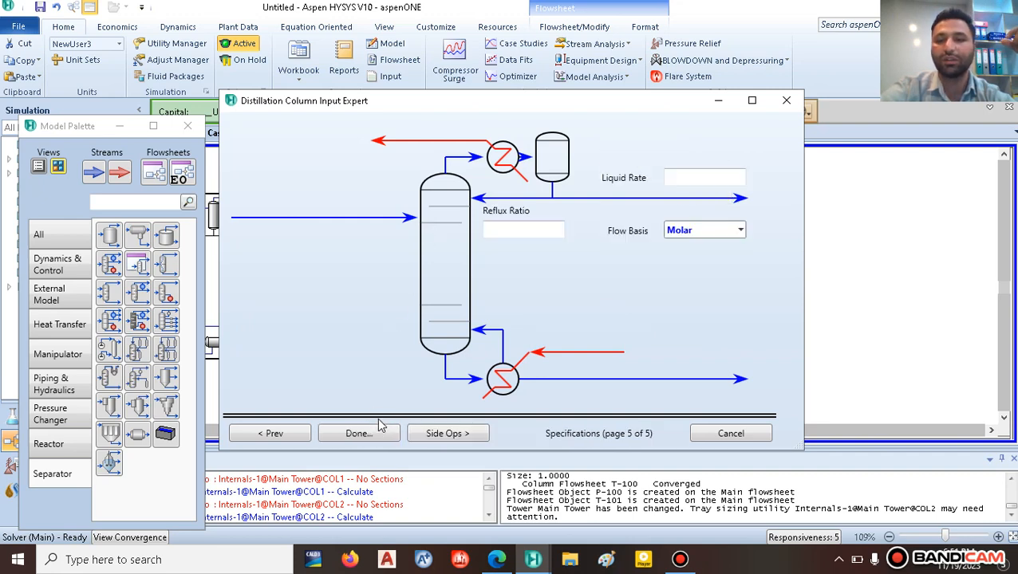
Step: Set T-101's reflux ratio to 2 and complete the Input Expert
click(535, 228)
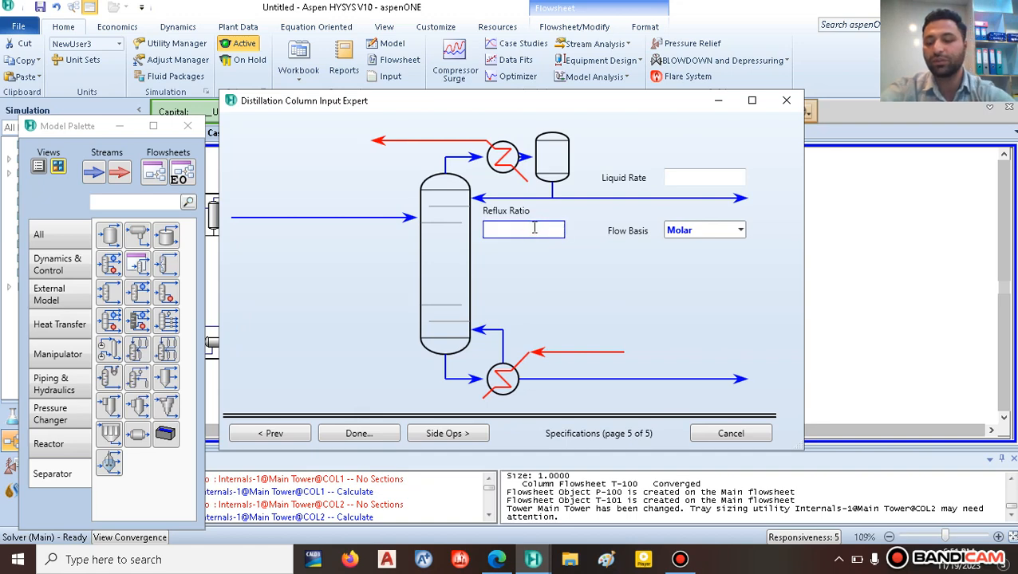
text(2)
key(Return)
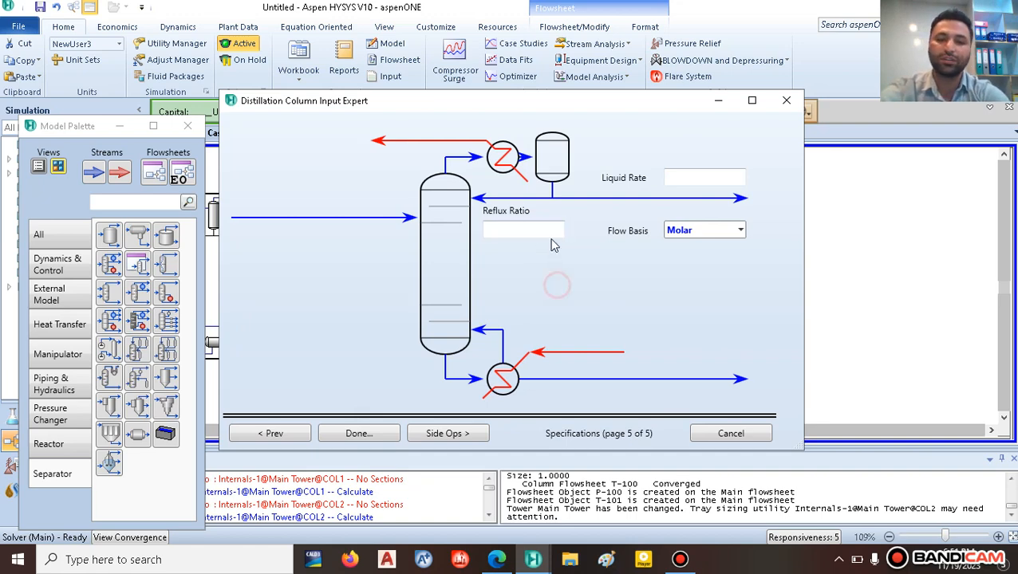
click(360, 436)
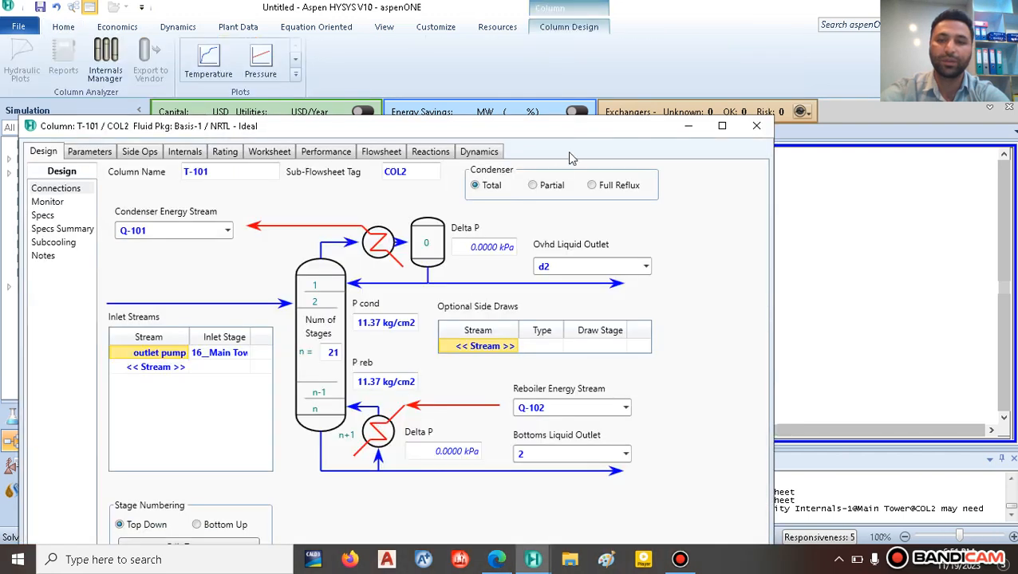
Step: Review T-101's Monitor specs (reflux ratio 2.000, empty distillate rate) against the PDF, then close the window
drag(584, 130, 656, 32)
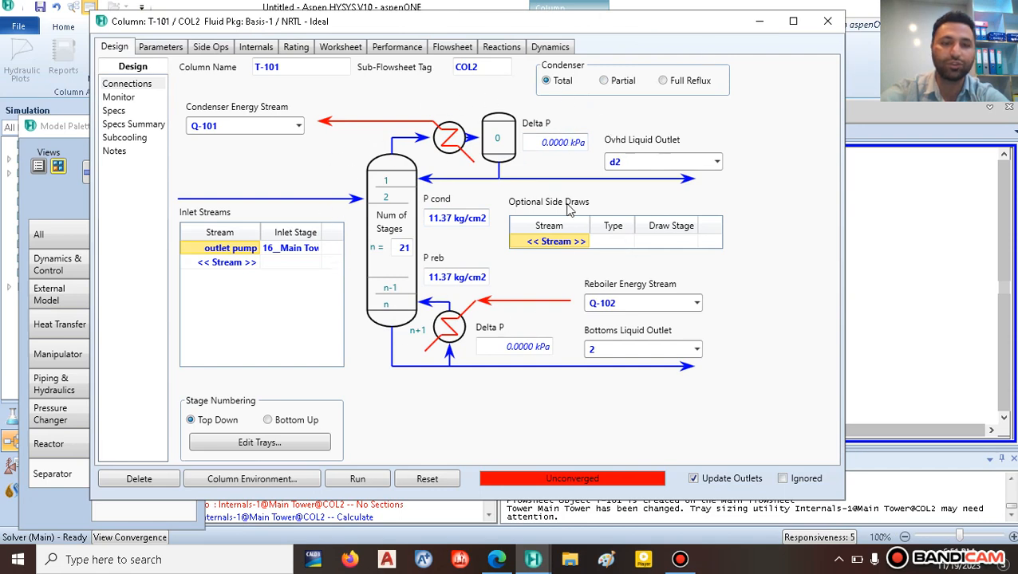
click(120, 98)
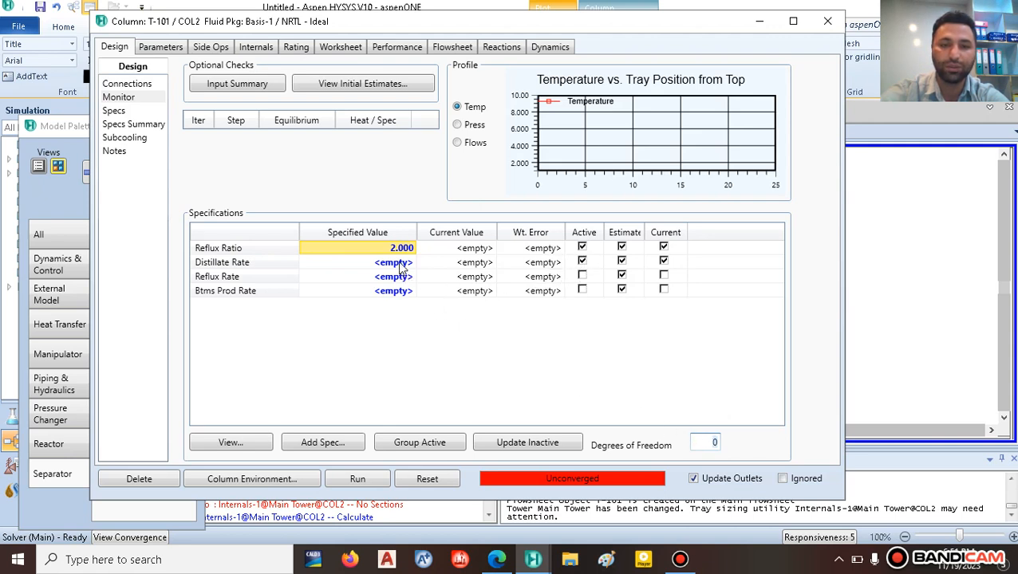
click(373, 262)
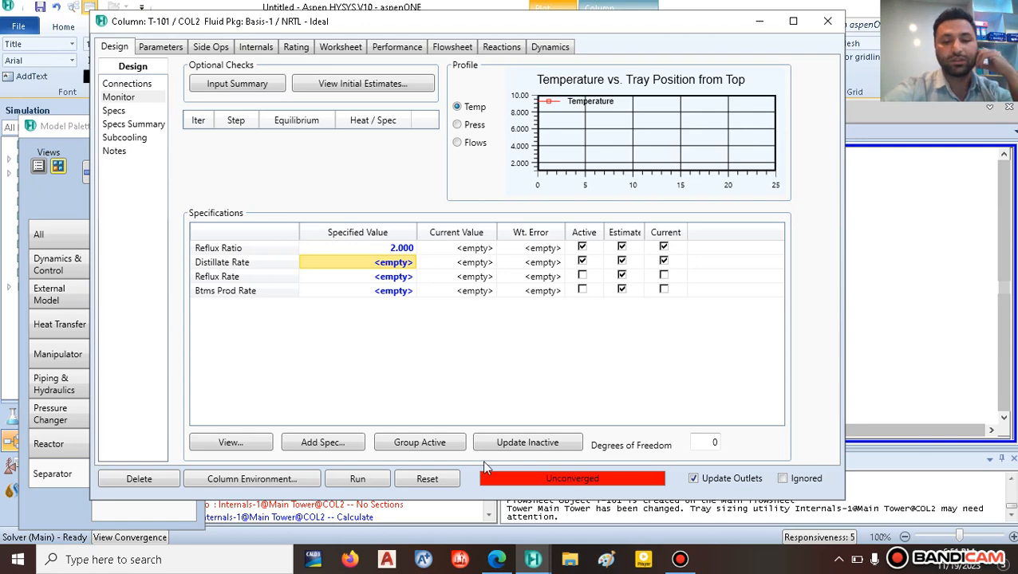
click(499, 561)
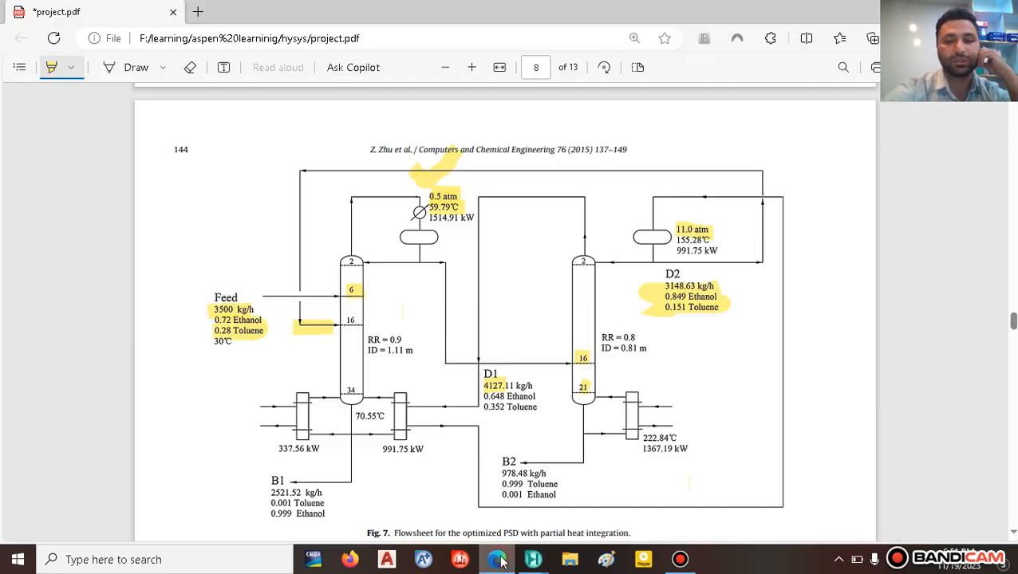
click(499, 561)
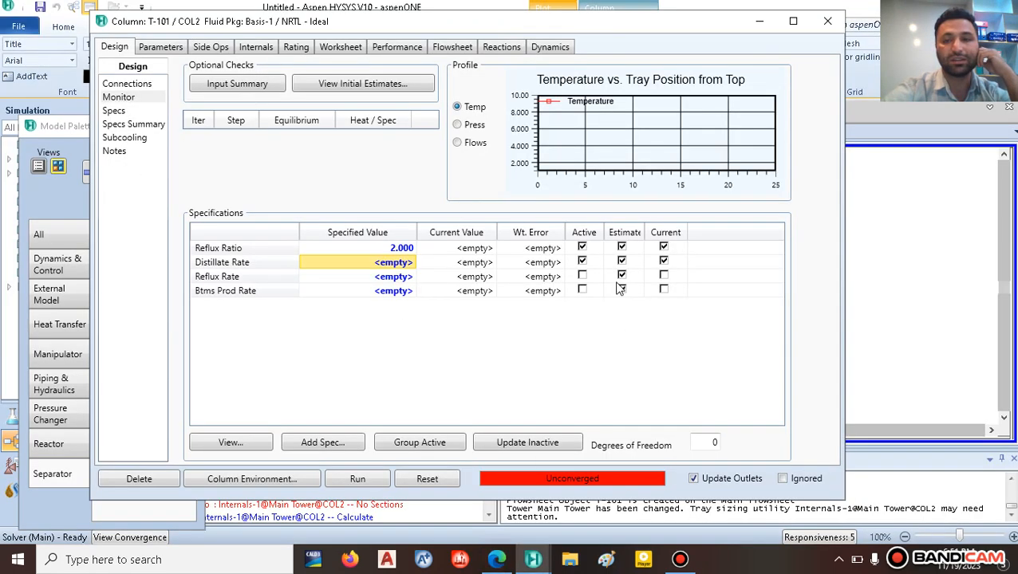
click(830, 19)
click(790, 162)
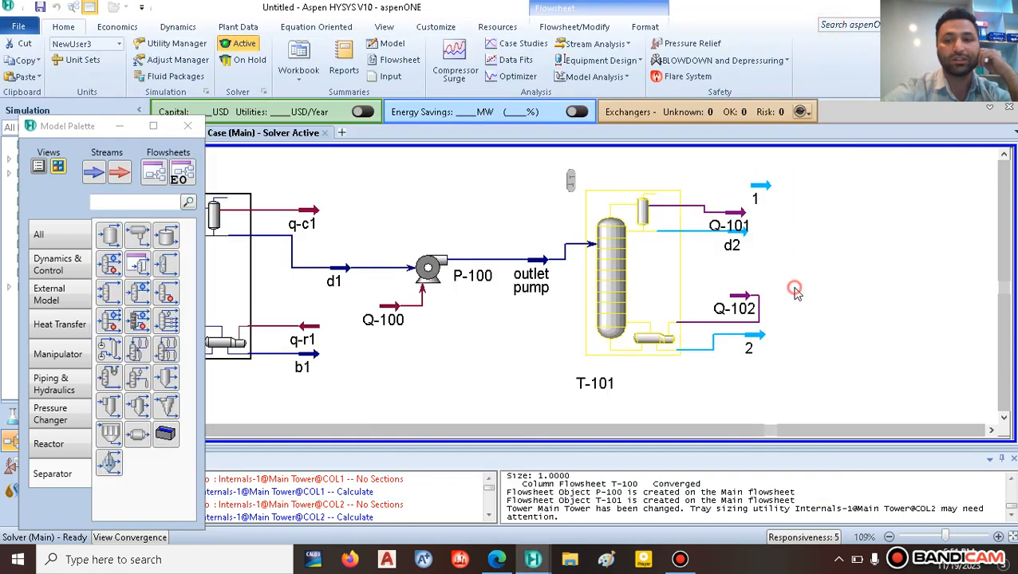
Step: Delete stray stream 1, nudge T-101 lower, and open the outlet pump stream's worksheet
click(758, 192)
key(Delete)
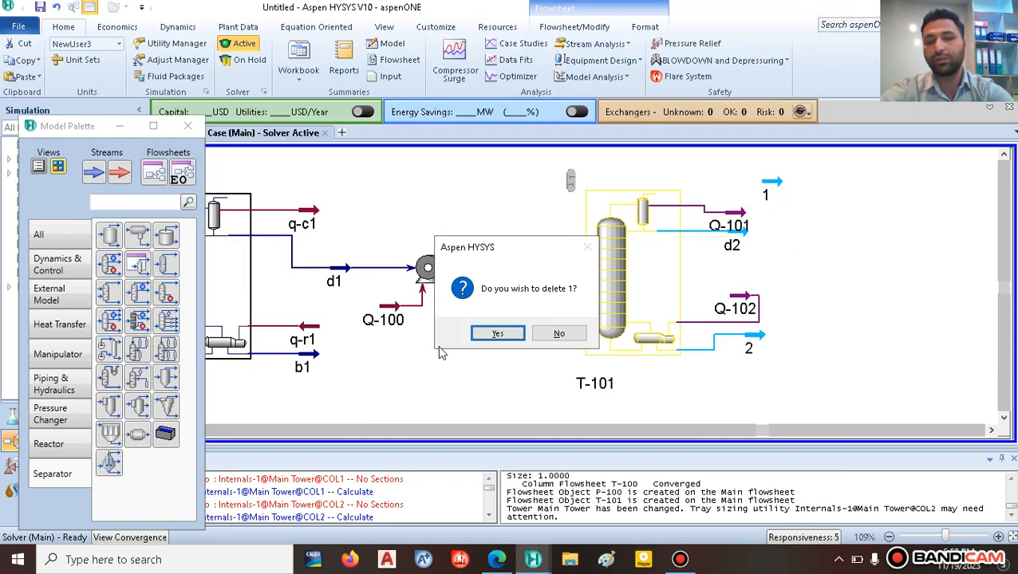
click(495, 338)
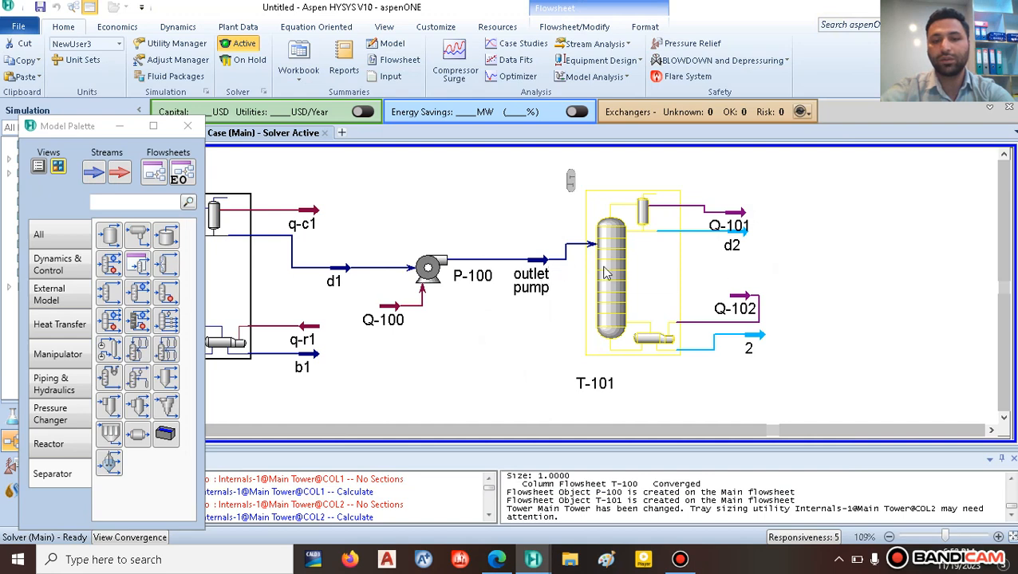
click(606, 275)
drag(608, 292, 607, 294)
click(523, 327)
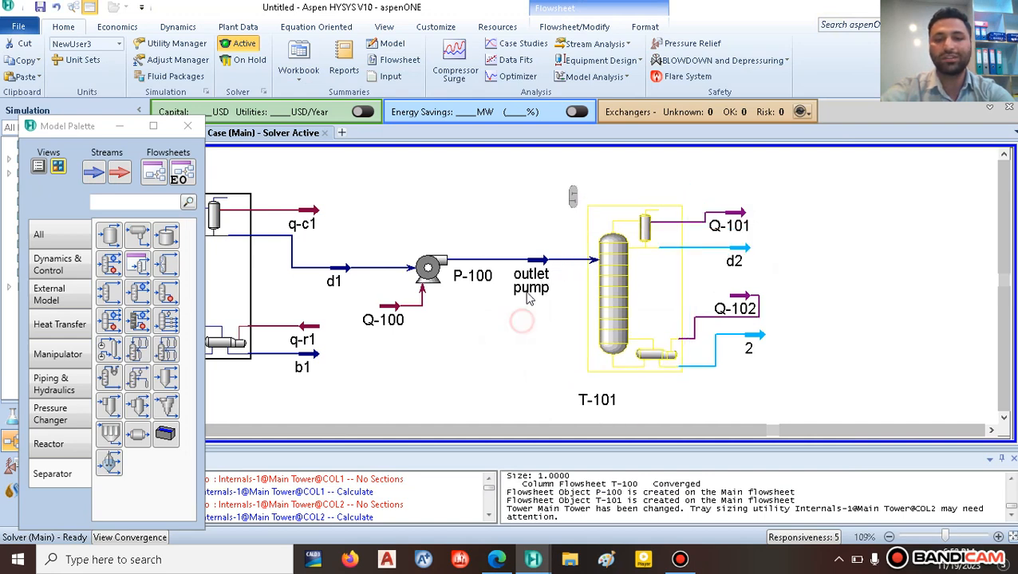
double_click(541, 261)
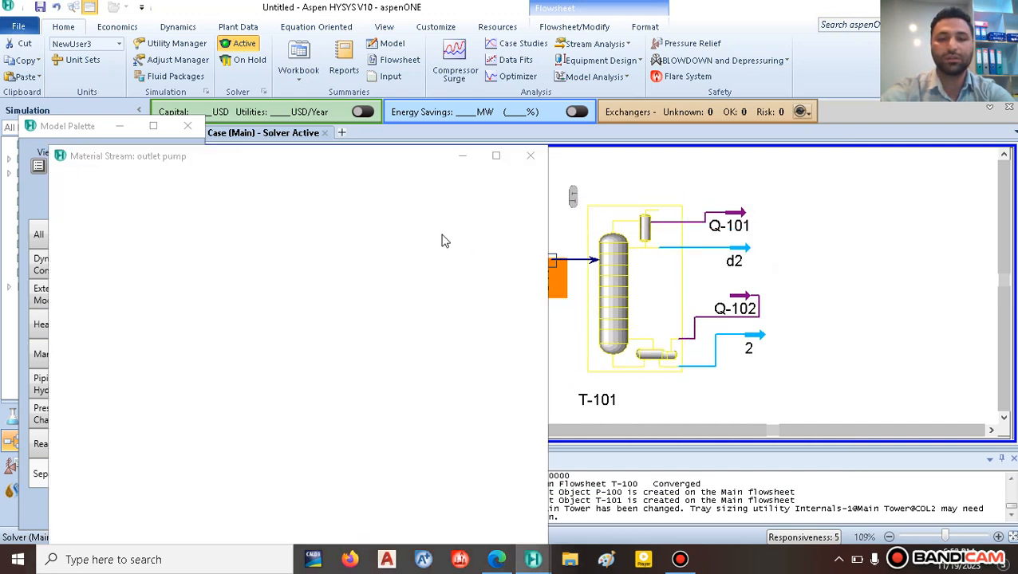
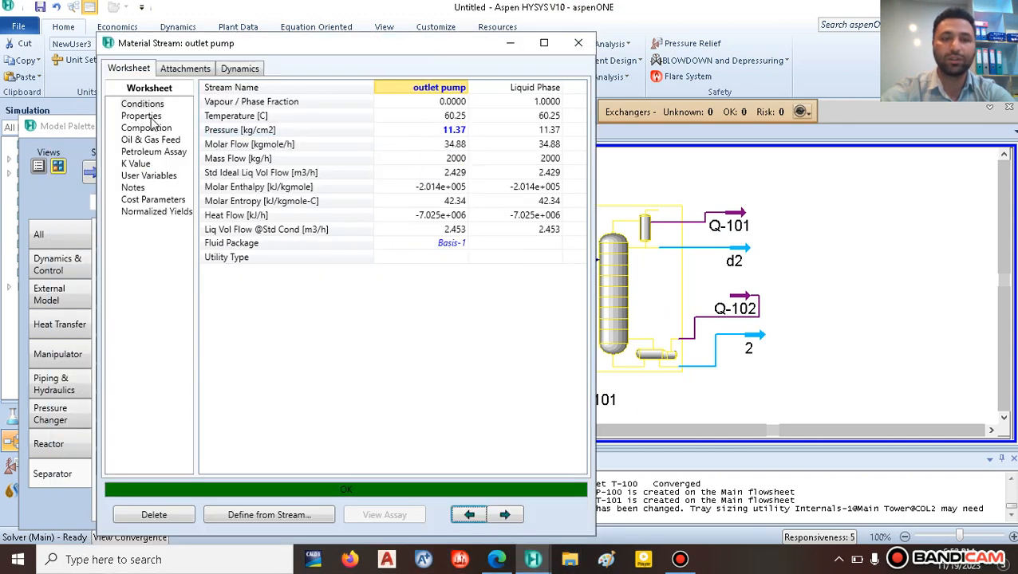
Step: Check the outlet pump stream's mass flow, then run column T-101
click(448, 163)
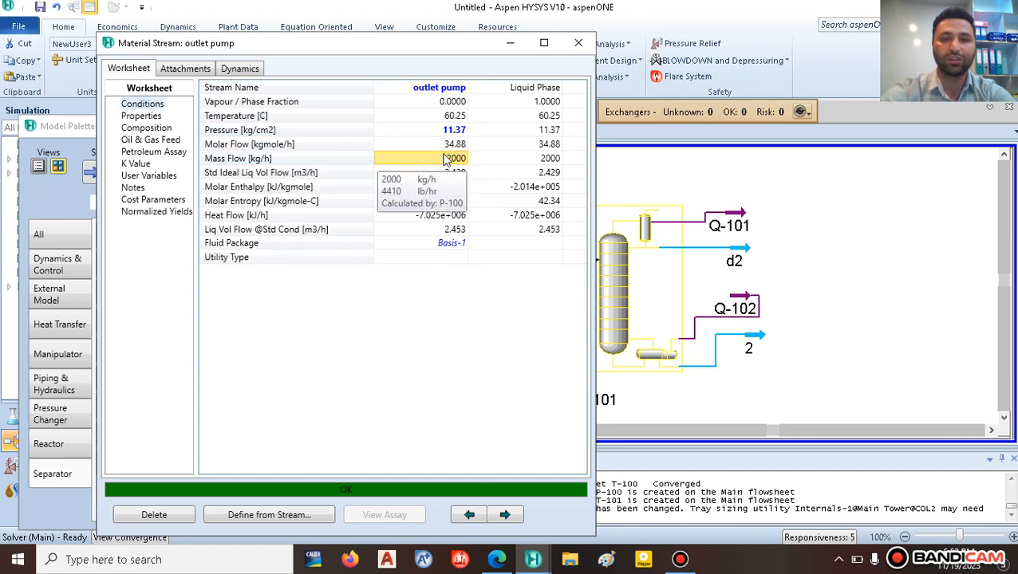
click(578, 43)
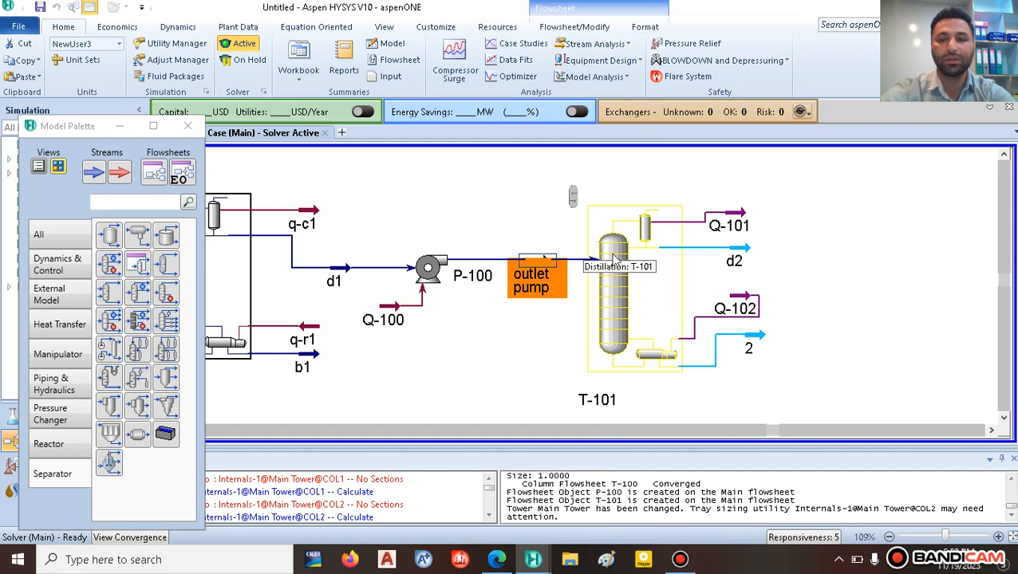
double_click(636, 270)
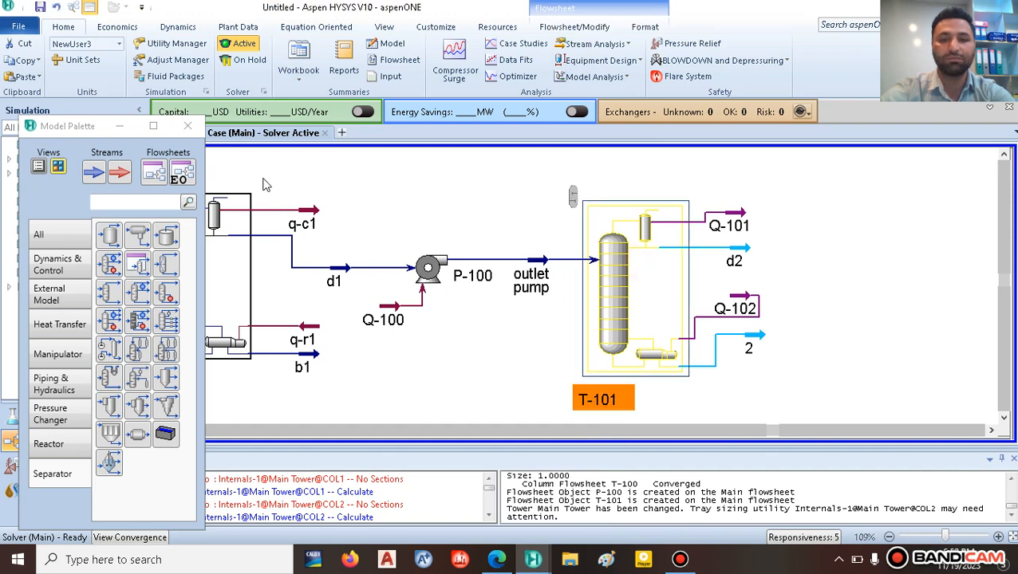
drag(269, 194, 313, 60)
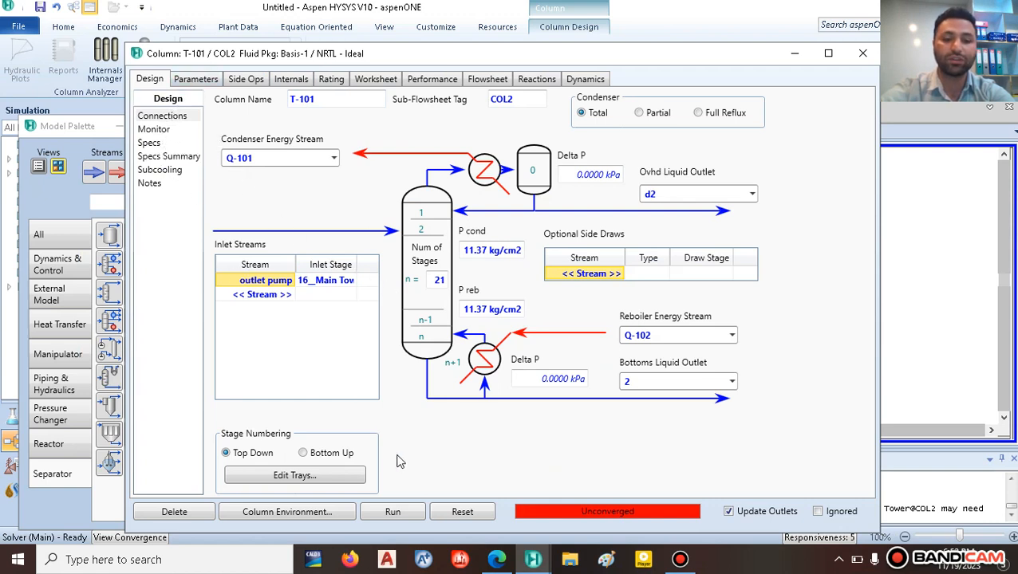
click(391, 511)
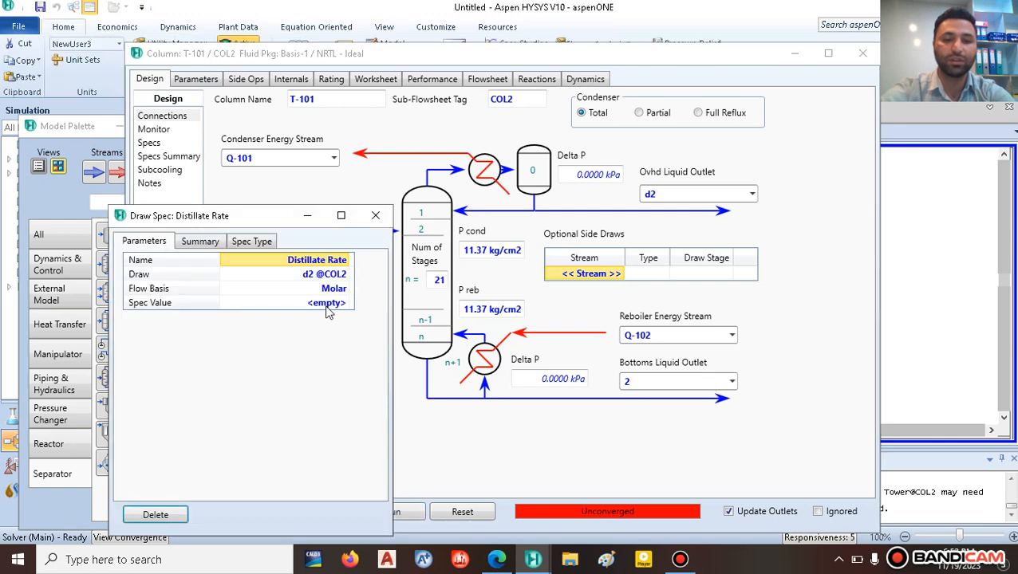
Step: Switch T-101's distillate rate spec to mass basis with a value of 1000 kg/h
click(343, 289)
click(267, 323)
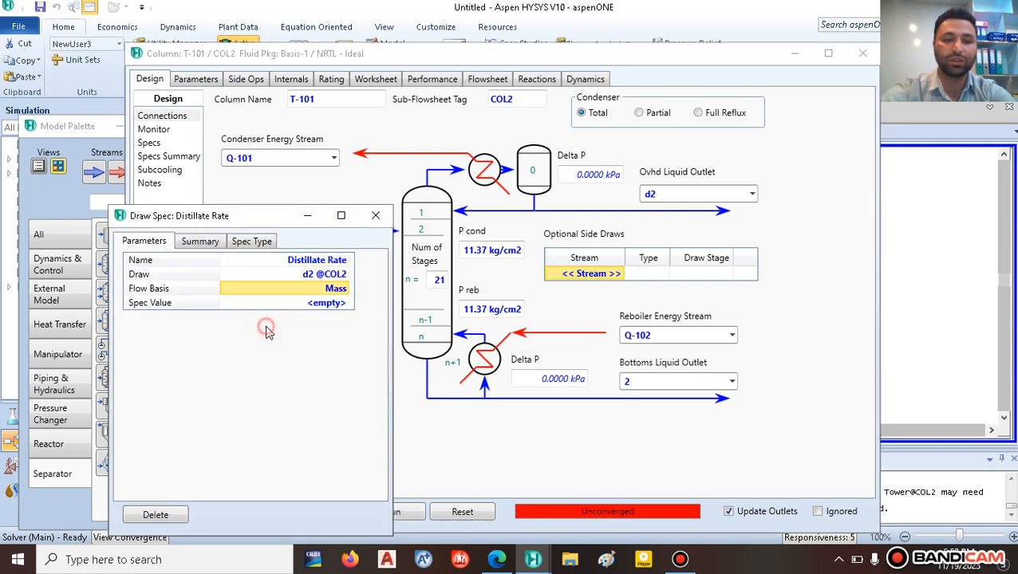
click(329, 307)
text(1000)
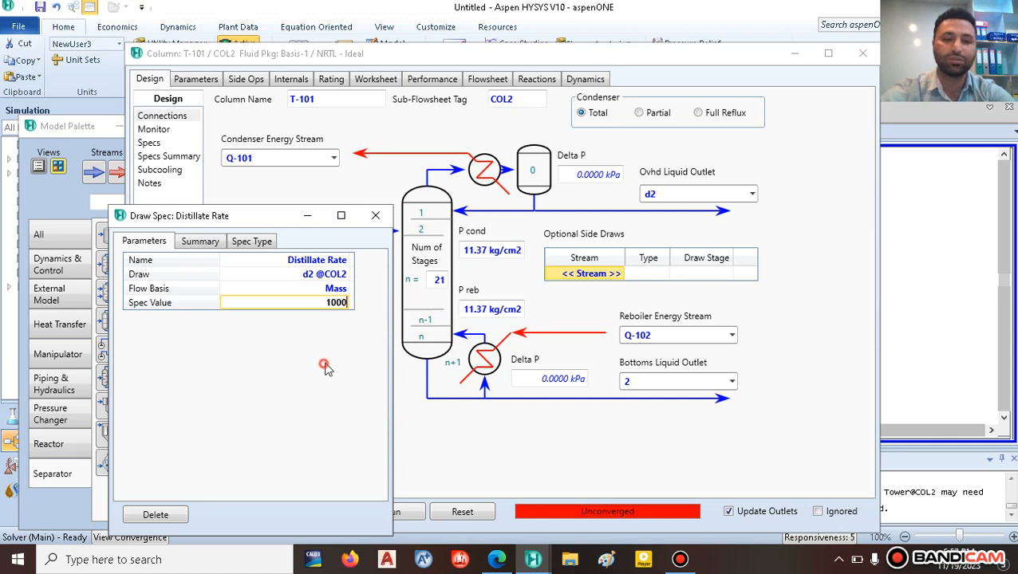
key(Return)
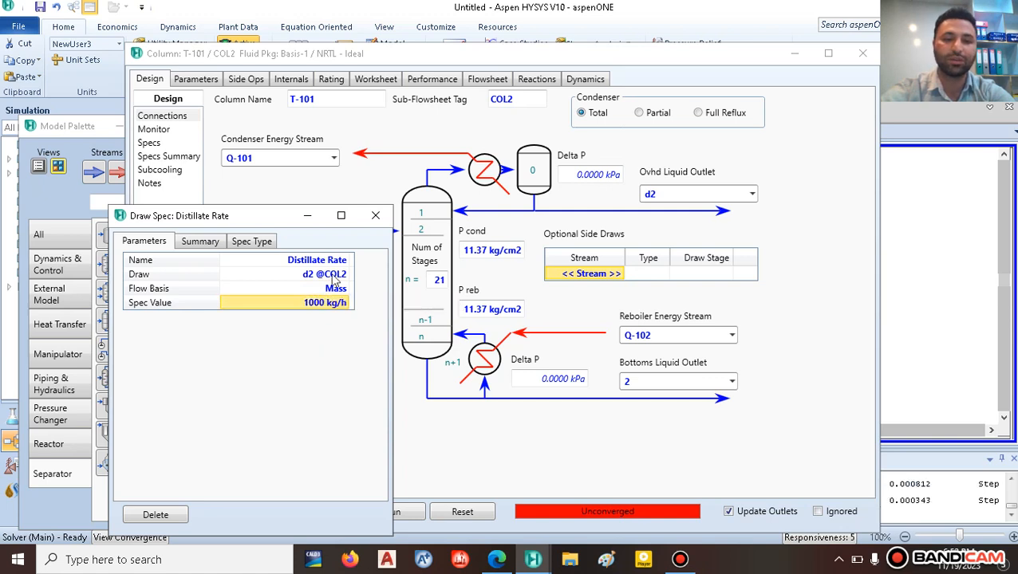
click(375, 217)
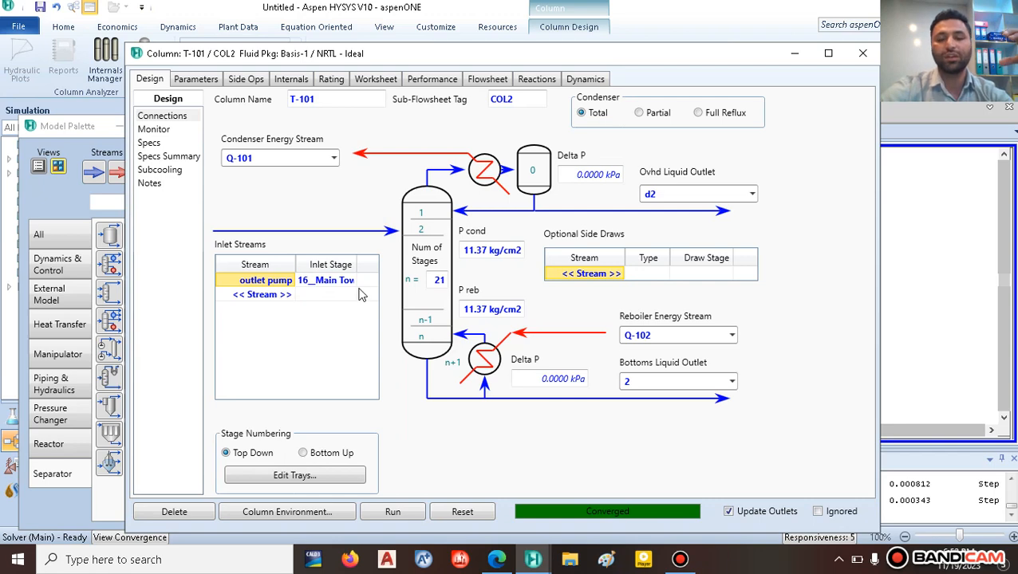
Step: Move stream 2's end lower and extend stream d2's end further right
click(861, 55)
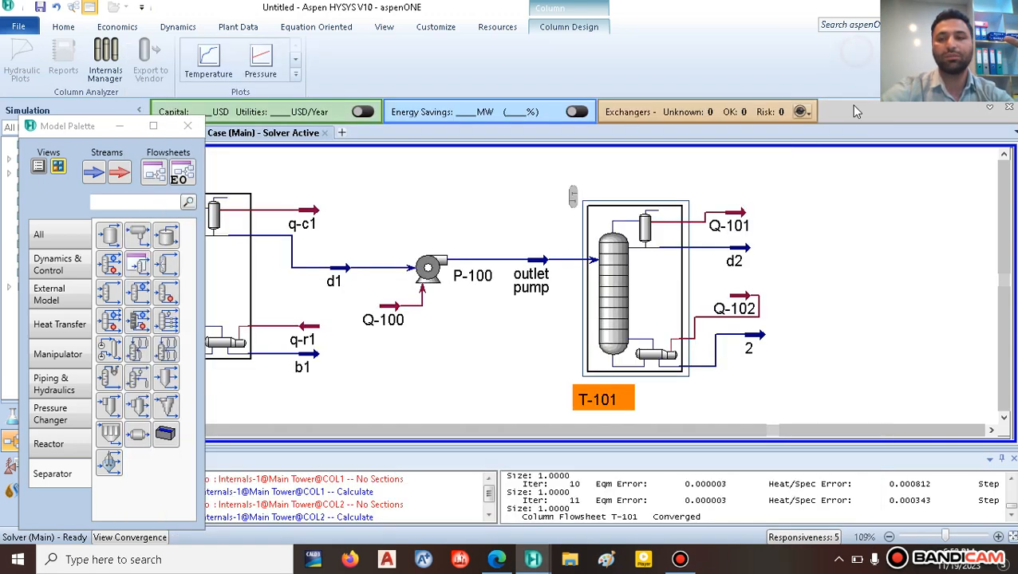
drag(755, 341, 767, 371)
click(849, 316)
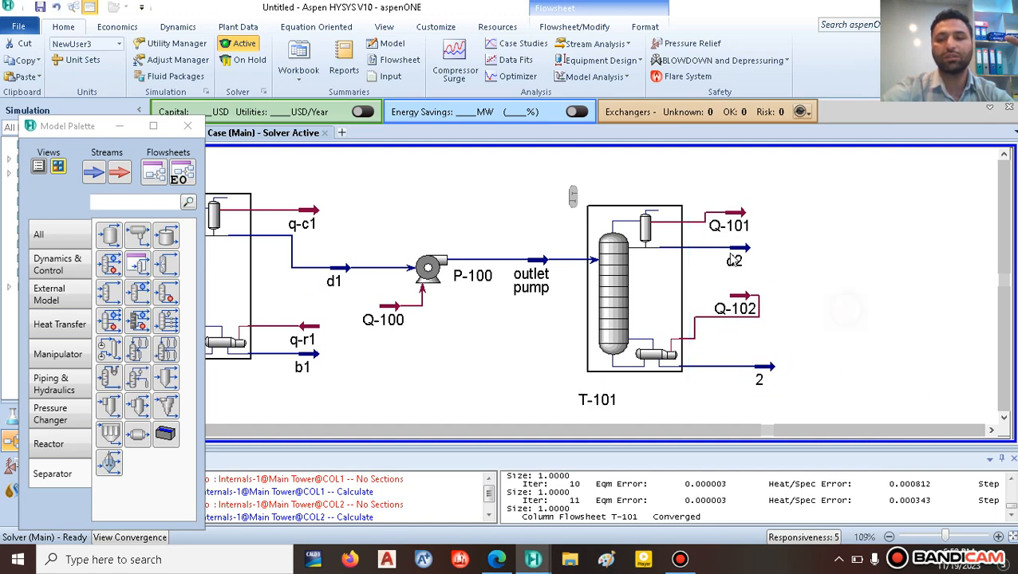
mouse_move(753, 257)
drag(747, 256, 815, 255)
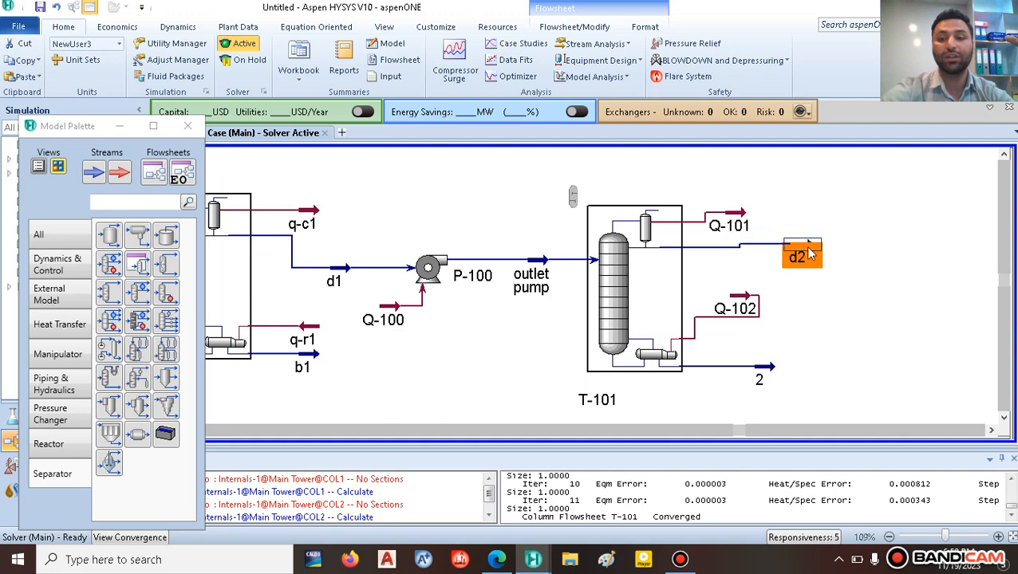
click(853, 310)
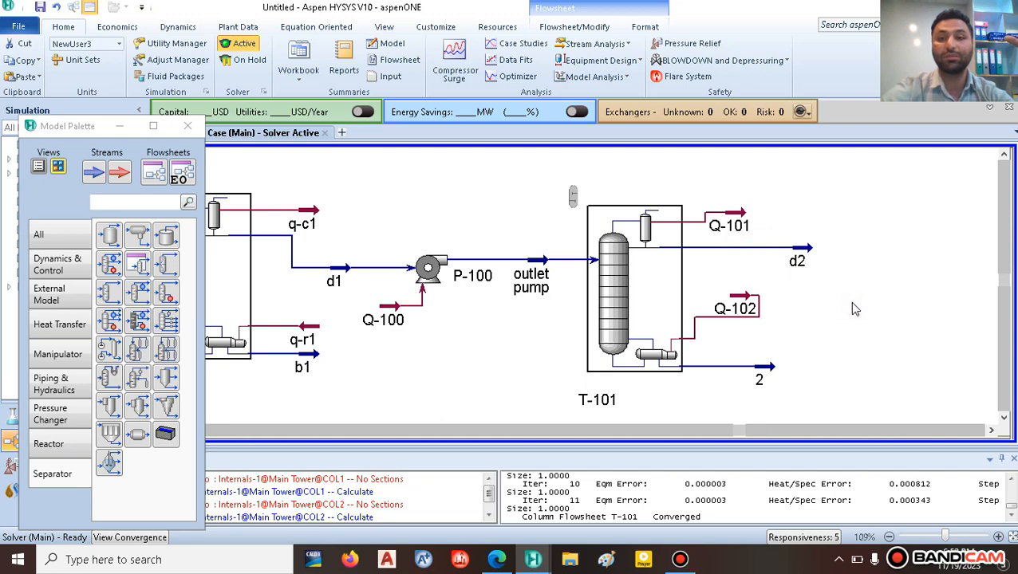
Step: Check stream 2's composition (0.5132 ethanol, 0.4868 toluene) and review the T-101 column window
double_click(767, 369)
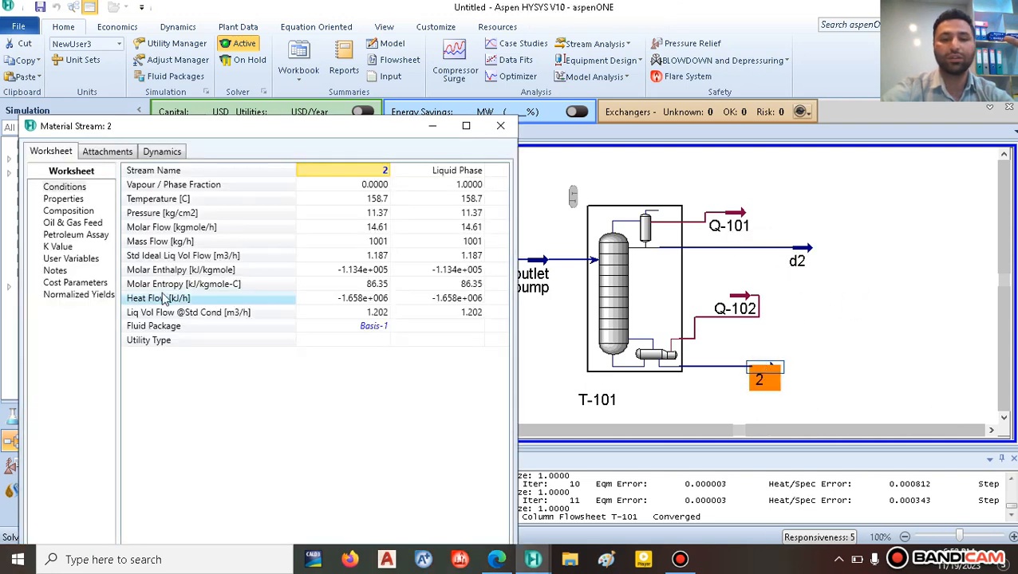
click(69, 210)
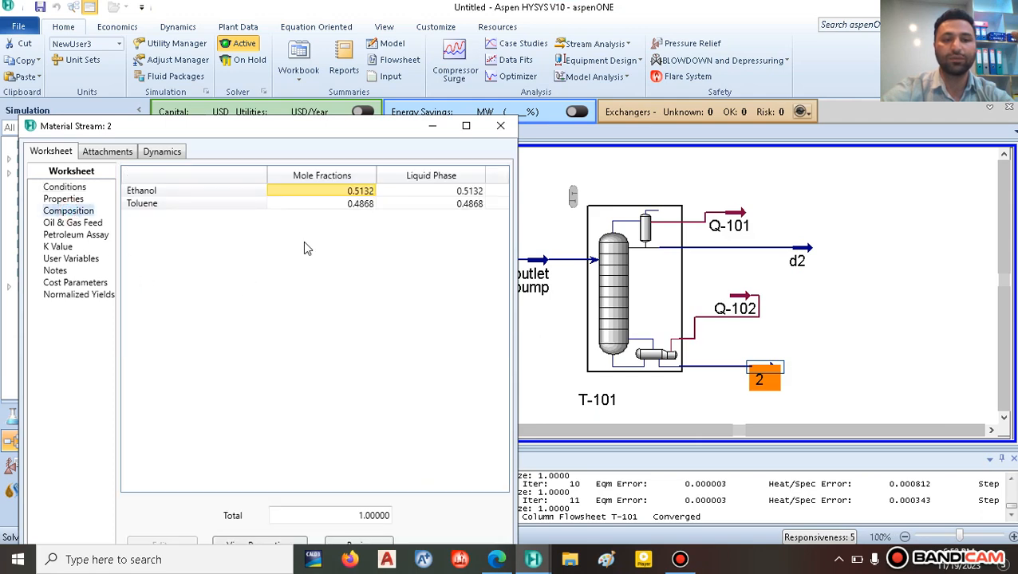
click(501, 126)
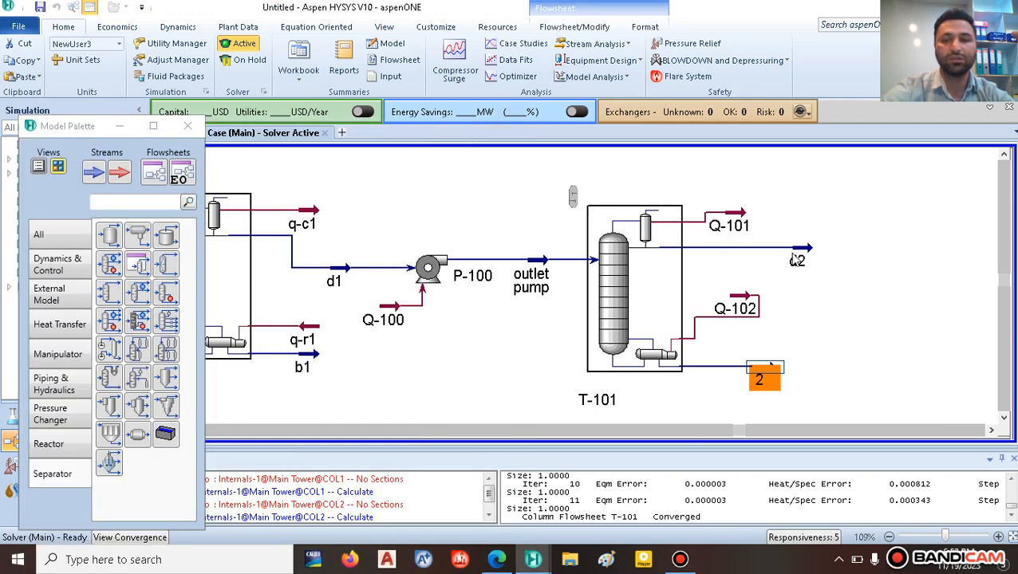
double_click(630, 261)
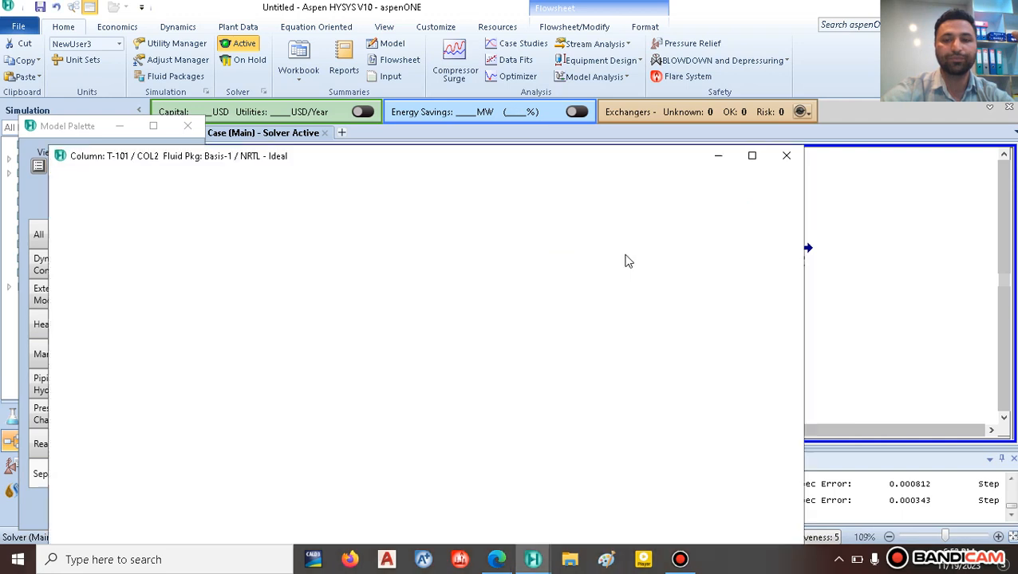
drag(585, 158, 518, 36)
click(722, 35)
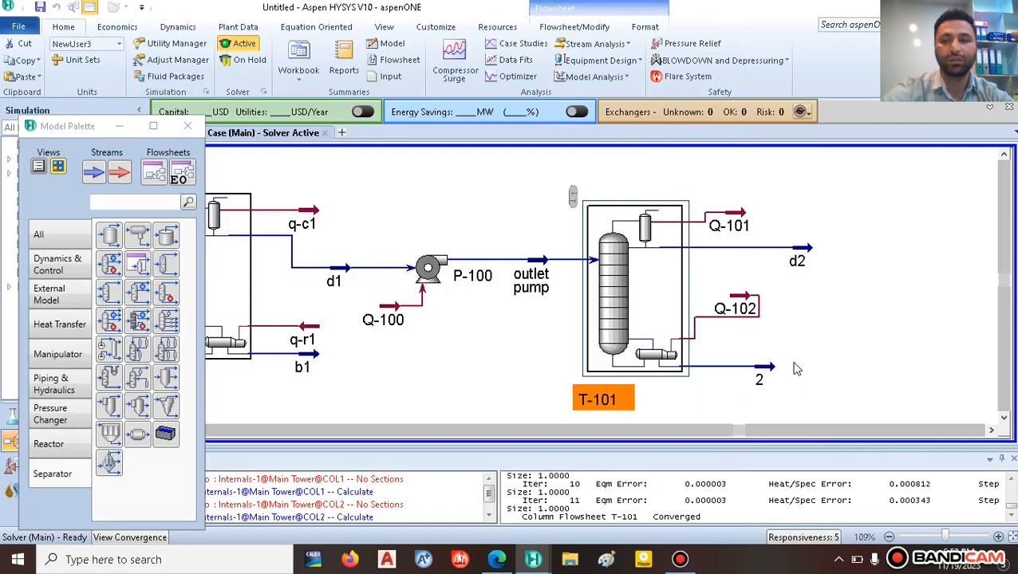
right_click(770, 370)
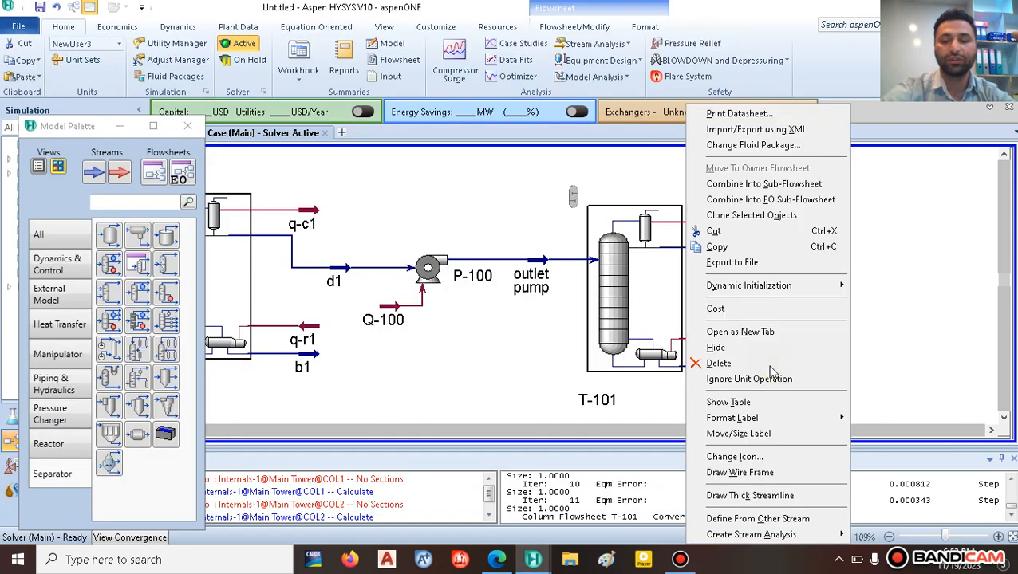
click(888, 345)
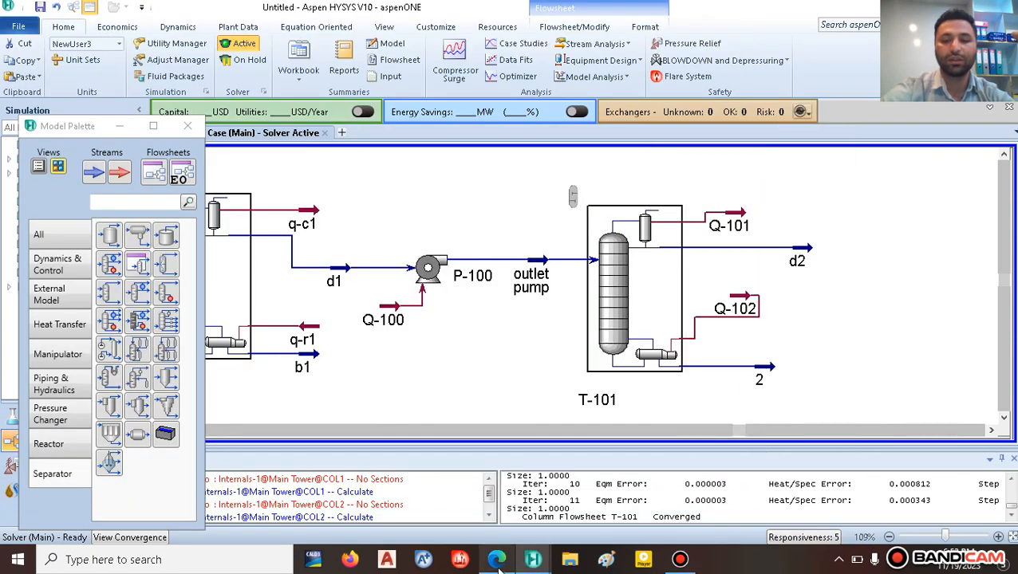
Step: Highlight B2's 0.999 toluene / 0.001 ethanol composition in project.pdf, then return to HYSYS
click(496, 559)
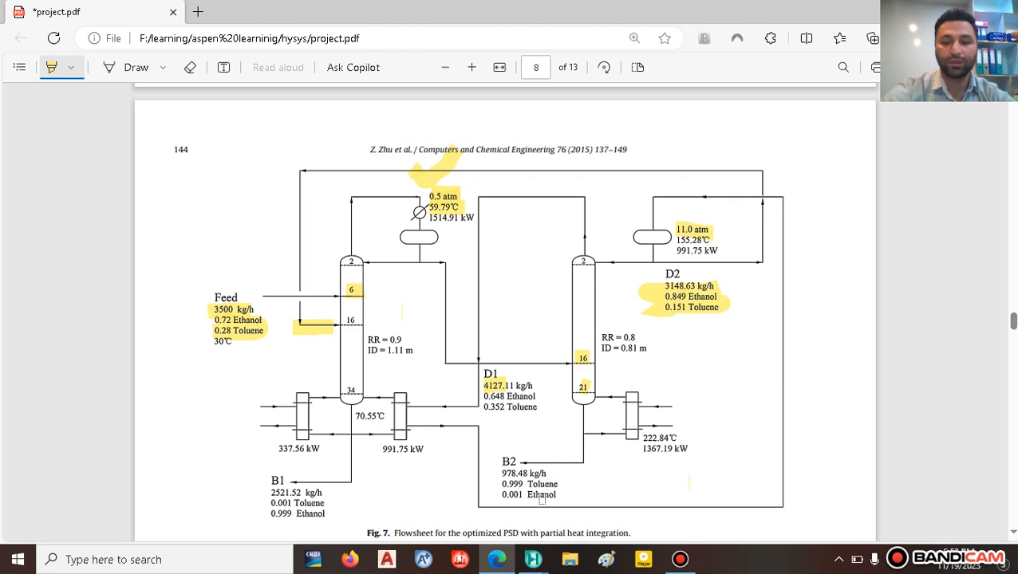
mouse_move(556, 483)
mouse_down()
mouse_move(499, 487)
mouse_move(522, 494)
mouse_up()
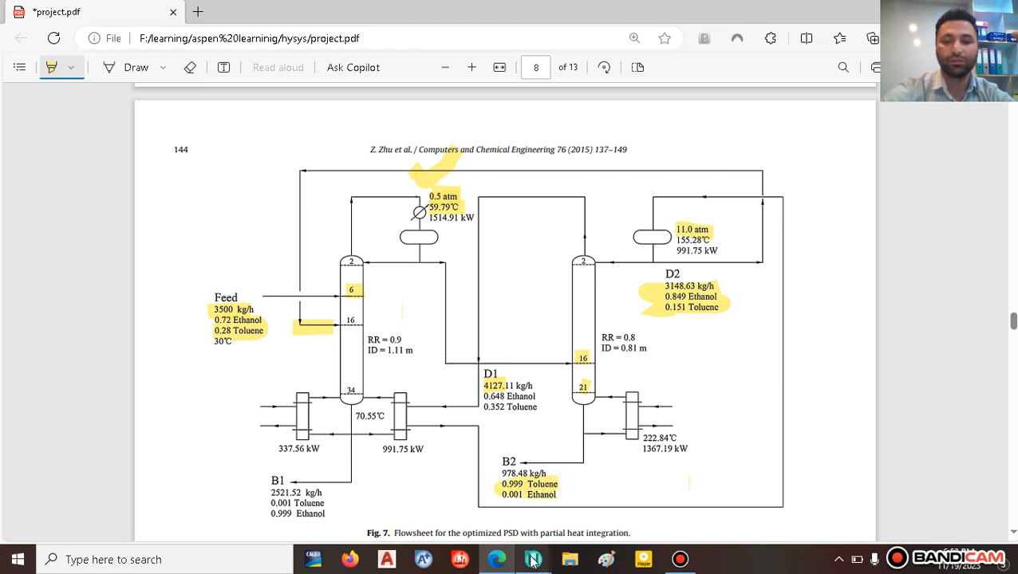
mouse_move(531, 559)
click(517, 501)
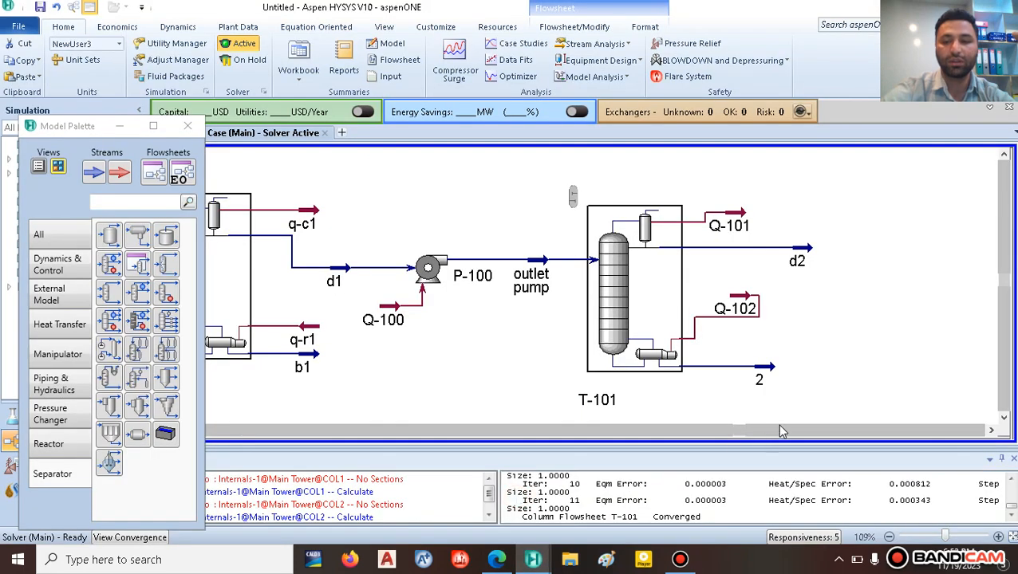
Step: Review stream 2's composition, then place its data table (158.7 C, 11.37 kg/cm2, 14.61 kgmole/h) beside T-101
double_click(762, 375)
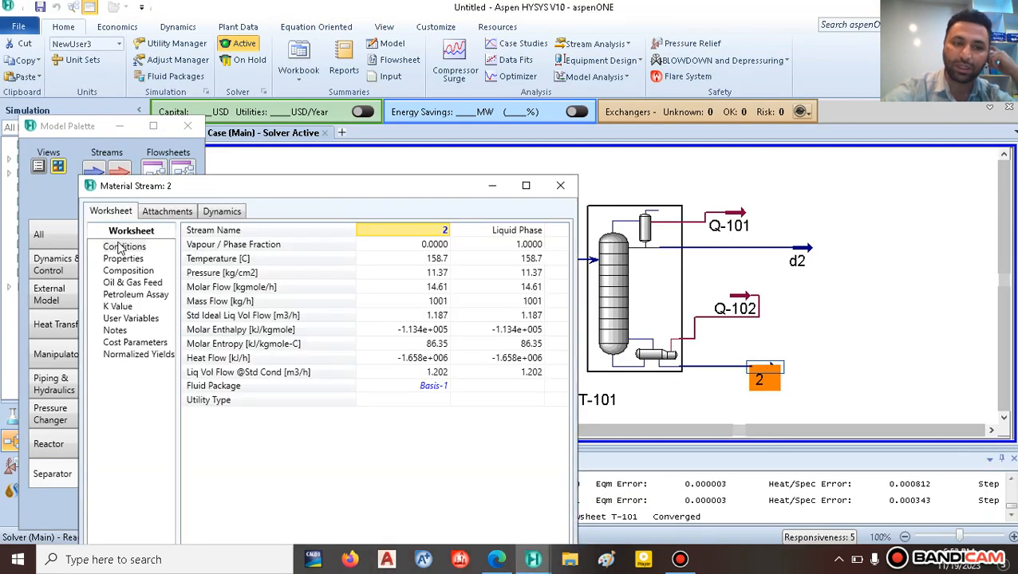
click(130, 271)
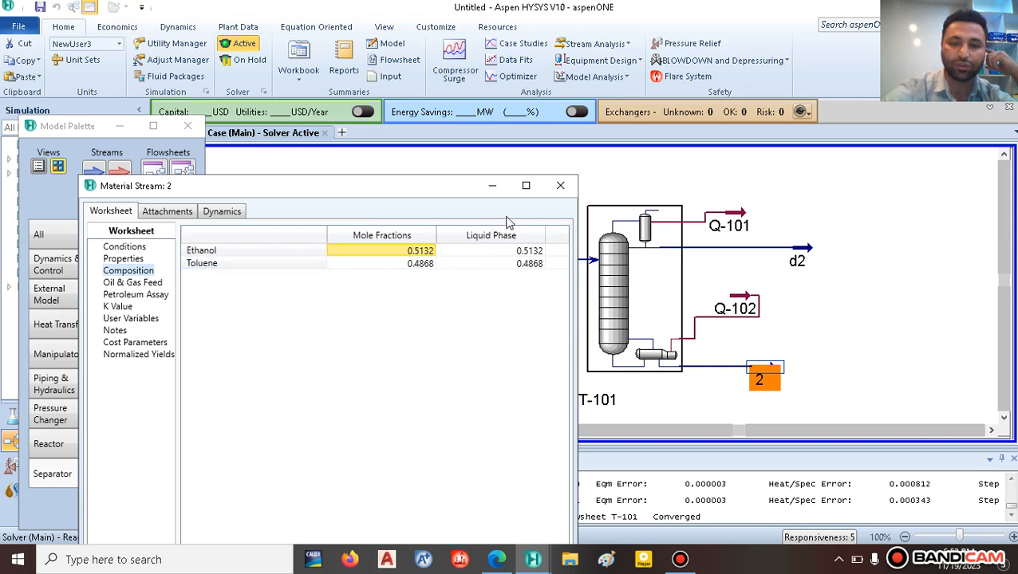
click(560, 185)
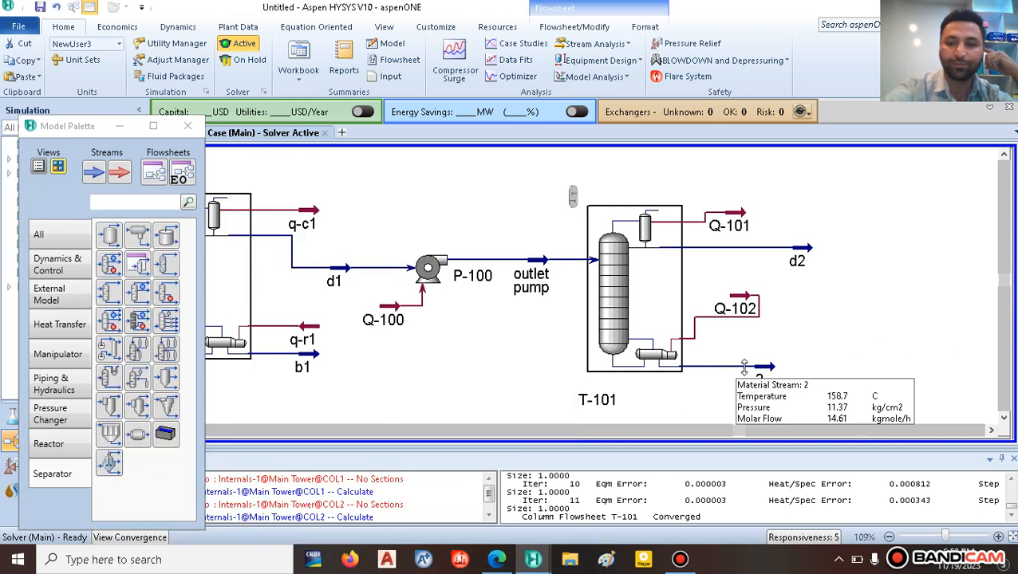
right_click(767, 373)
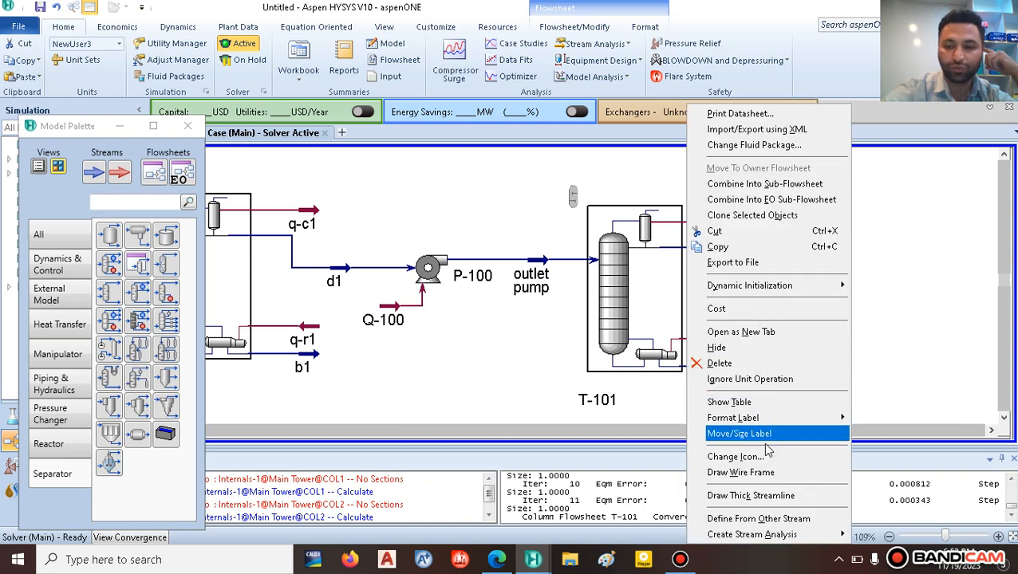
click(749, 409)
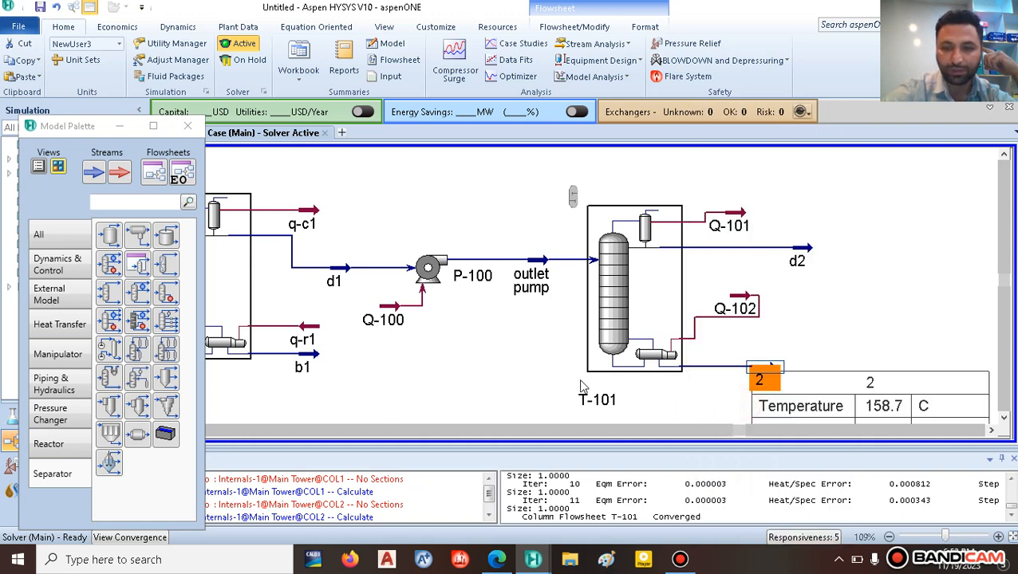
drag(894, 412, 875, 292)
Step: Add the Toluene master component mole fraction as a variable in stream 2's table
double_click(875, 292)
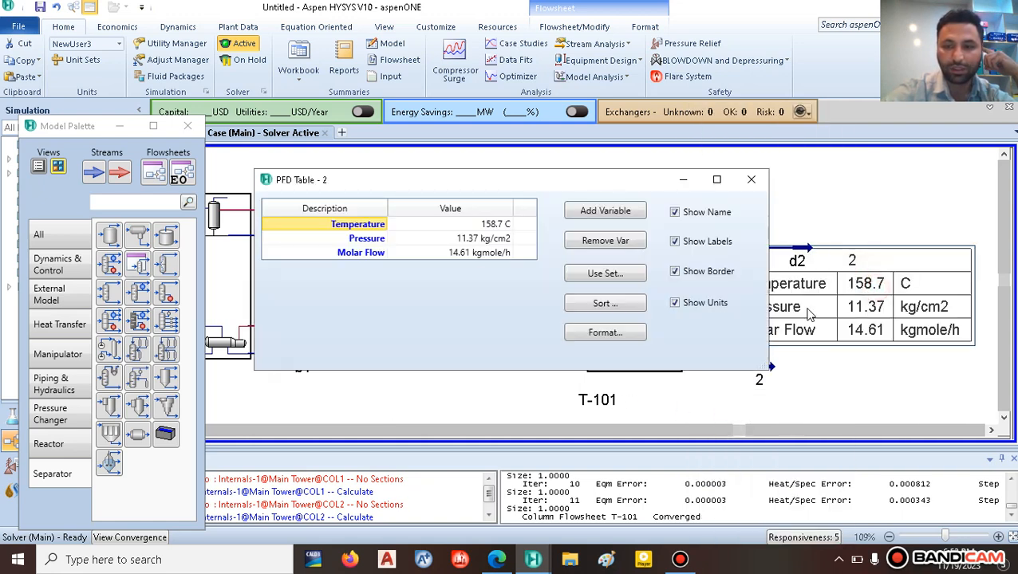
click(605, 210)
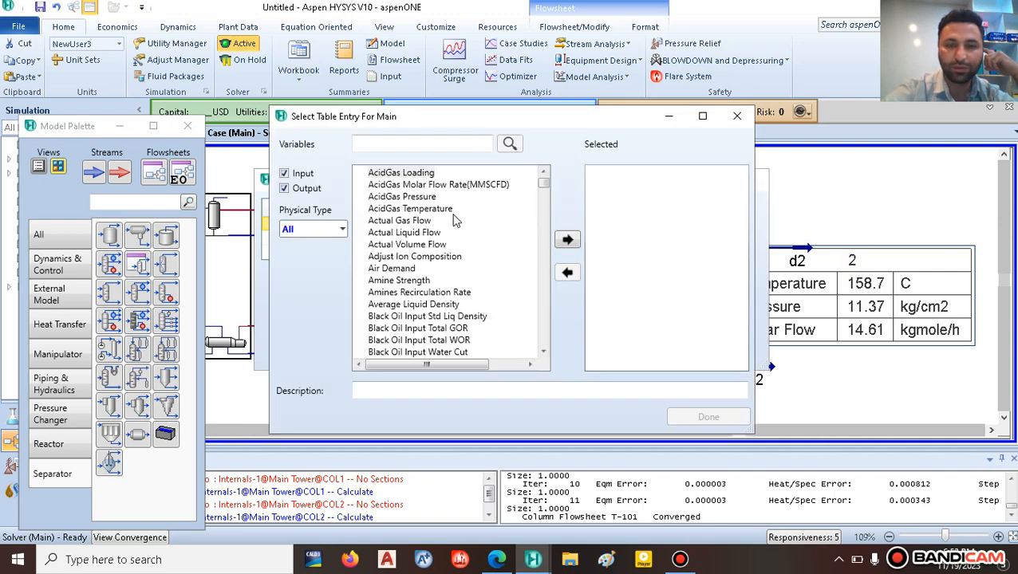
drag(541, 188, 542, 256)
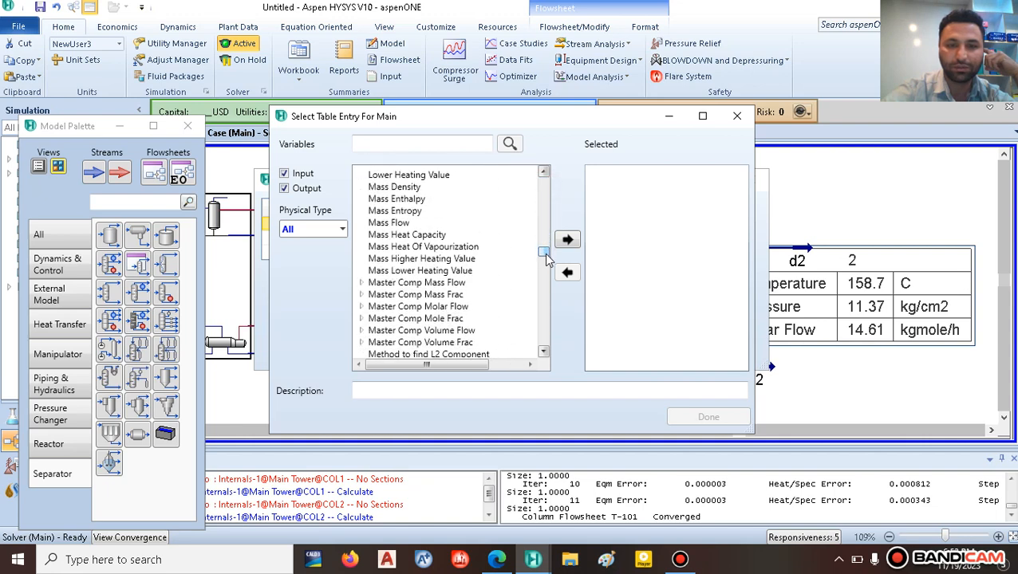
click(409, 320)
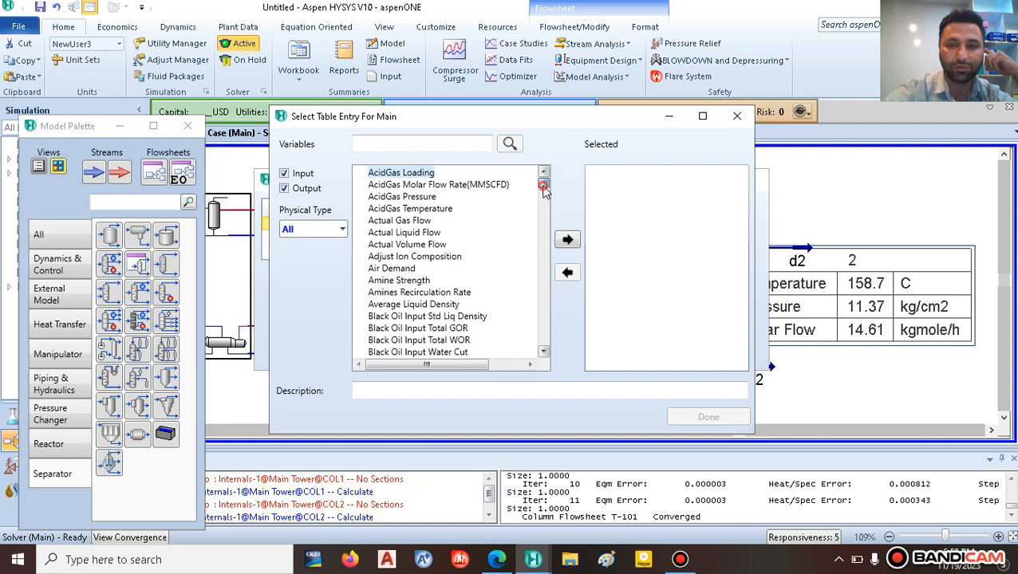
drag(543, 183, 540, 262)
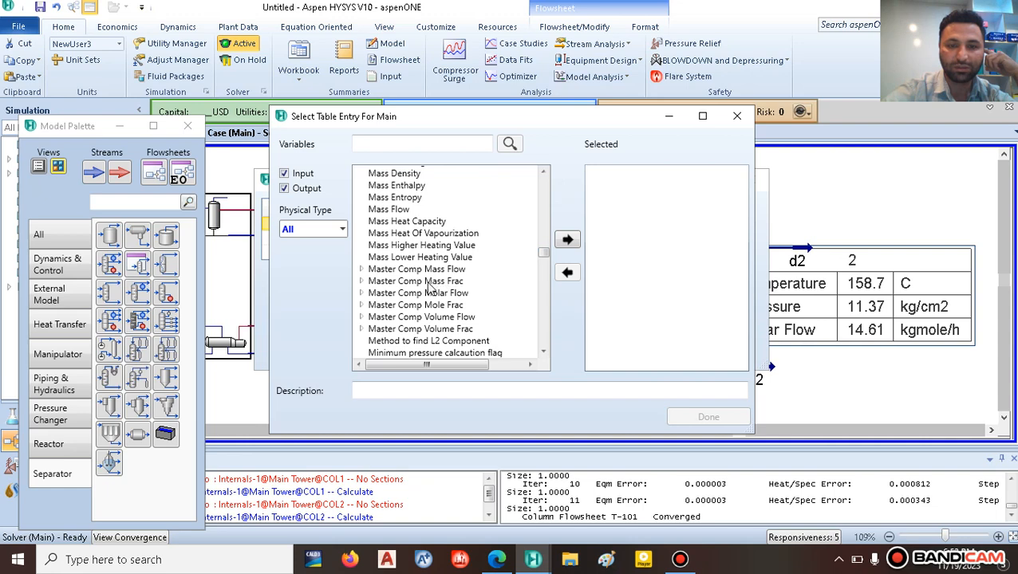
click(361, 305)
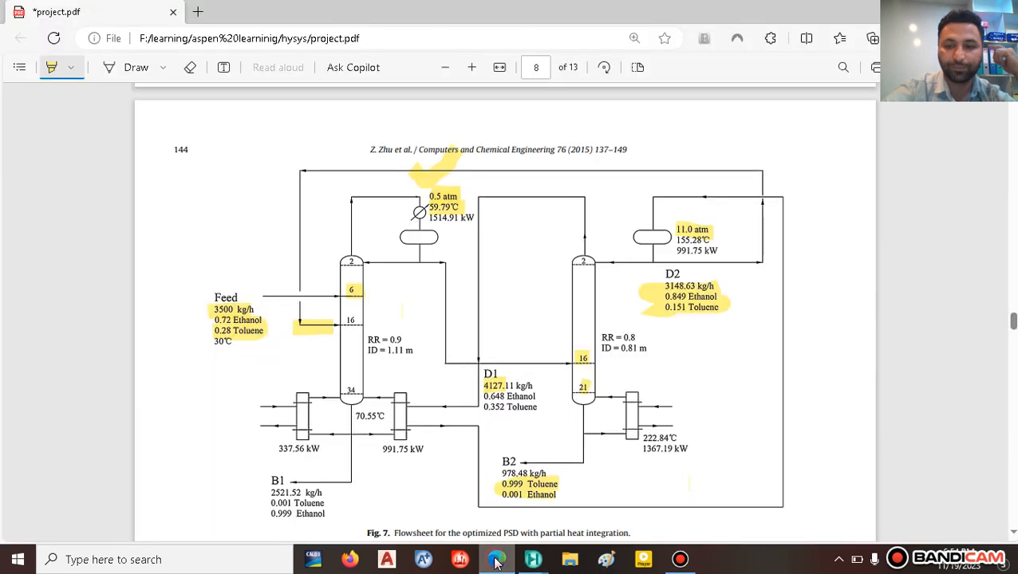
click(497, 560)
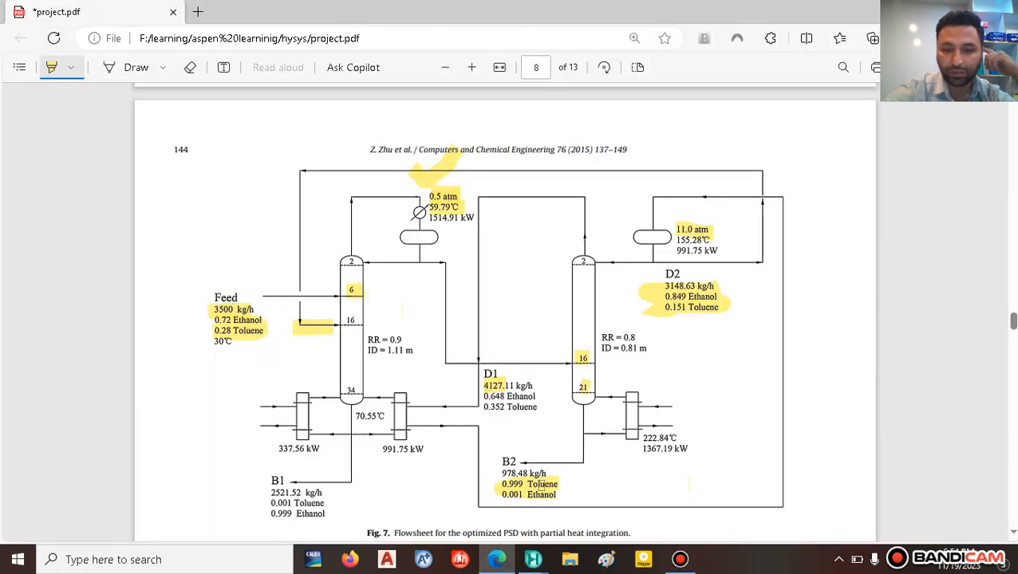
click(533, 560)
click(710, 505)
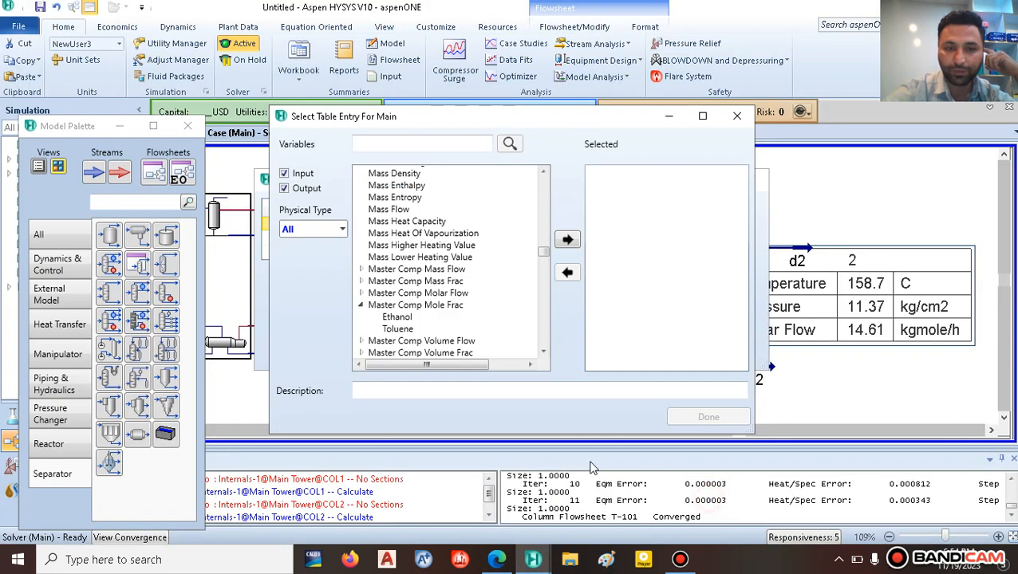
click(402, 329)
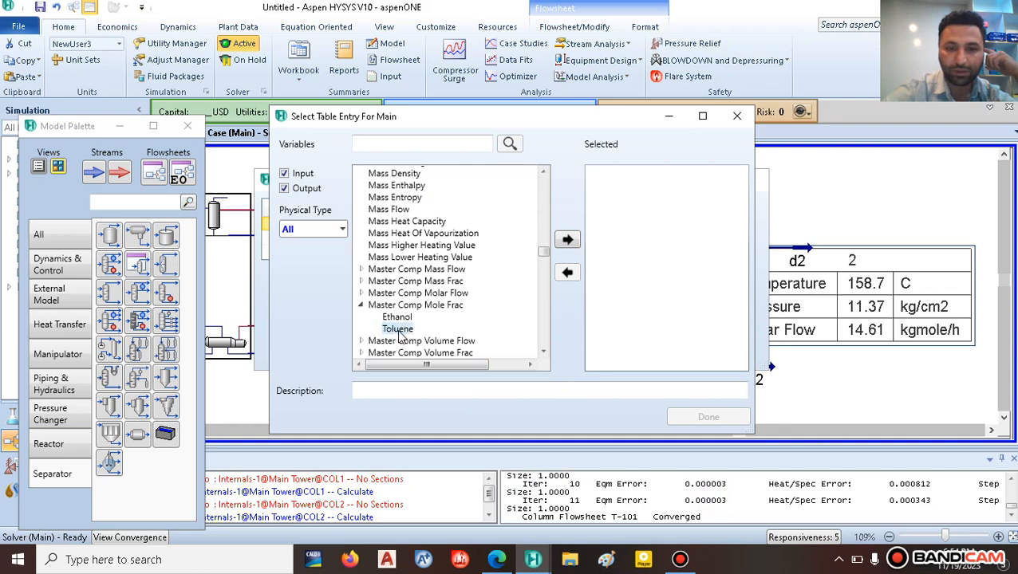
click(568, 240)
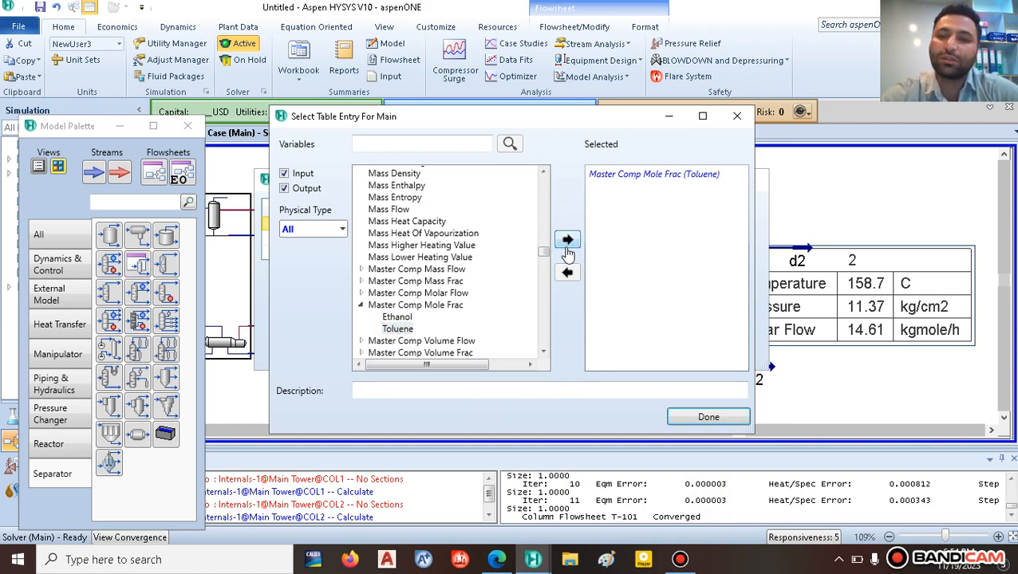
click(694, 417)
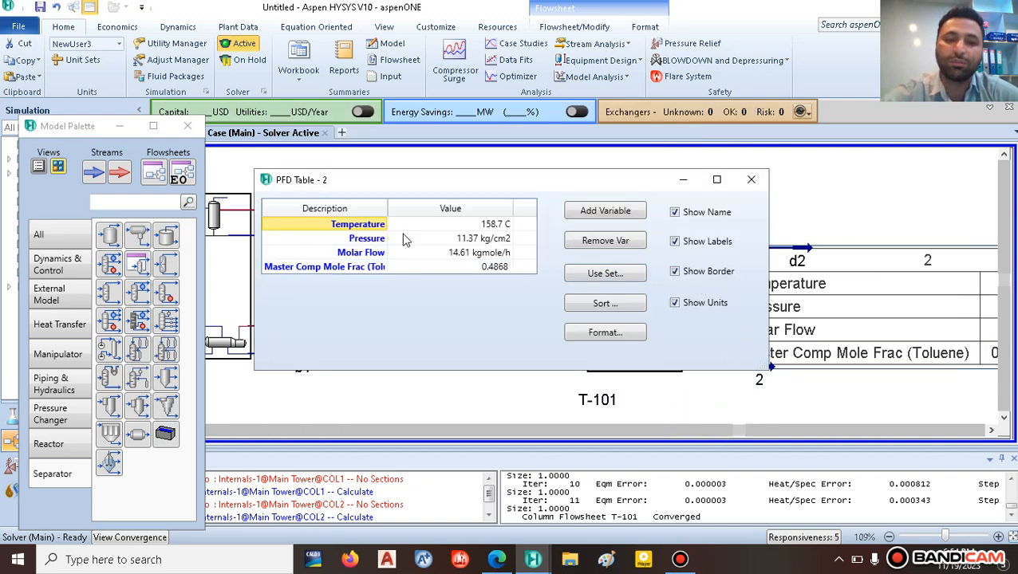
Step: Remove the Temperature, Pressure and Molar Flow rows from the stream 2 table
click(604, 241)
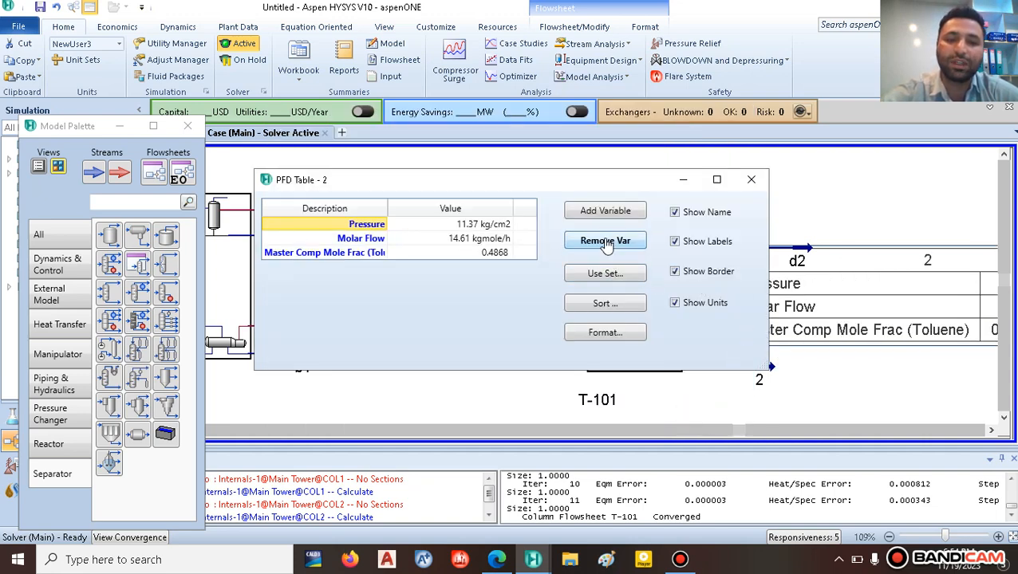
click(604, 241)
click(604, 241)
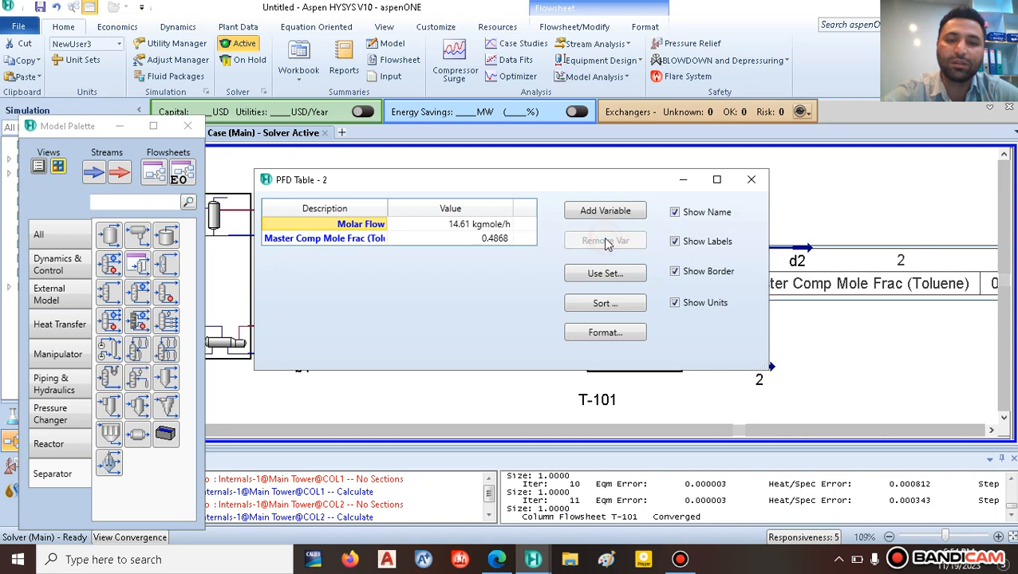
click(750, 179)
Step: Shorten the mole fraction row's label to '(Toluene)' and move the table clear of the stream
double_click(817, 286)
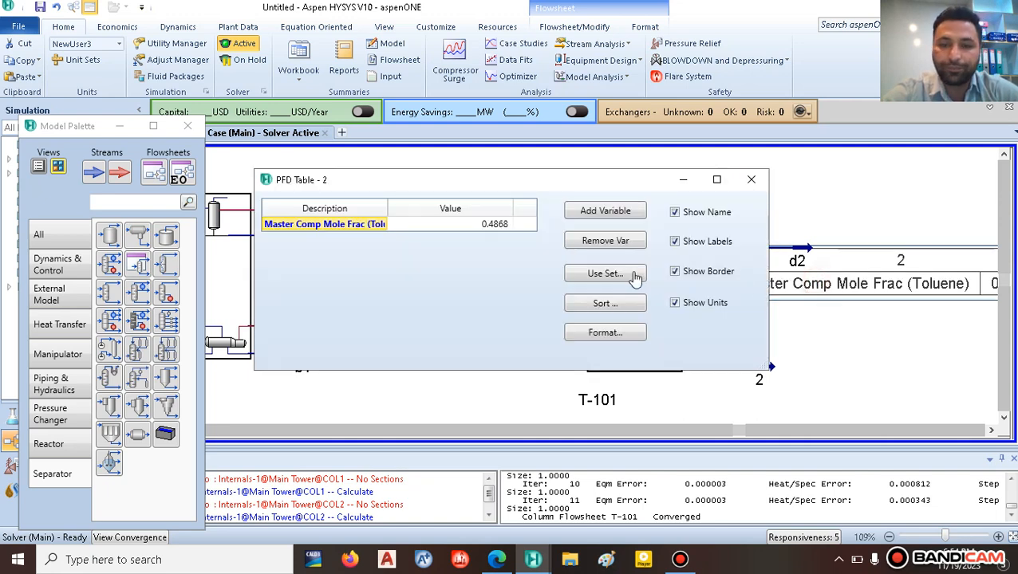
click(352, 226)
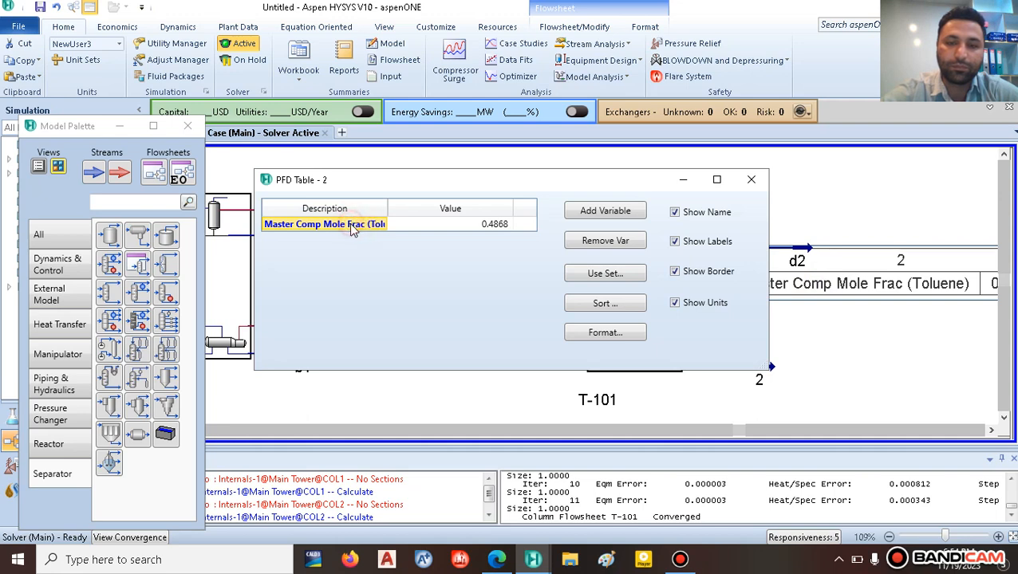
click(364, 227)
double_click(352, 224)
click(348, 224)
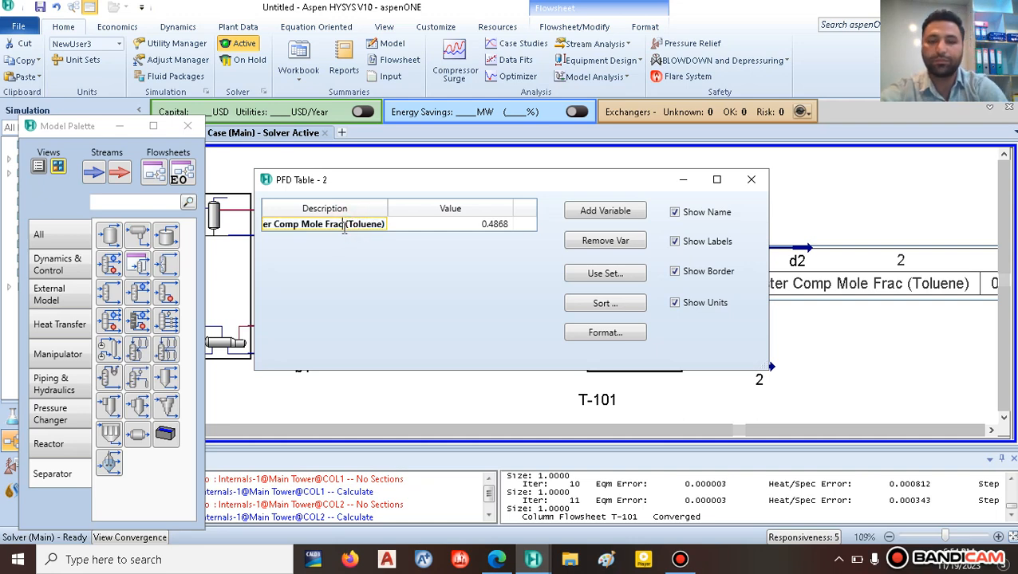
key(BackSpace)
key(BackSpace)
key(BackSpace)
key(BackSpace)
key(BackSpace)
key(BackSpace)
key(BackSpace)
key(BackSpace)
key(BackSpace)
key(BackSpace)
key(BackSpace)
key(BackSpace)
key(BackSpace)
key(BackSpace)
key(BackSpace)
key(BackSpace)
key(BackSpace)
key(BackSpace)
key(BackSpace)
key(BackSpace)
key(BackSpace)
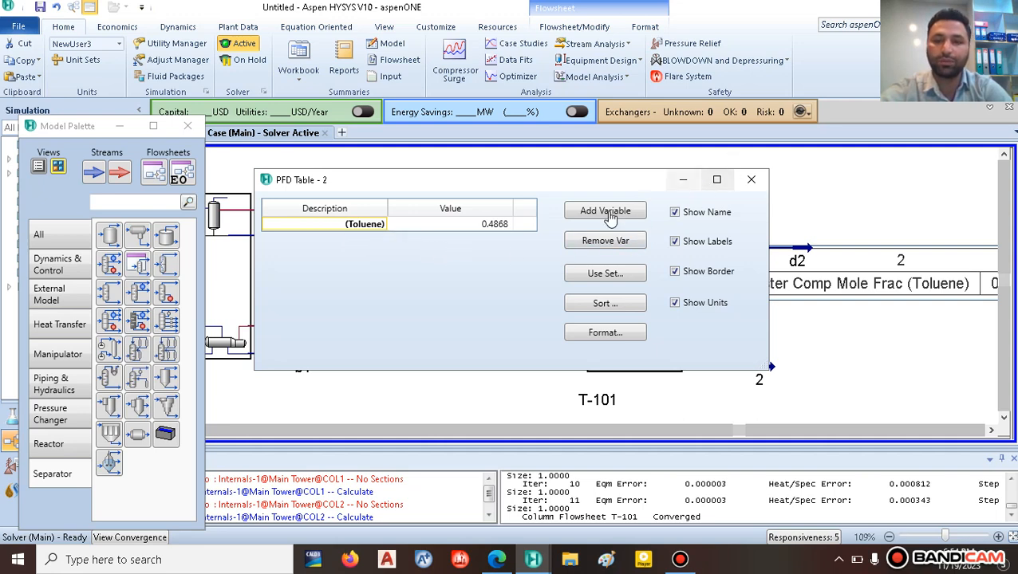
click(397, 280)
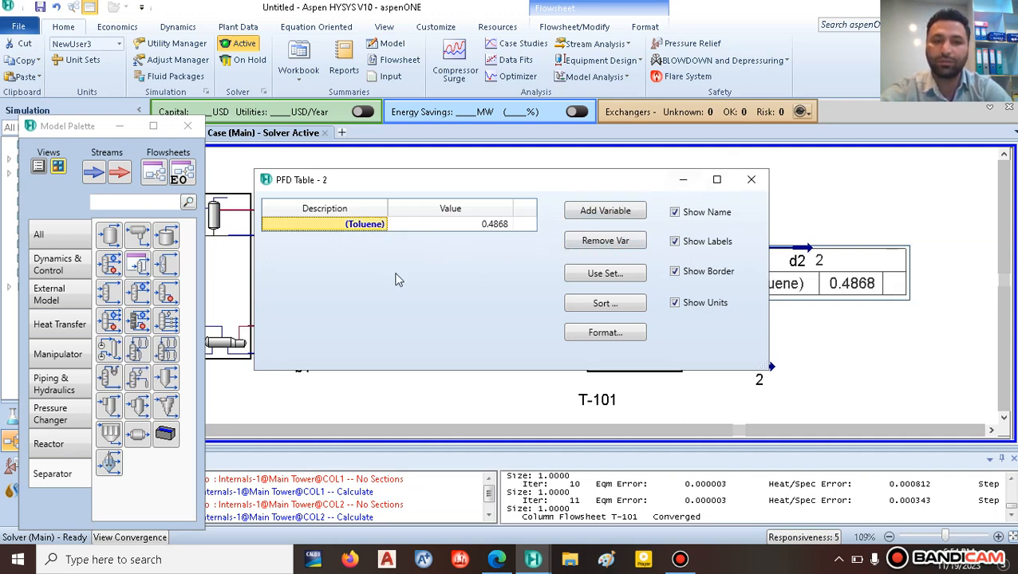
click(751, 179)
drag(833, 303, 841, 304)
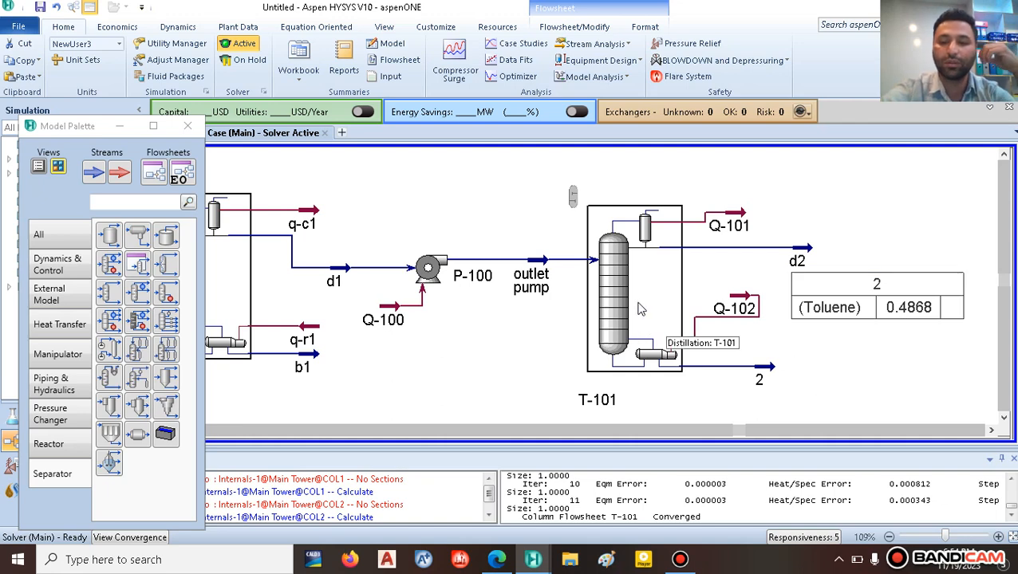
Step: On T-101's Monitor page, raise the reflux ratio spec to 3, then to 4
click(611, 275)
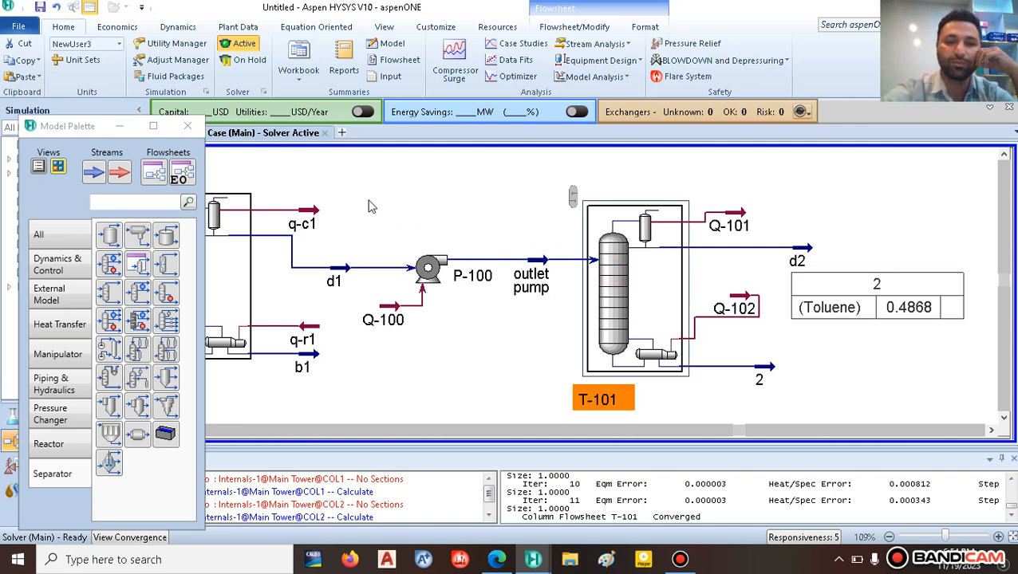
drag(375, 218, 266, 36)
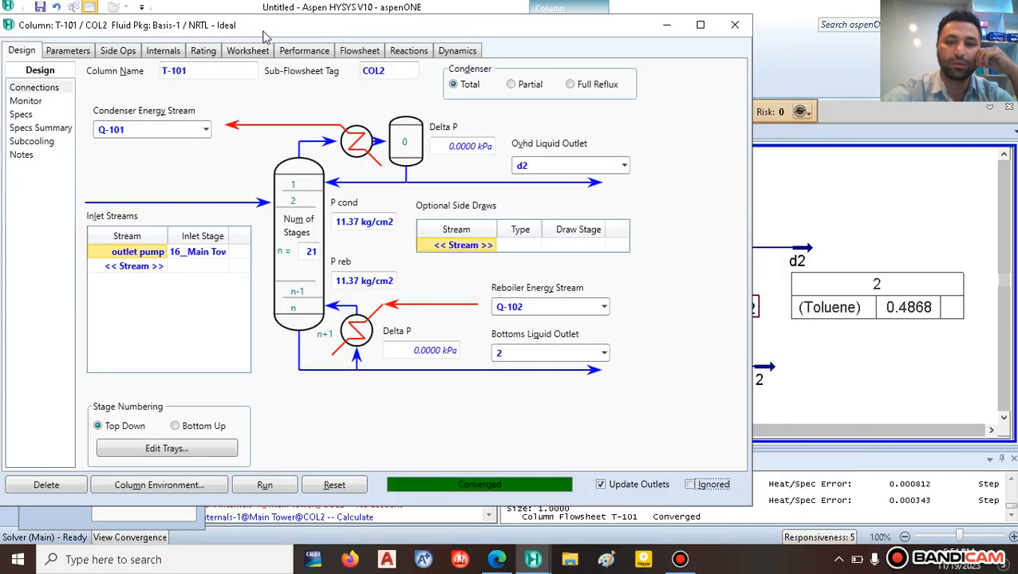
click(21, 116)
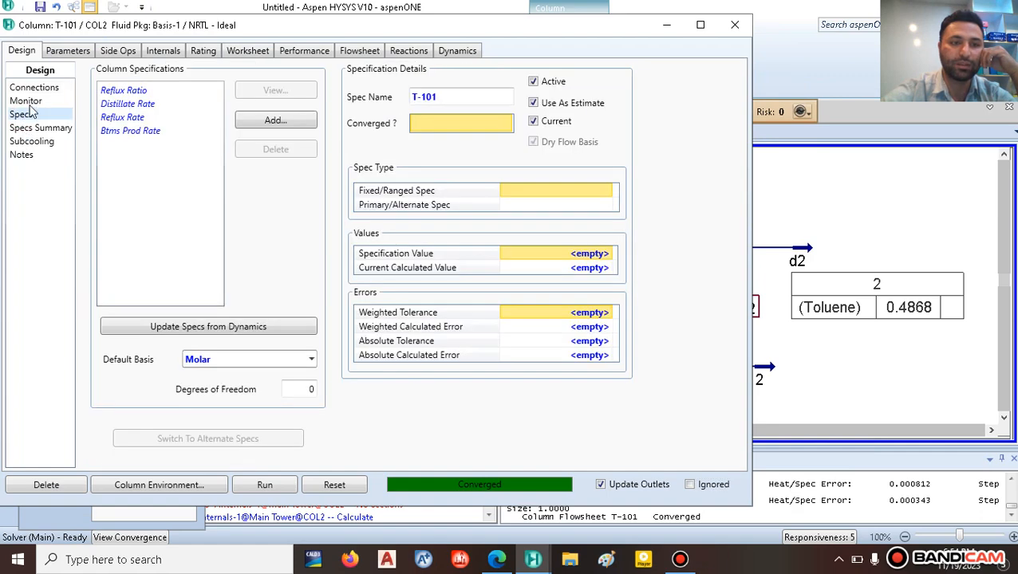
click(25, 101)
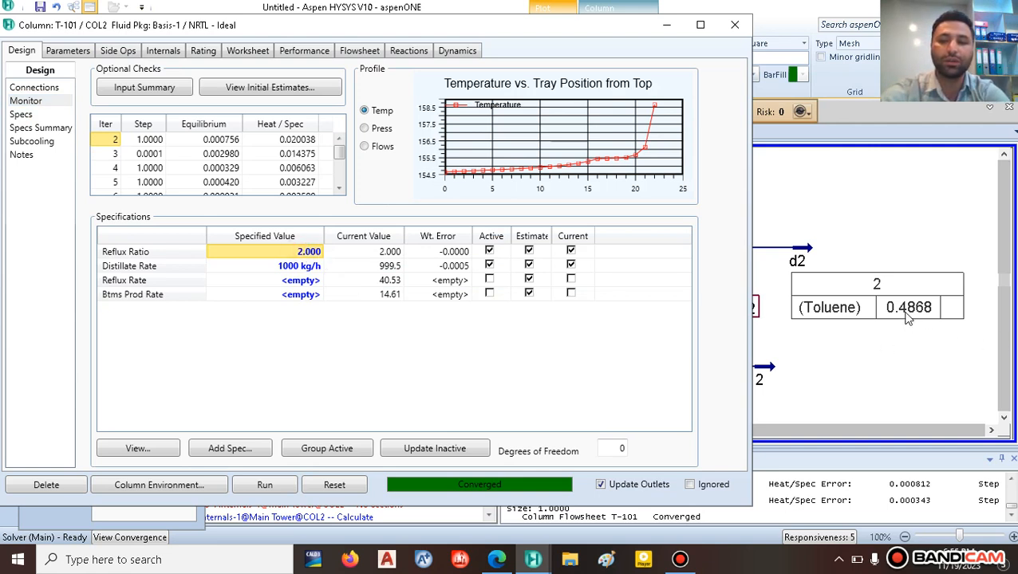
double_click(300, 253)
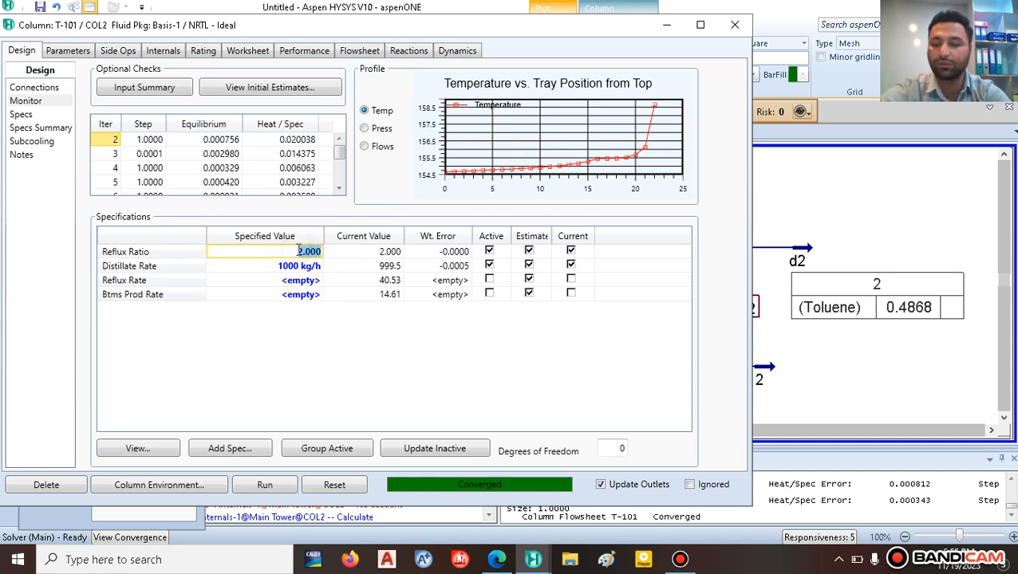
text(3)
key(Return)
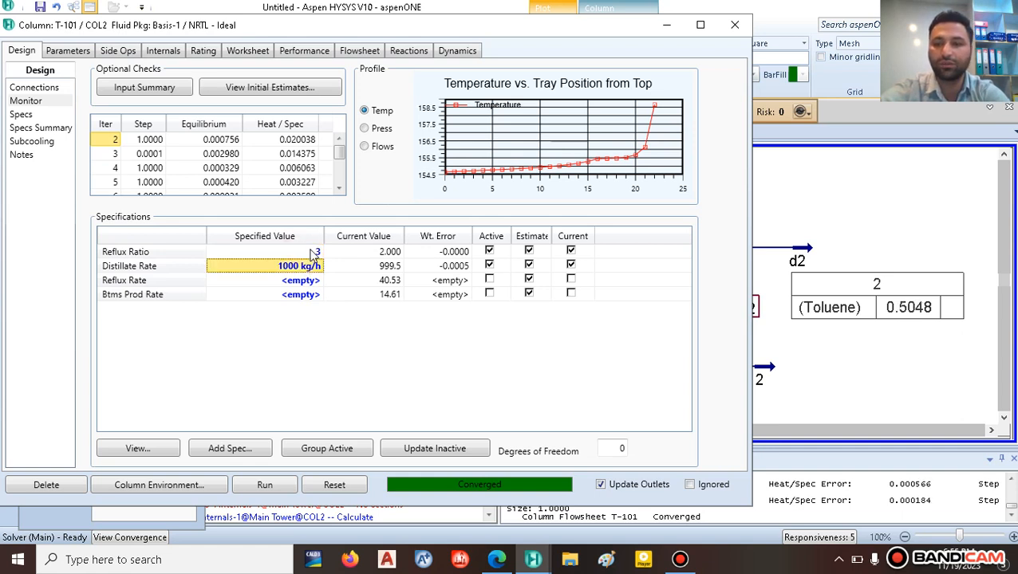
click(310, 254)
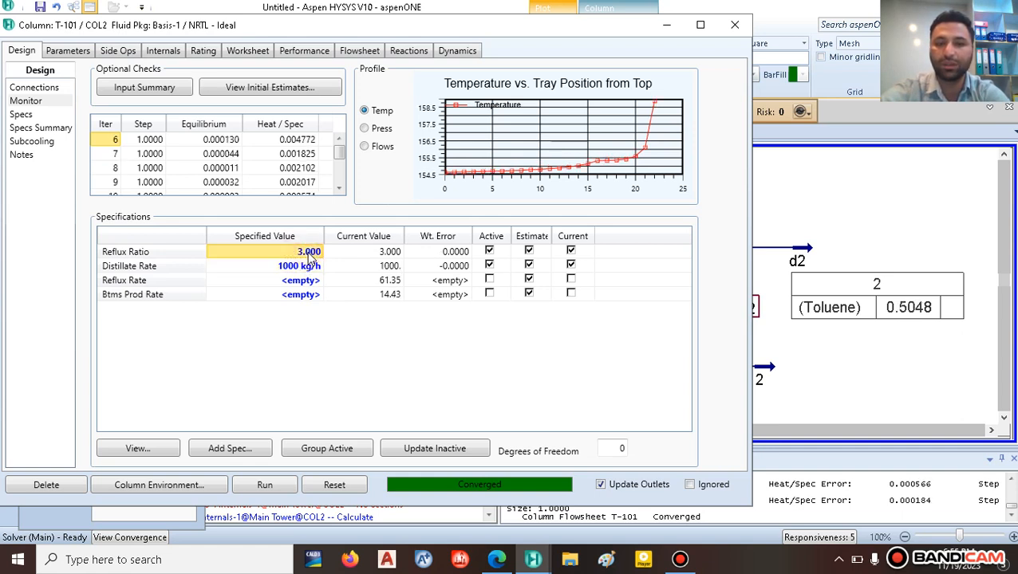
text(4)
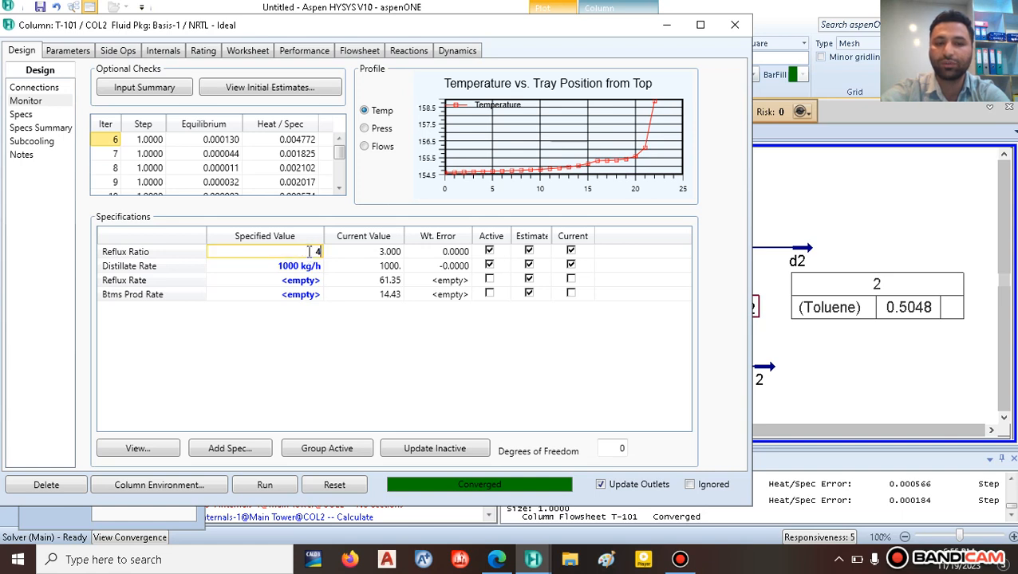
key(Return)
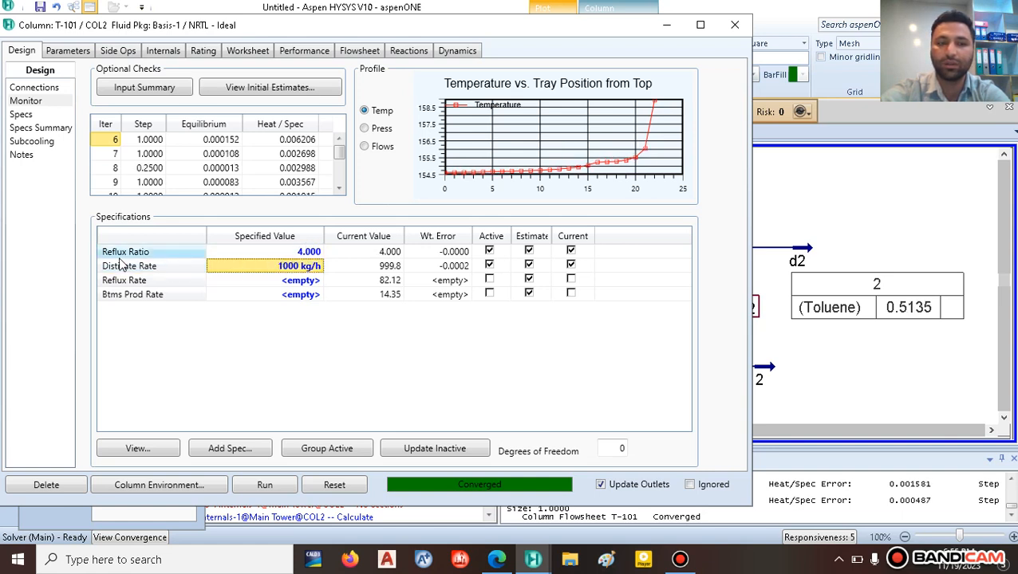
Step: Set the distillate rate spec to 1200 kg/h, then correct it to 1000 kg/h
click(300, 267)
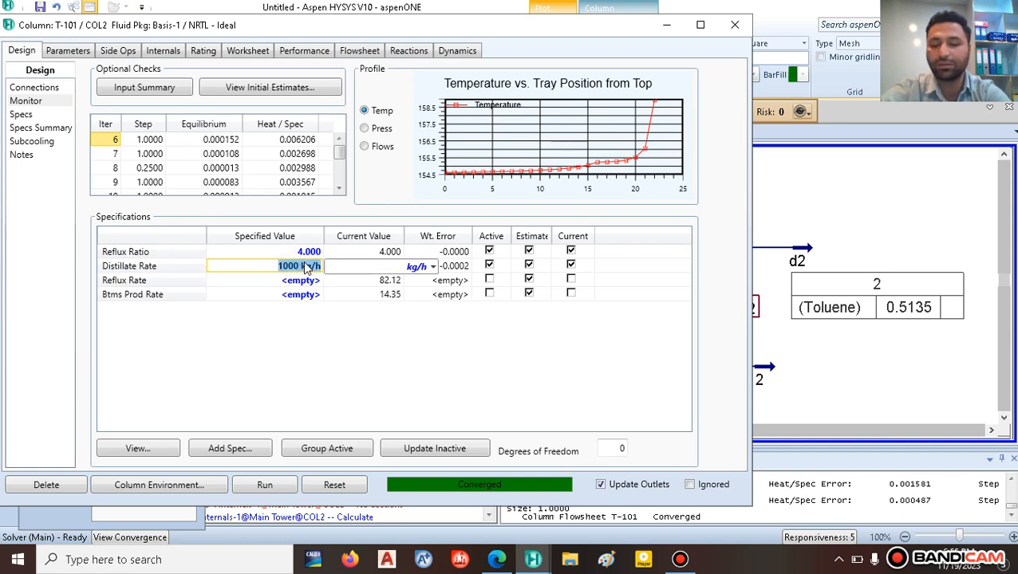
text(1200)
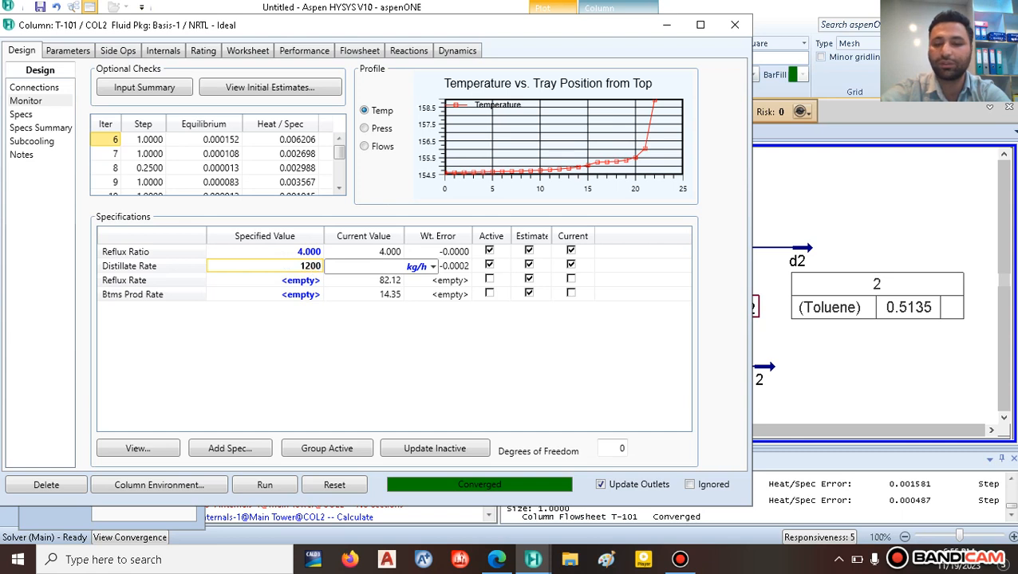
key(Return)
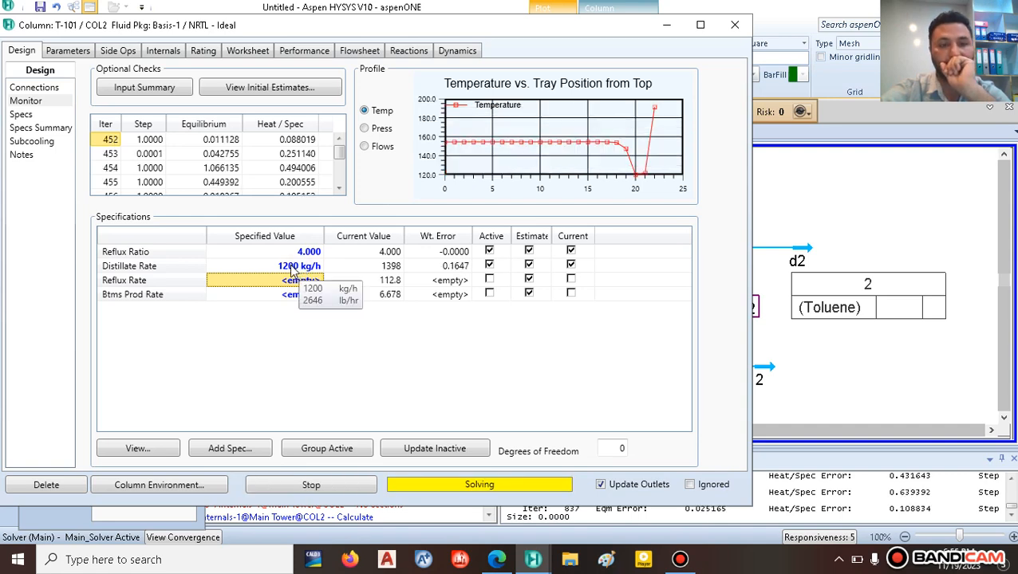
click(288, 269)
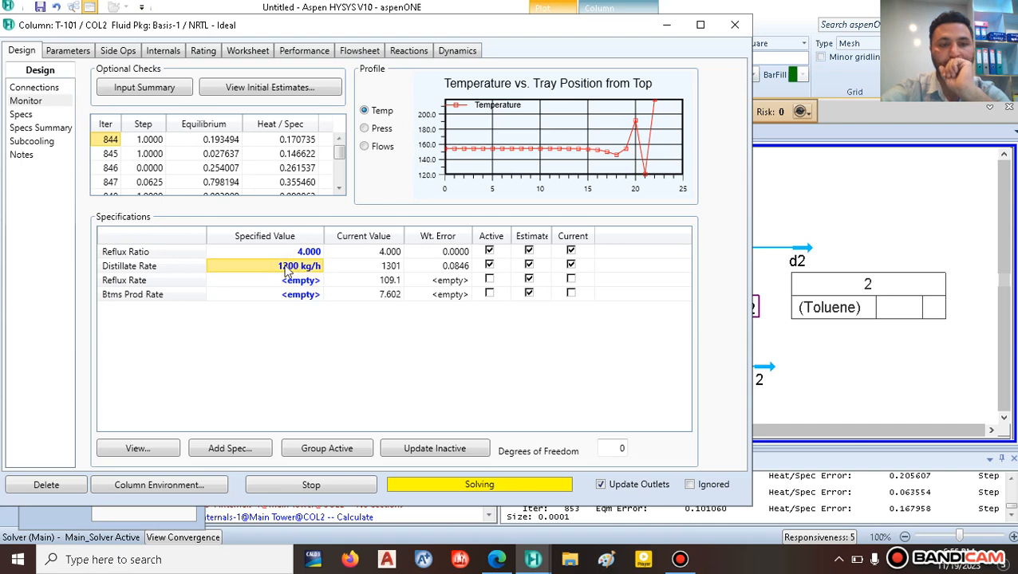
text(1000)
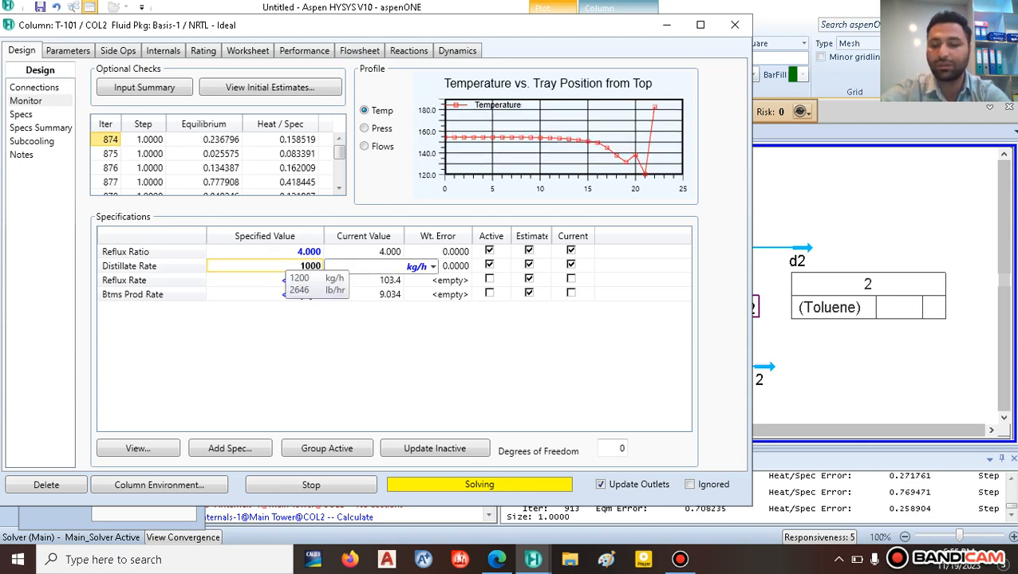
key(Return)
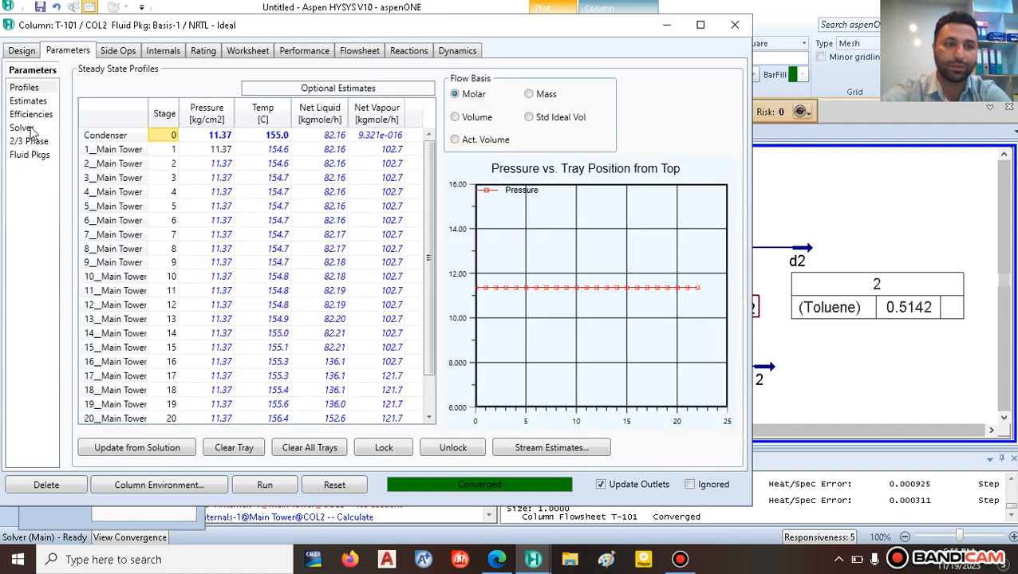
Step: Enable azeotropic damping in T-101's solver, then reset and re-run the column
click(29, 129)
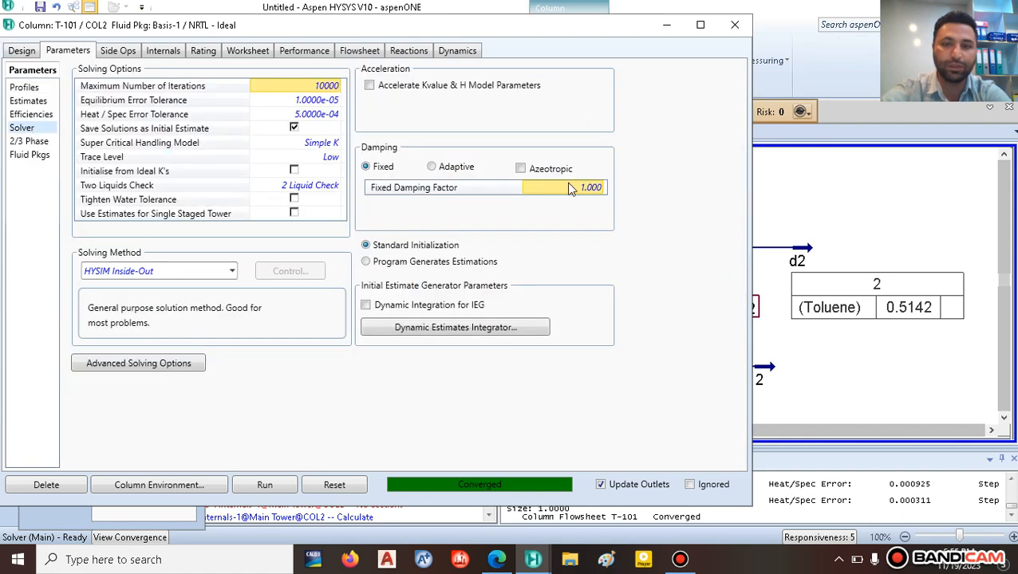
click(521, 170)
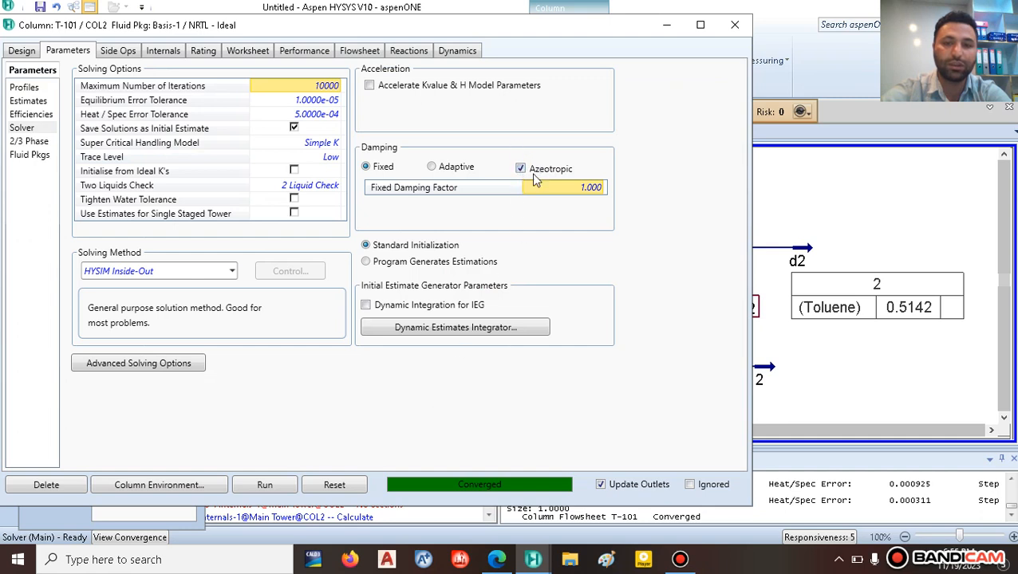
click(274, 495)
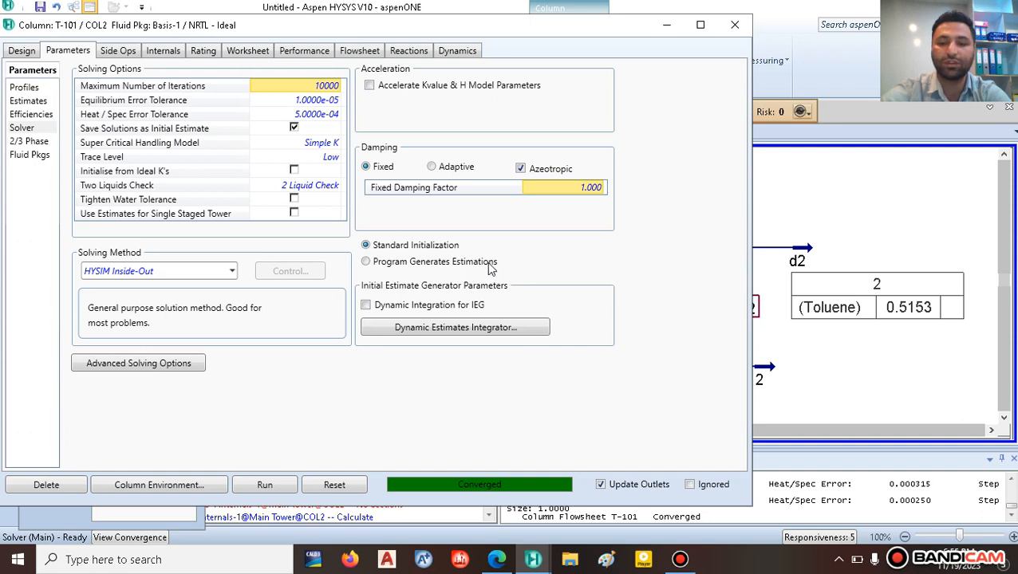
click(332, 484)
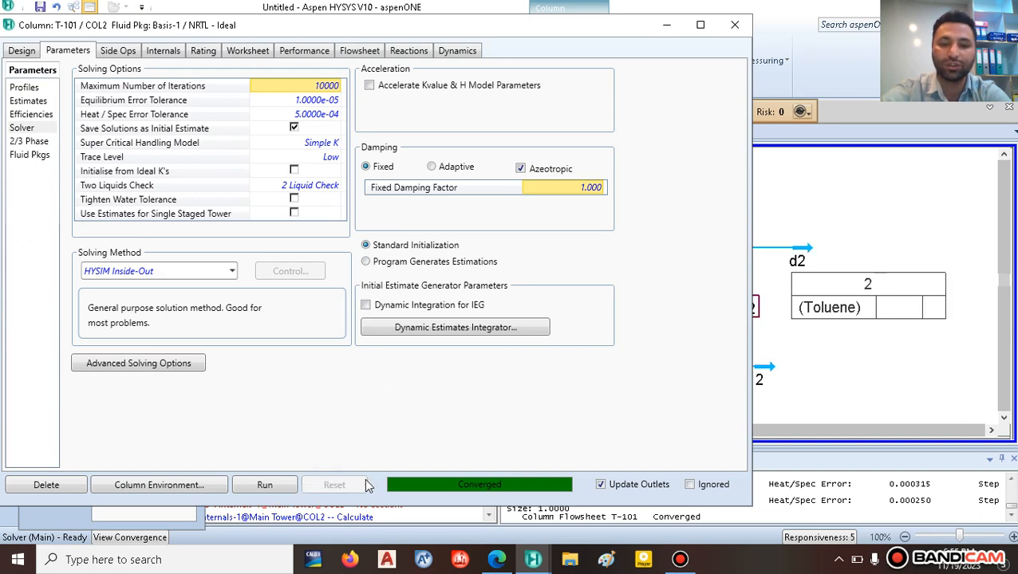
click(275, 486)
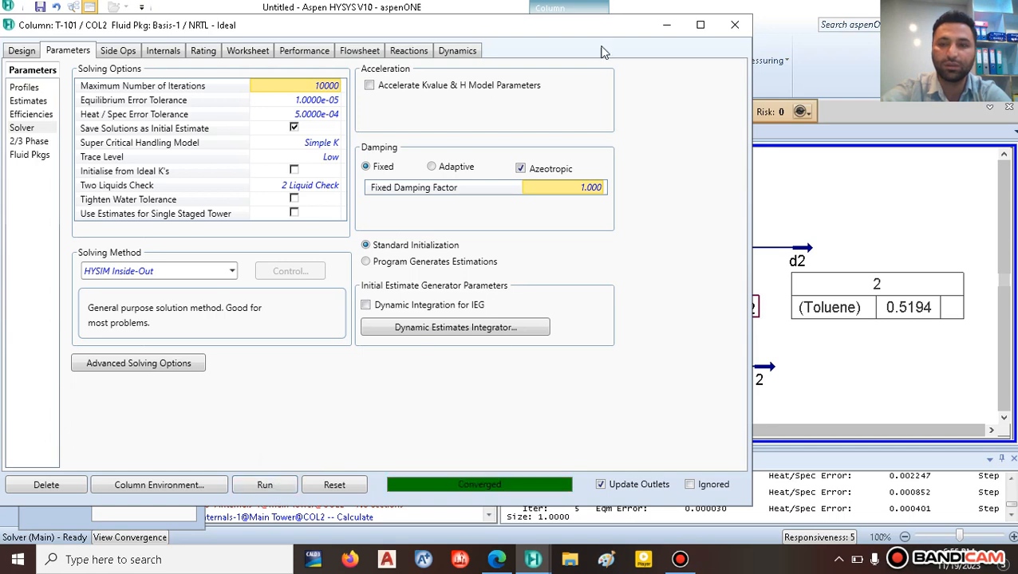
Step: Close the column window, zoom out the flowsheet, and bring up the paper's Fig. 7 PSD flowsheet
click(735, 25)
click(868, 199)
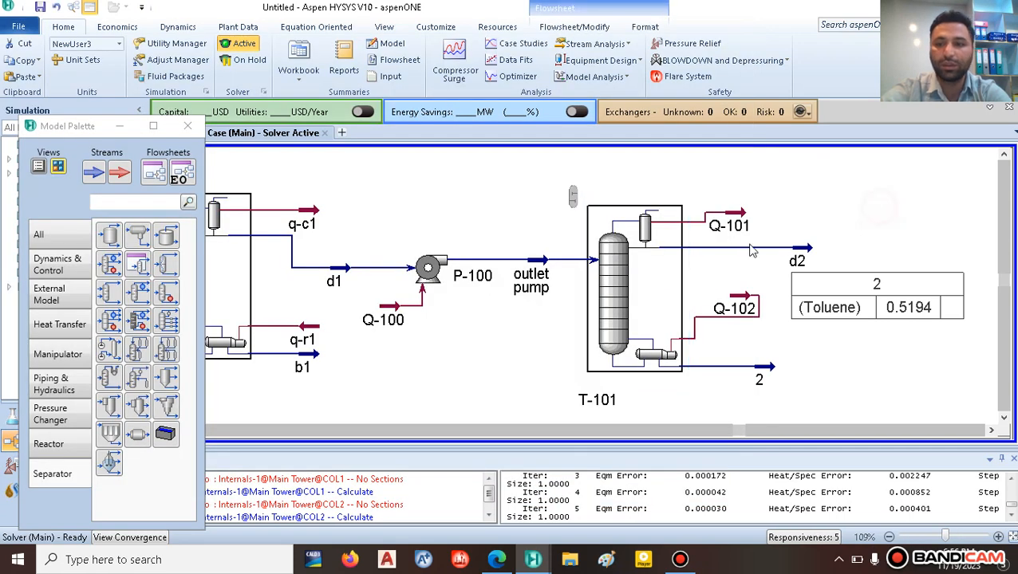
click(800, 261)
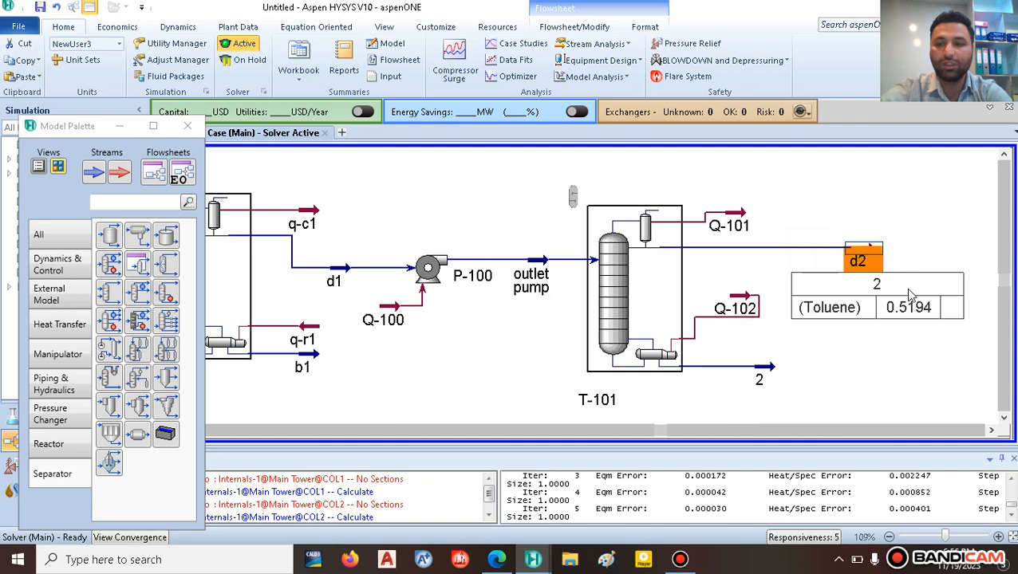
scroll(925, 263, down, 1)
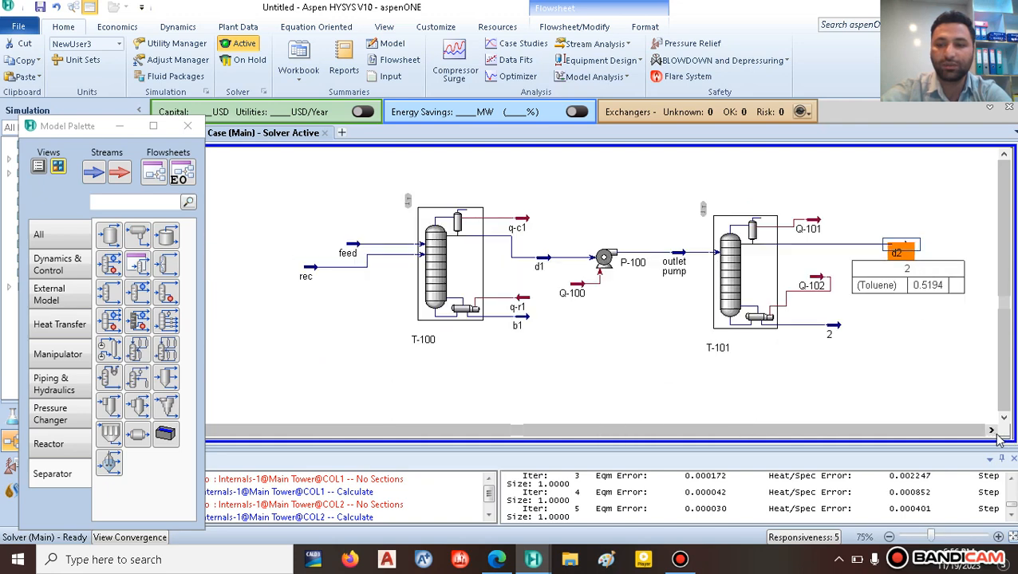
click(991, 431)
scroll(927, 331, down, 1)
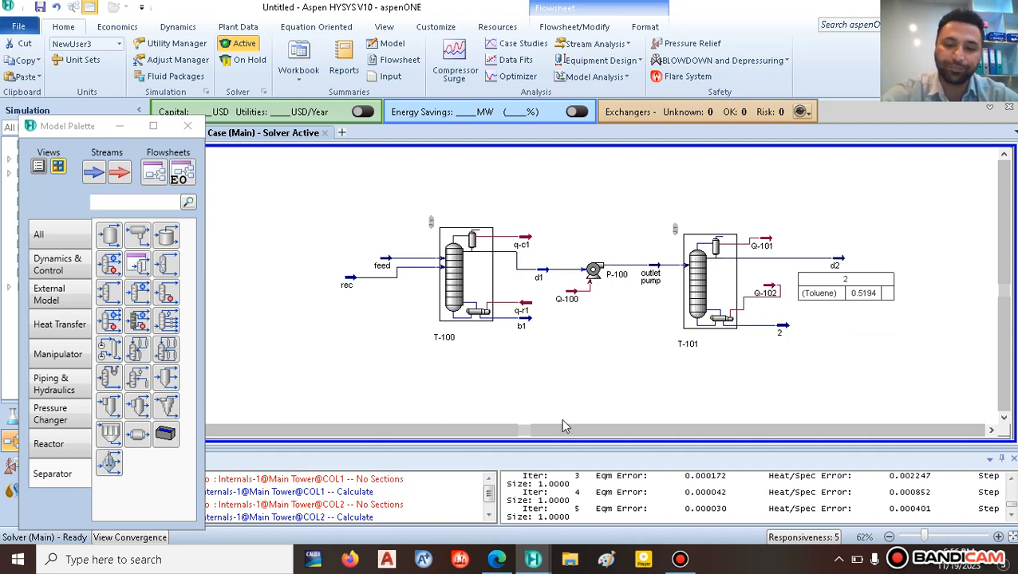
click(497, 561)
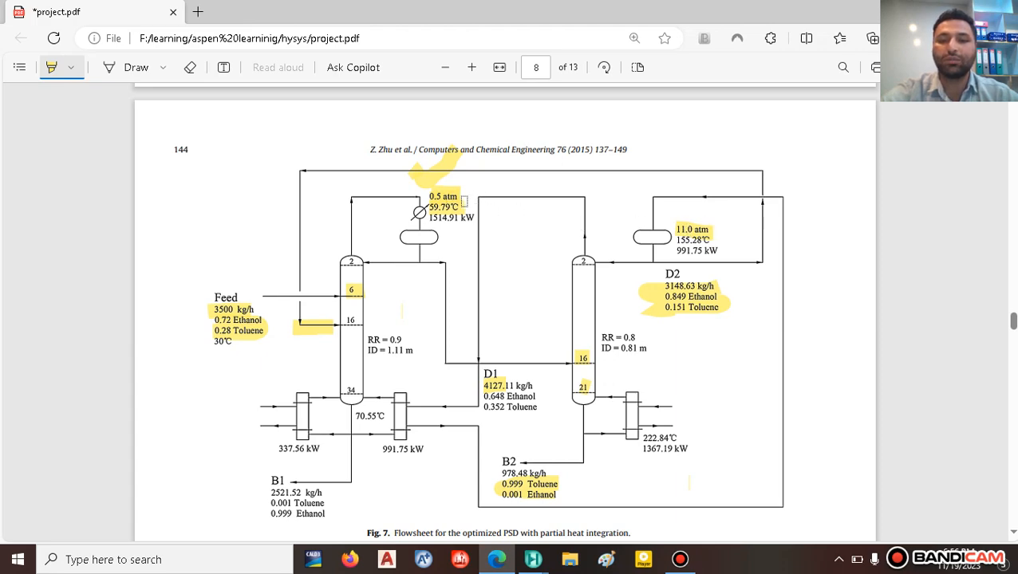
Step: Add valve VLV-100 to the flowsheet above stream d2
mouse_move(533, 558)
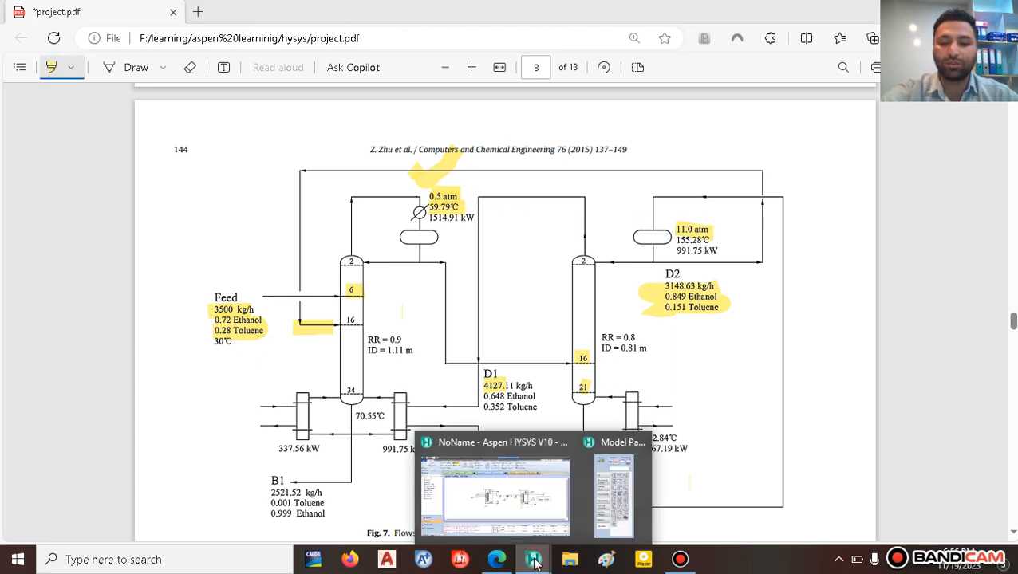
click(523, 488)
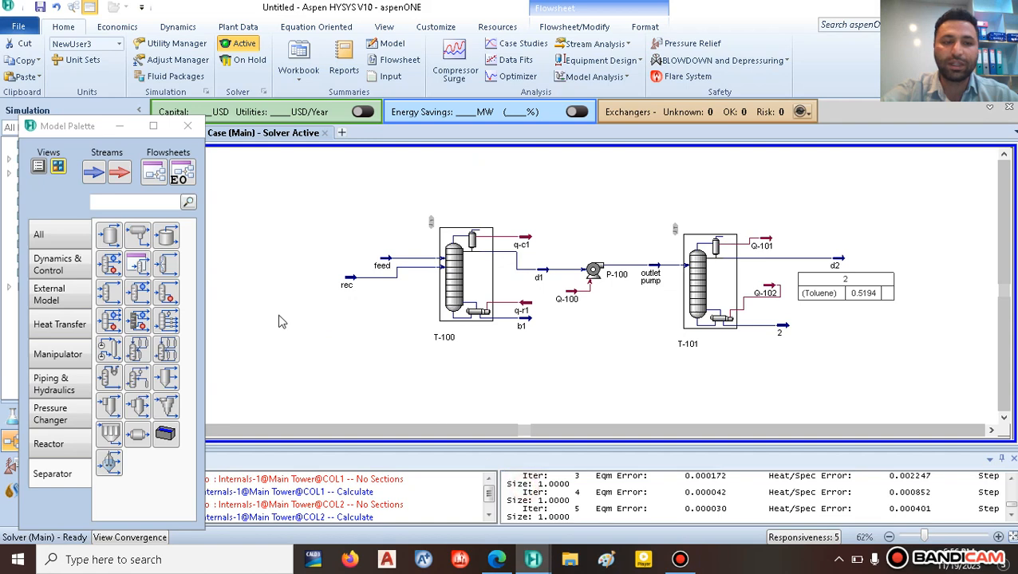
click(50, 237)
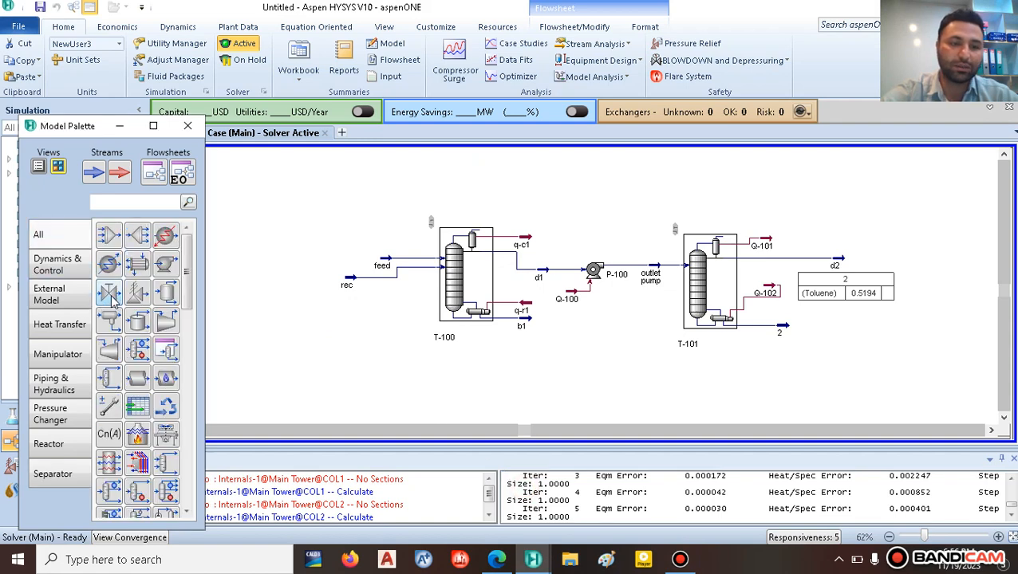
click(109, 293)
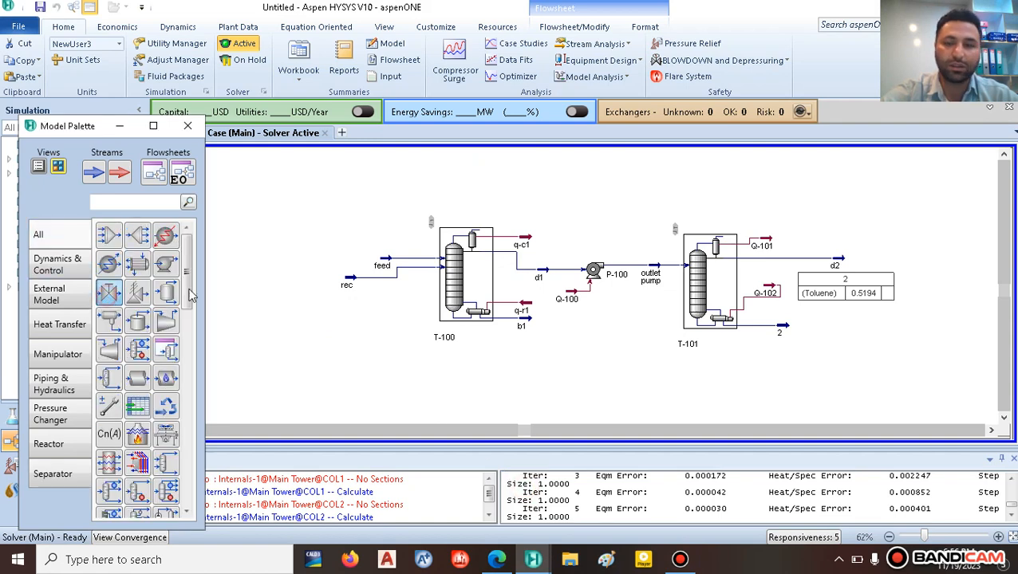
click(829, 208)
click(902, 217)
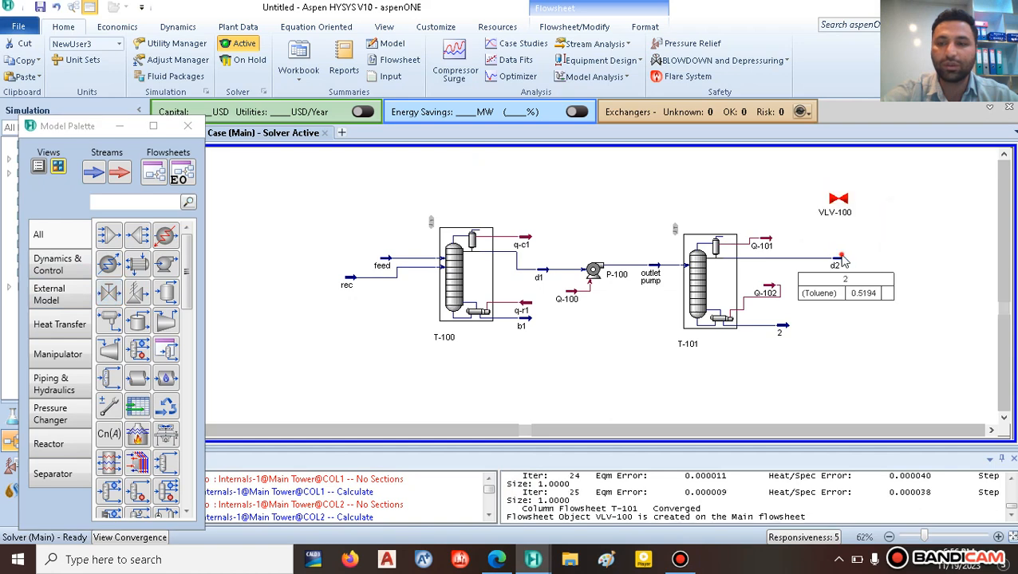
Step: Feed d2 into VLV-100 and draw its outlet stream 1
drag(843, 265, 874, 266)
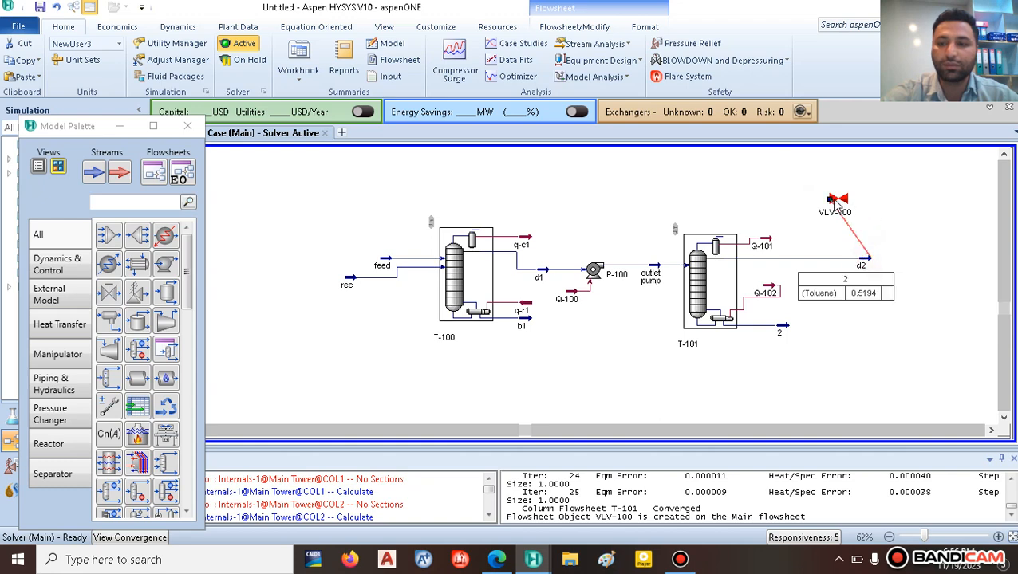
drag(845, 201, 733, 174)
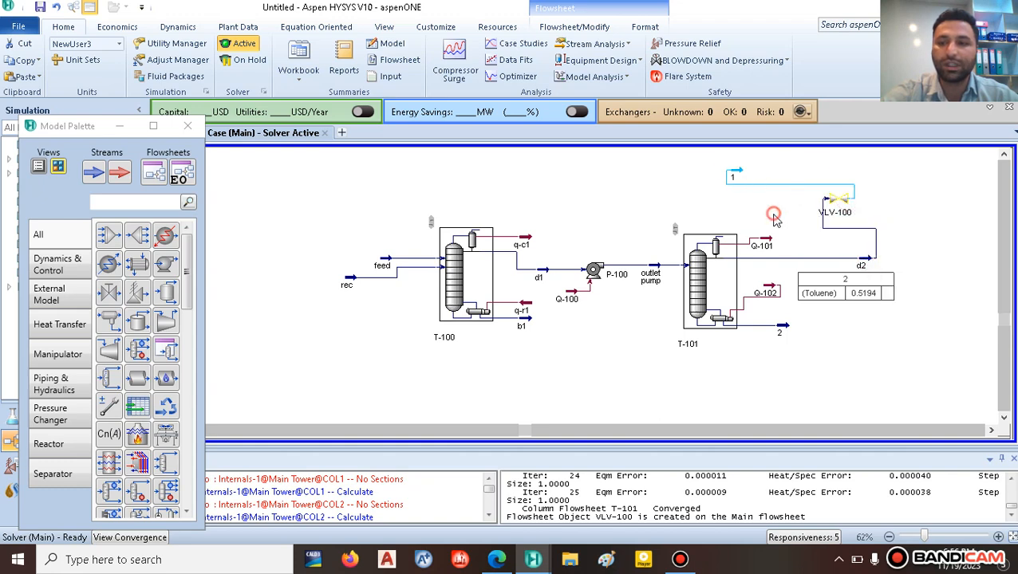
double_click(737, 174)
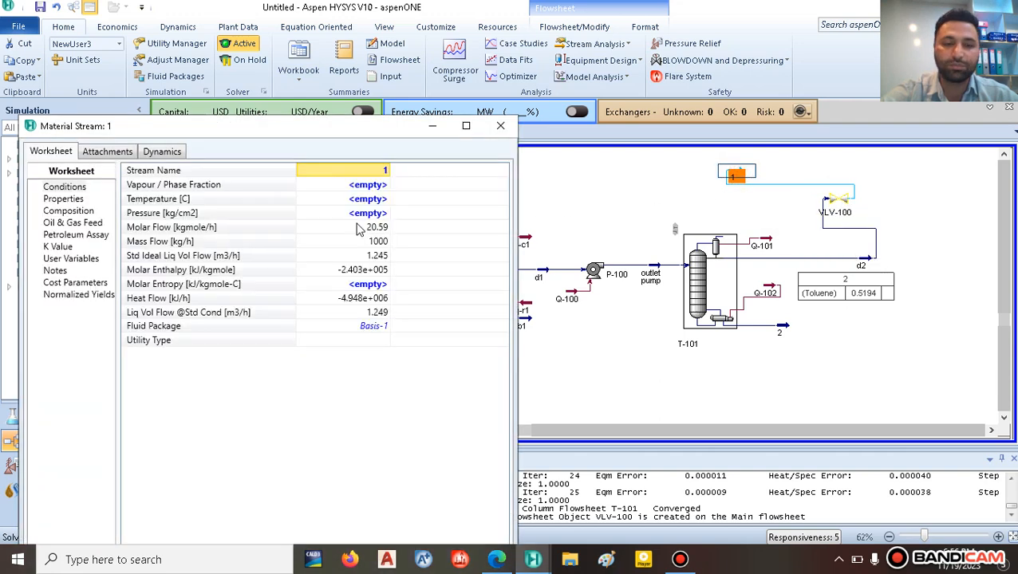
Step: Set stream 1's pressure to 0.5 atm, which solves at 60.86 C and vapour fraction 0.4131
click(365, 214)
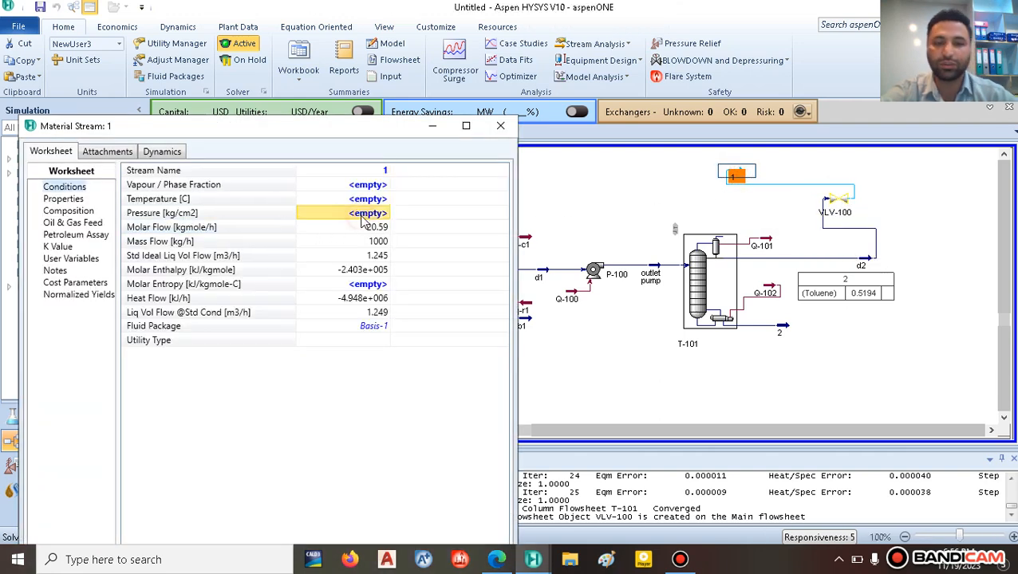
text(0.5)
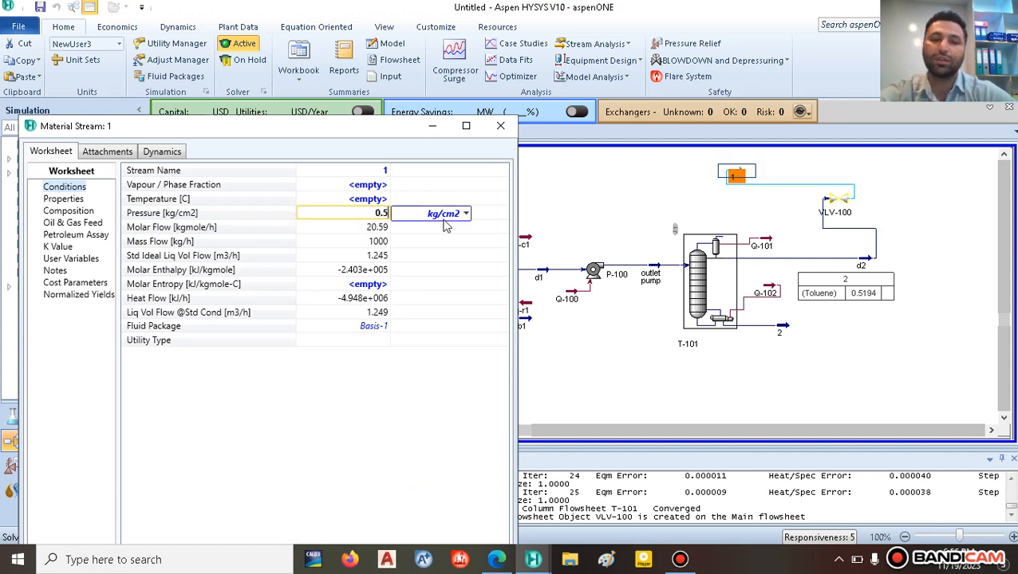
click(465, 214)
scroll(443, 299, up, 3)
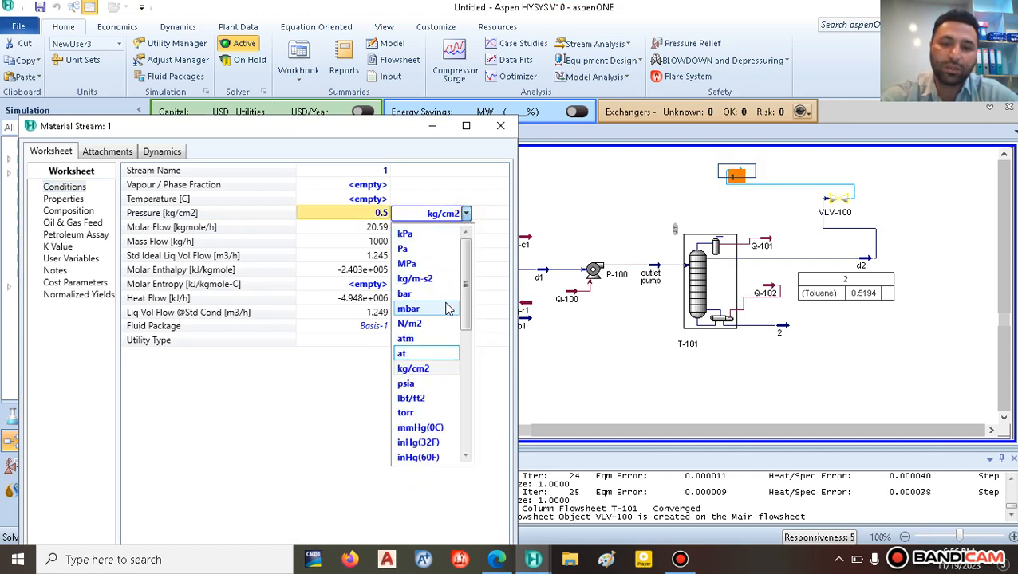
click(420, 341)
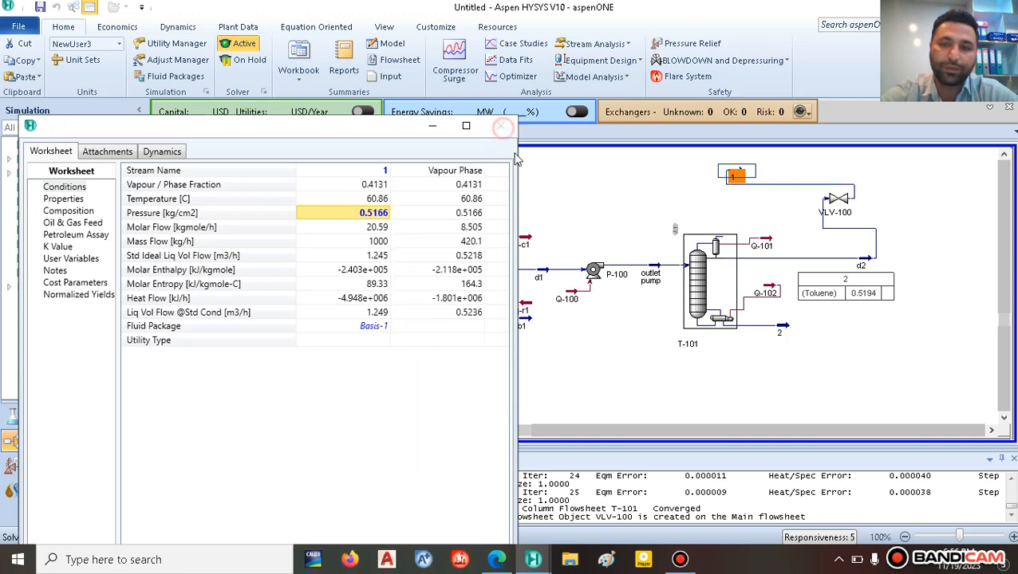
click(501, 126)
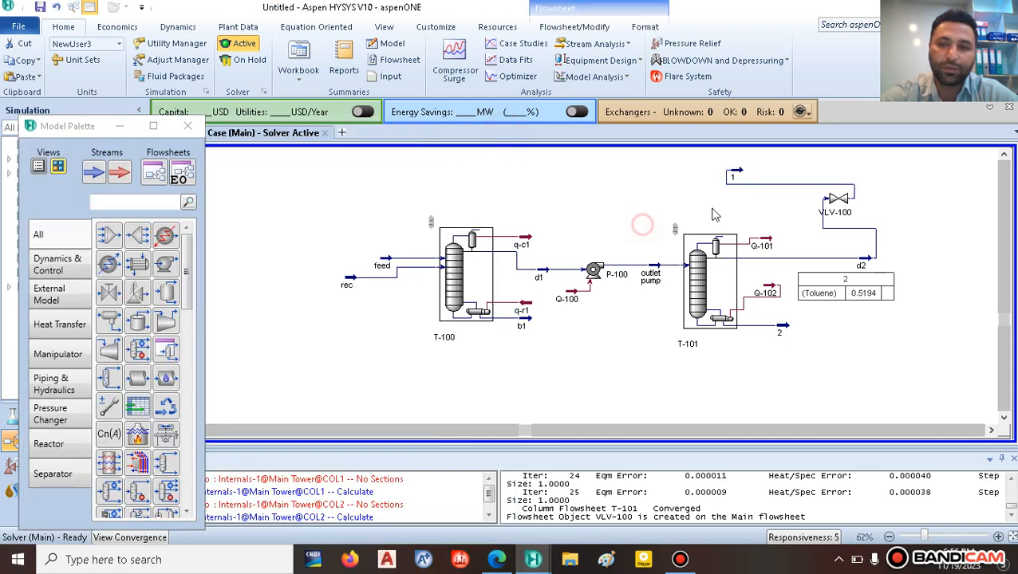
Step: Flip stream 1 and valve VLV-100 horizontally so flow runs leftward
click(734, 173)
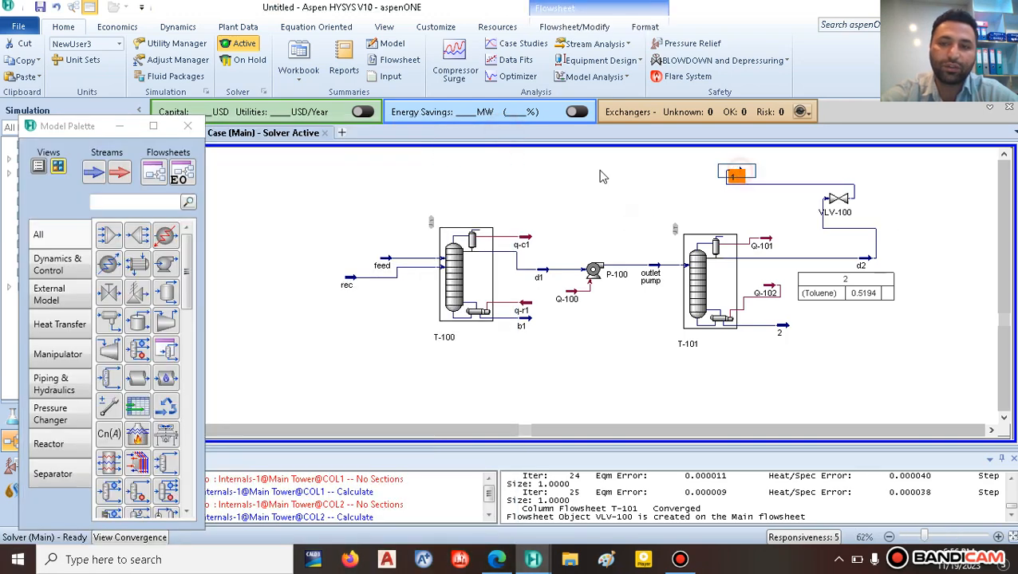
click(574, 27)
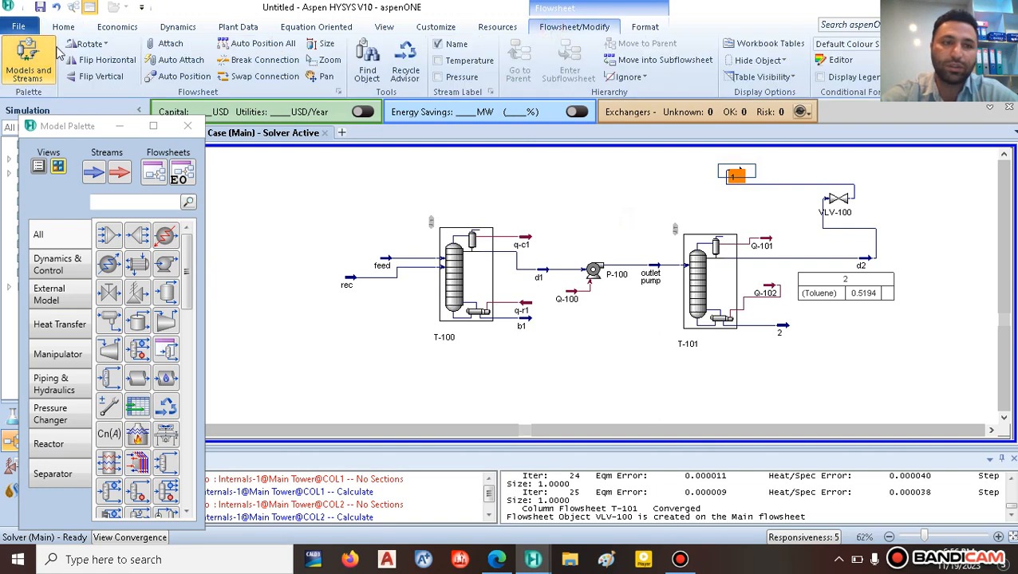
click(94, 62)
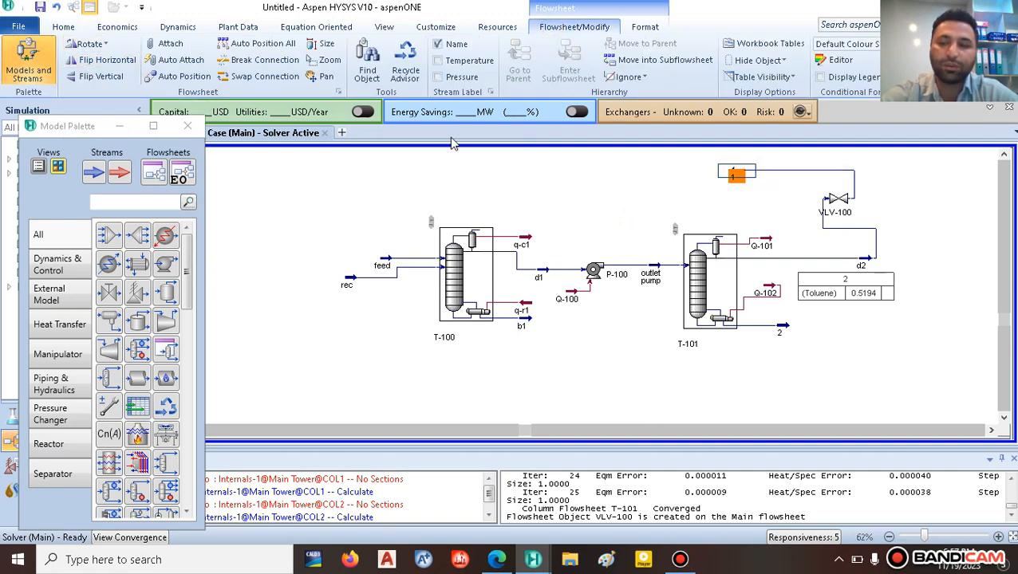
click(844, 205)
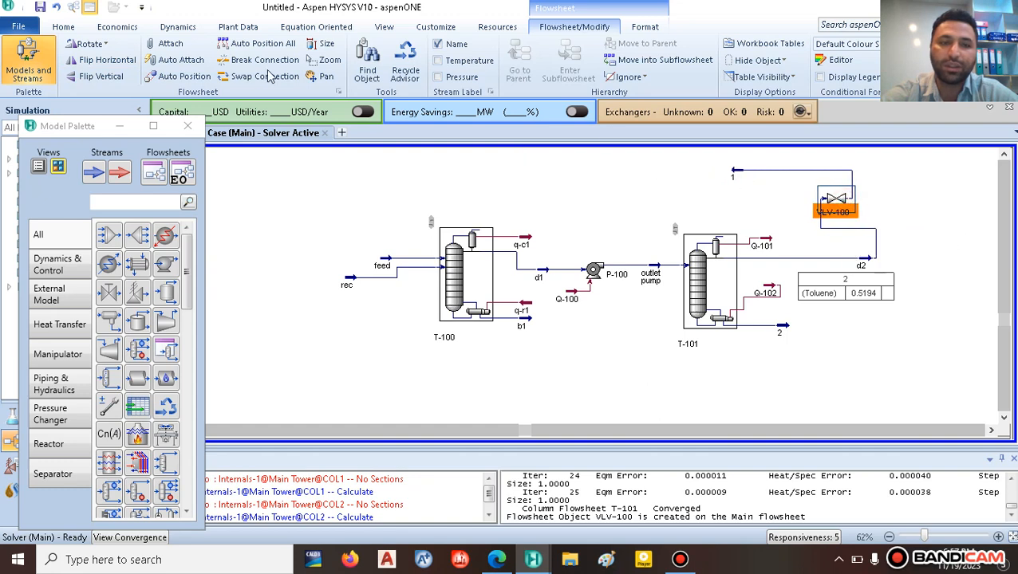
click(110, 65)
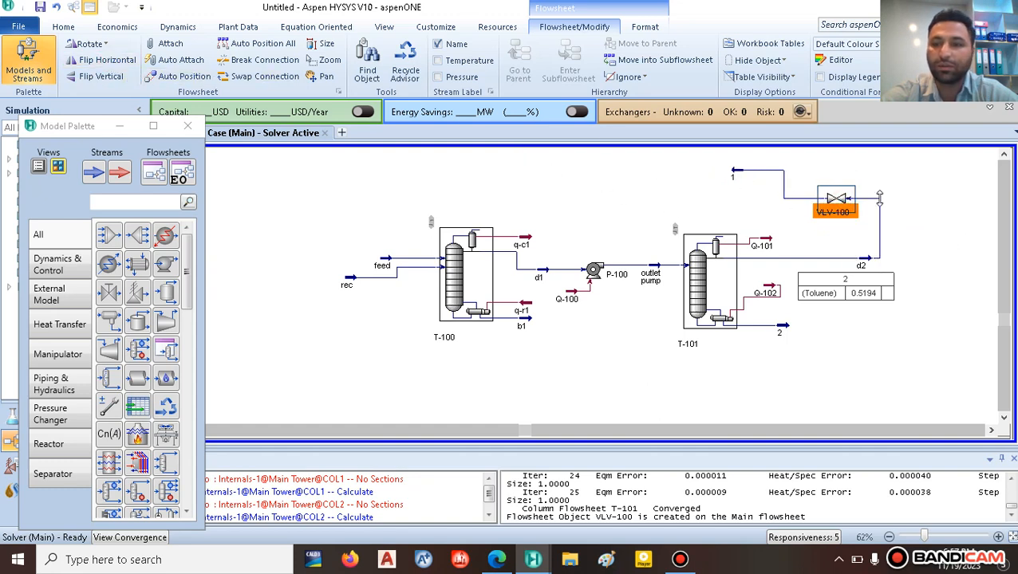
Step: Move VLV-100 up onto the top line and extend stream 1 further left
drag(837, 191, 839, 163)
click(799, 227)
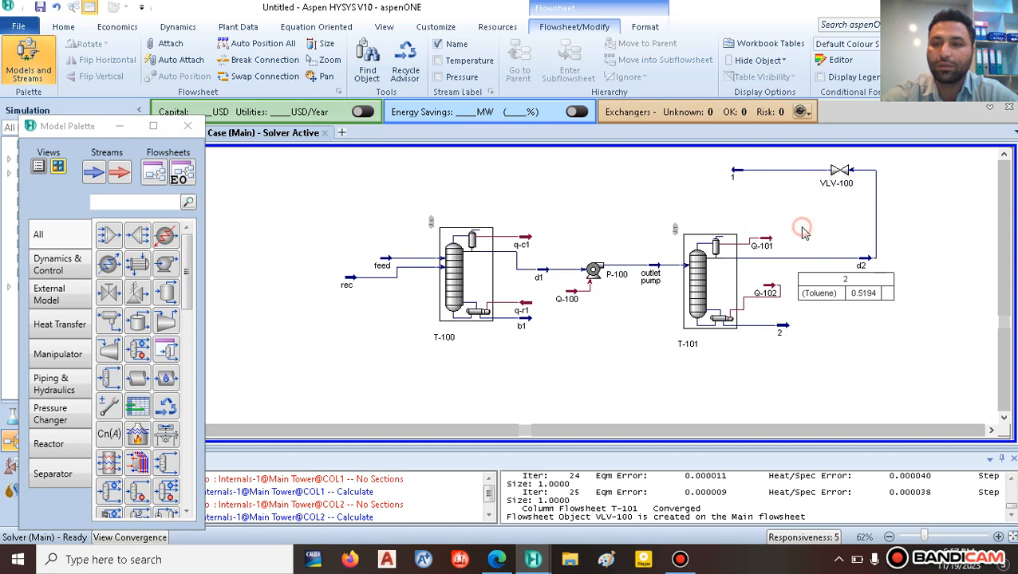
drag(738, 181, 696, 182)
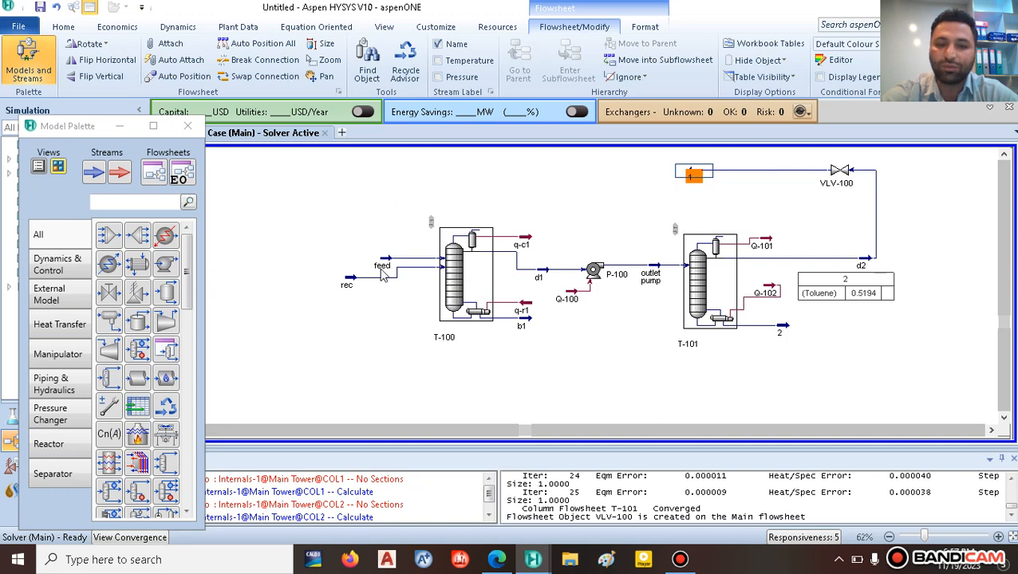
click(634, 204)
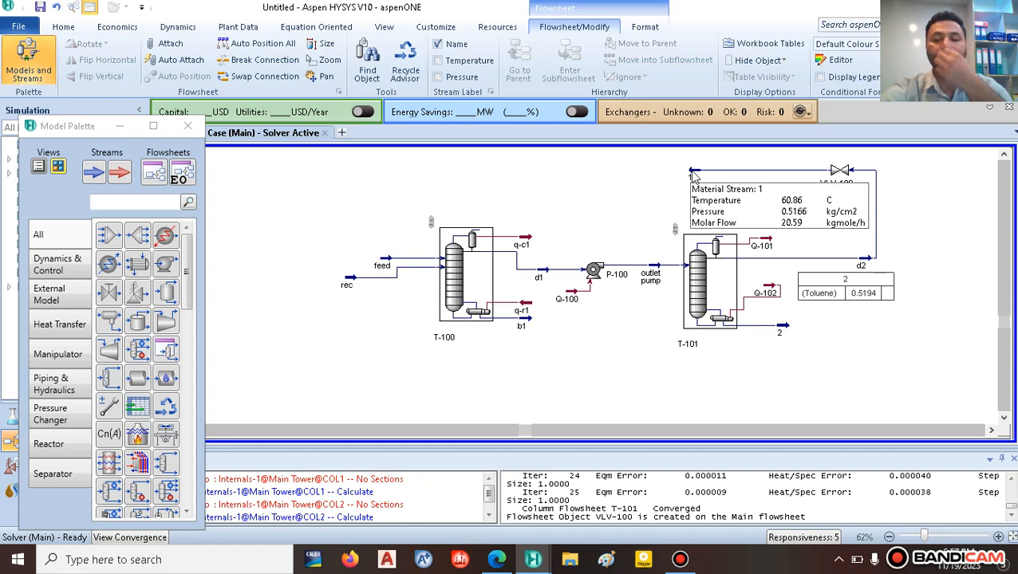
click(496, 559)
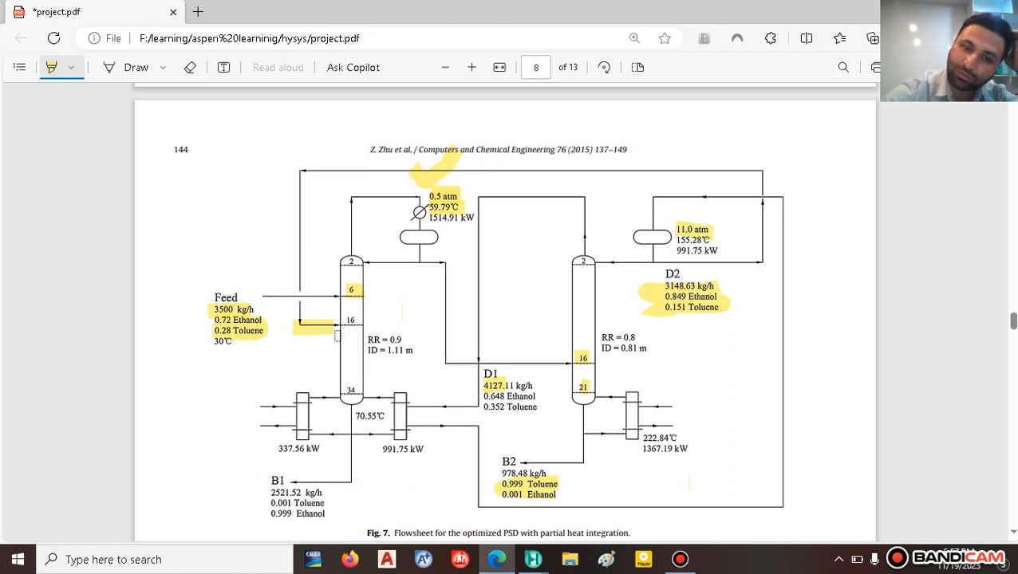
mouse_move(532, 559)
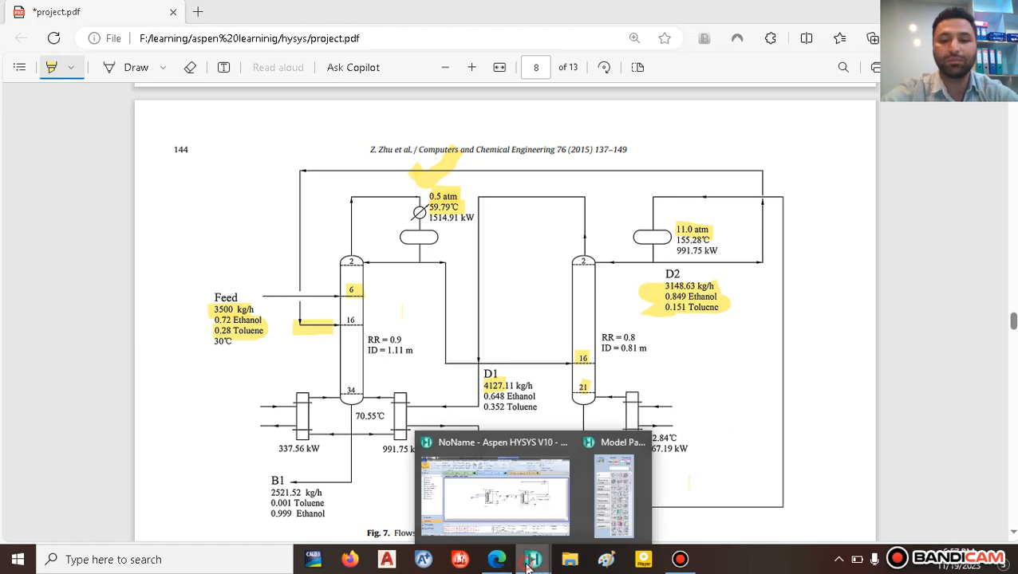
click(513, 495)
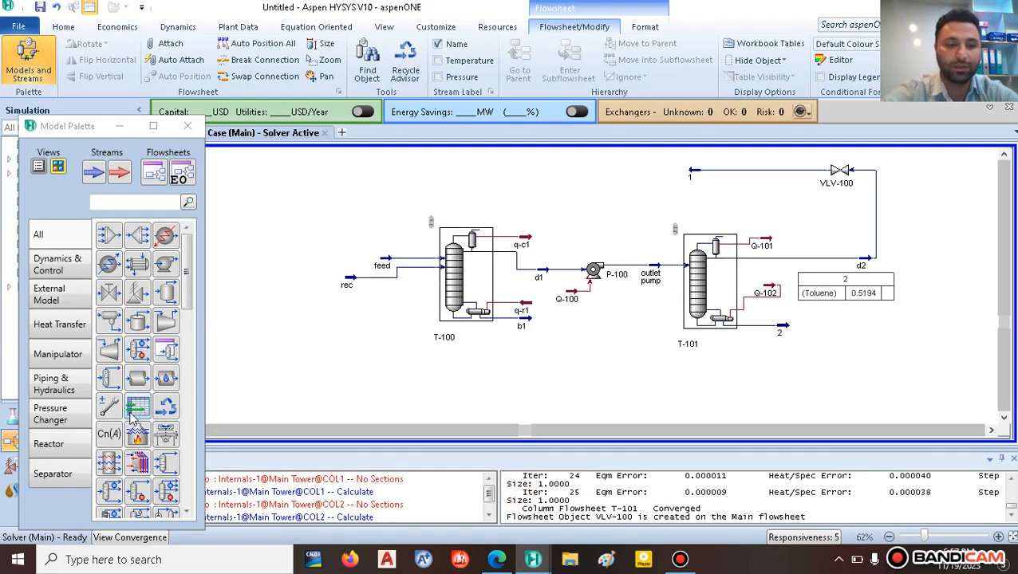
Step: Add recycle RCY-1 fed by stream 1, with outlet stream 3 flipped left and straightened
click(165, 407)
click(643, 175)
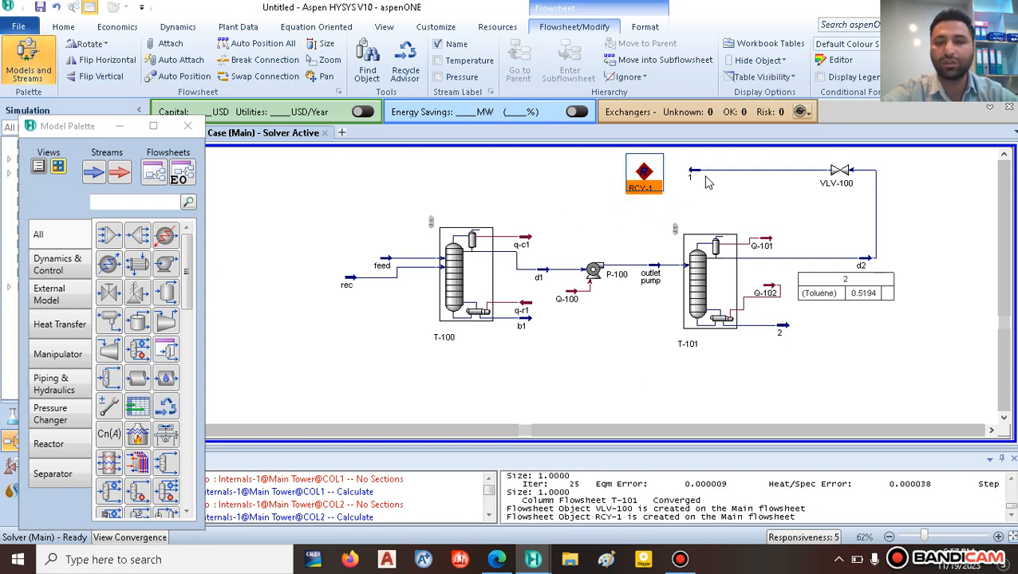
drag(692, 173, 581, 172)
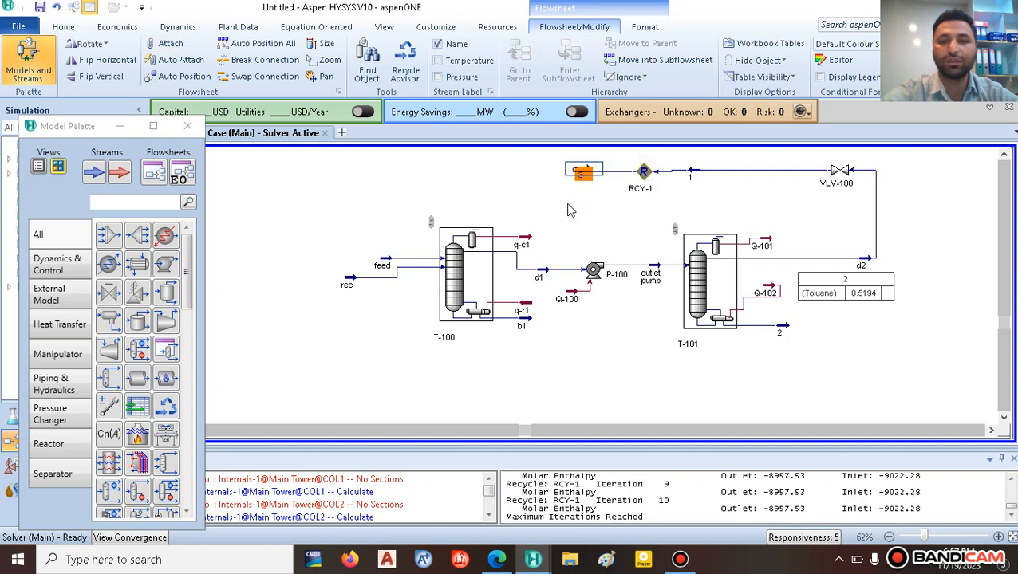
click(582, 172)
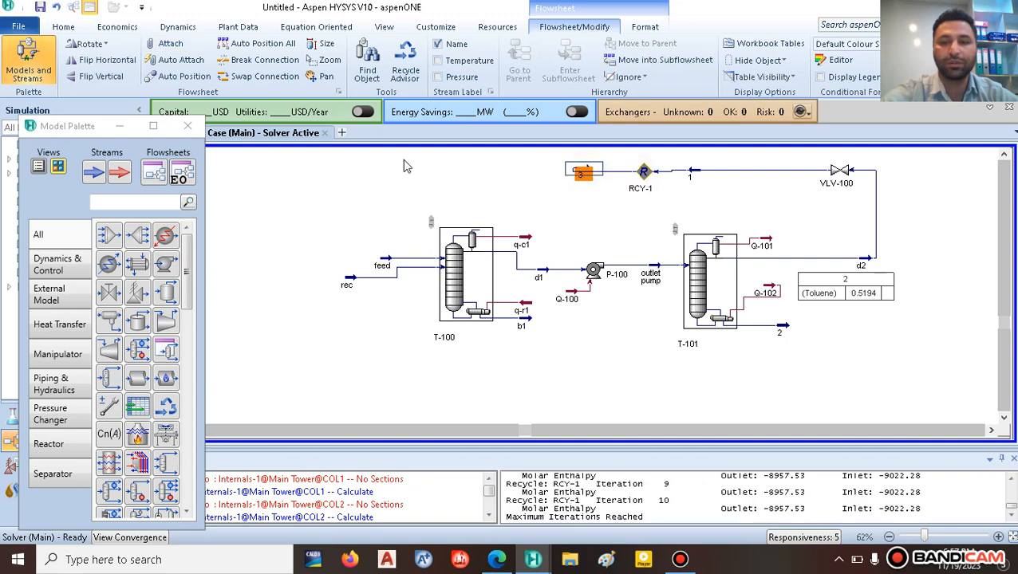
click(94, 62)
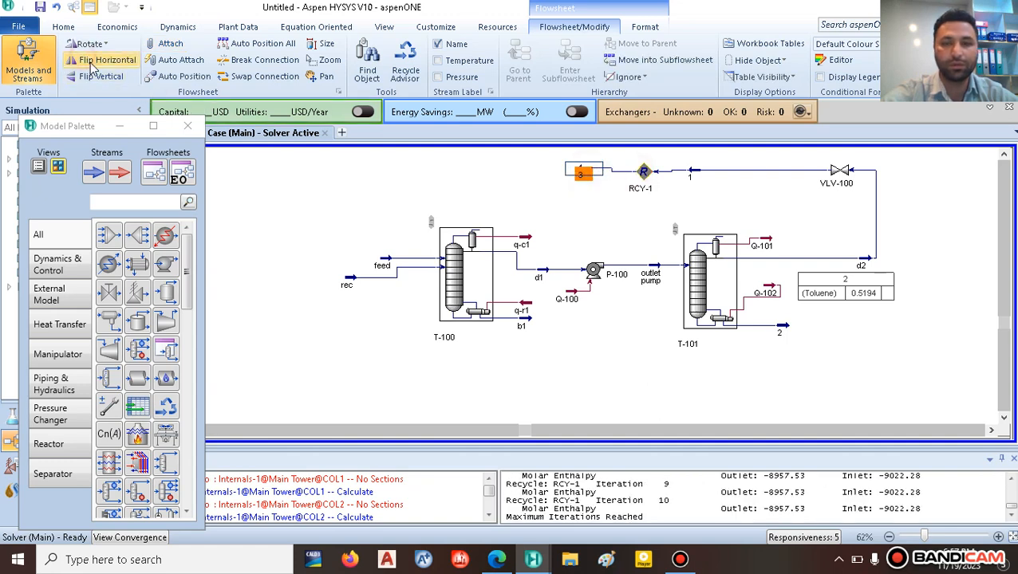
click(433, 173)
mouse_move(583, 176)
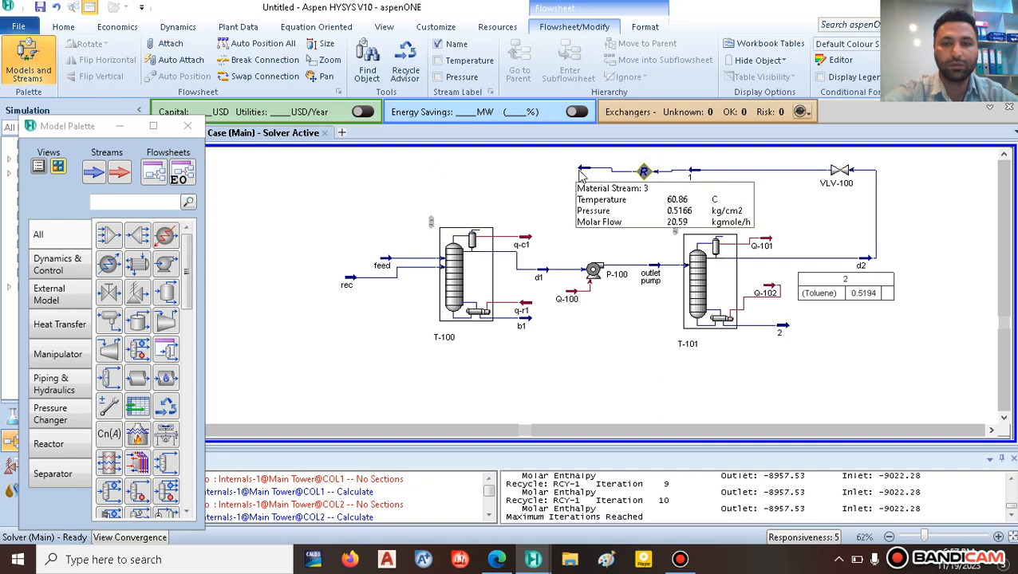
drag(580, 171, 580, 175)
click(511, 183)
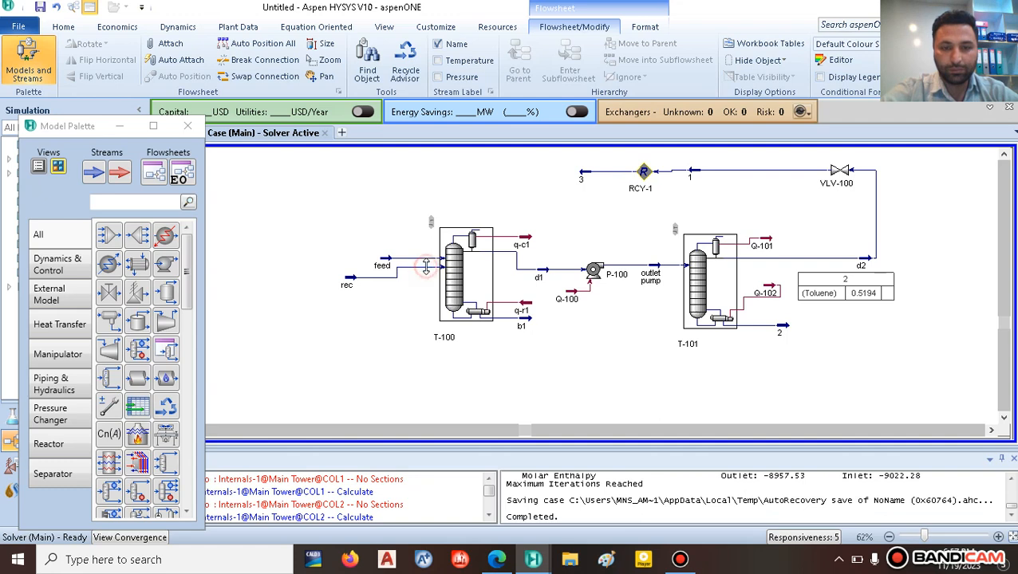
Step: Delete the rec stream and connect stream 3 into column T-100 in its place
right_click(363, 271)
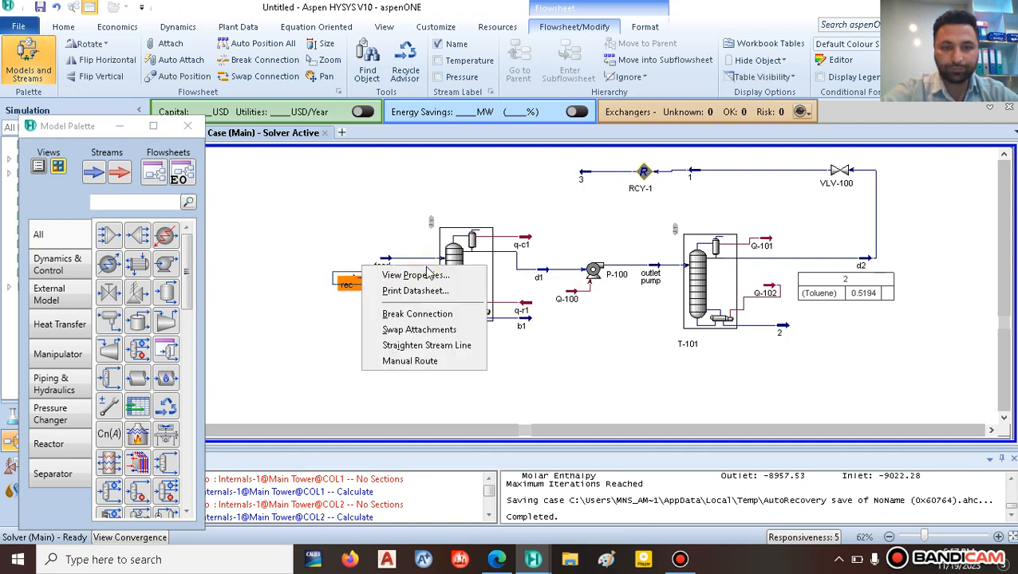
click(417, 315)
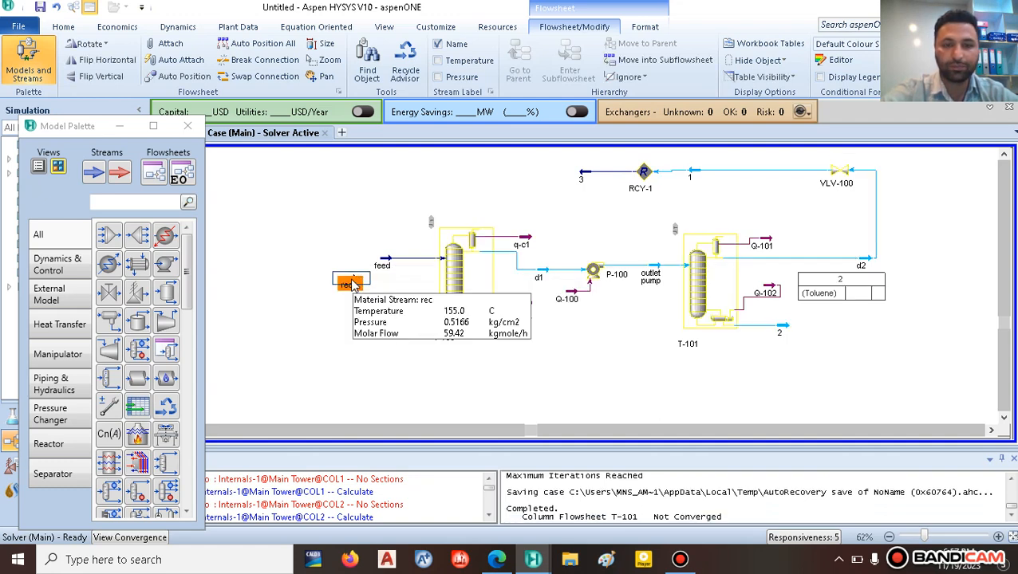
drag(294, 311, 295, 310)
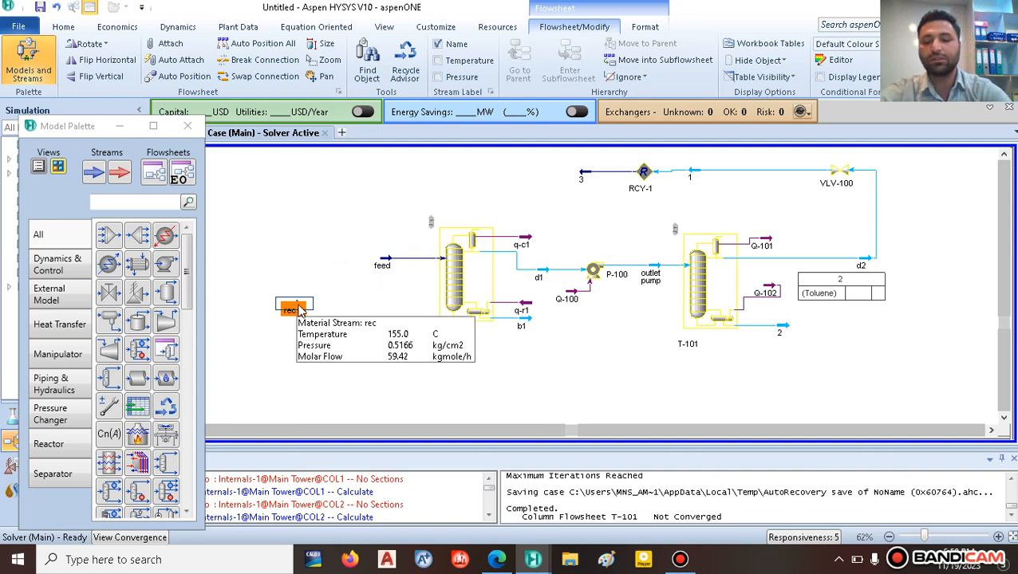
key(Delete)
click(495, 334)
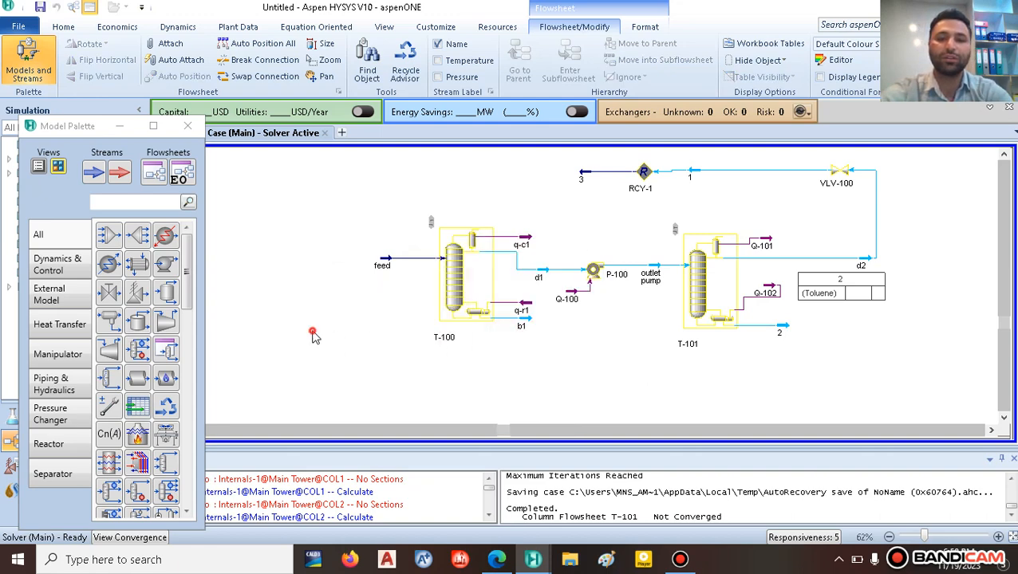
click(580, 177)
key(ctrl)
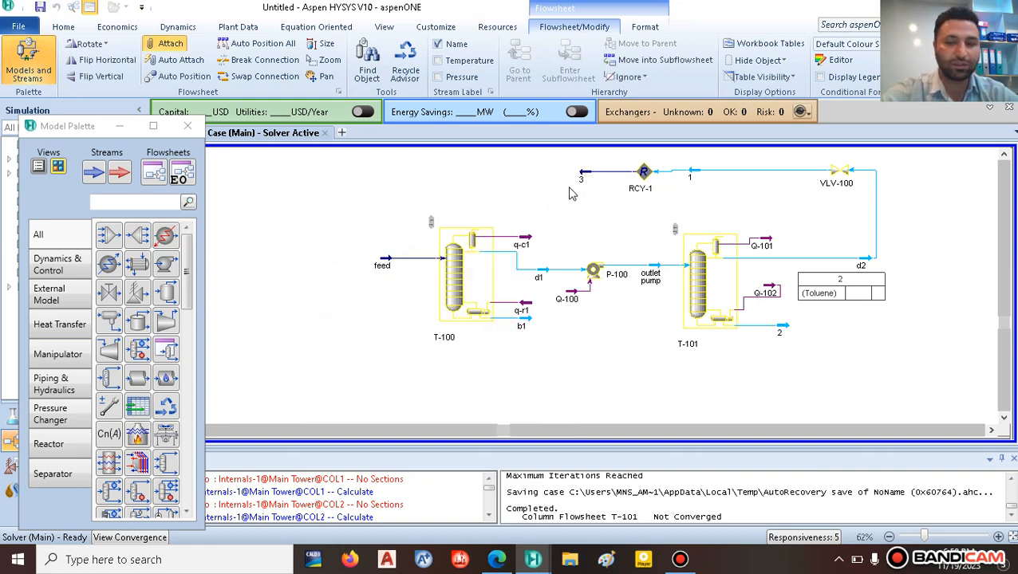
drag(580, 172, 451, 276)
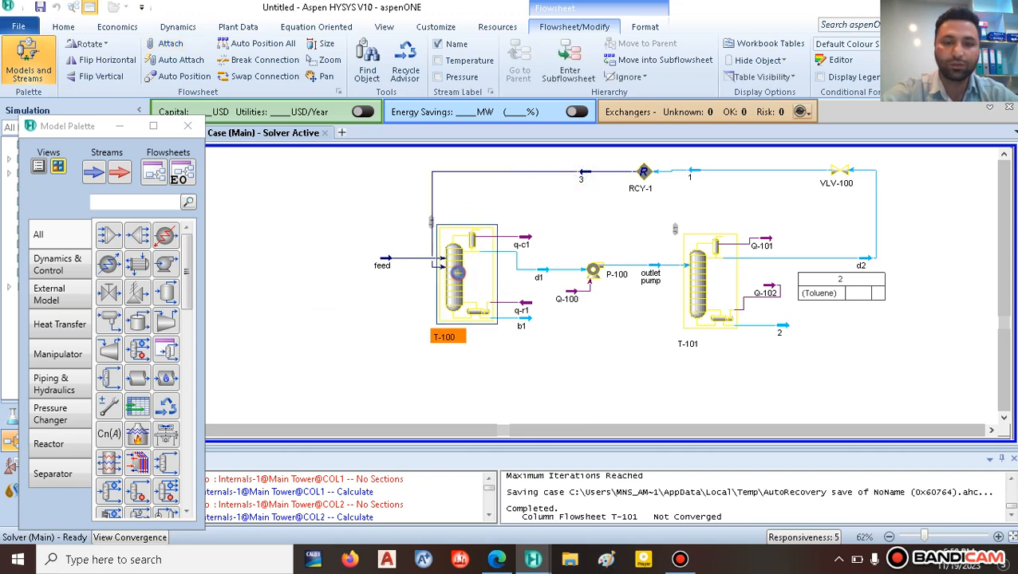
Step: Feed stream 3 into T-100 at stage 16_Main Tower and run the column to convergence
double_click(438, 256)
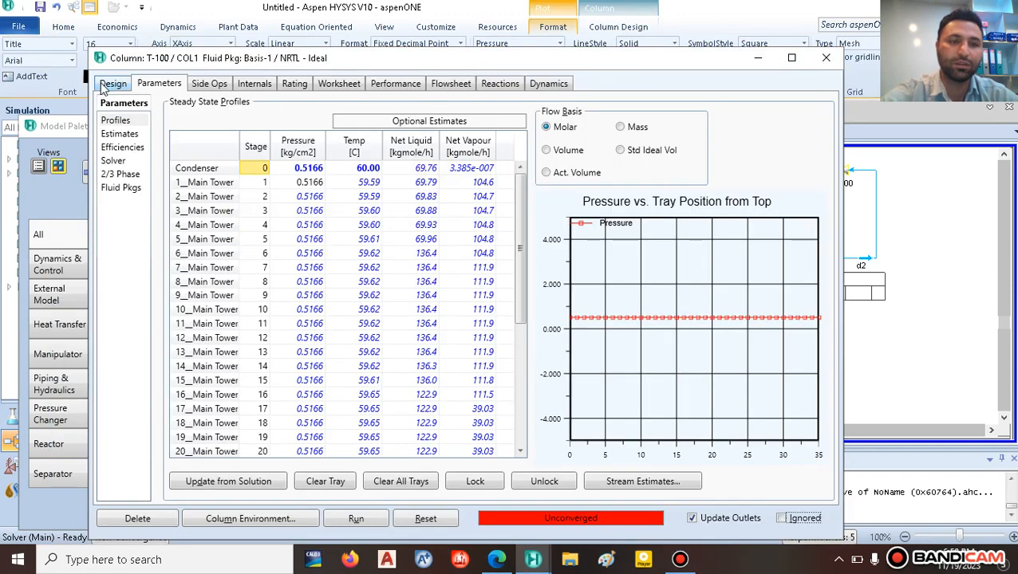
click(112, 83)
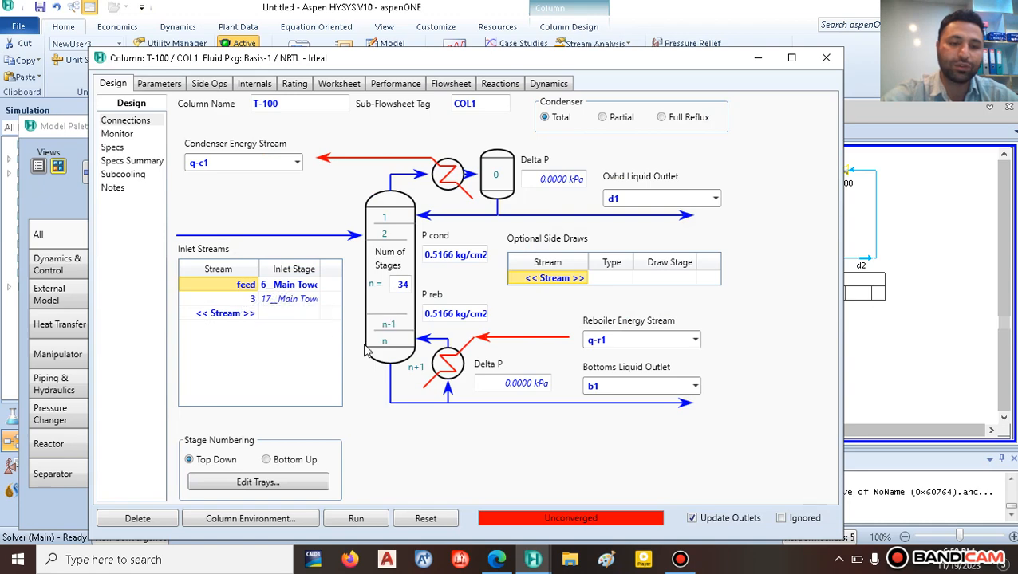
click(493, 562)
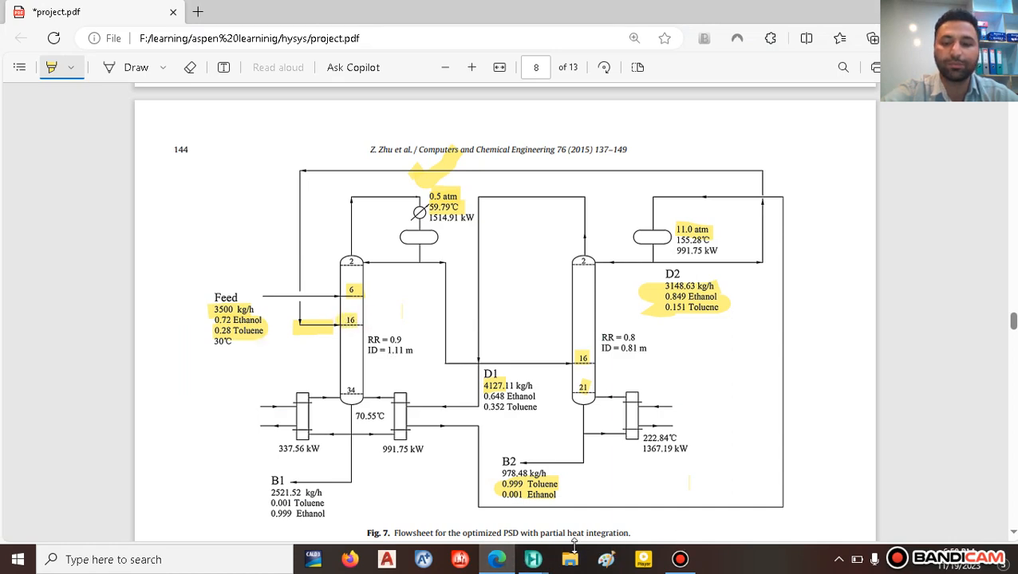
mouse_move(532, 559)
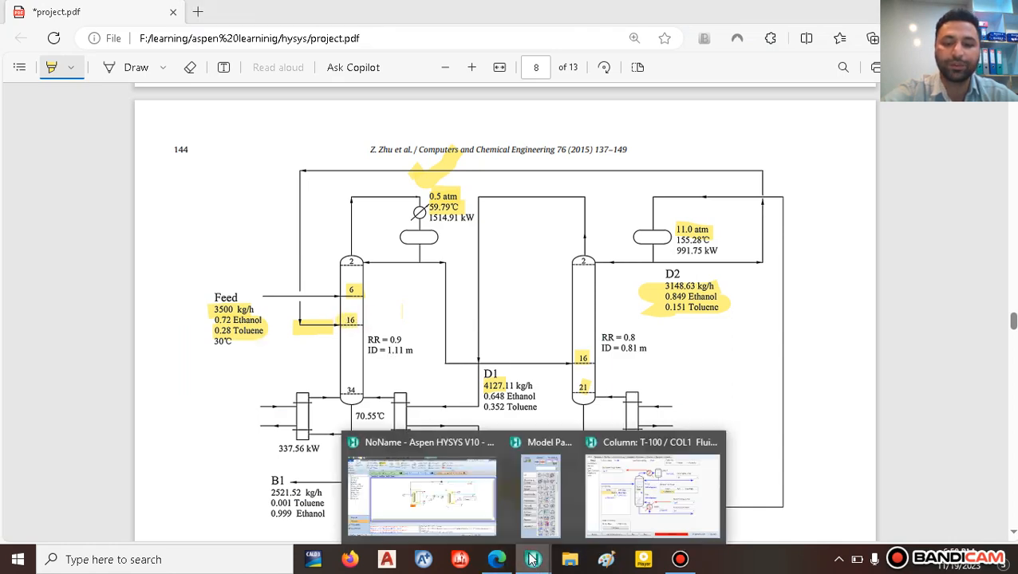
click(656, 497)
click(316, 299)
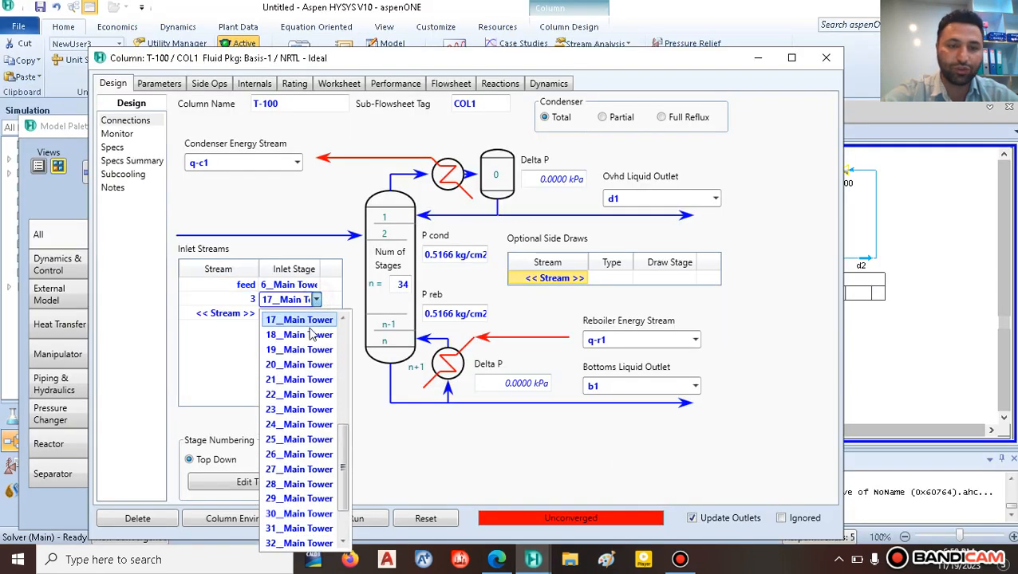
scroll(317, 353, up, 1)
click(300, 350)
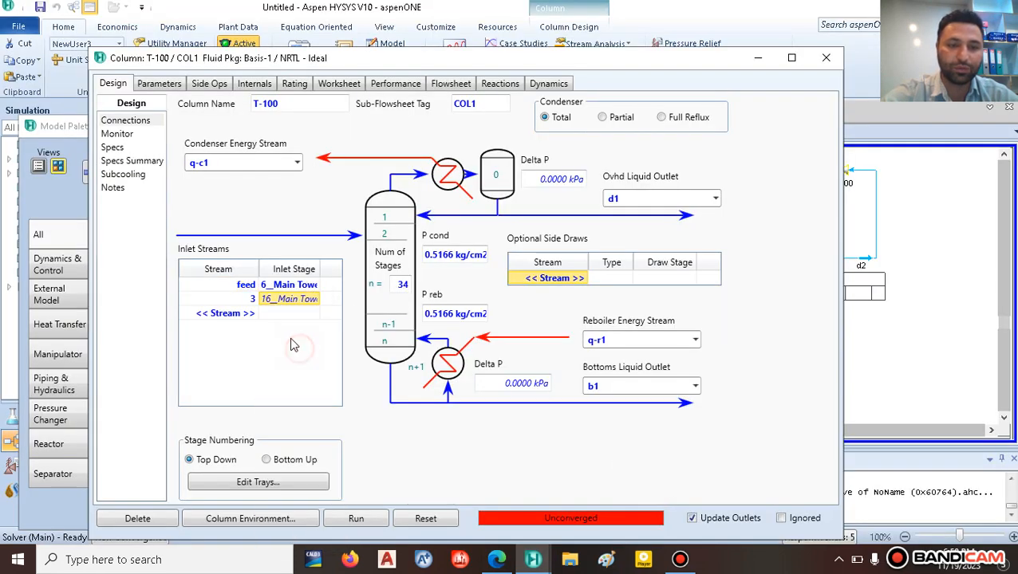
click(354, 520)
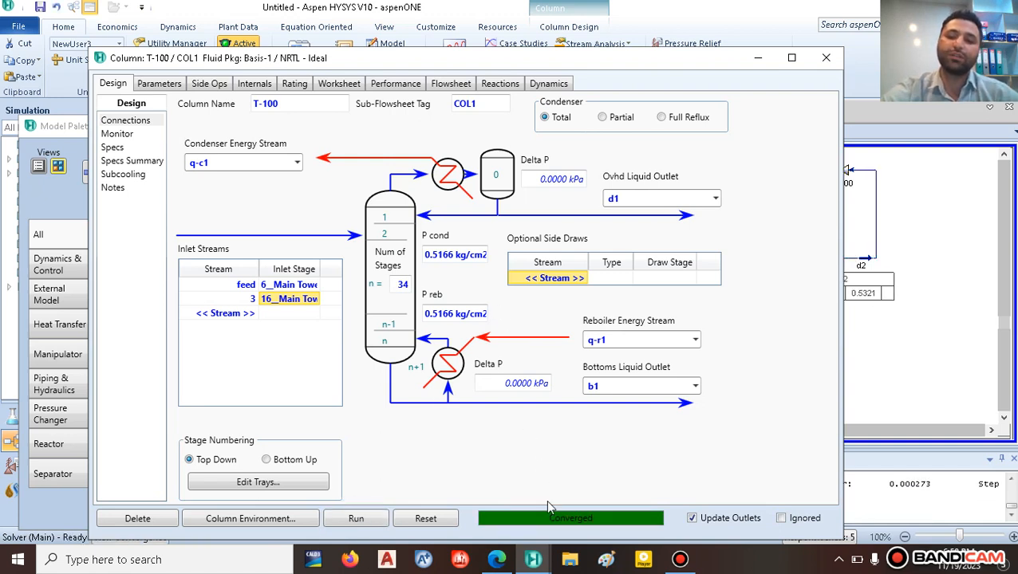
click(825, 57)
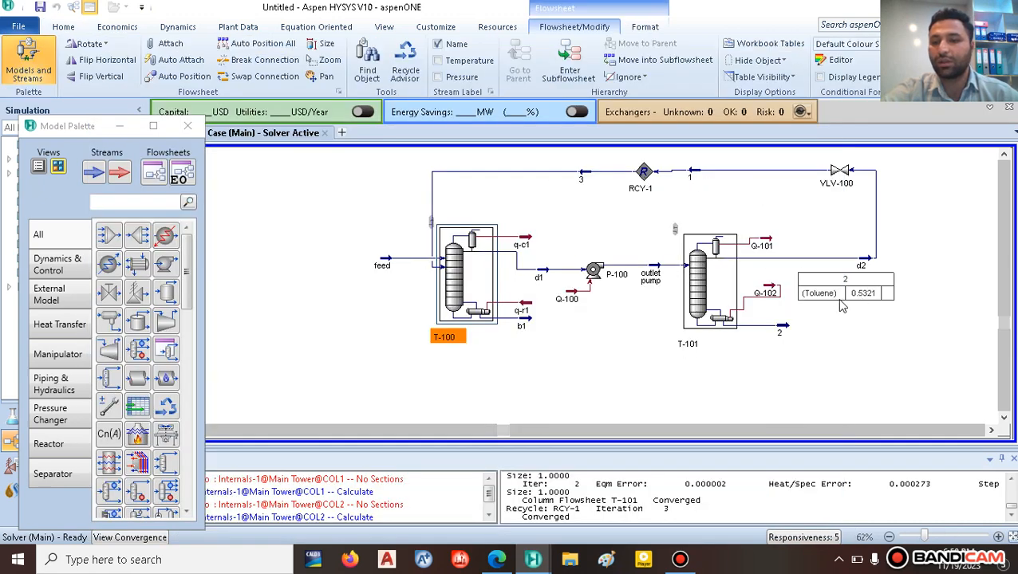
Step: Move the stream 2 Toluene table lower right and open column T-101's Design page
drag(836, 293, 847, 341)
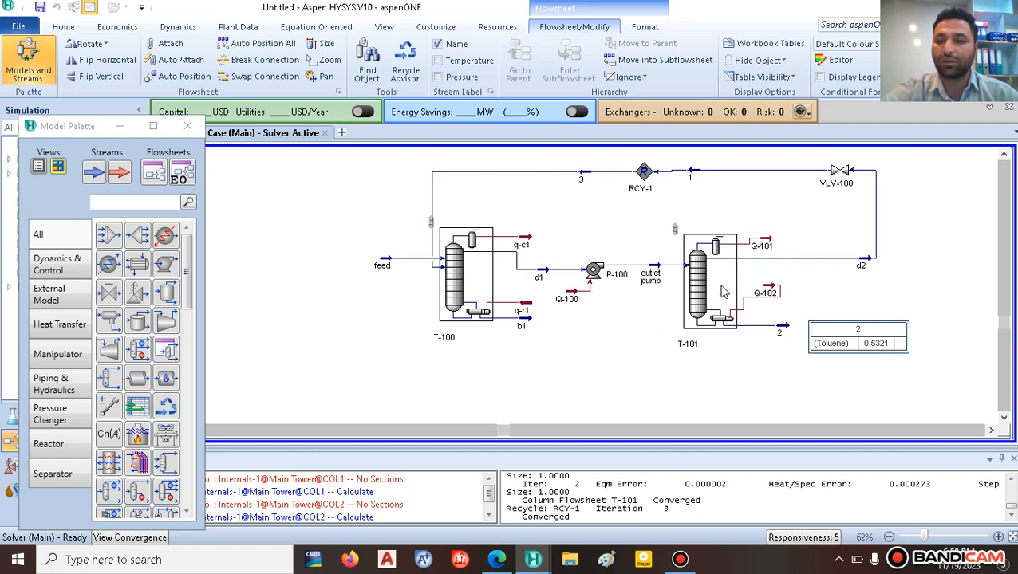
click(888, 296)
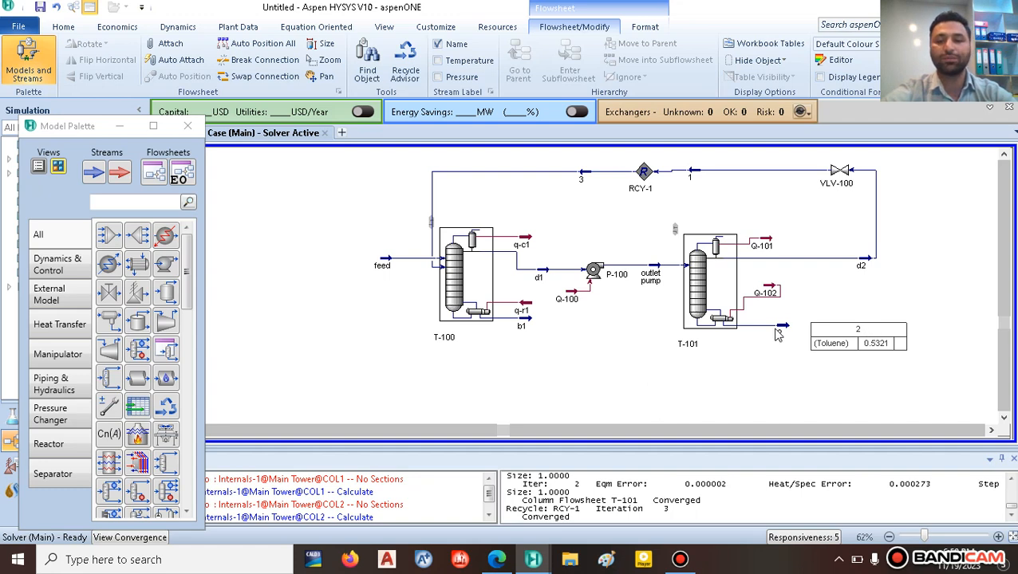
double_click(716, 284)
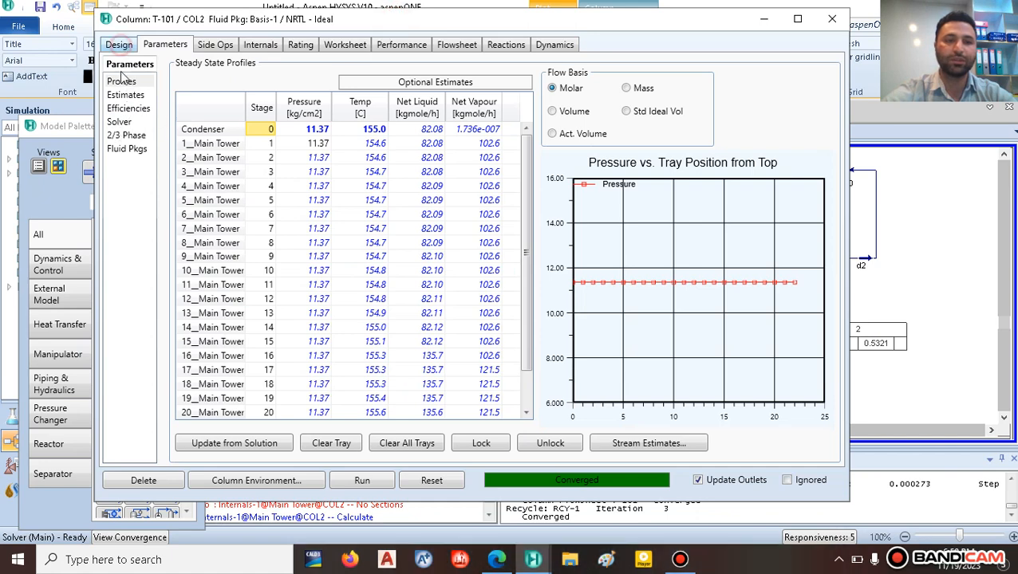
click(119, 46)
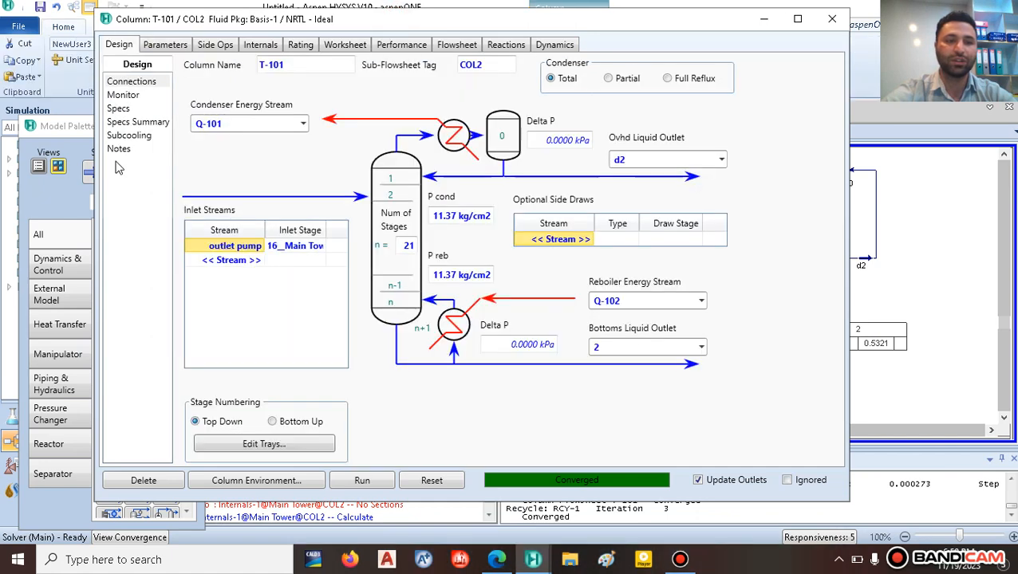
Step: Add a Column Component Fraction spec to T-101 applied at the Reboiler stage
click(119, 109)
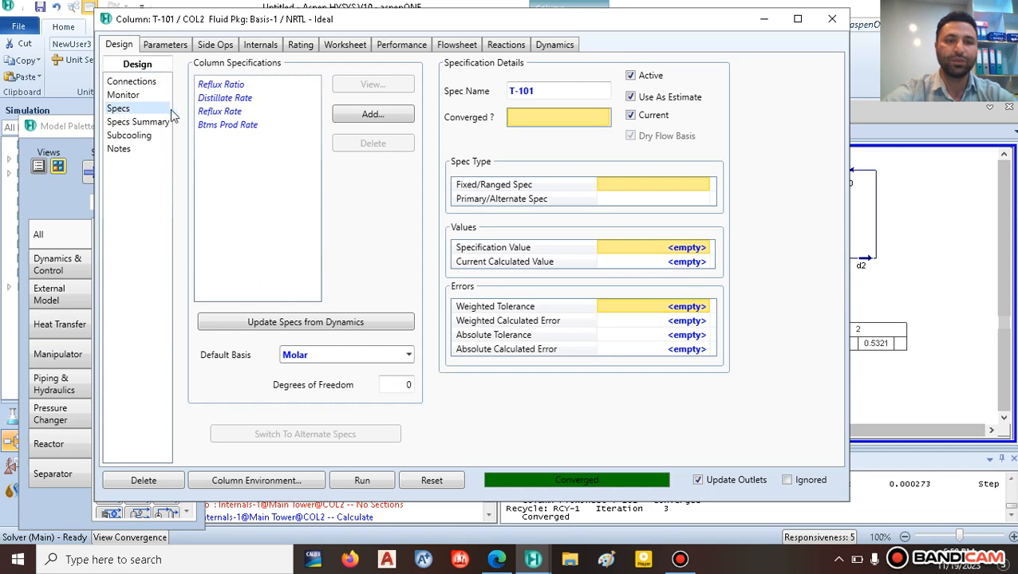
click(365, 114)
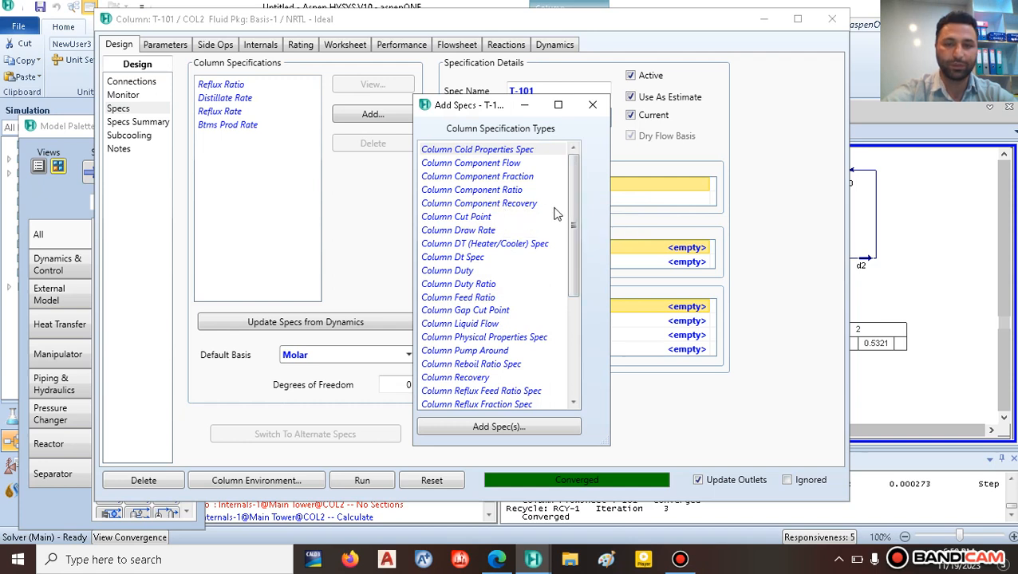
click(477, 179)
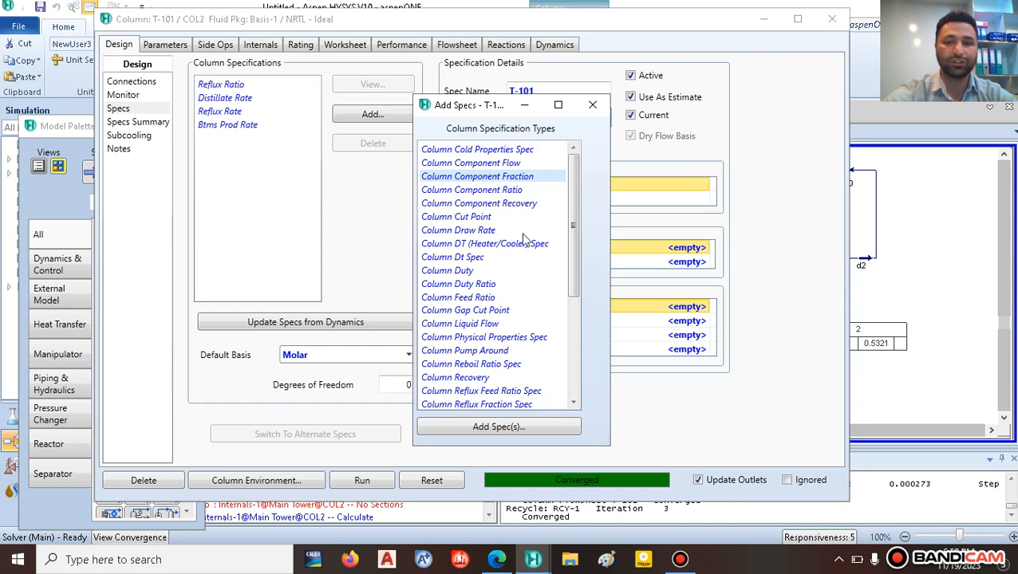
click(496, 427)
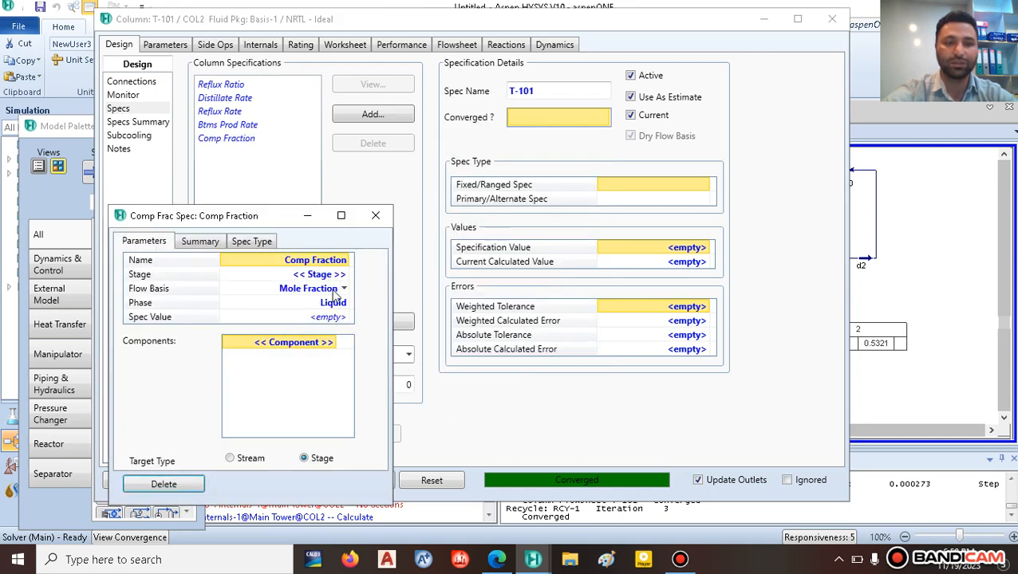
click(343, 274)
click(344, 274)
scroll(319, 364, down, 3)
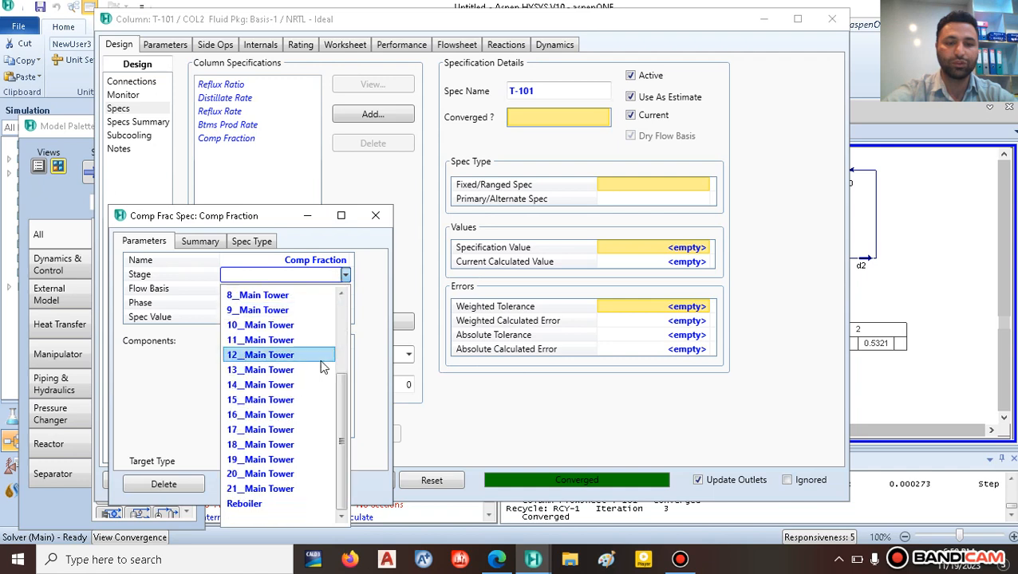
click(267, 509)
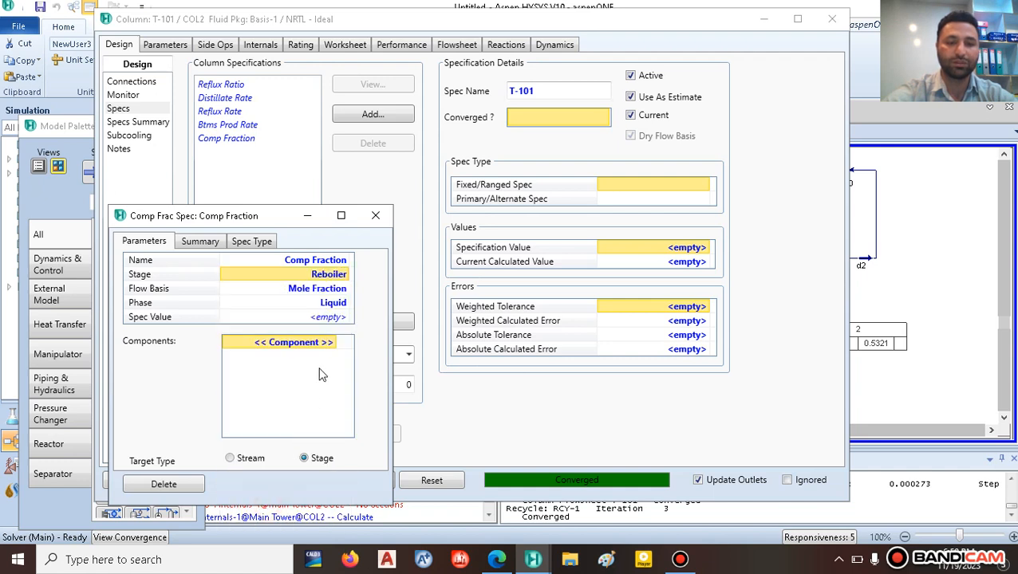
Step: Give the spec a value of 0.99 with Toluene as the component
click(334, 318)
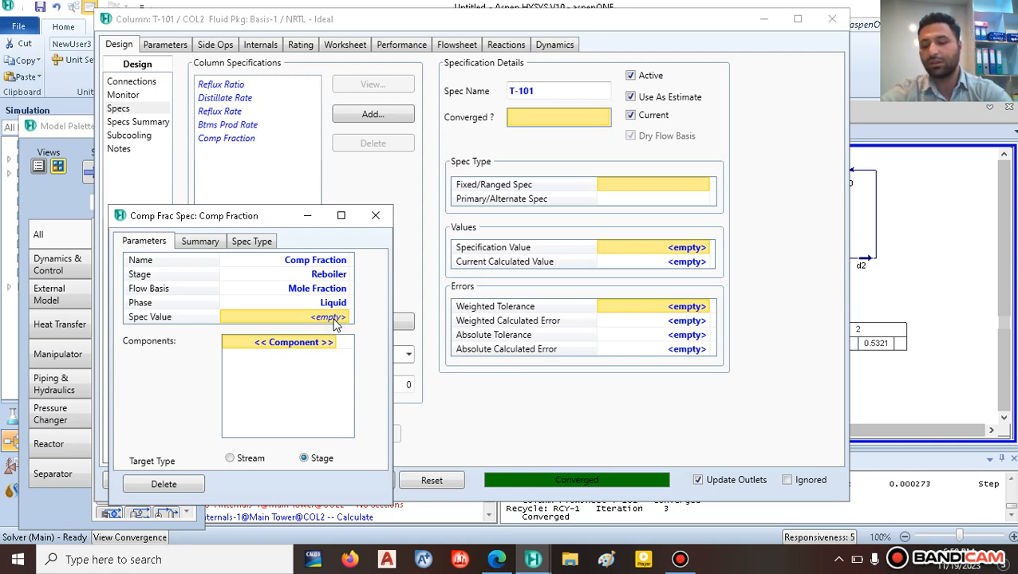
text(0.)
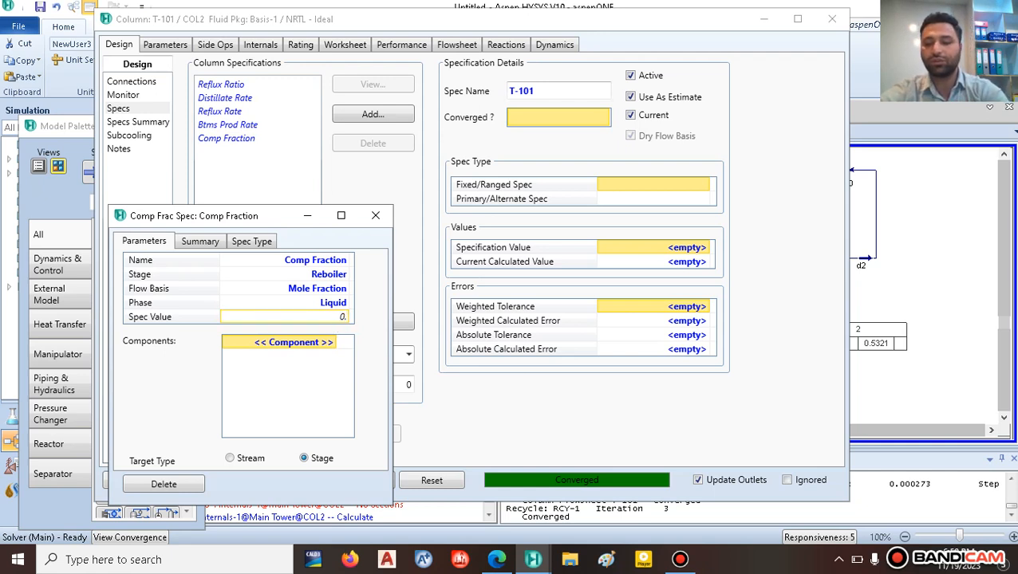
text(99)
key(Return)
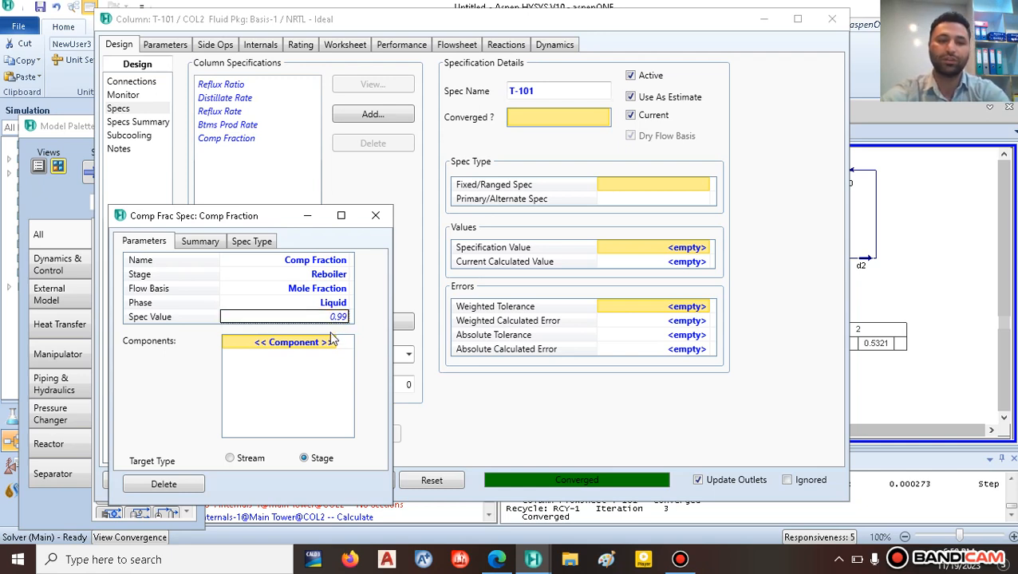
click(330, 345)
click(334, 343)
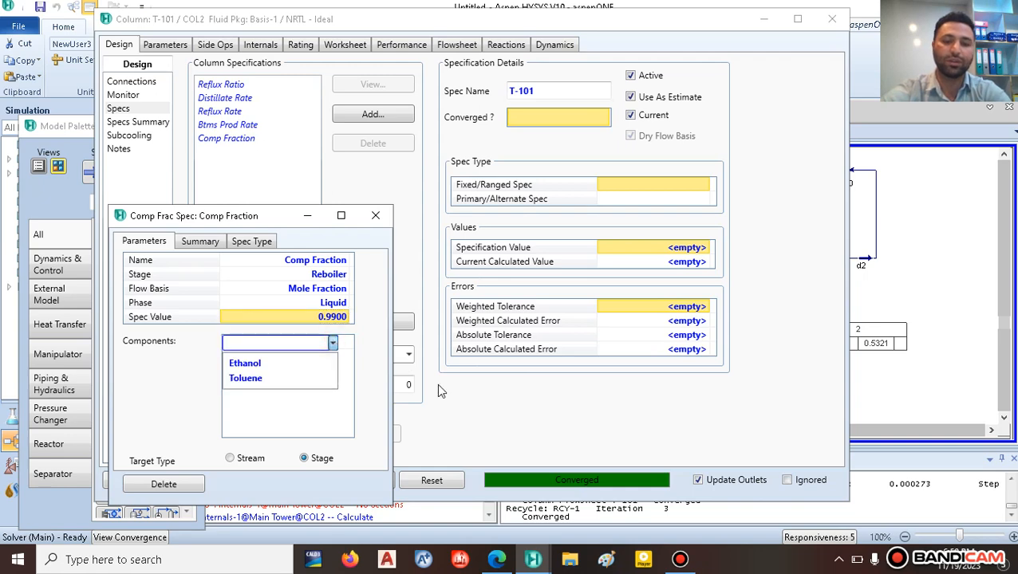
click(496, 560)
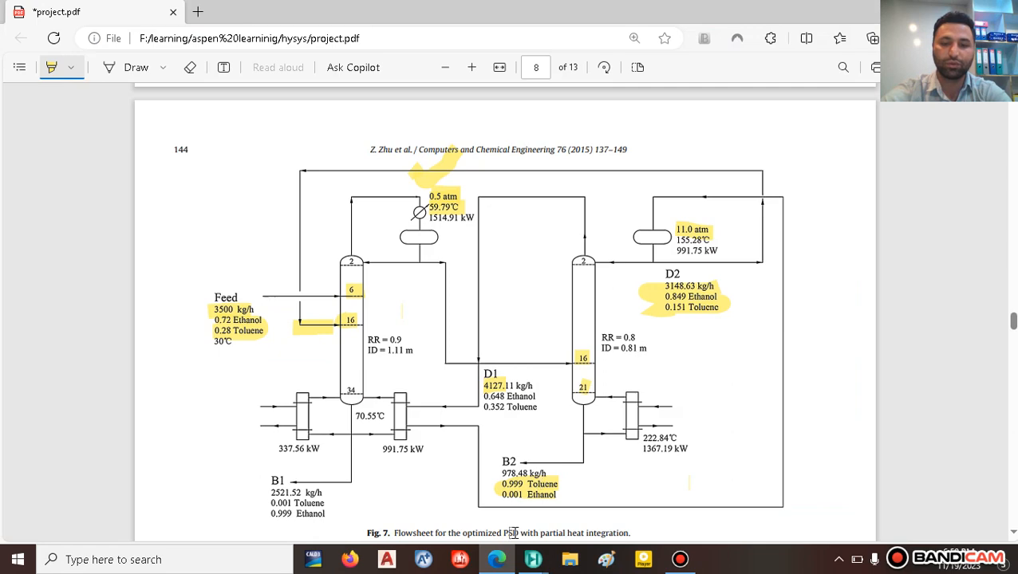
mouse_move(532, 559)
click(694, 501)
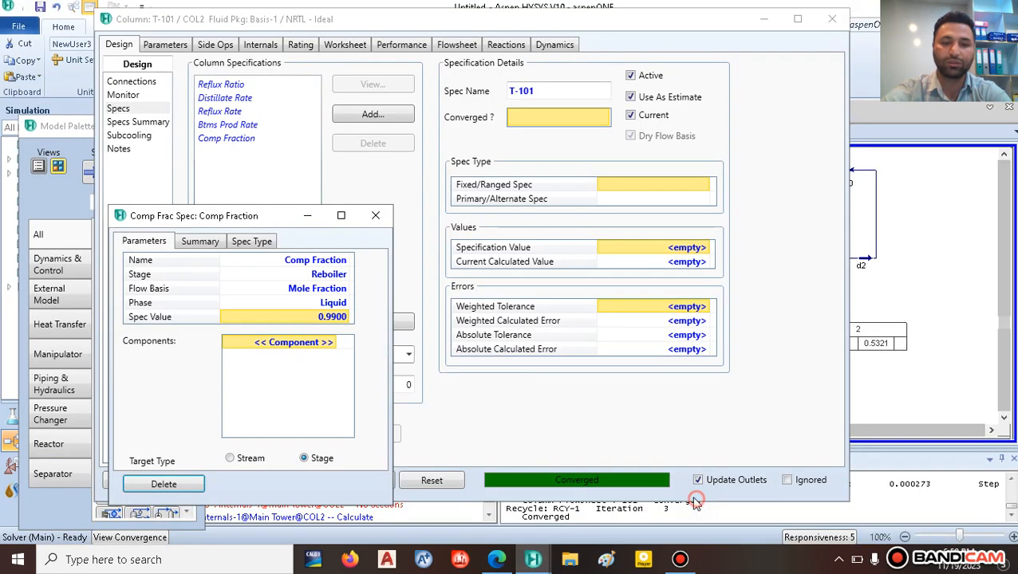
click(332, 344)
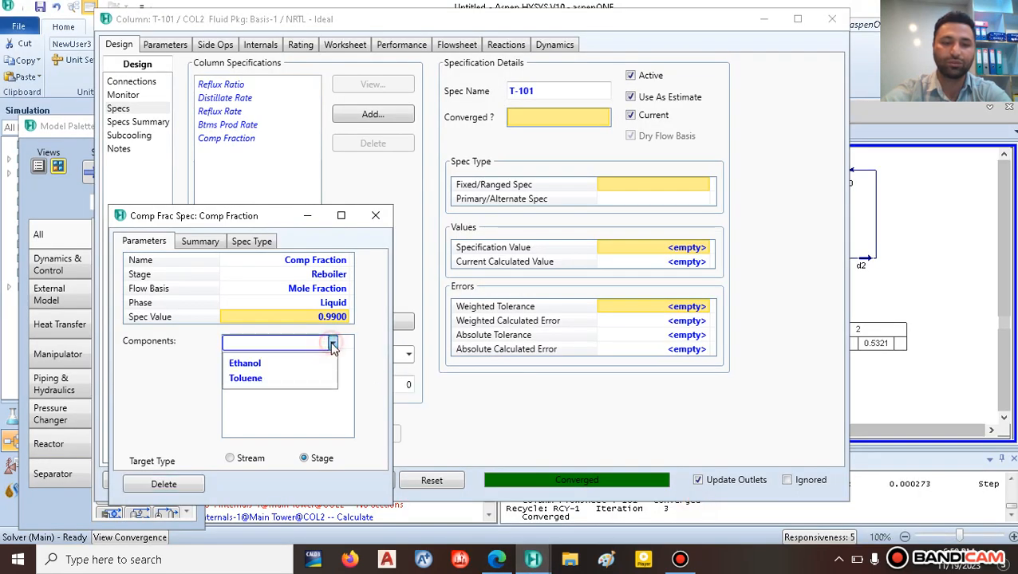
click(256, 379)
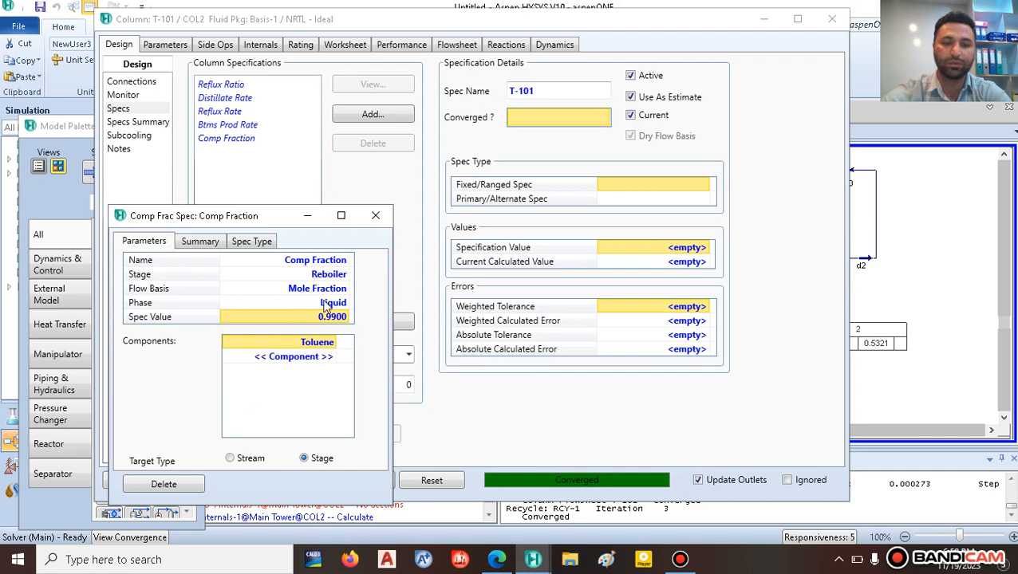
click(375, 215)
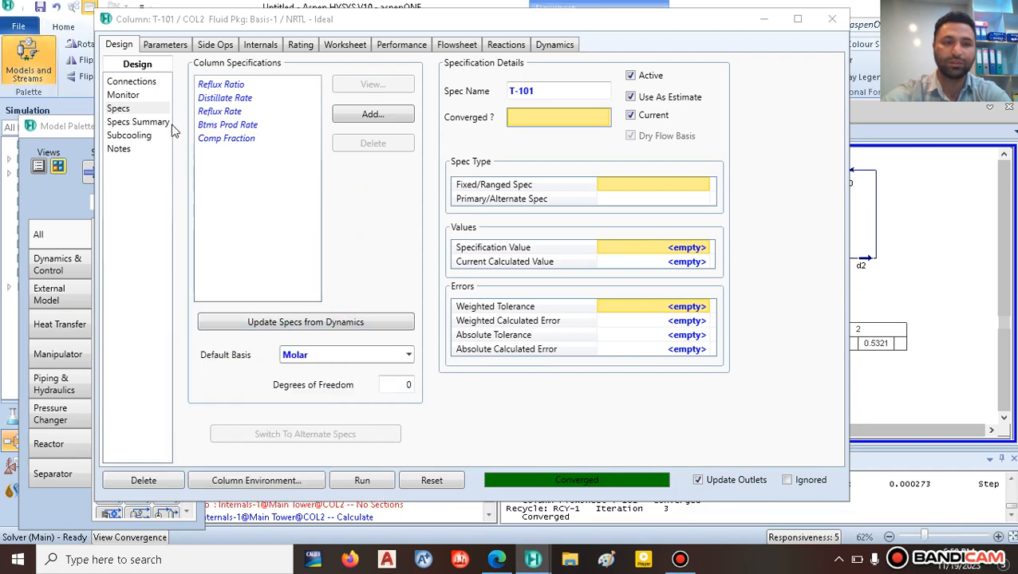
Step: On T-101's Monitor, deactivate Reflux Ratio and set the Comp Fraction target to 0.82
click(136, 95)
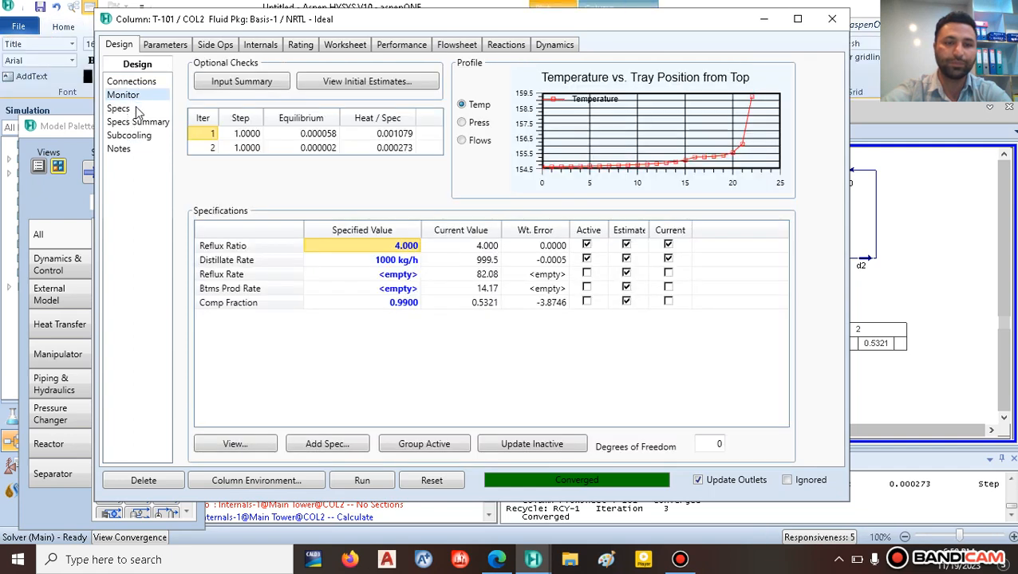
click(587, 247)
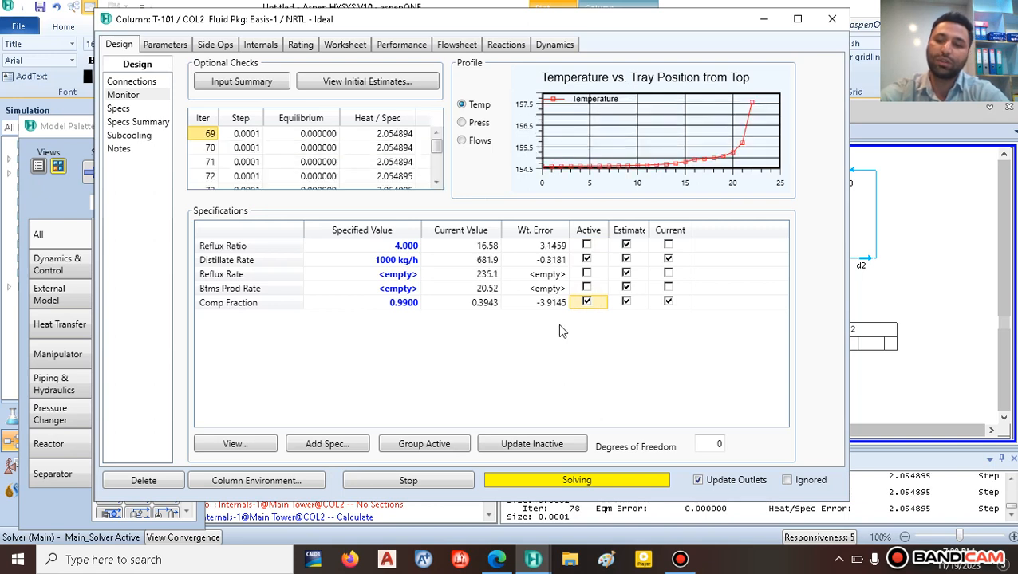
click(409, 305)
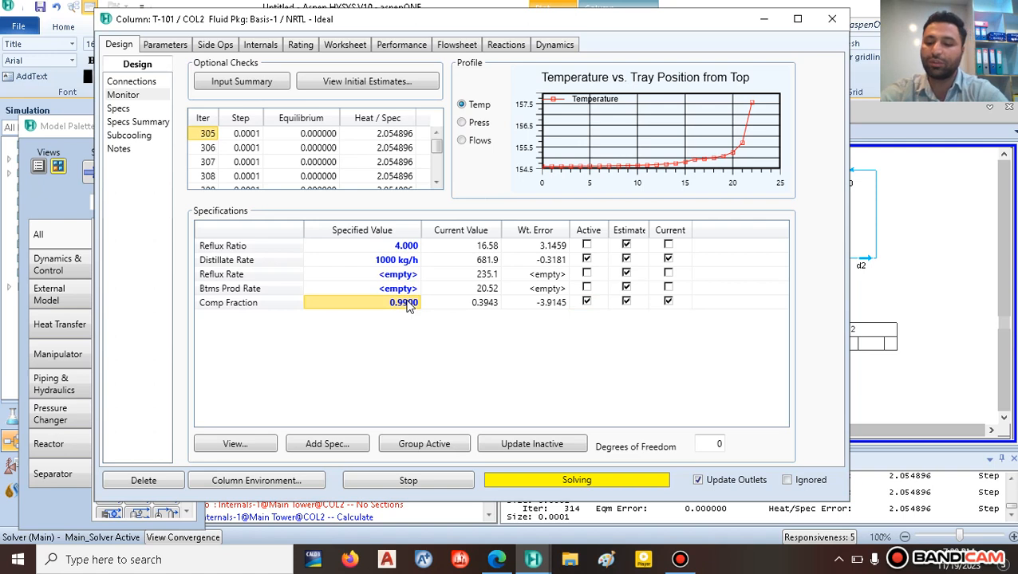
text(0.82)
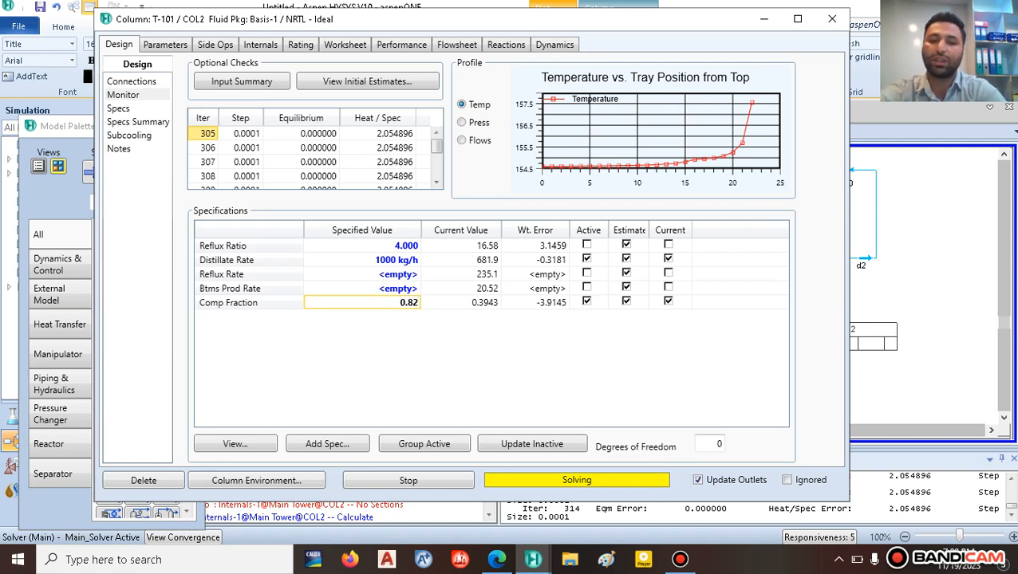
key(Return)
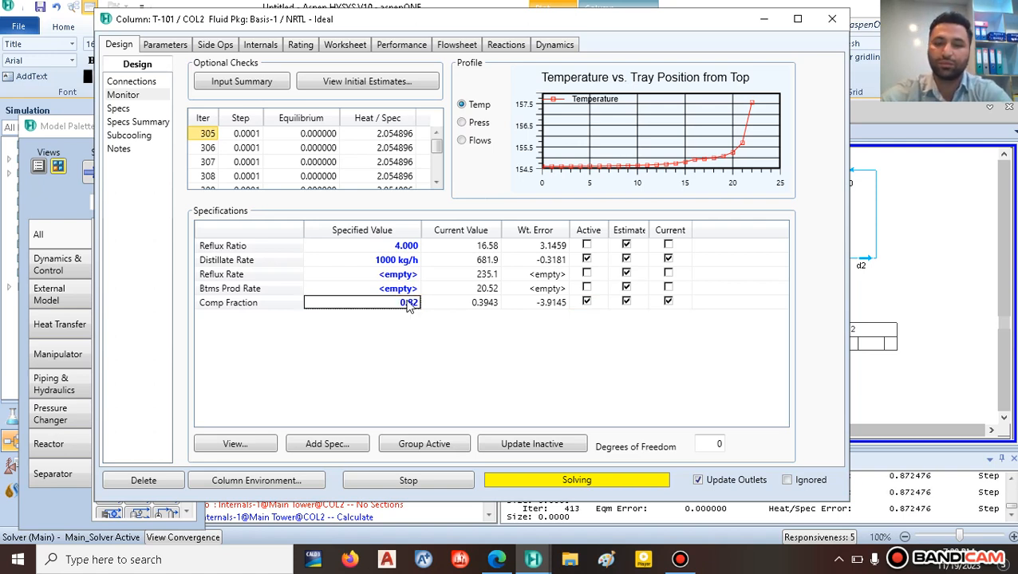
Step: Stop the solve and deactivate the Comp Fraction and Distillate Rate specs
click(420, 485)
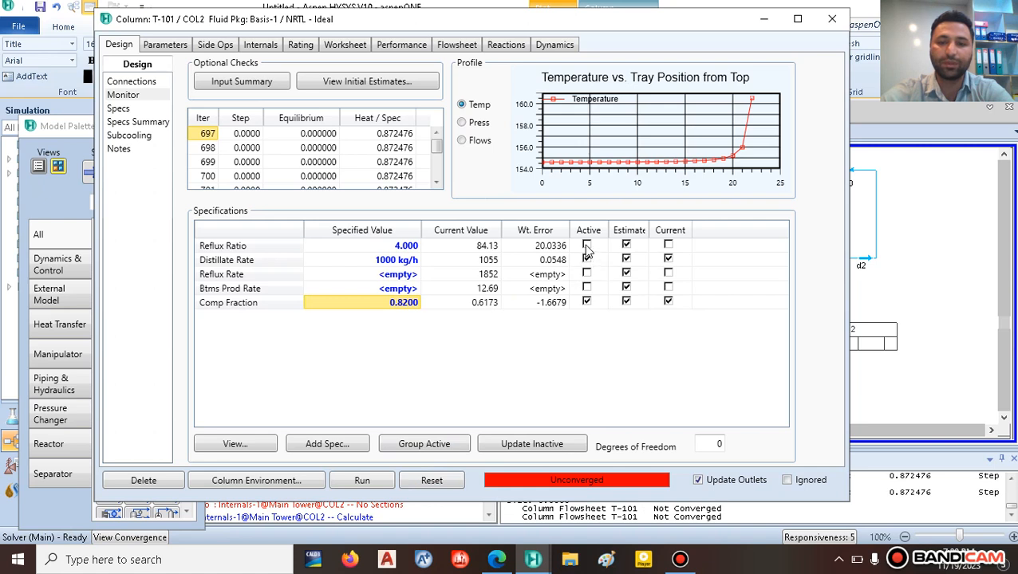
click(587, 302)
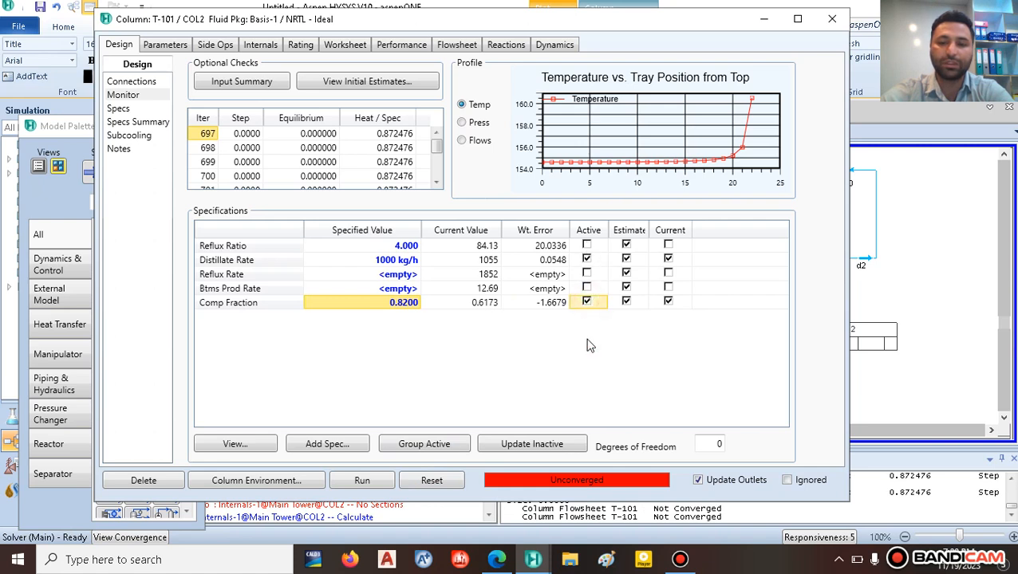
click(587, 259)
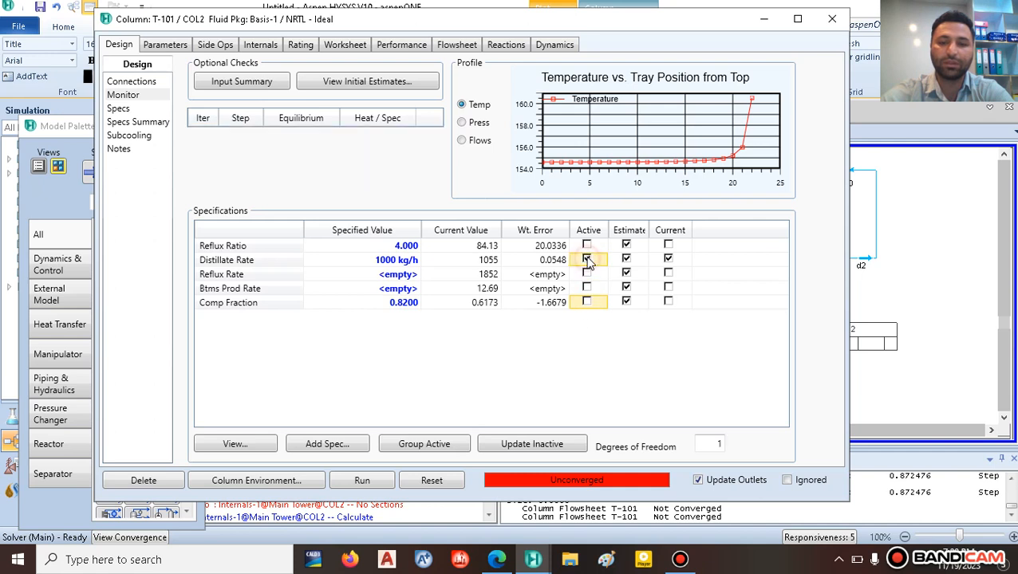
click(587, 245)
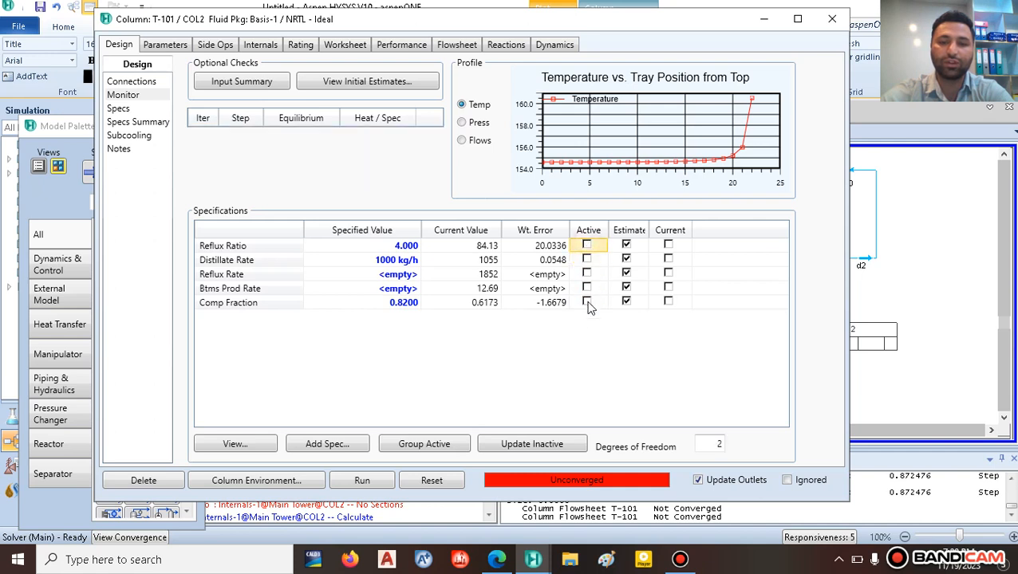
Step: Reactivate T-101's Comp Fraction spec and raise its target from 0.92 to 0.99
click(587, 302)
click(361, 480)
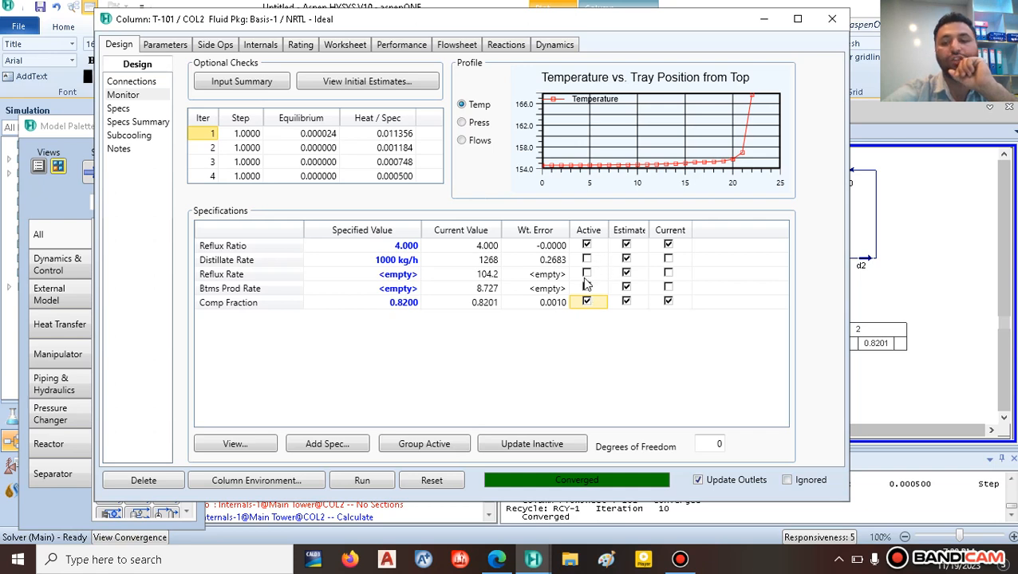
click(399, 307)
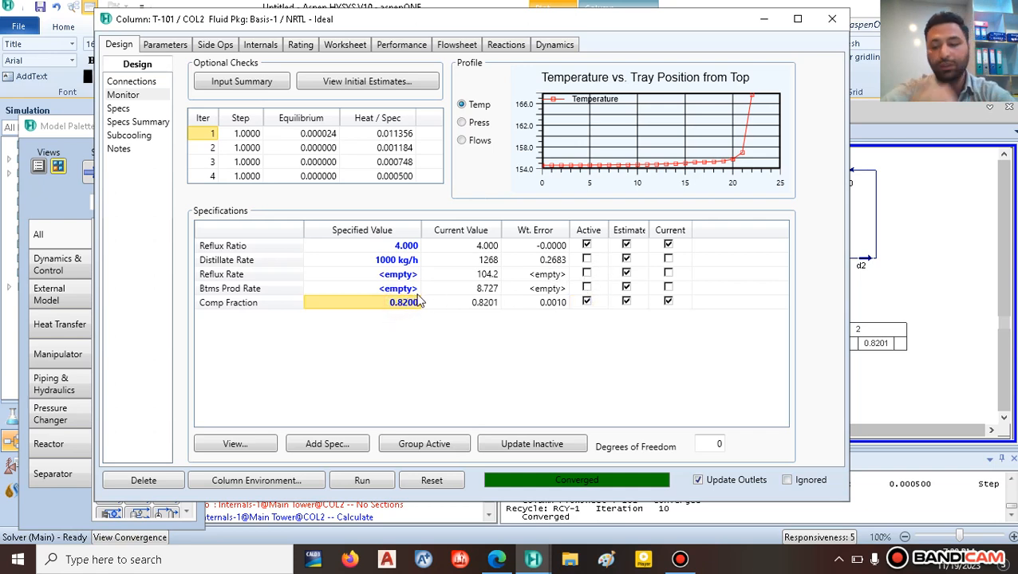
text(0)
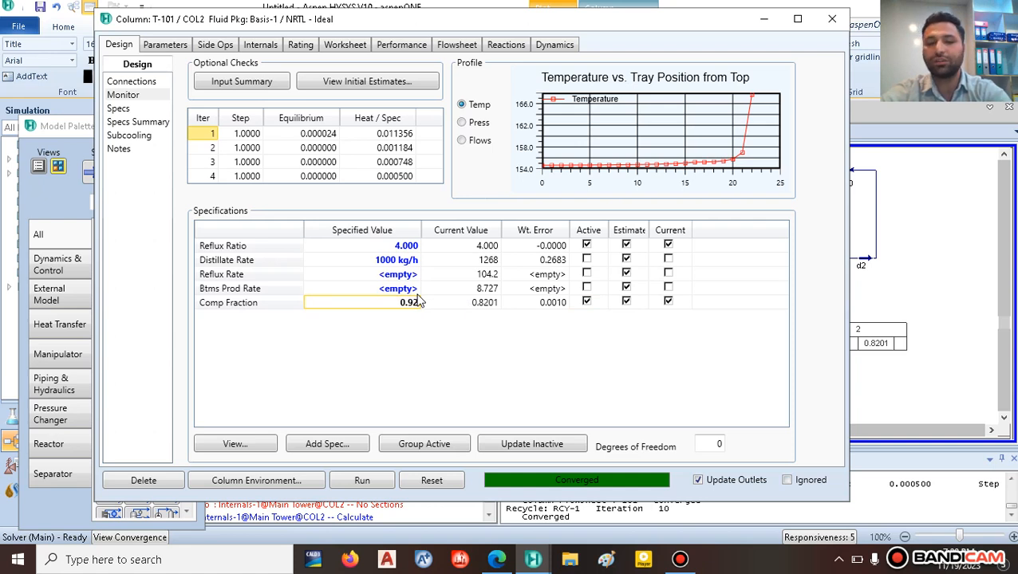
text(.92)
key(Return)
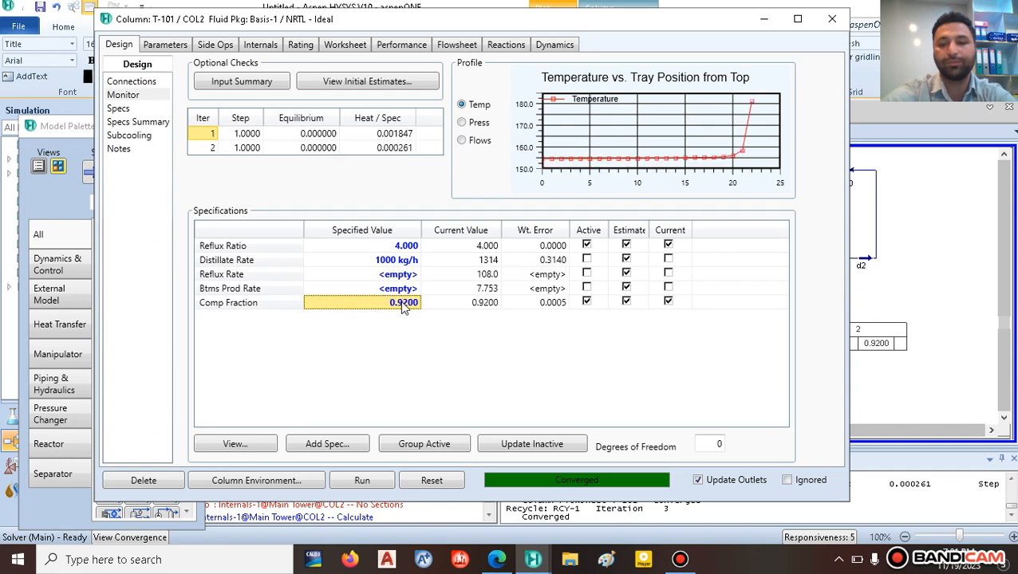
double_click(402, 307)
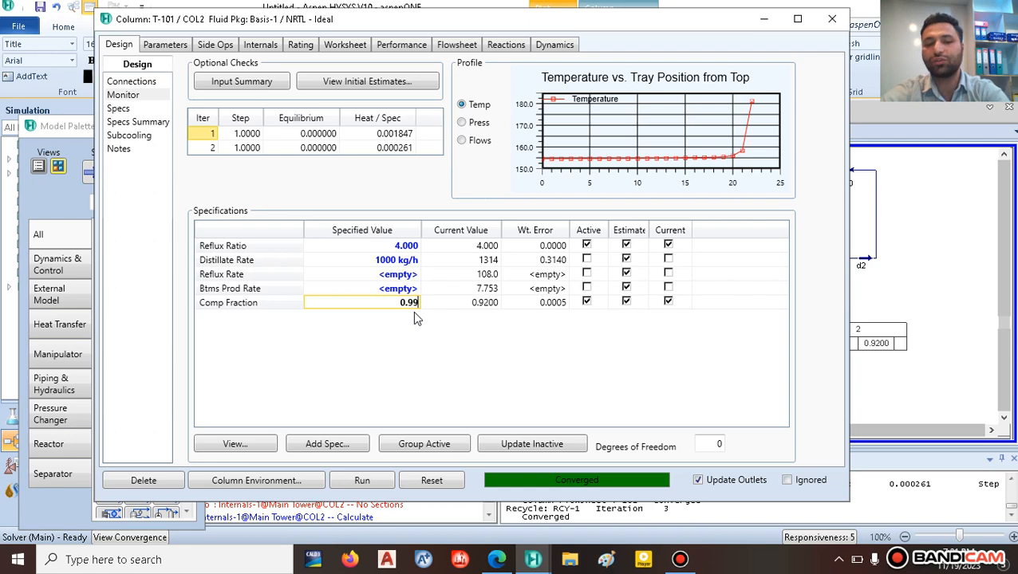
text(0.99)
key(Return)
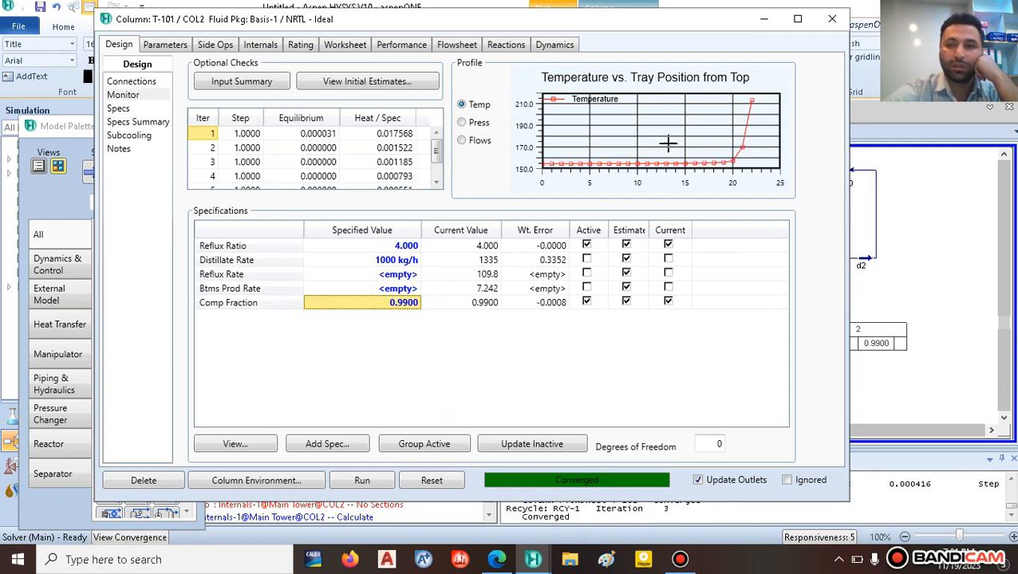
click(830, 20)
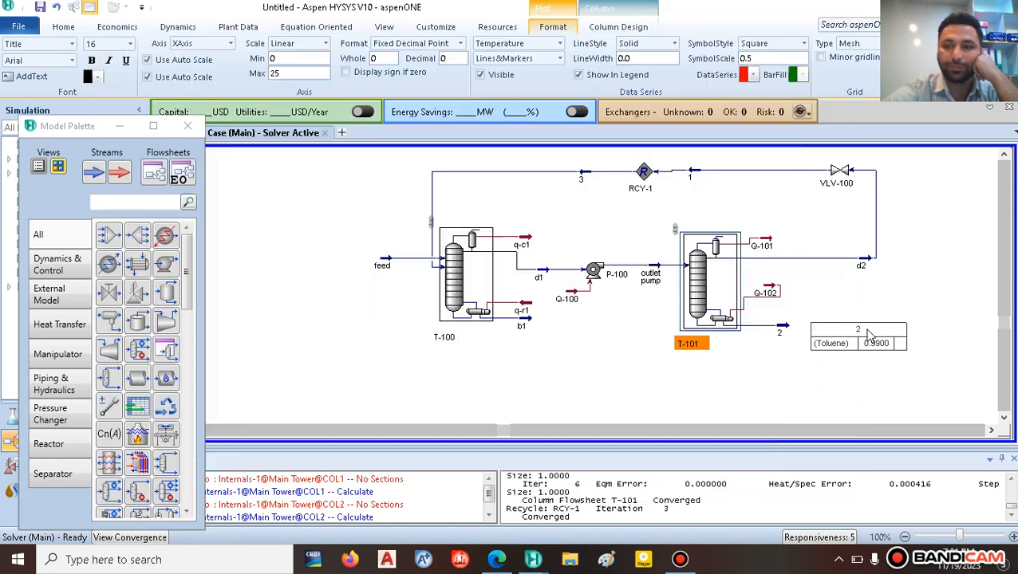
Step: Nudge stream 2 and its toluene table right, then switch to the reference paper PDF
drag(843, 343, 848, 345)
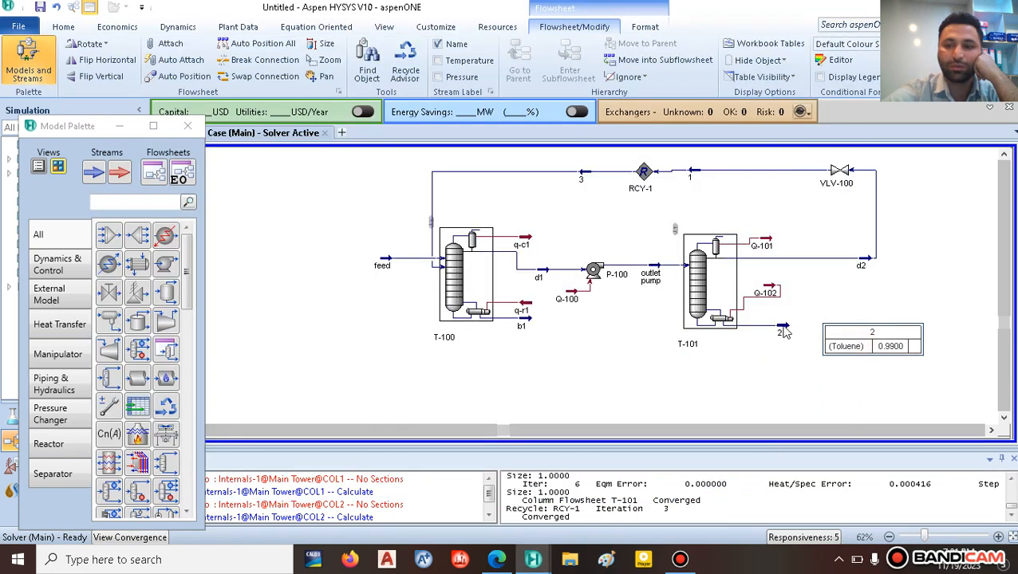
drag(784, 327, 798, 328)
click(774, 366)
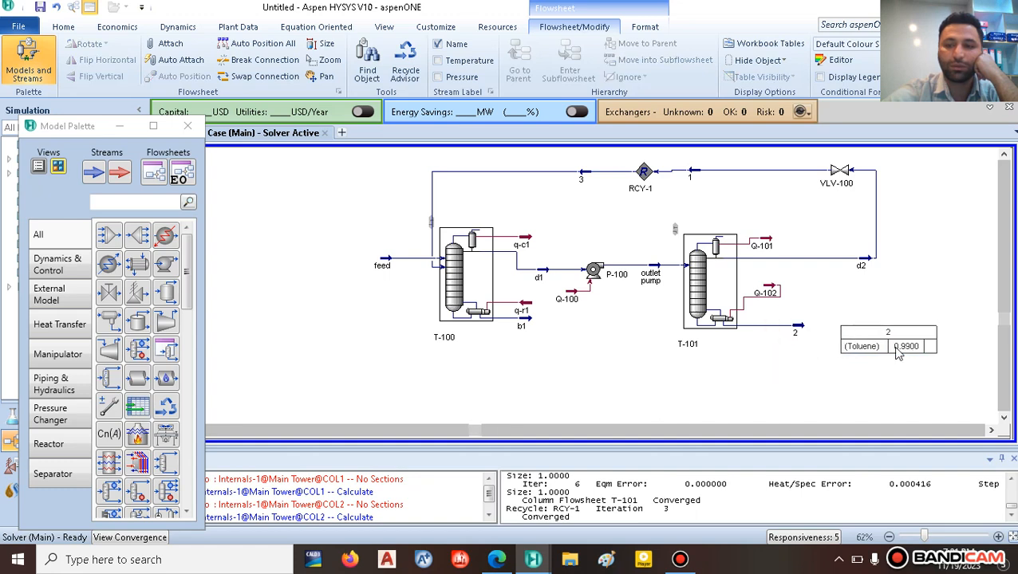
click(500, 561)
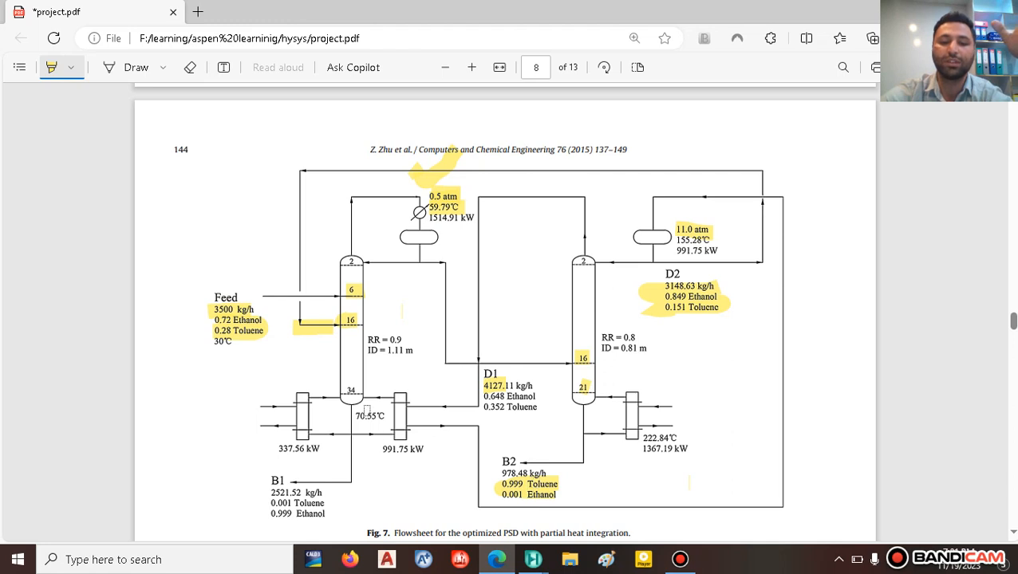
Step: Highlight '0.999 Ethanol' under B1 in the paper's flowsheet figure
drag(327, 513, 273, 514)
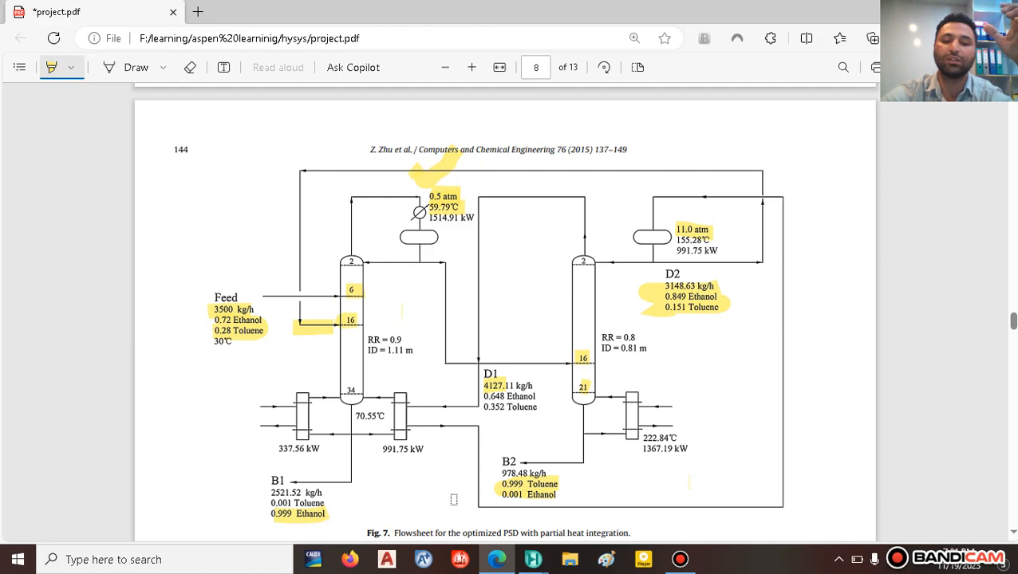
Step: Back in HYSYS, check stream b1's composition, which reads 0.8189 ethanol
mouse_move(525, 565)
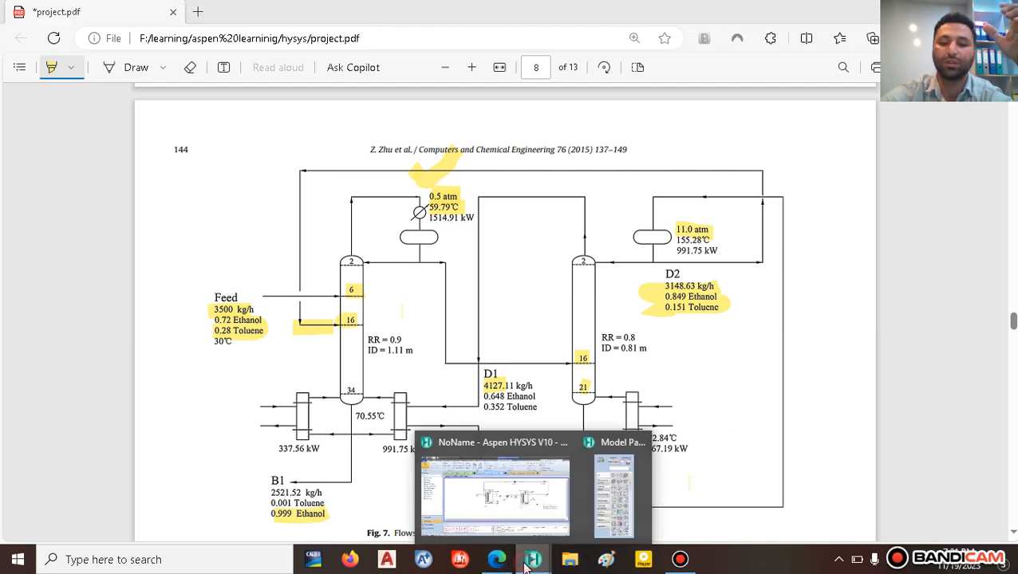
click(500, 498)
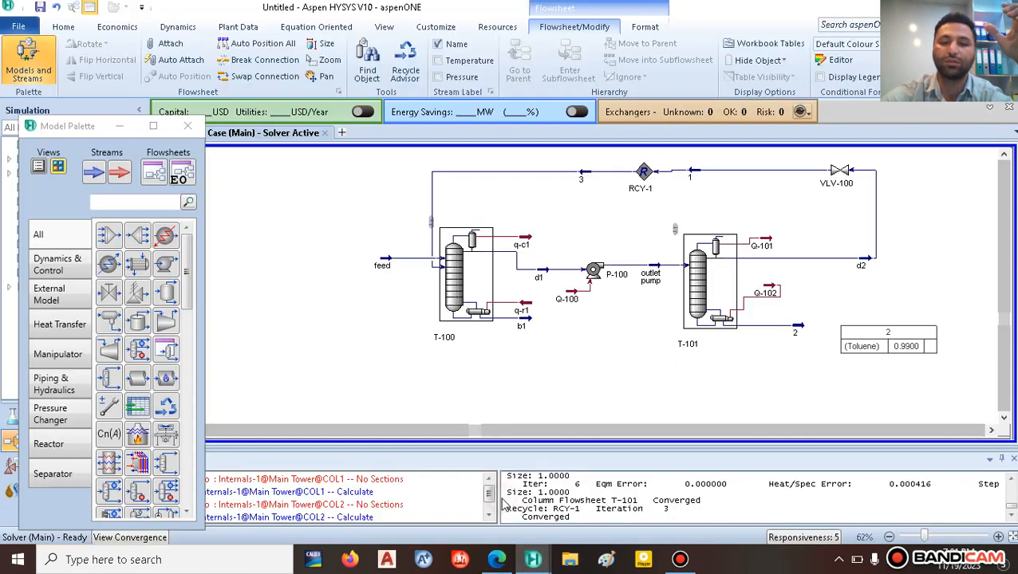
double_click(527, 322)
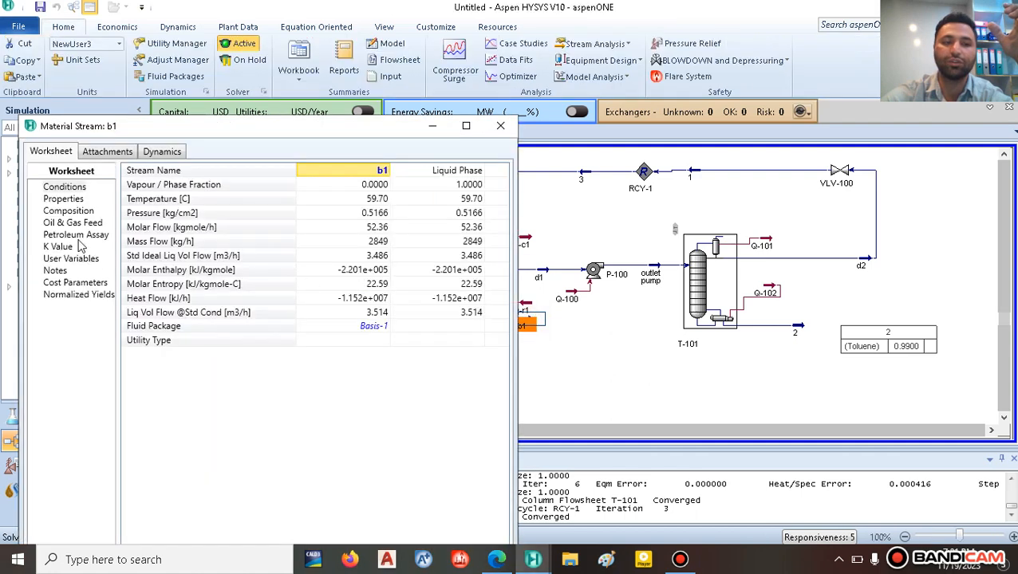
click(69, 212)
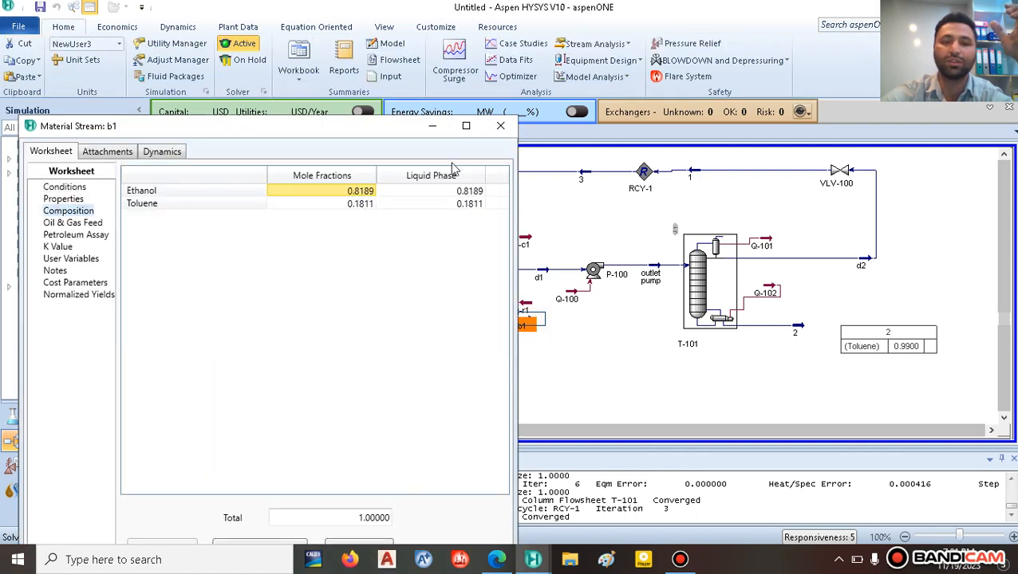
click(503, 127)
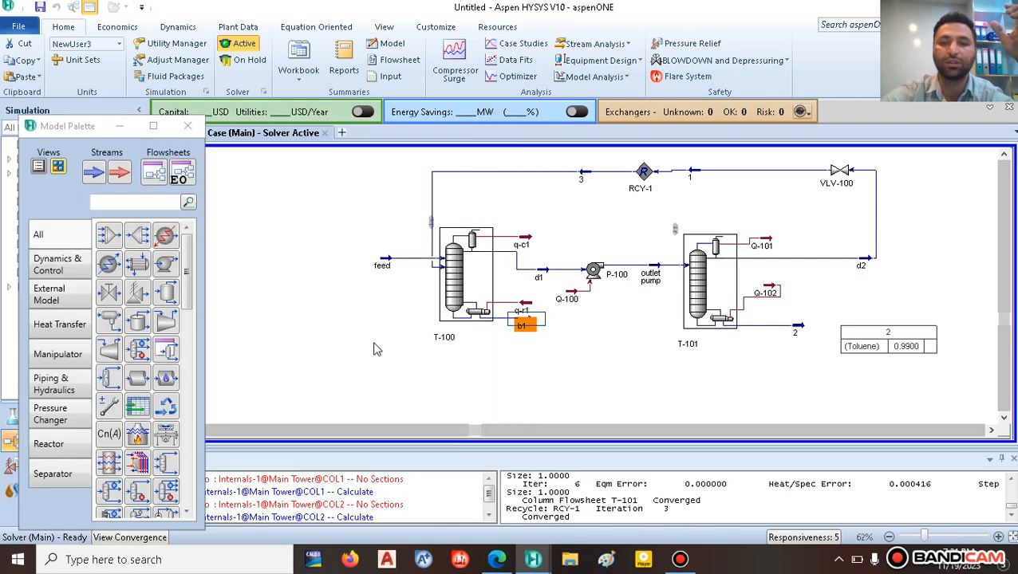
Step: Add a Column Component Fraction spec to T-100 applied at the Reboiler stage
double_click(467, 277)
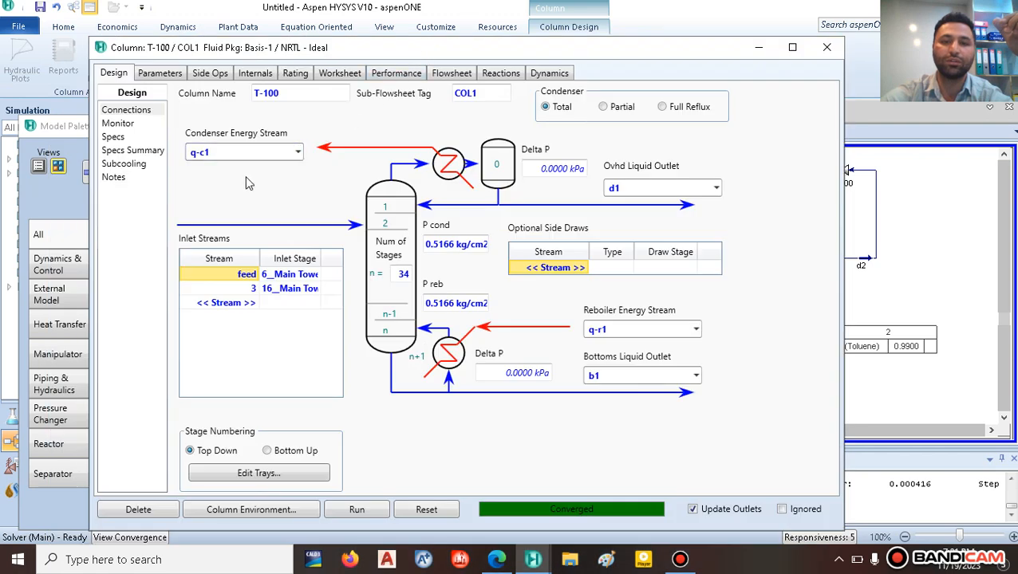
click(112, 136)
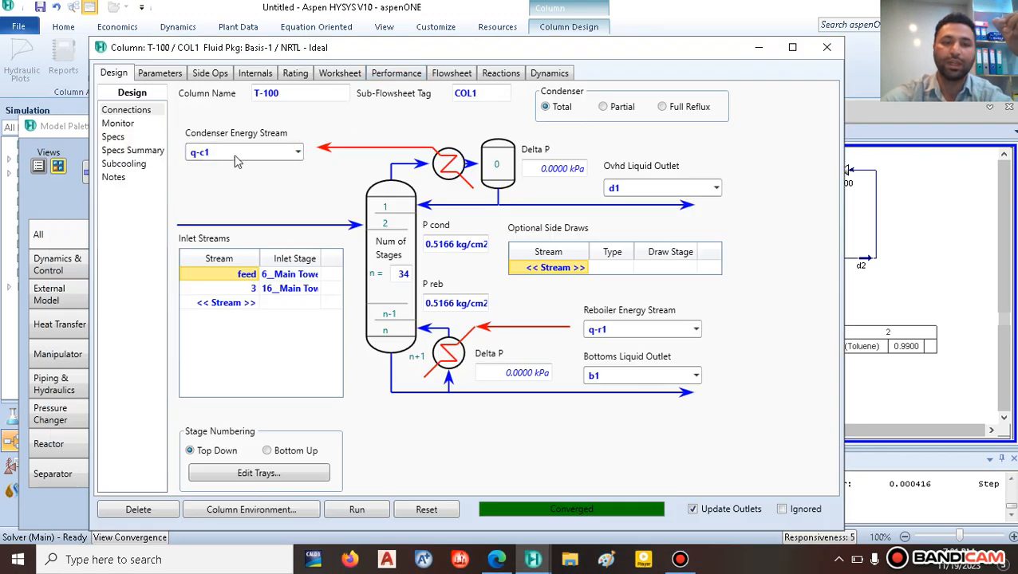
click(363, 142)
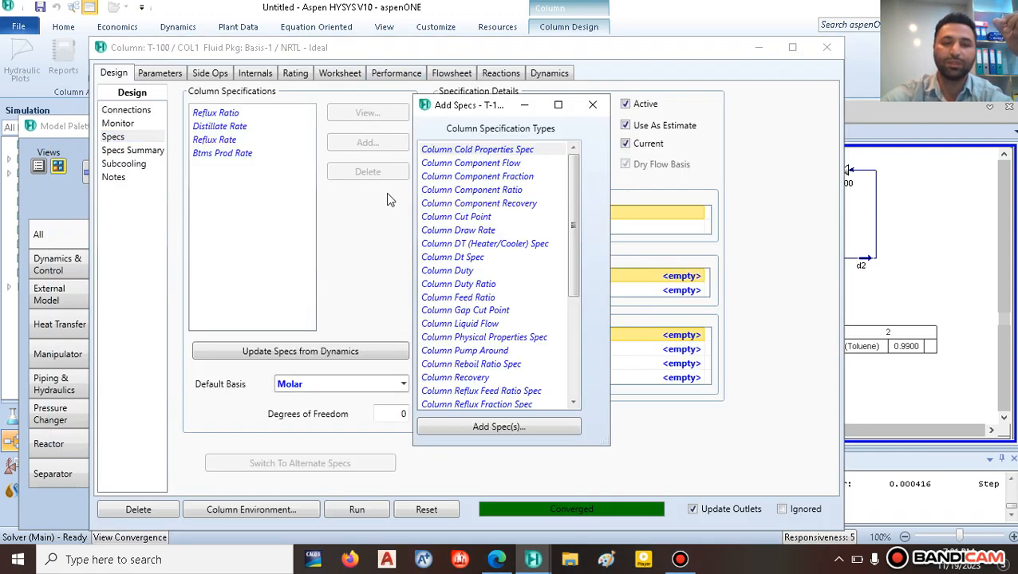
click(477, 176)
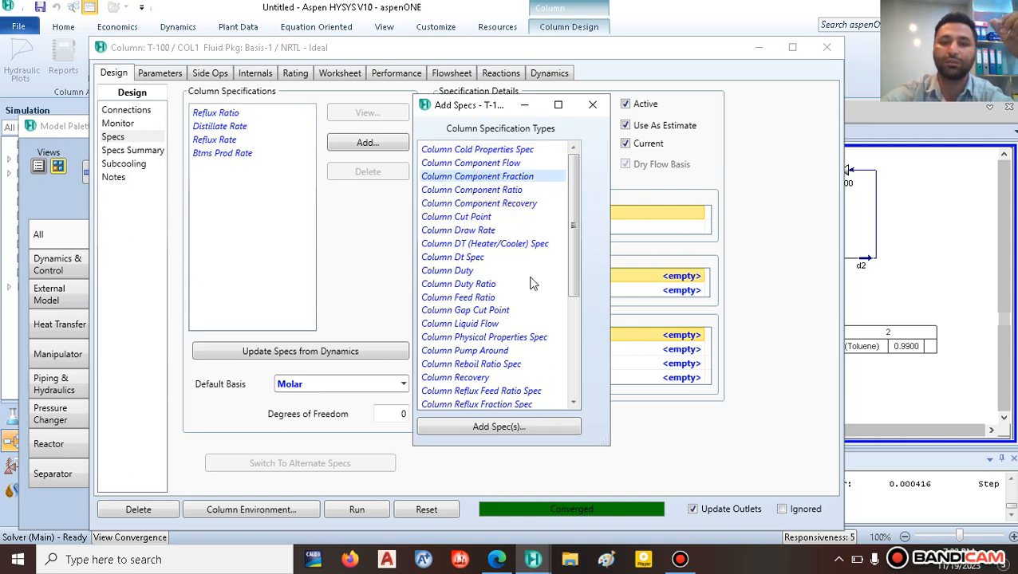
click(512, 428)
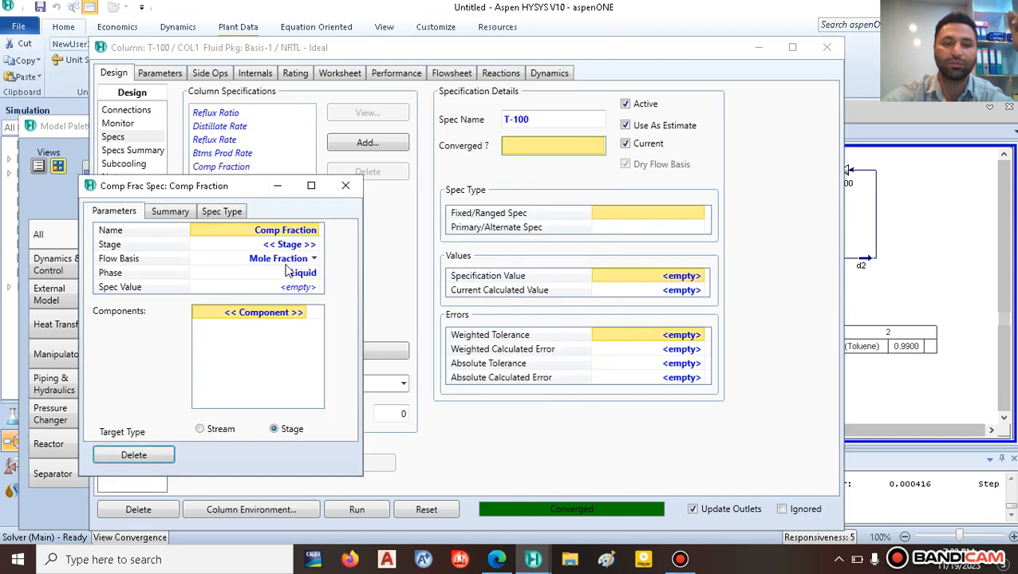
click(295, 244)
click(315, 245)
scroll(295, 351, down, 6)
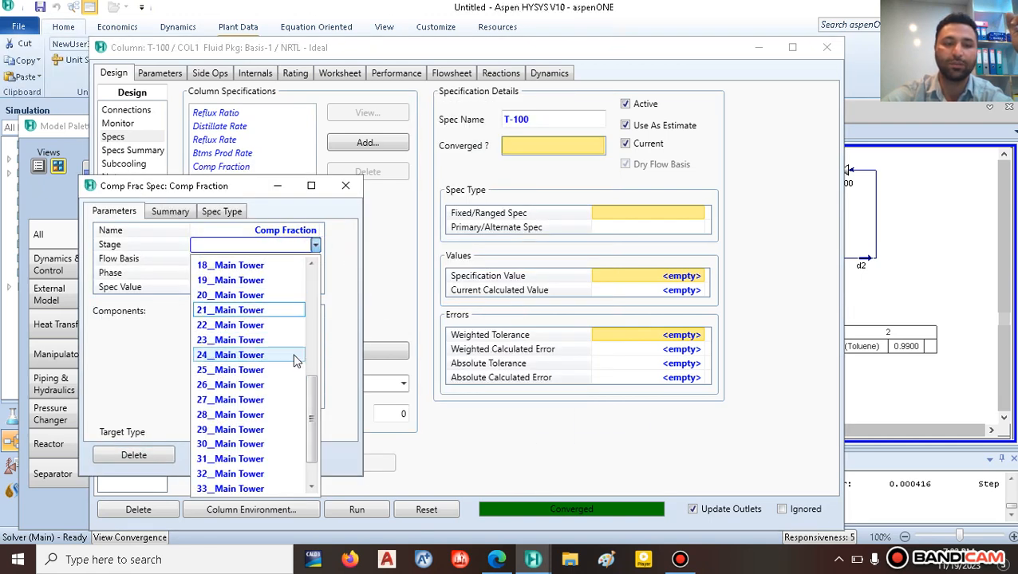
click(230, 473)
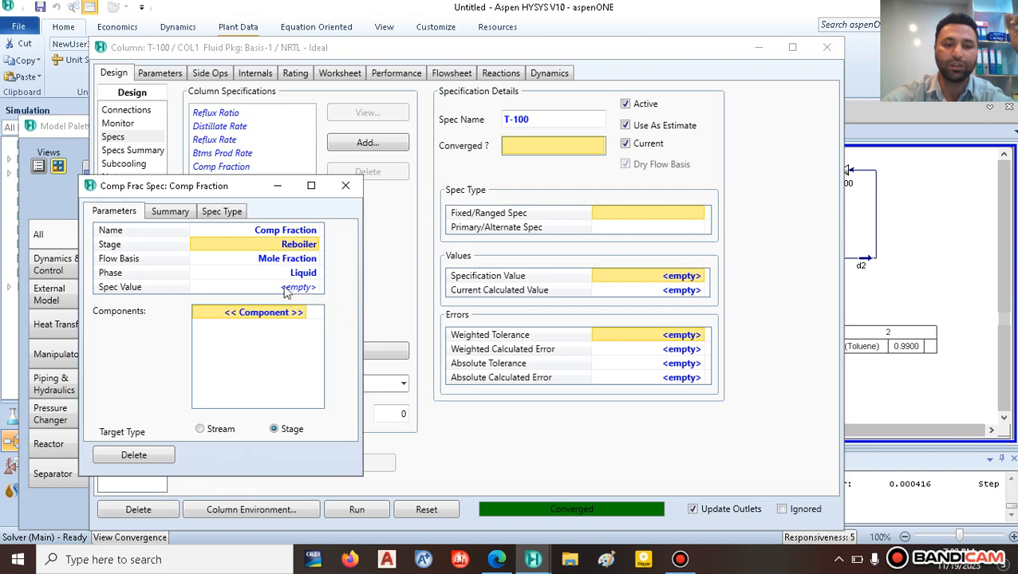
Step: Set the spec to a 0.99 mole fraction of Ethanol
click(292, 261)
click(302, 289)
text(0.99)
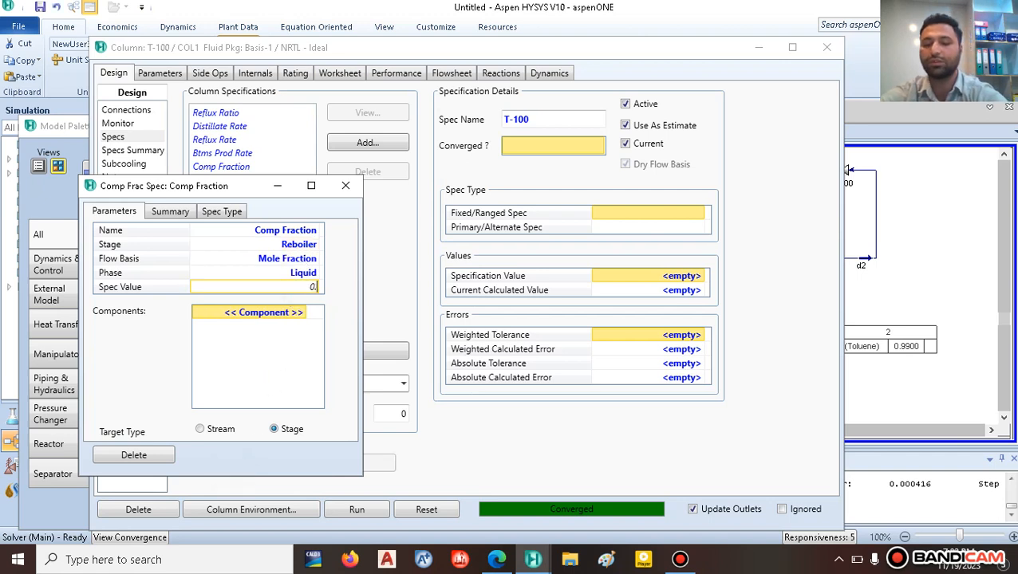
click(291, 312)
click(302, 313)
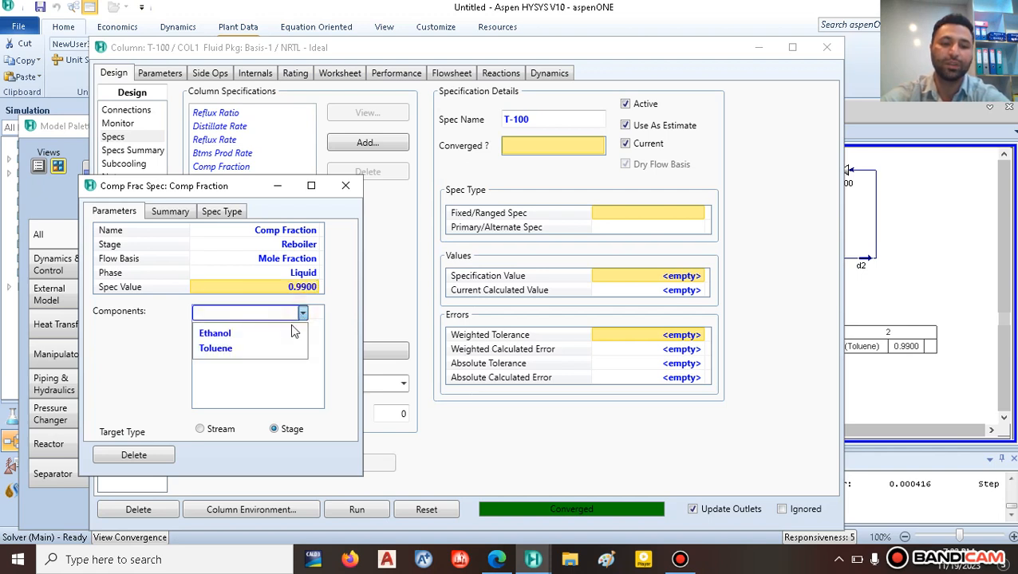
click(245, 334)
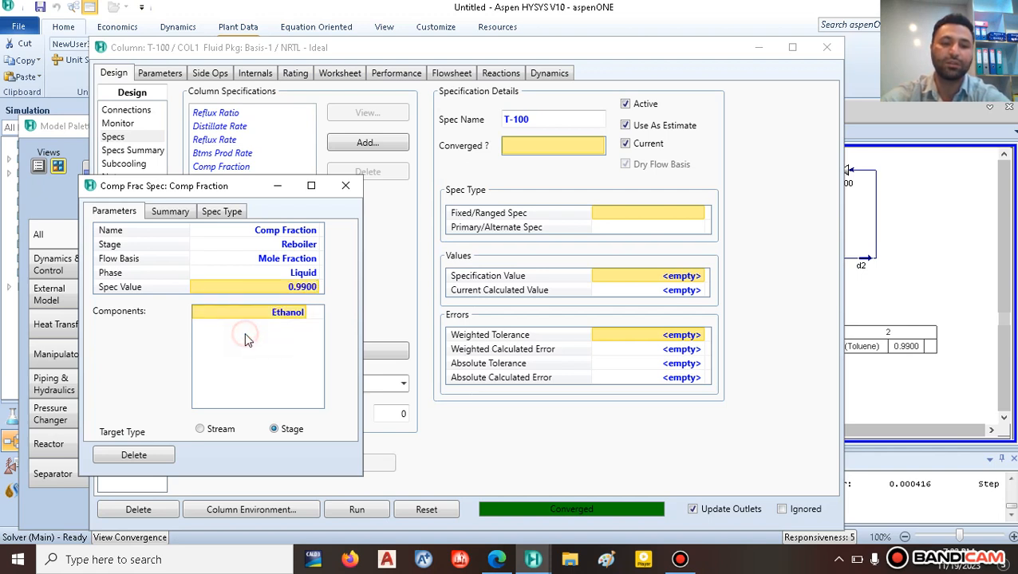
click(344, 186)
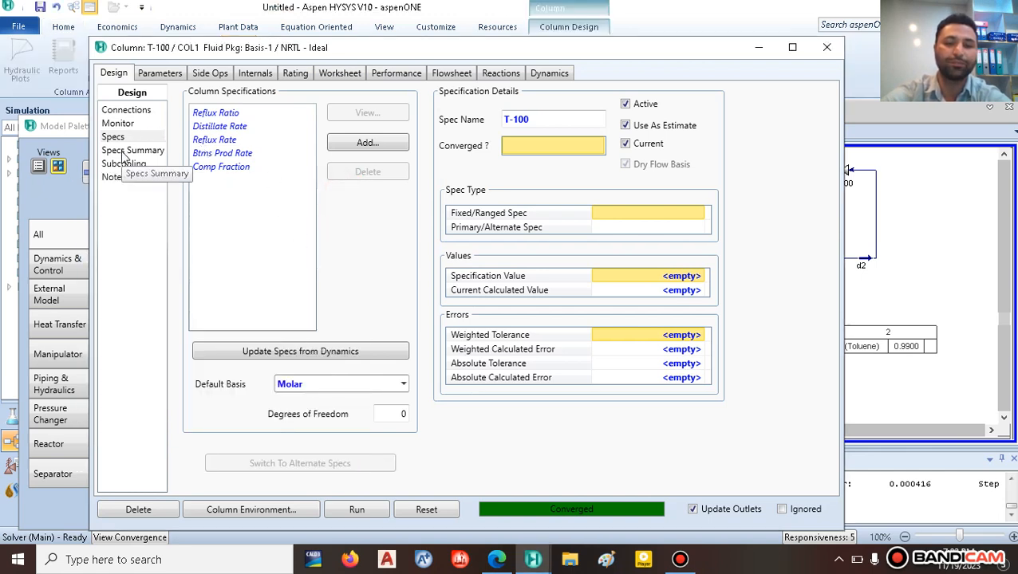
Step: Solve T-100 with Reflux Ratio 2.000 and Comp Fraction 0.9900 active, Distillate Rate deactivated
click(124, 151)
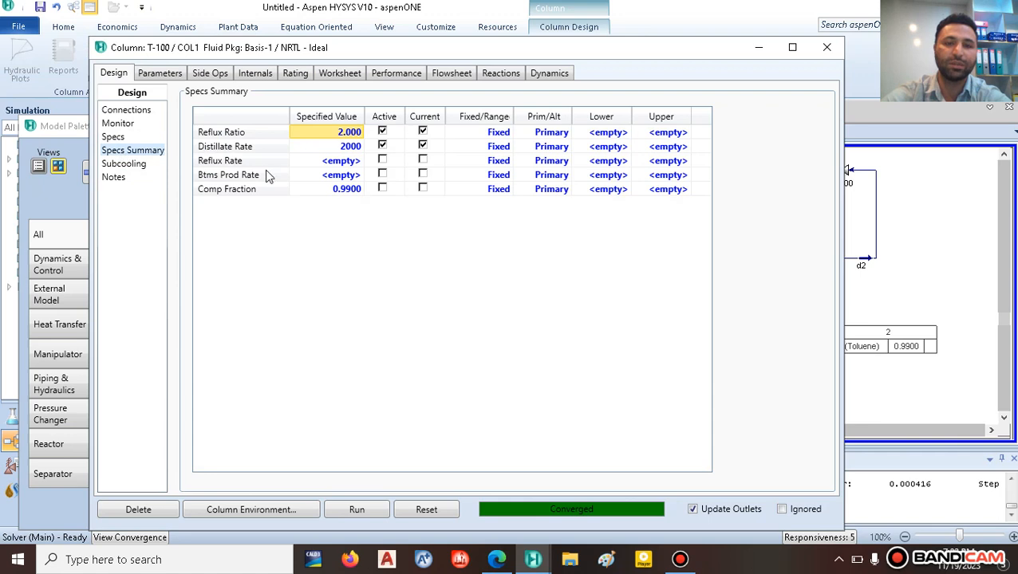
click(382, 132)
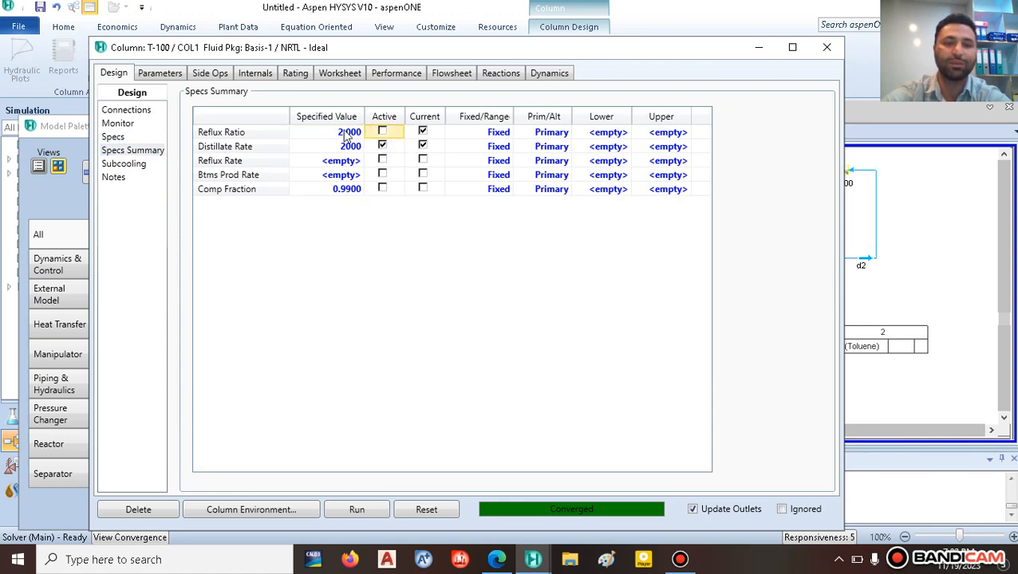
click(382, 190)
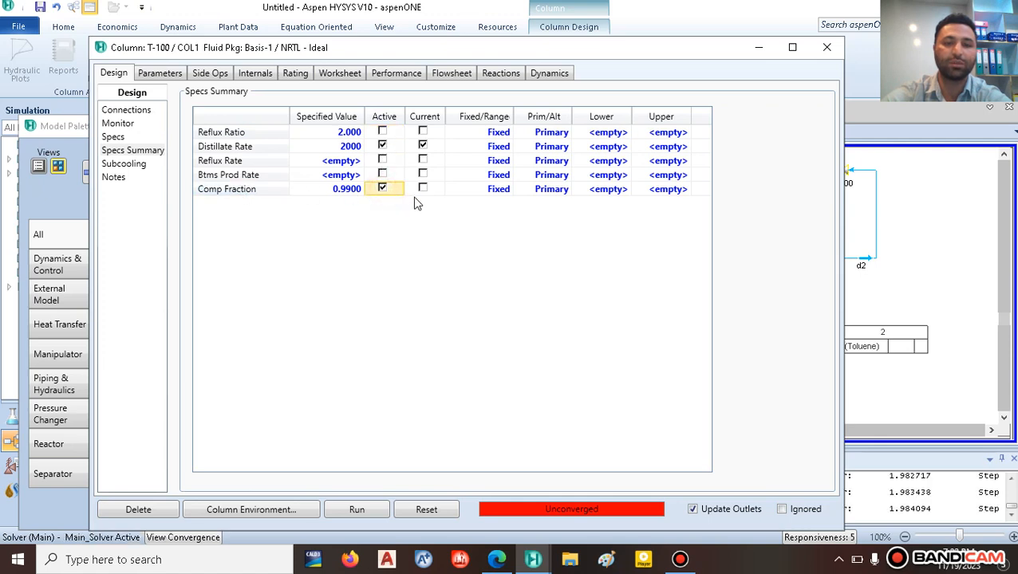
click(331, 509)
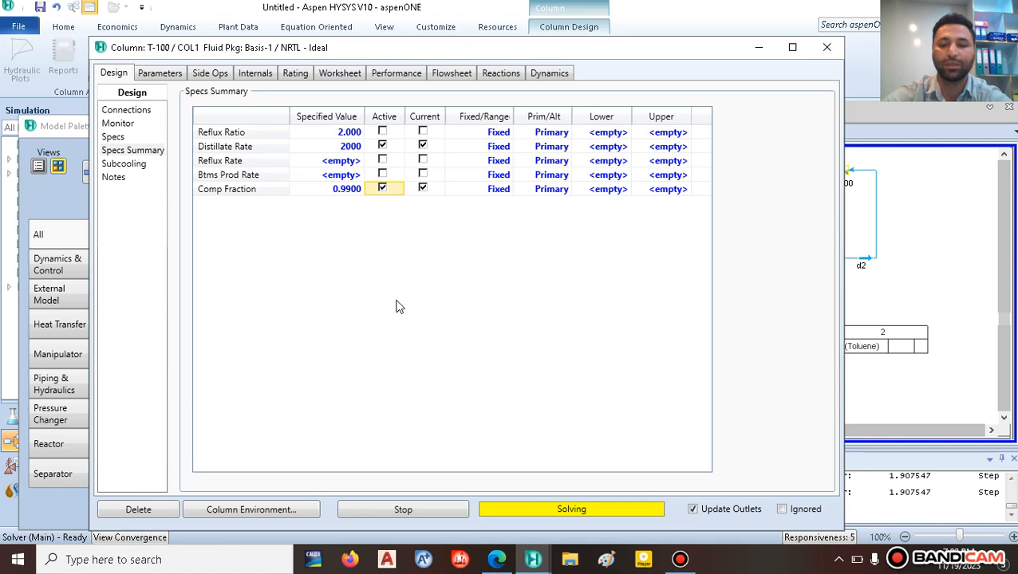
click(382, 145)
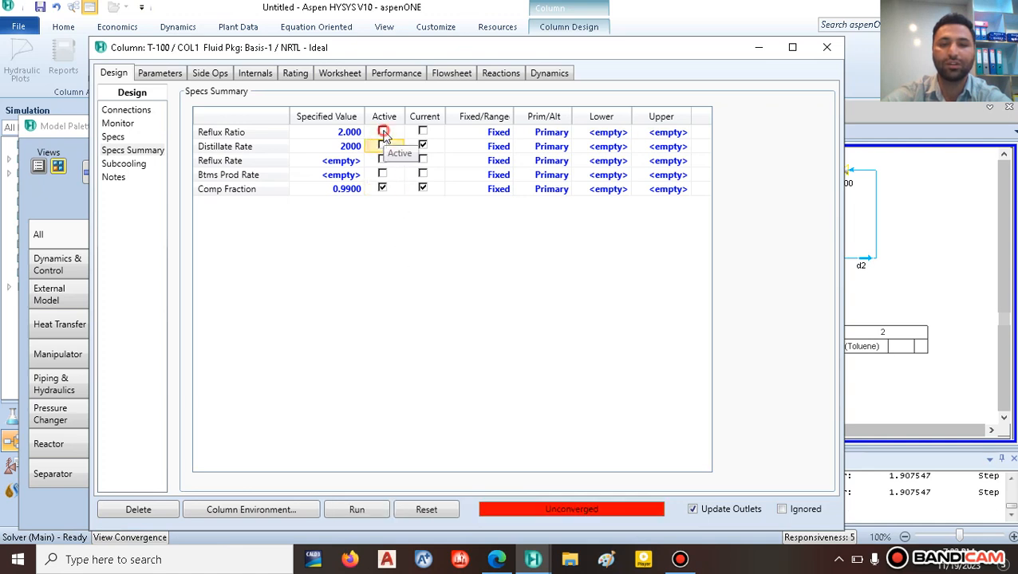
click(382, 132)
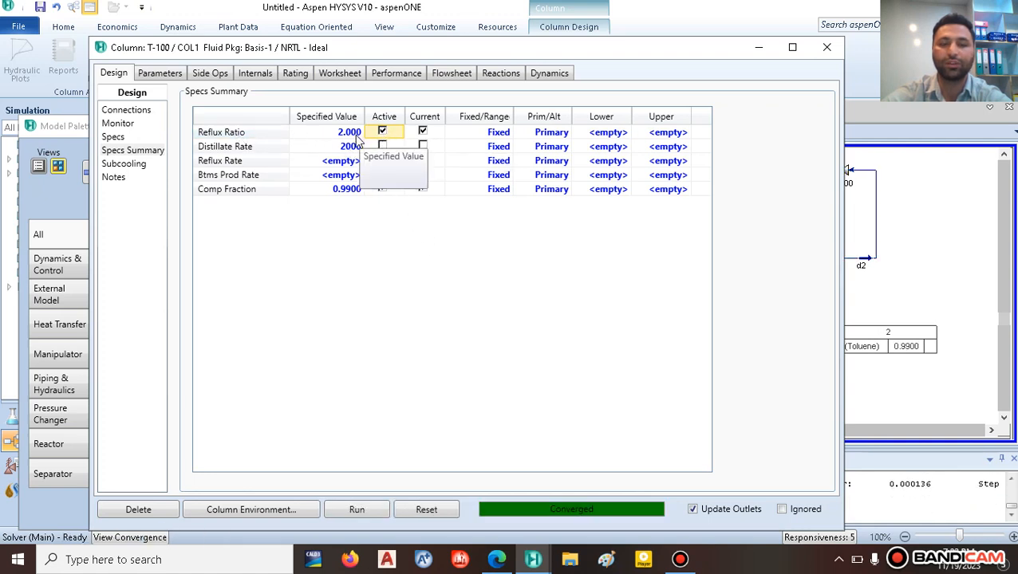
click(825, 50)
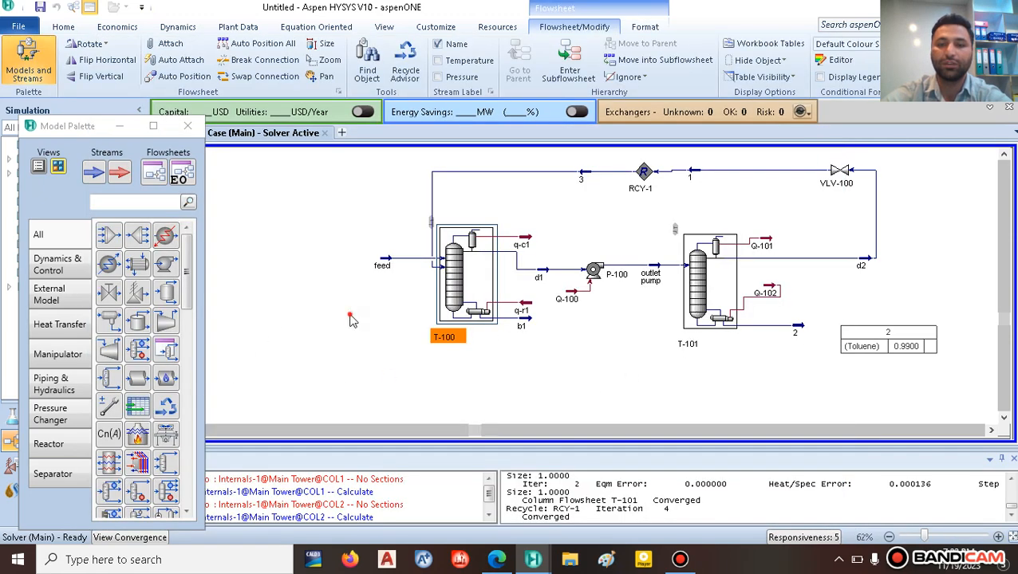
Step: Discard a q-r1 table and show stream b1's table (61.43 C, 0.5166 kg/cm2, 43.53 kgmole/h)
right_click(525, 323)
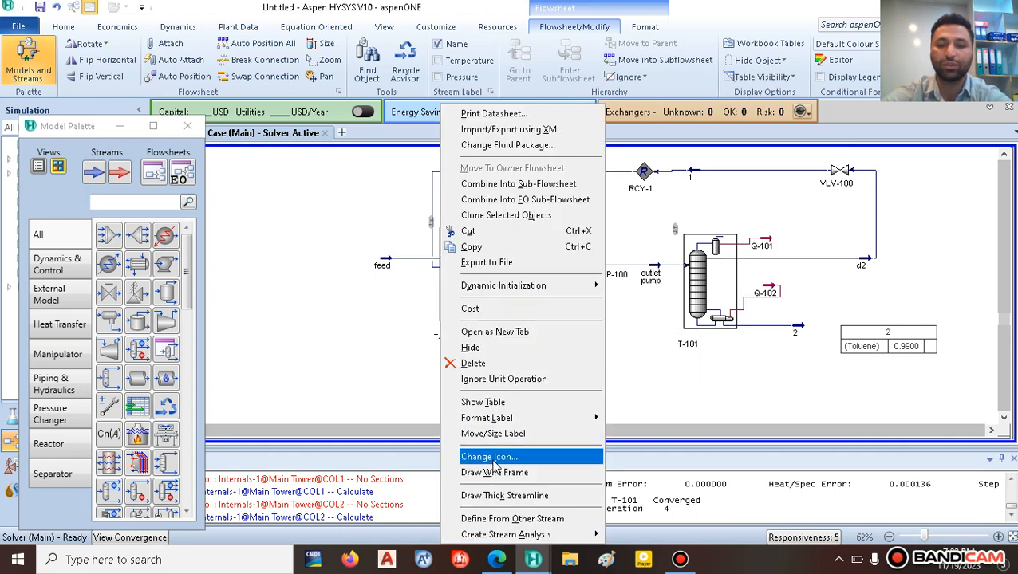
click(515, 403)
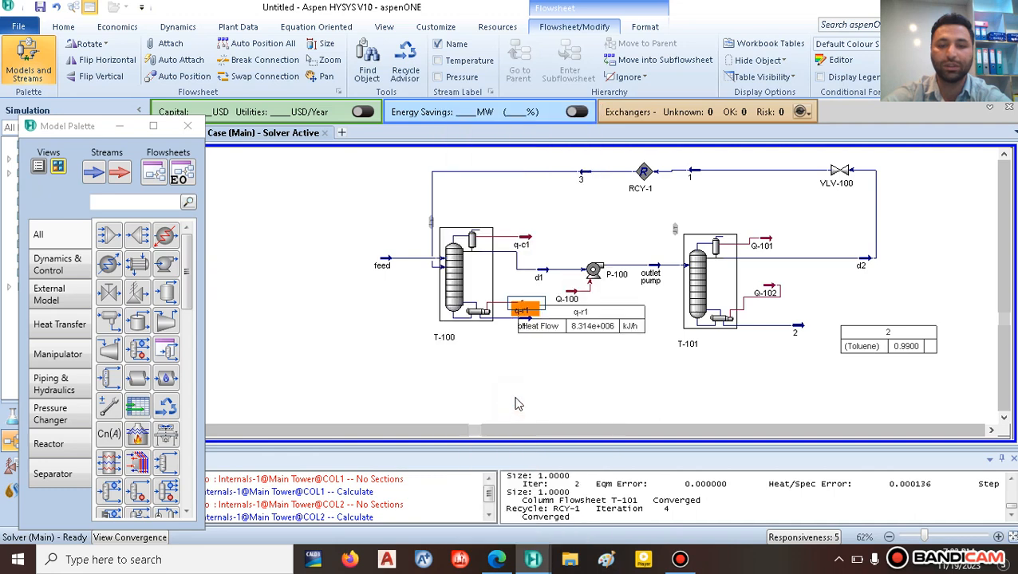
drag(566, 323, 571, 366)
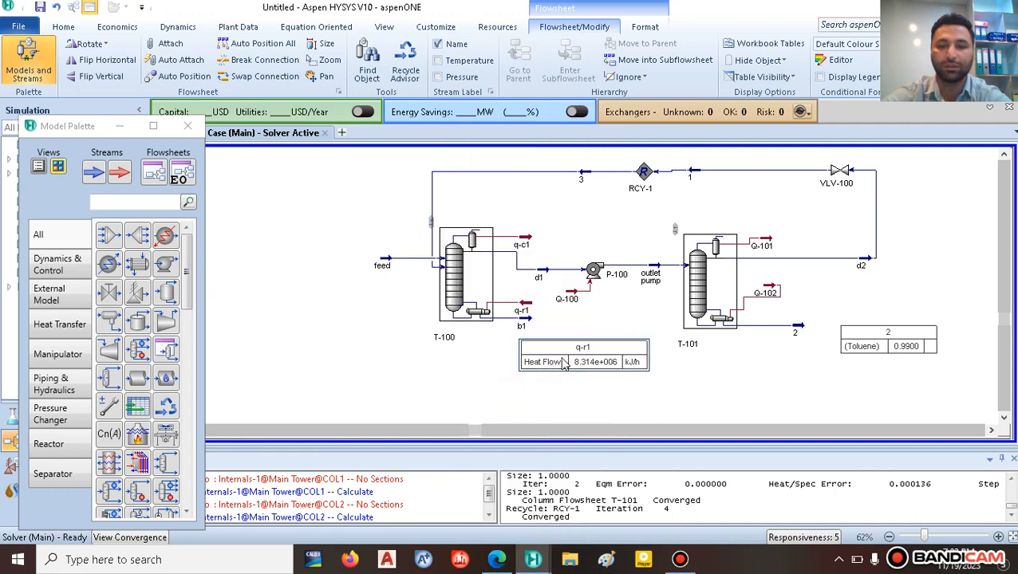
right_click(529, 322)
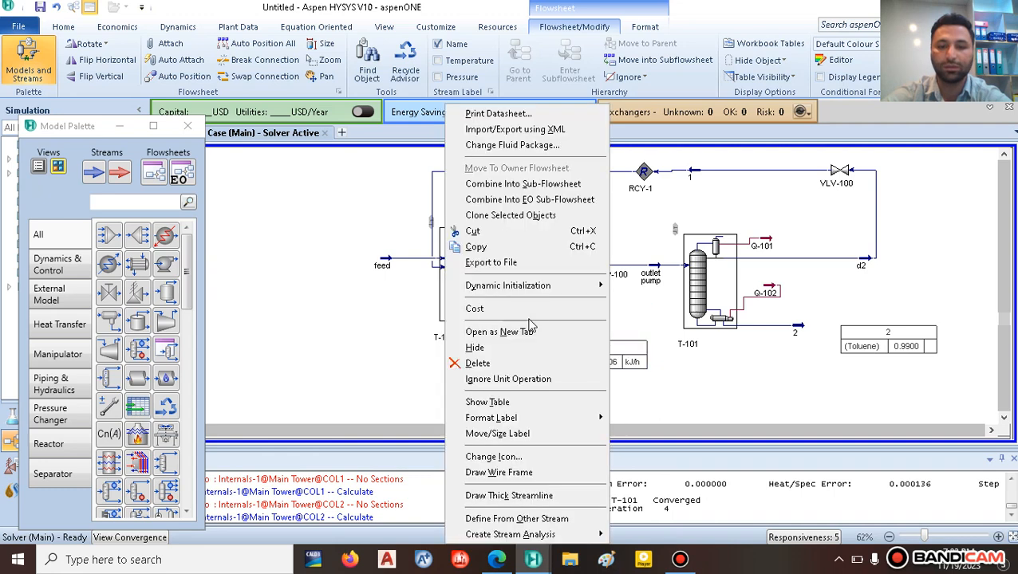
click(627, 356)
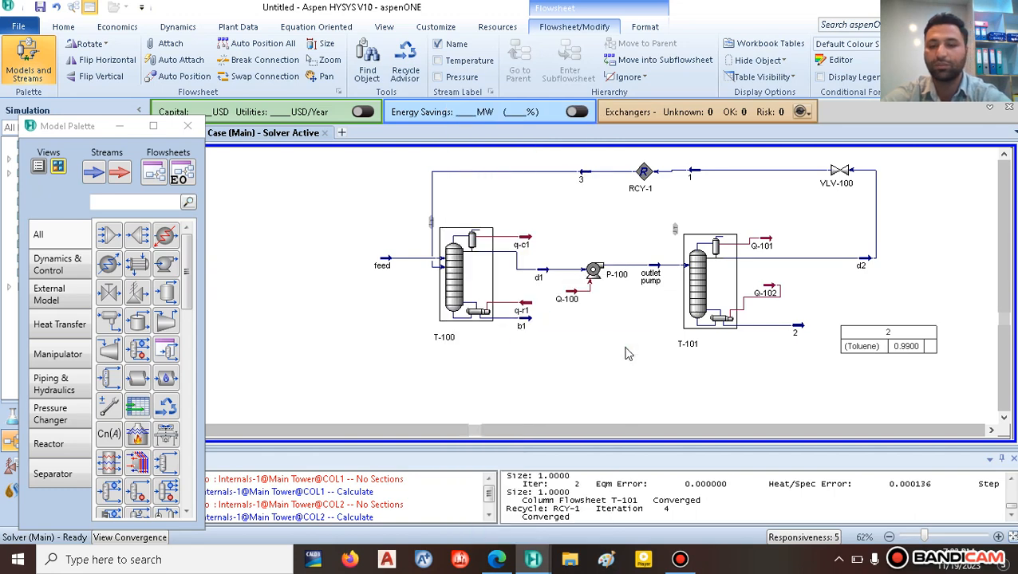
right_click(522, 317)
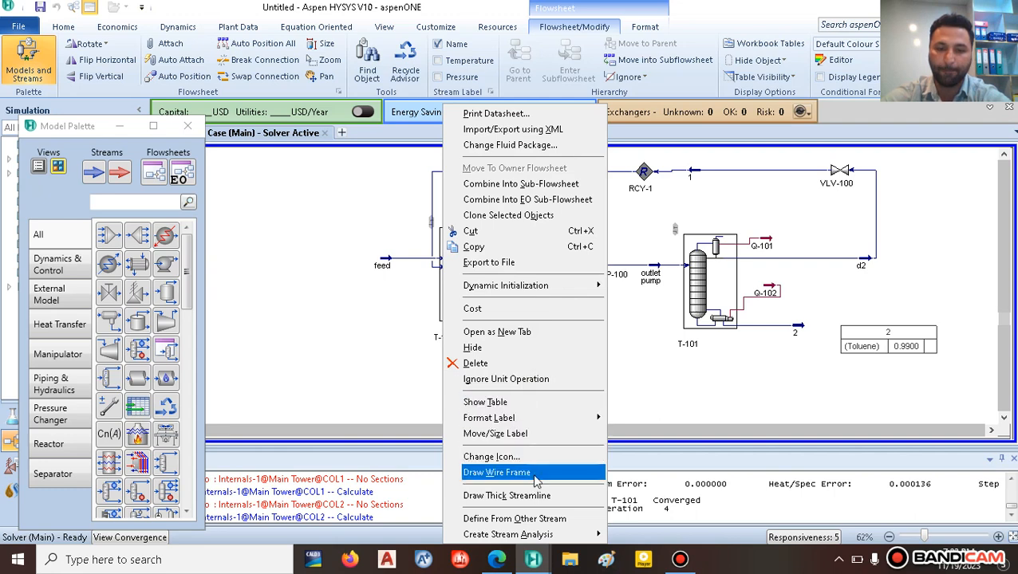
click(519, 402)
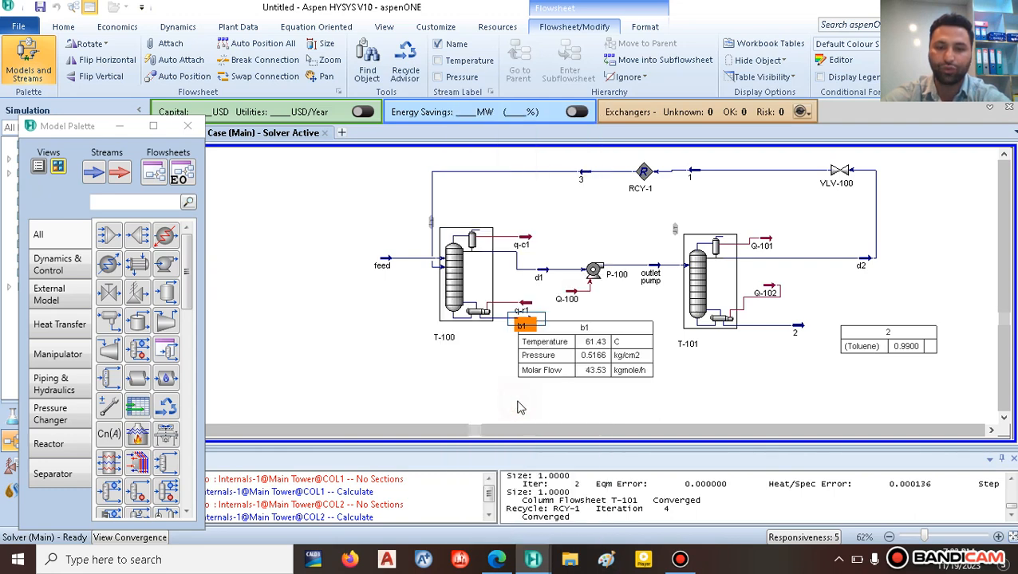
Step: Replace the b1 table's Temperature, Pressure and Molar Flow rows with Master Comp Mole Frac (Ethanol)
double_click(580, 362)
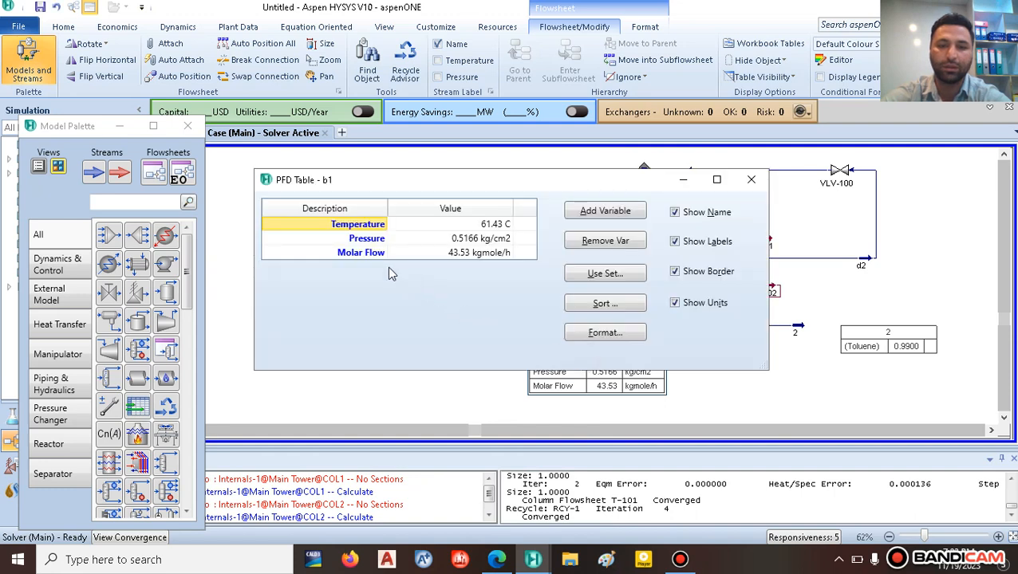
click(597, 241)
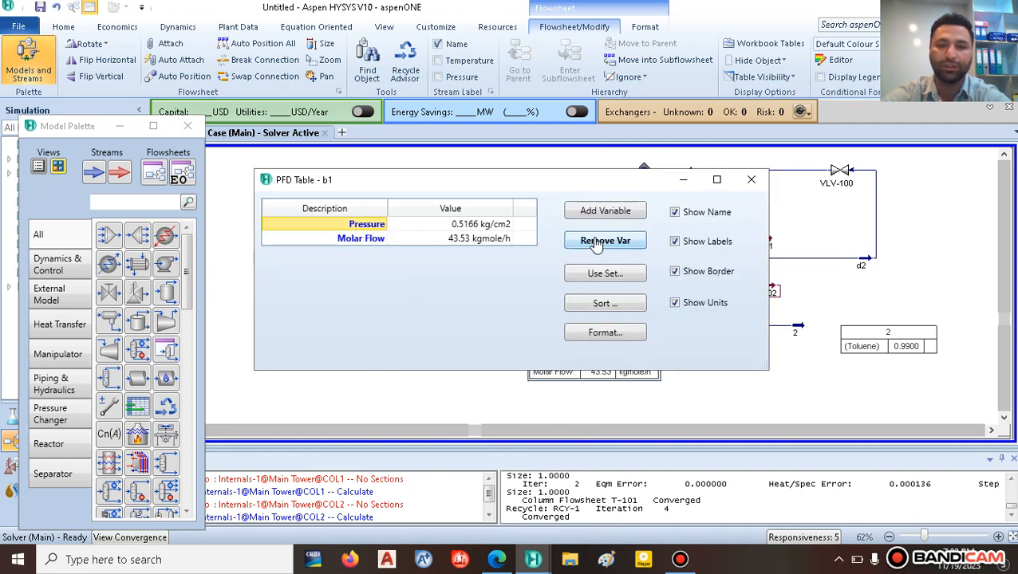
click(597, 242)
click(596, 242)
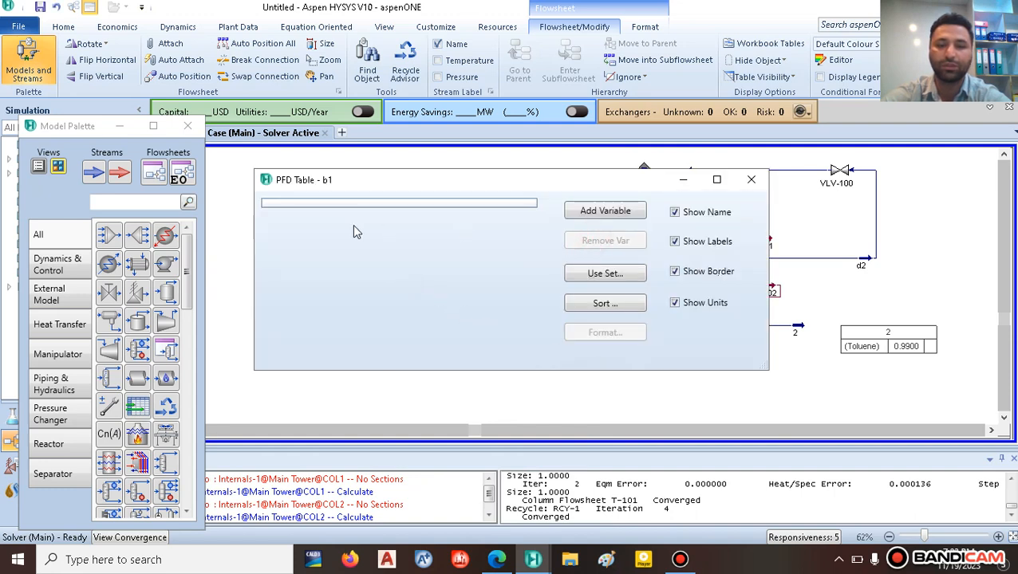
click(596, 216)
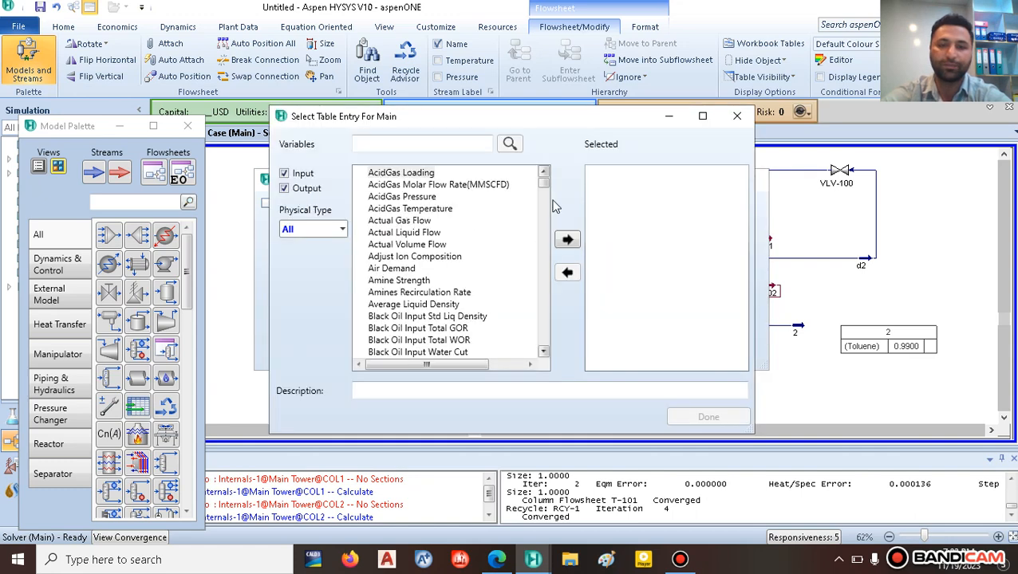
drag(544, 184, 540, 257)
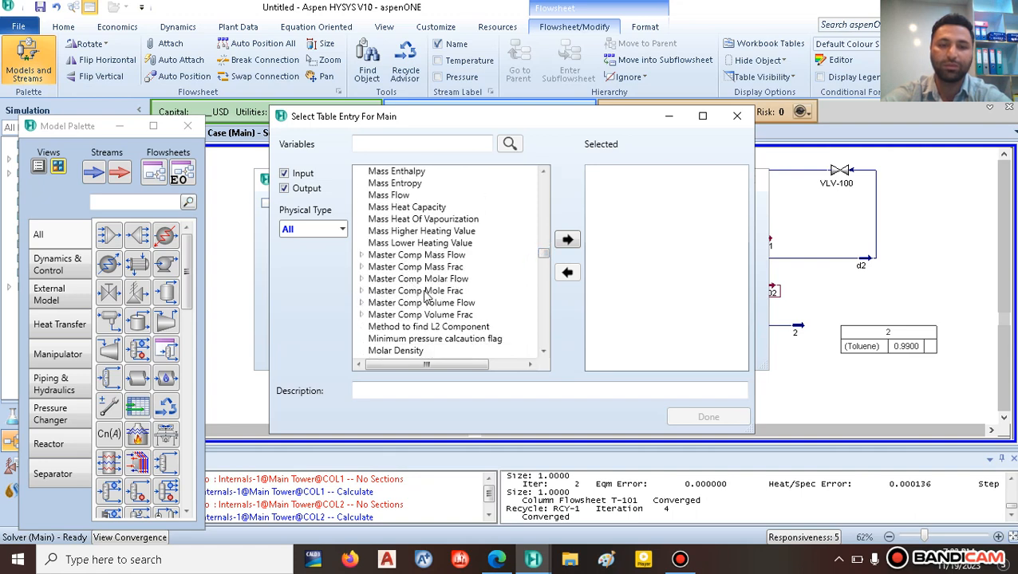
click(362, 292)
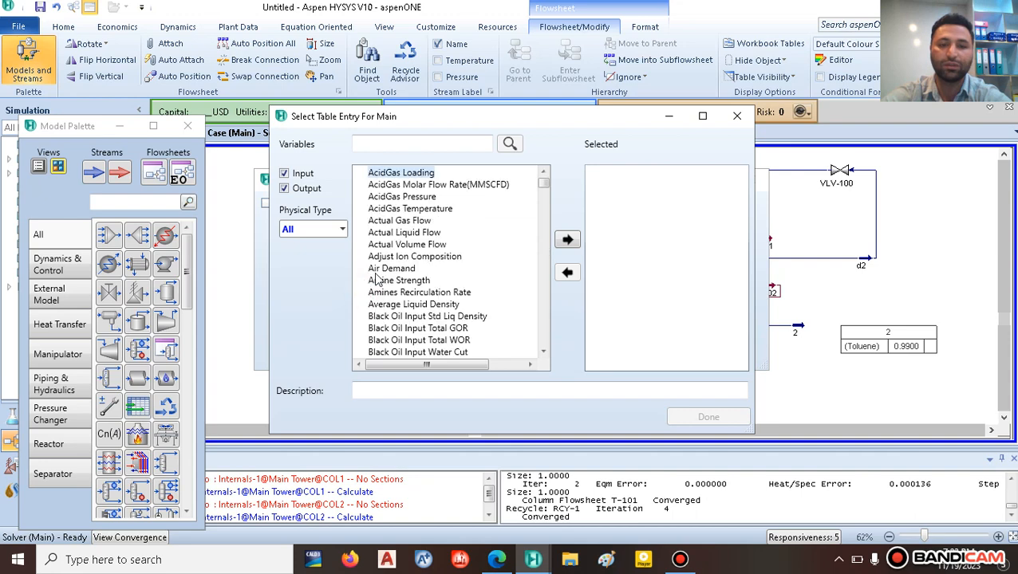
drag(543, 192, 537, 254)
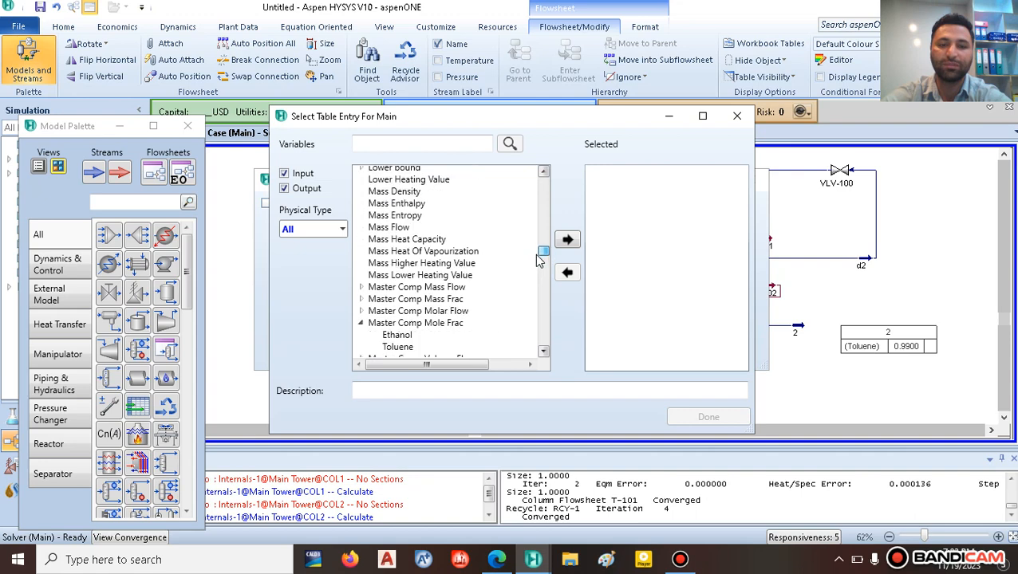
click(386, 338)
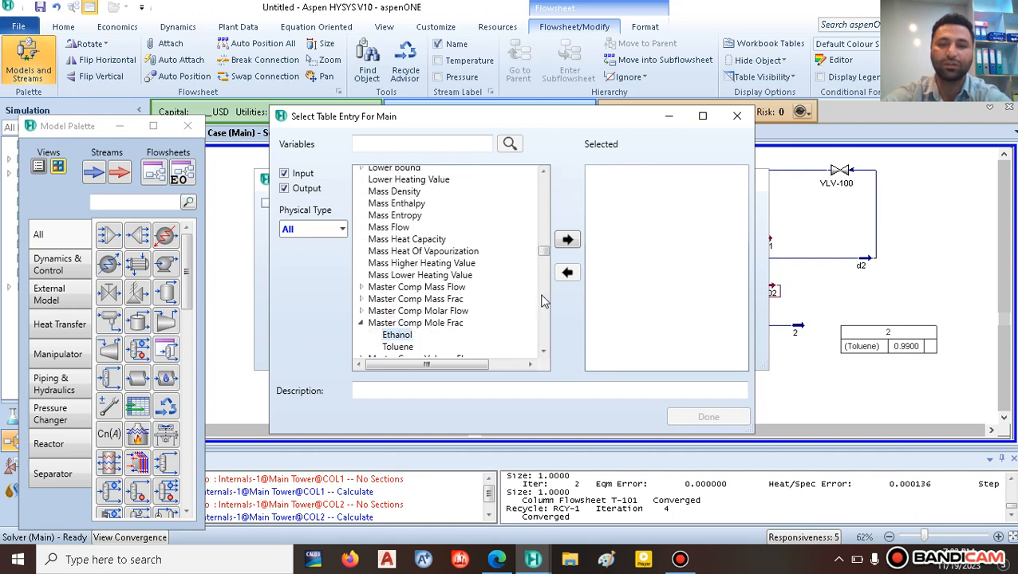
click(568, 239)
click(708, 417)
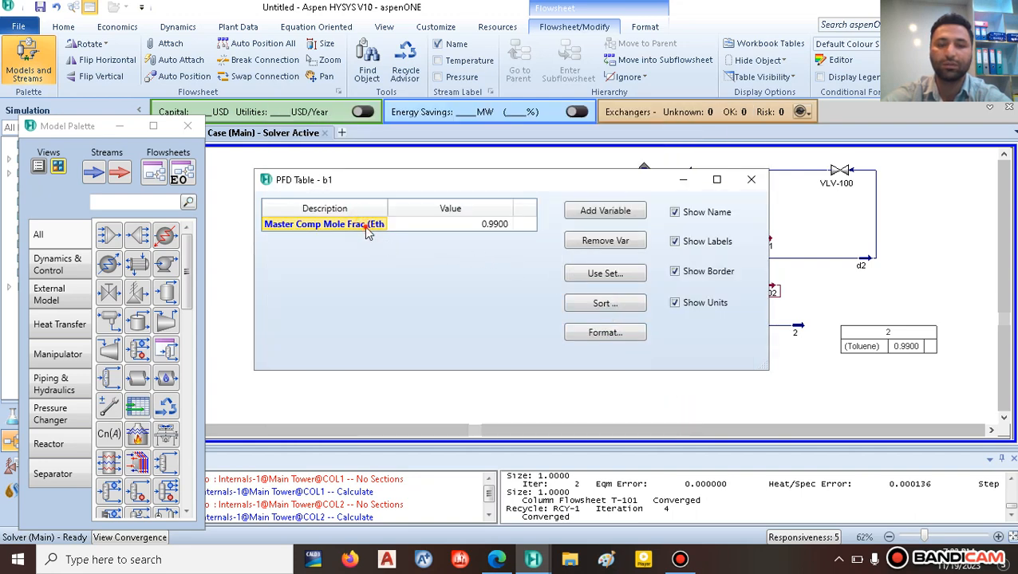
Step: Place the b1 table, now showing ethanol mole fraction 0.9900, under T-100
click(751, 179)
drag(629, 359, 538, 367)
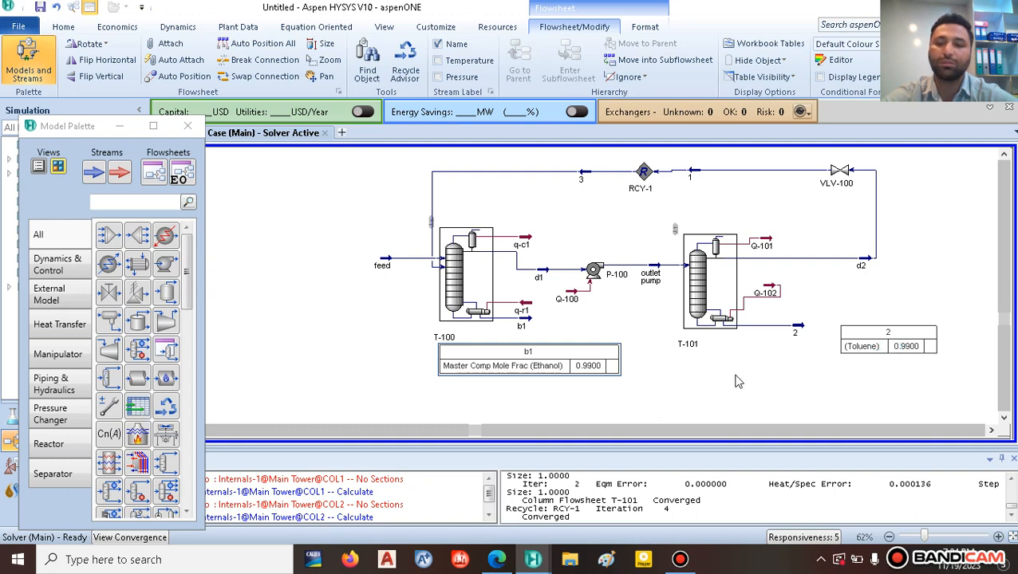
click(737, 381)
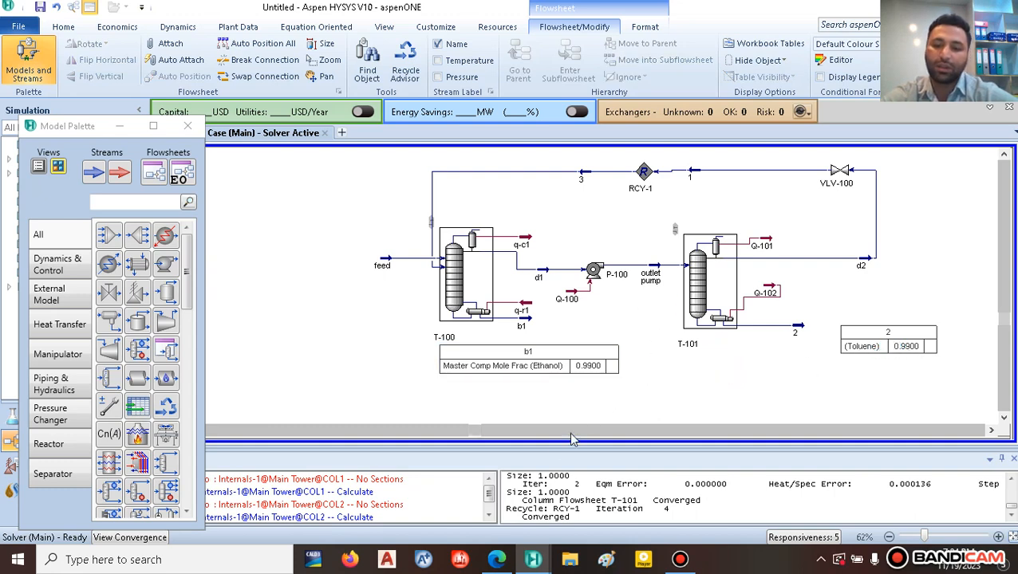
Step: In project.pdf's Fig. 7, mark the recycle line from D2 with a yellow highlighter tick
click(496, 559)
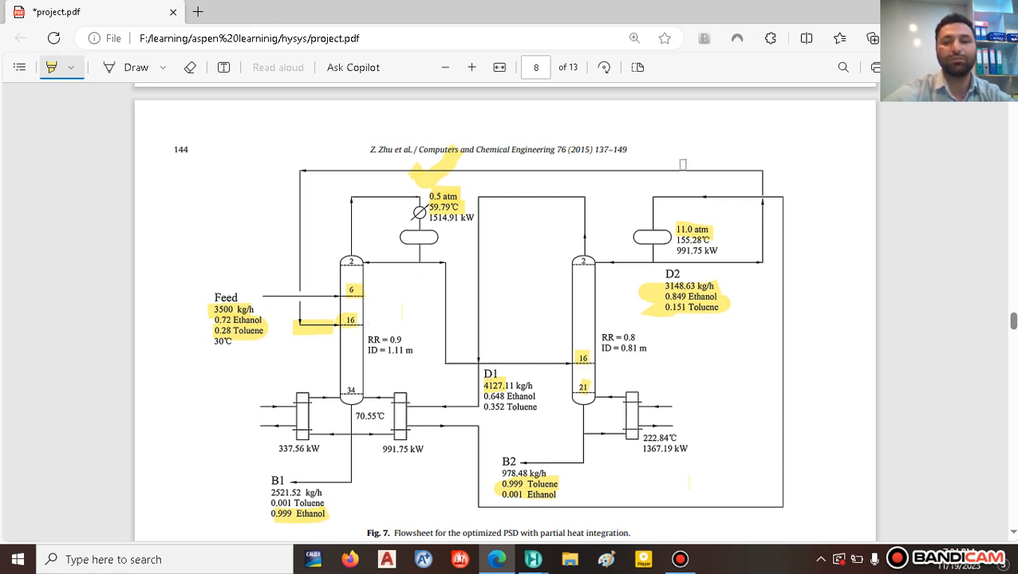
drag(774, 133, 818, 105)
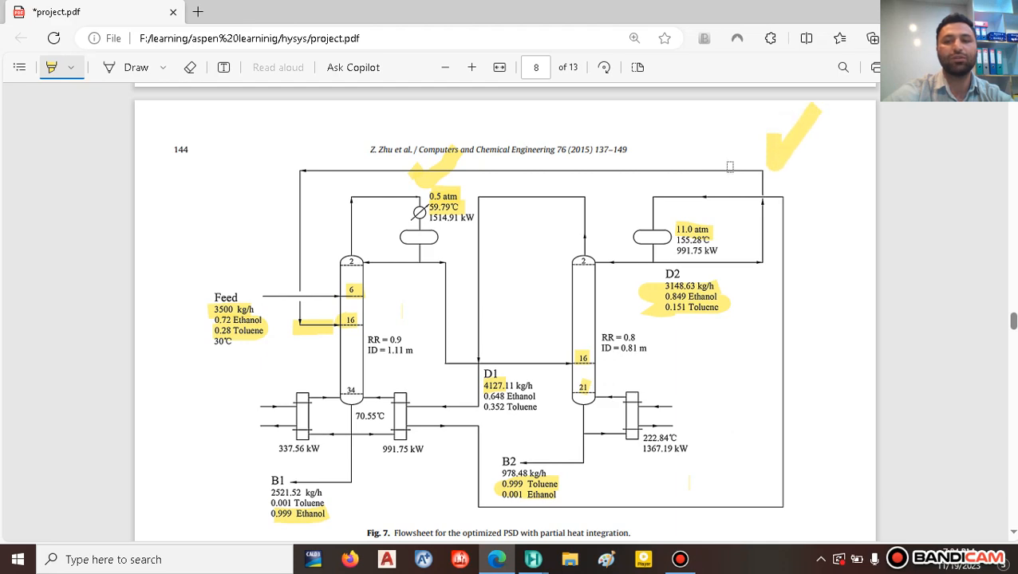